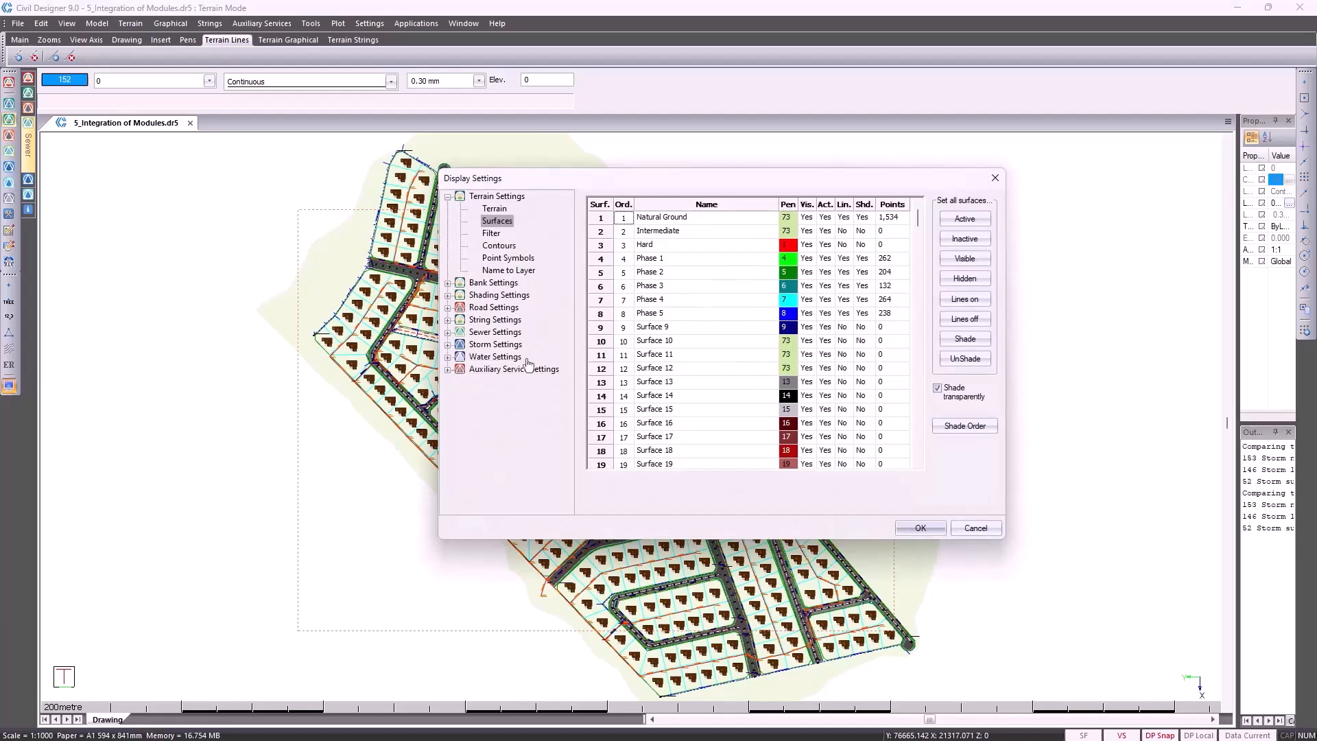
Step: Hide the water, stormwater and sewer layouts in the display settings
{"action": "left_click", "coordinate": [495, 356]}
{"action": "left_click", "coordinate": [590, 201]}
{"action": "left_click", "coordinate": [495, 320]}
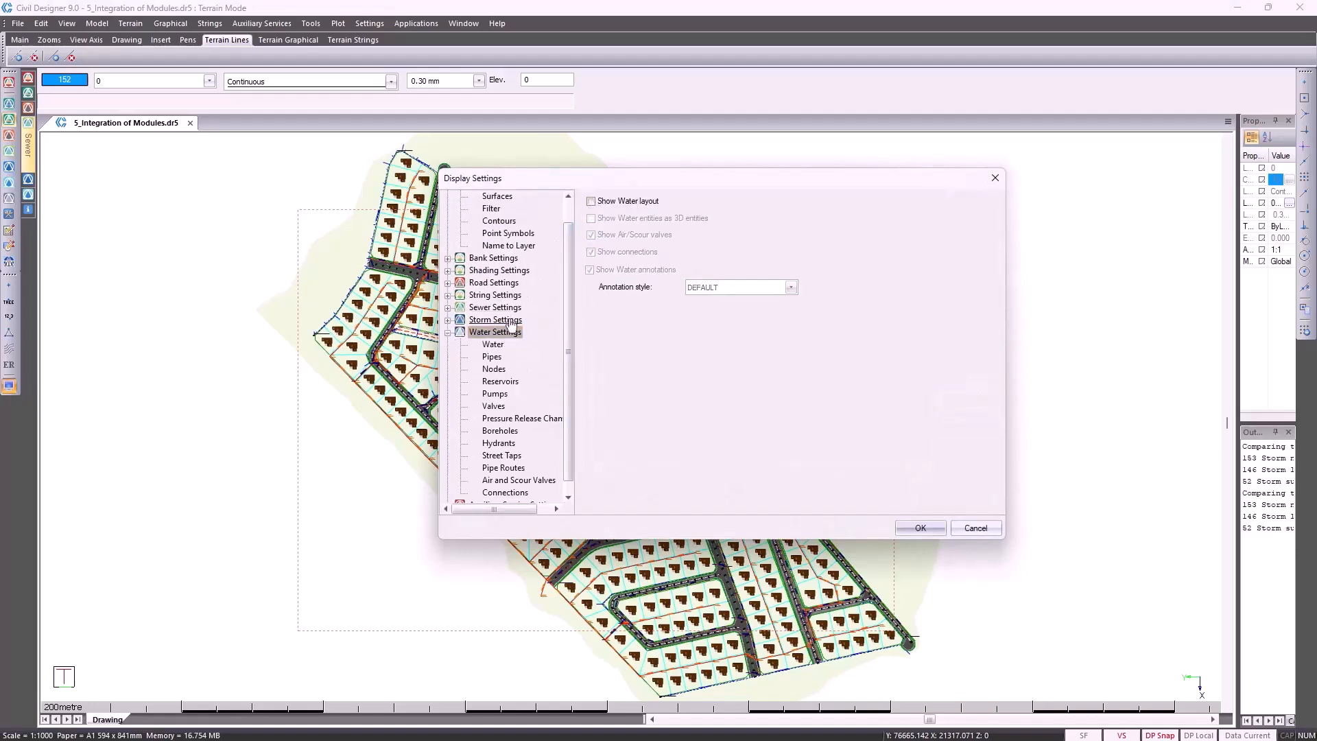
{"action": "left_click", "coordinate": [591, 201]}
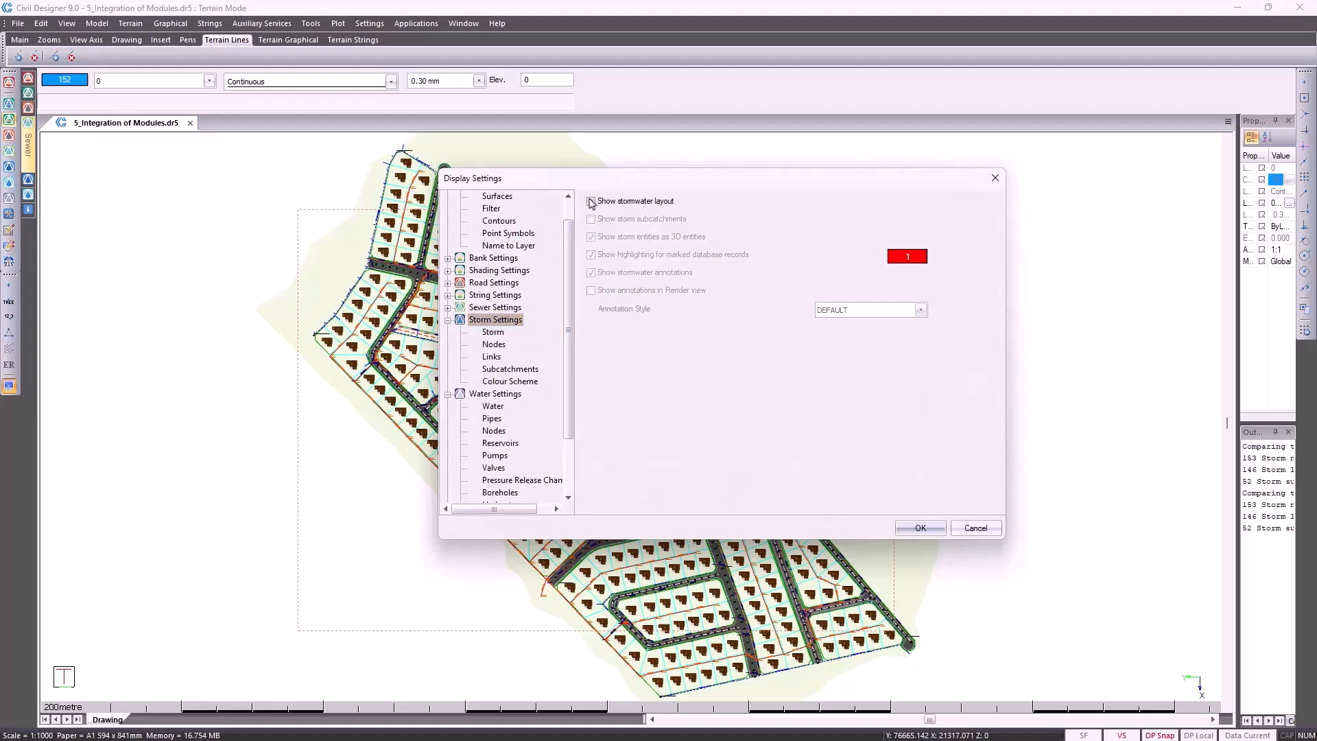
{"action": "left_click", "coordinate": [495, 307]}
{"action": "left_click", "coordinate": [590, 201]}
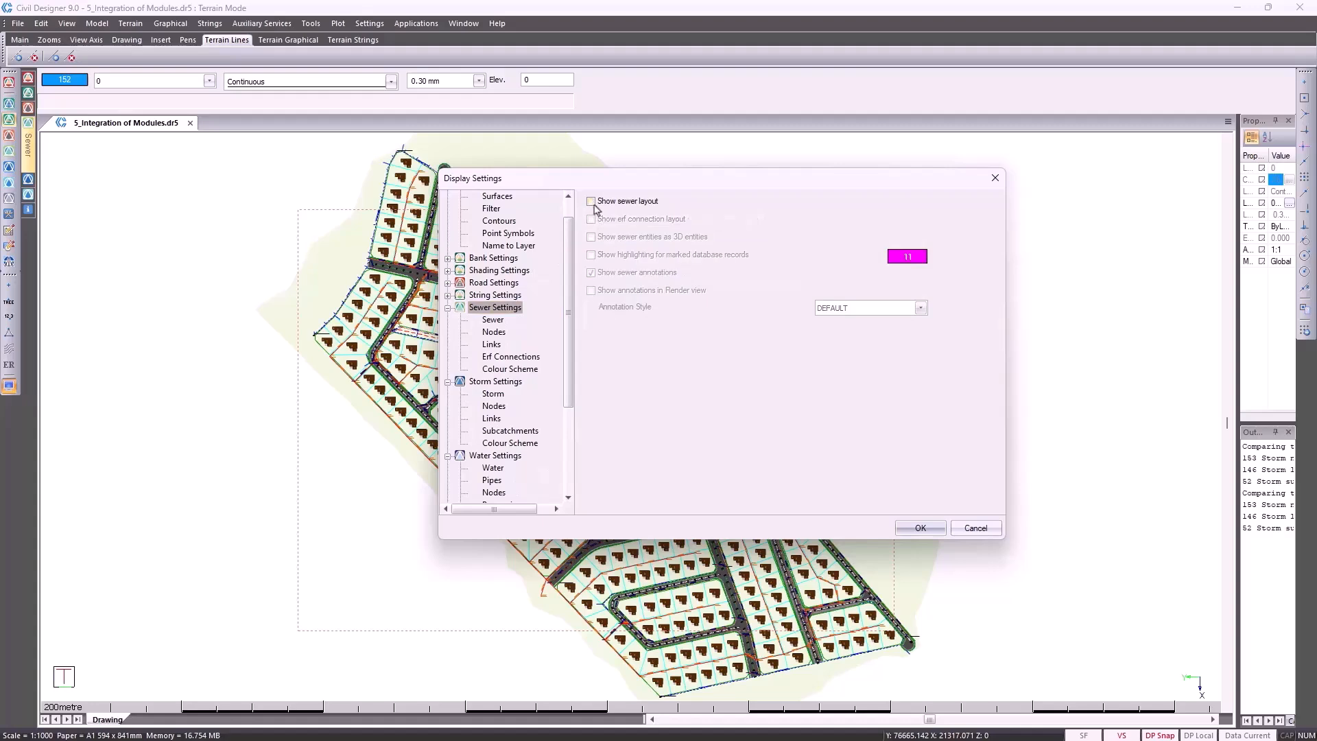
{"action": "left_click", "coordinate": [921, 528]}
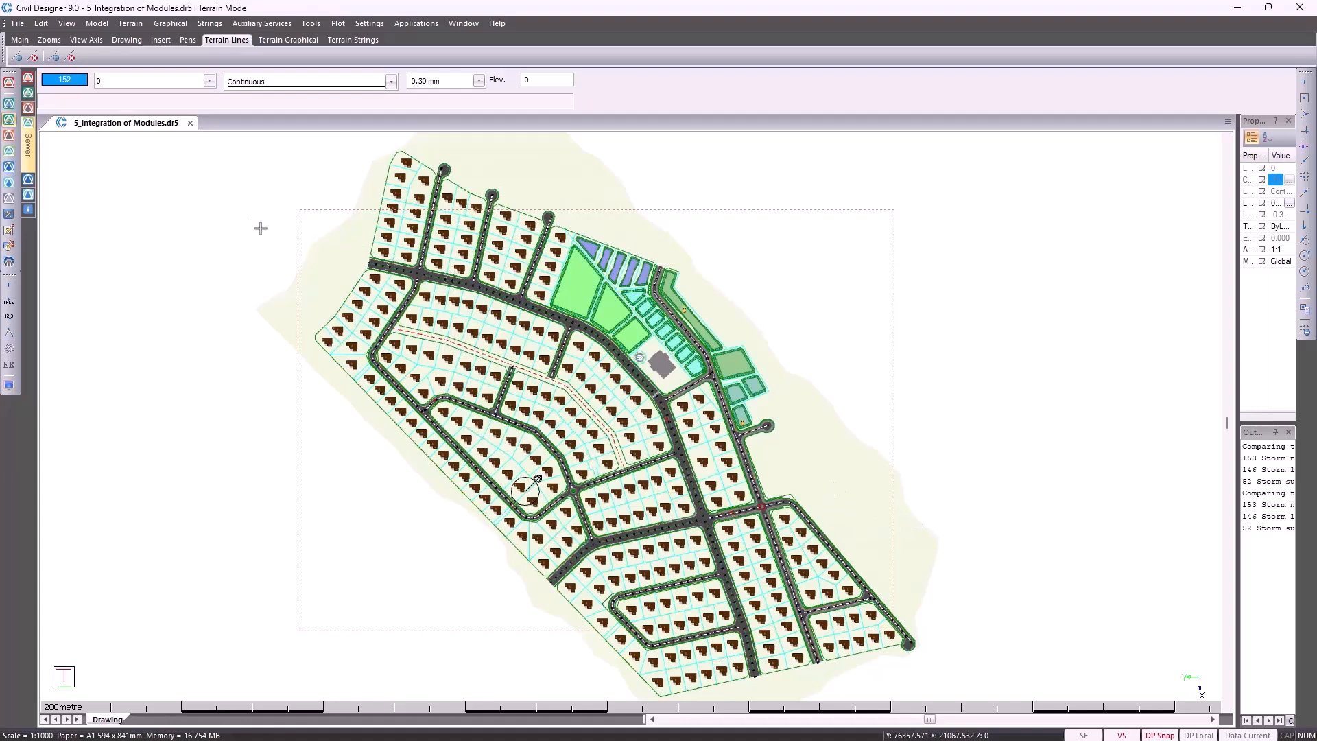
Step: Switch to Roads mode and review the Roads page of the option settings
{"action": "left_click", "coordinate": [8, 138]}
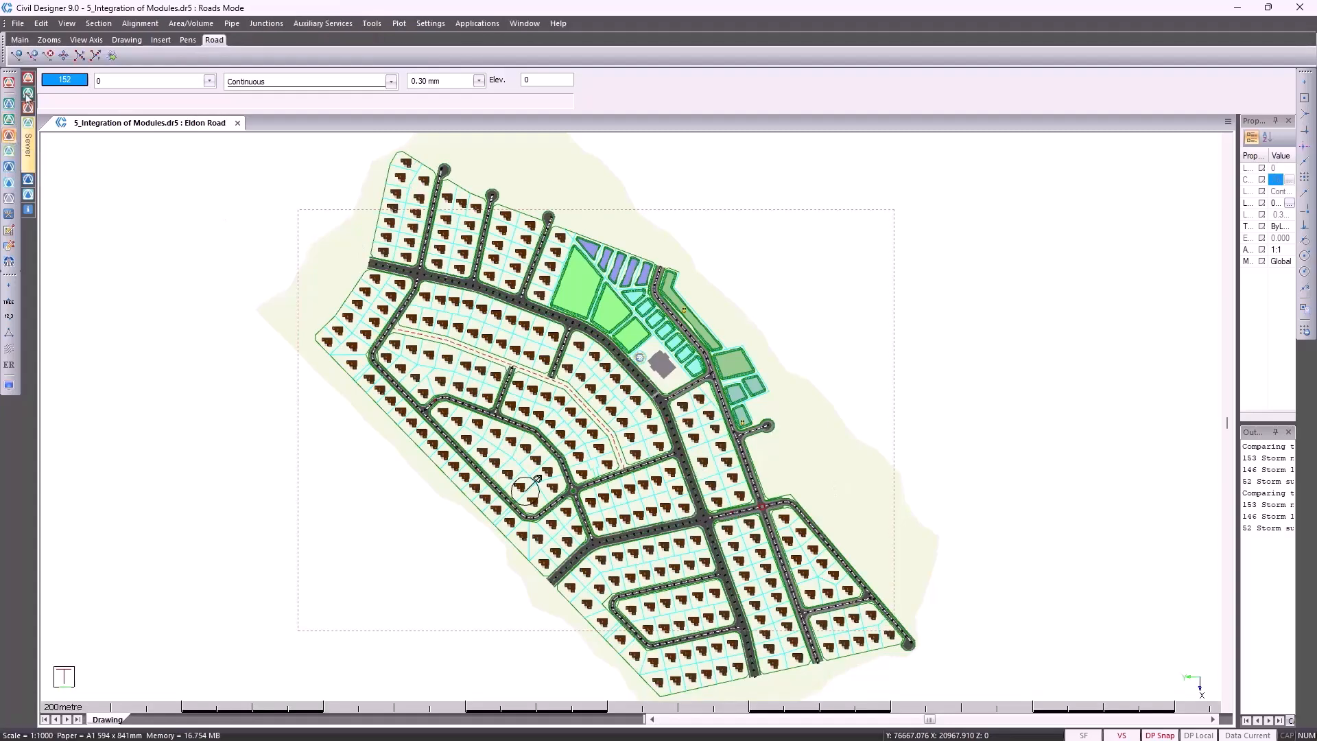
{"action": "left_click", "coordinate": [21, 24]}
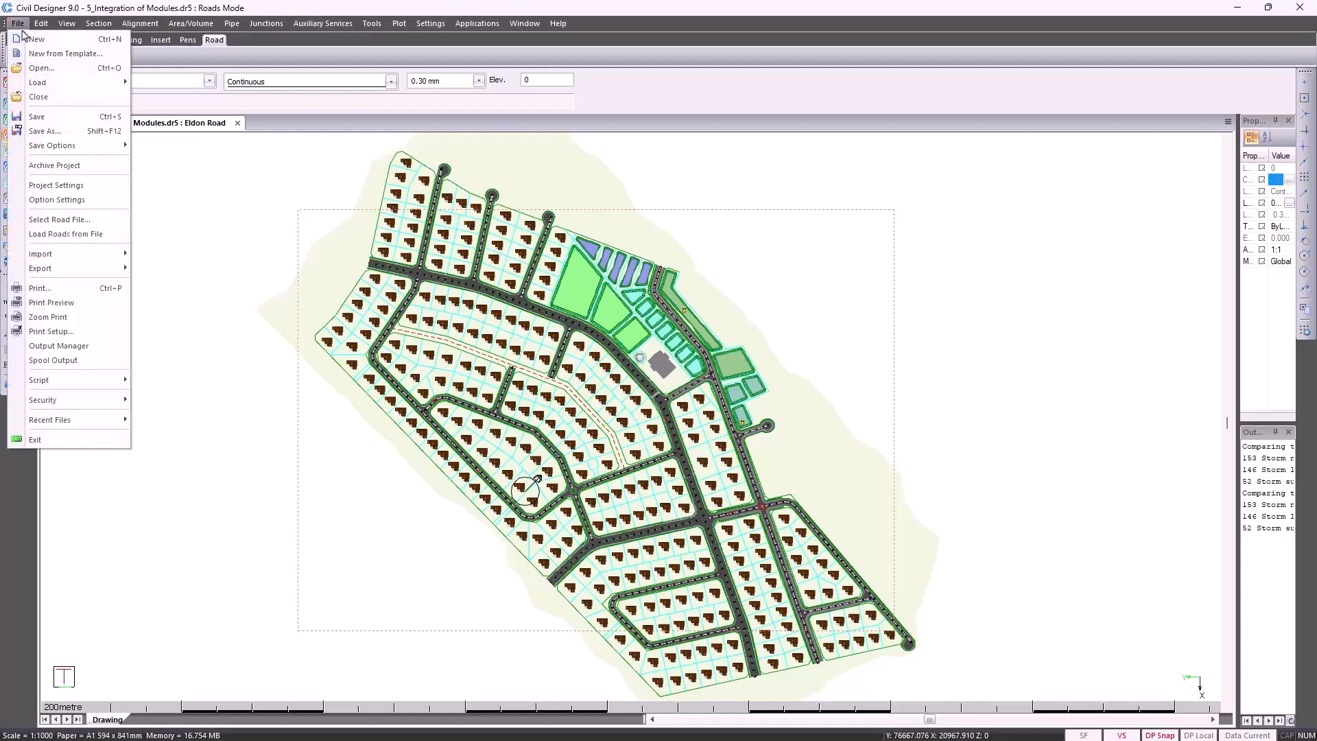
{"action": "left_click", "coordinate": [56, 199]}
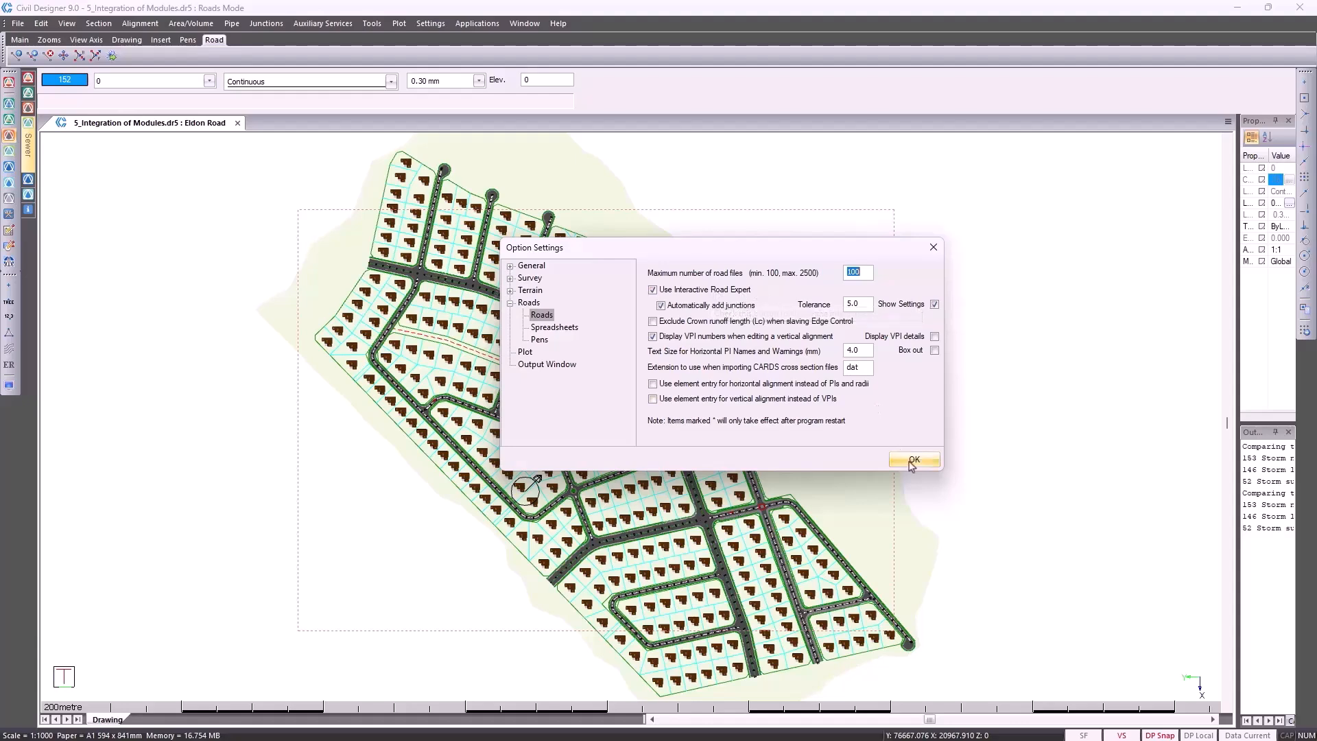
{"action": "left_click", "coordinate": [913, 461]}
Step: Inspect the dashed centreline polyline of the unbuilt road in the drawing and leave it deselected
{"action": "scroll", "coordinate": [911, 466], "scroll_direction": "up", "scroll_amount": 4}
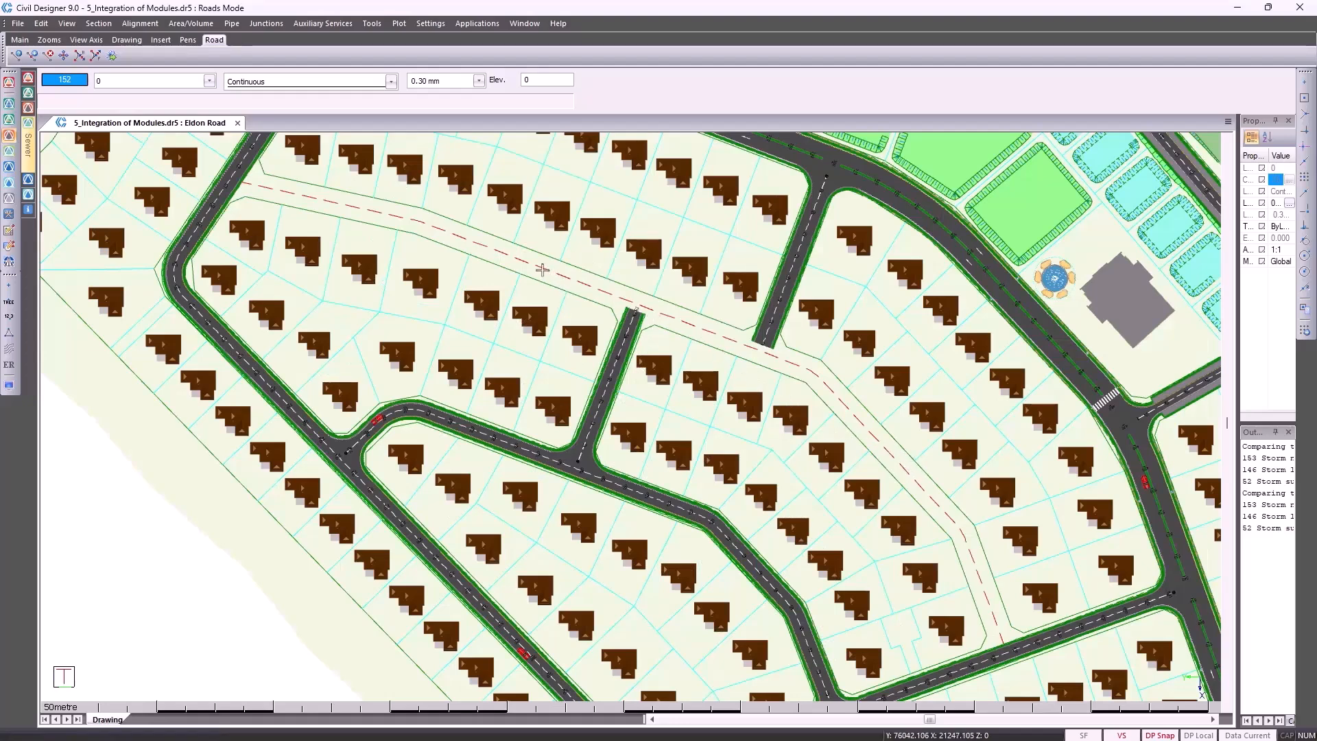
{"action": "left_click", "coordinate": [542, 269]}
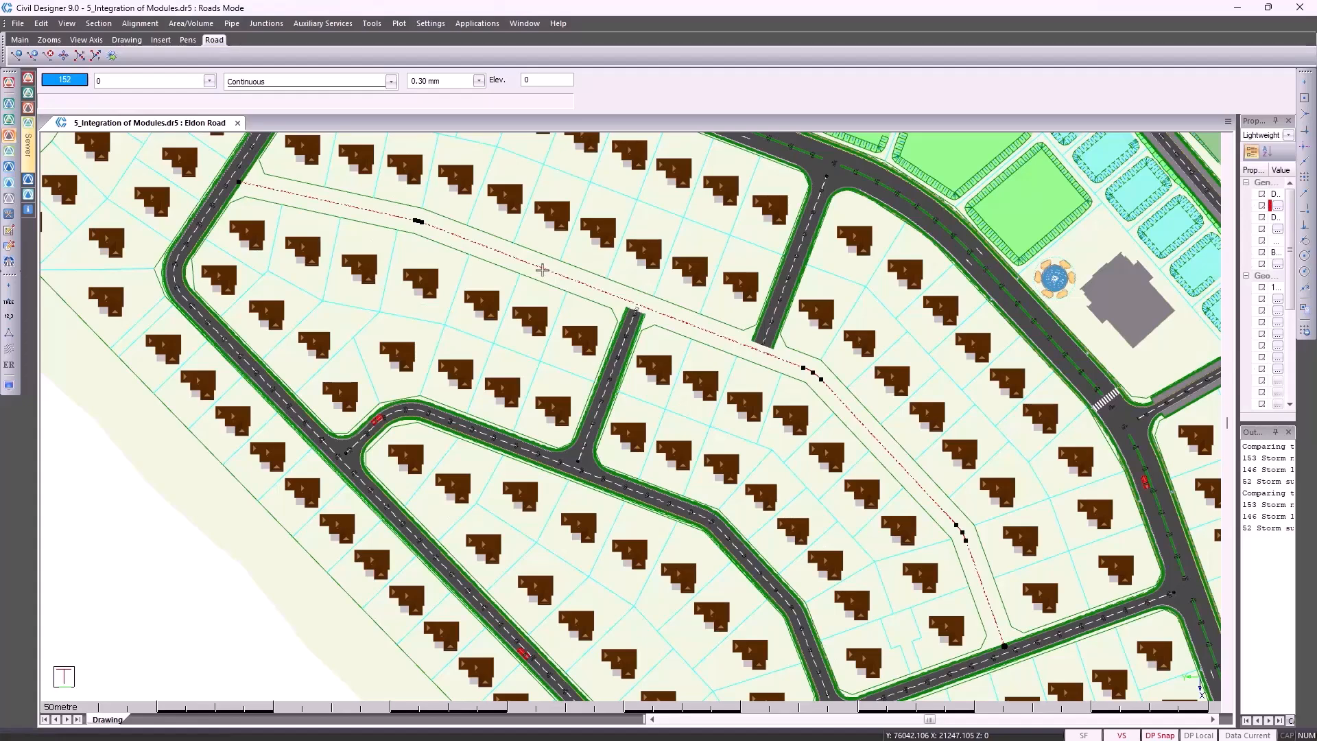
{"action": "key", "text": "Escape"}
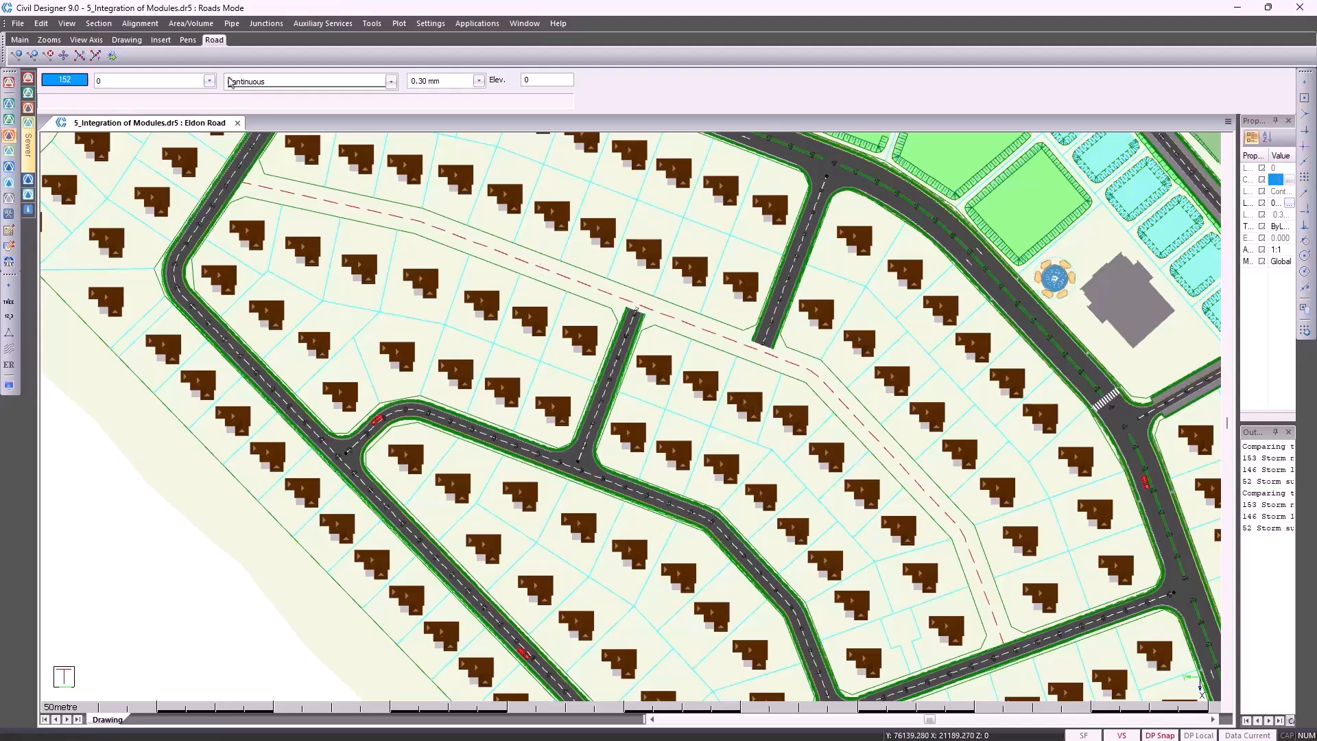
Step: Open the road file selection and choose road 19, Demo Road, from the list
{"action": "left_click", "coordinate": [141, 25]}
{"action": "mouse_move", "coordinate": [171, 39]}
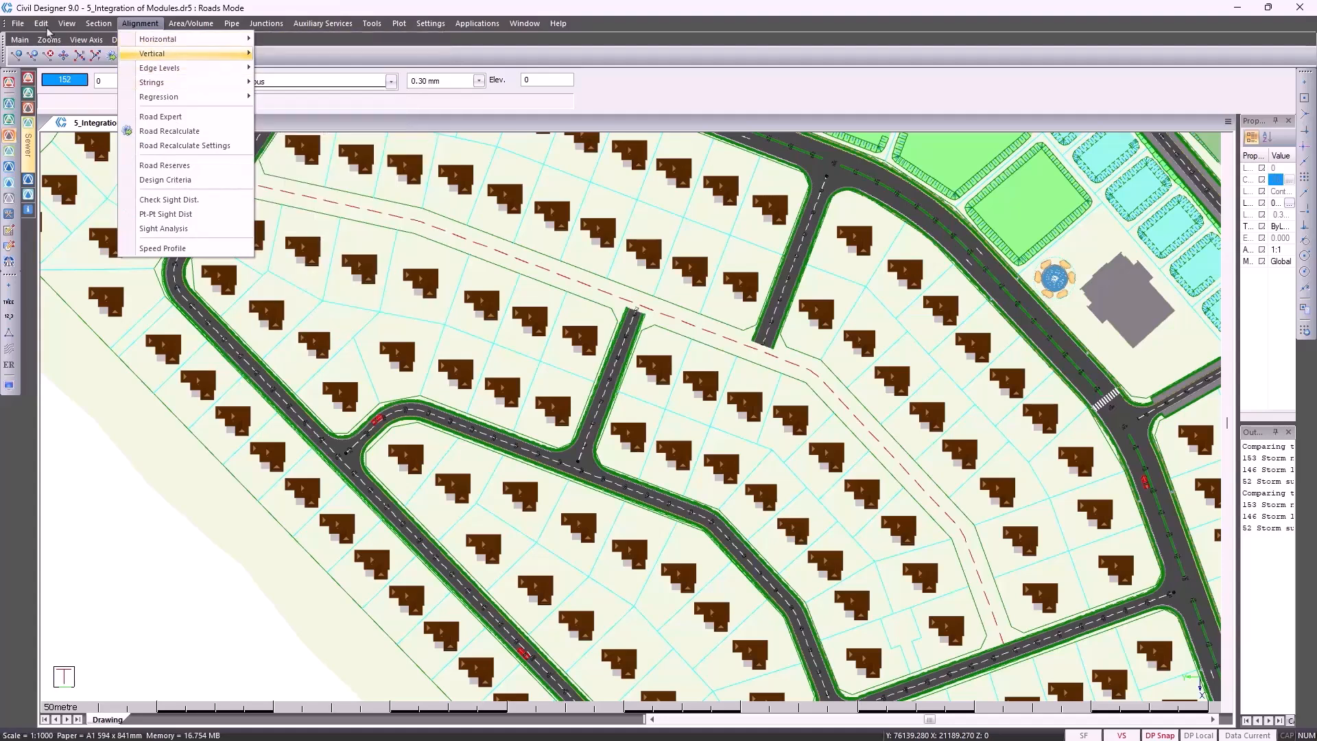
{"action": "mouse_move", "coordinate": [21, 25]}
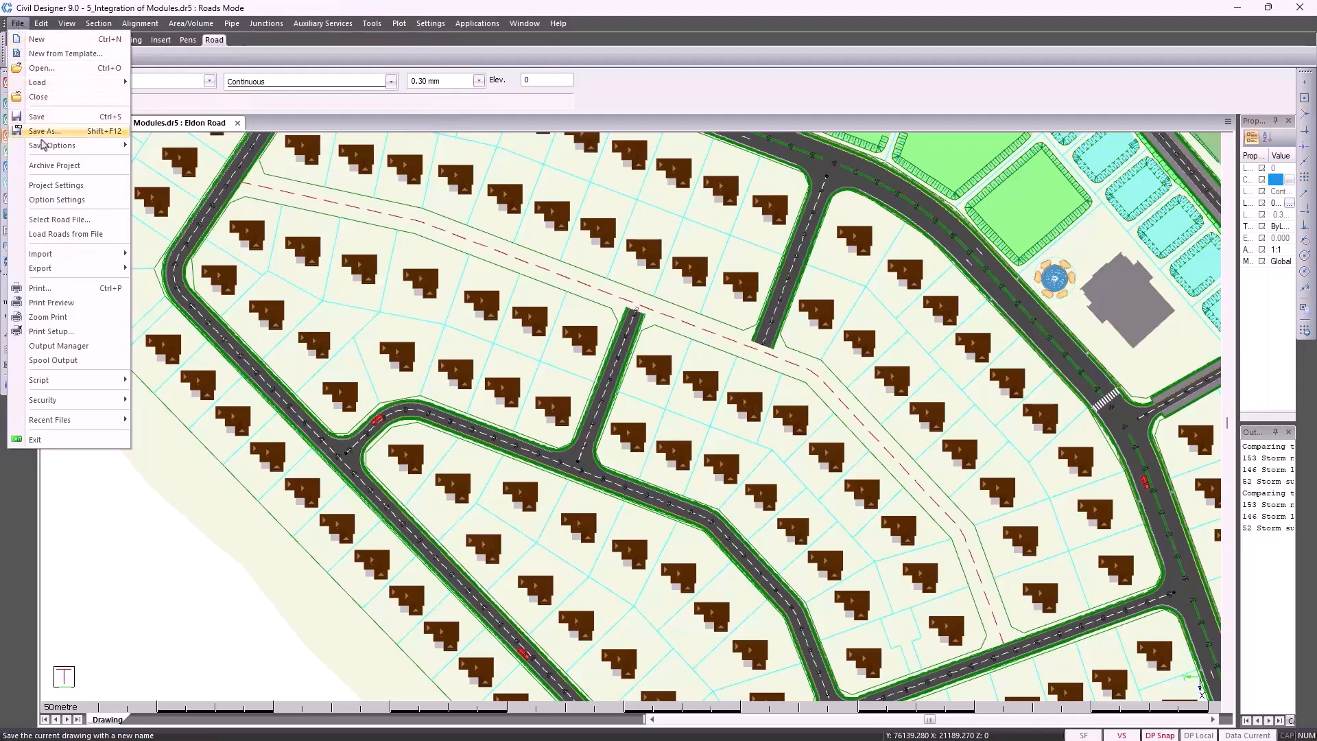
{"action": "left_click", "coordinate": [61, 224]}
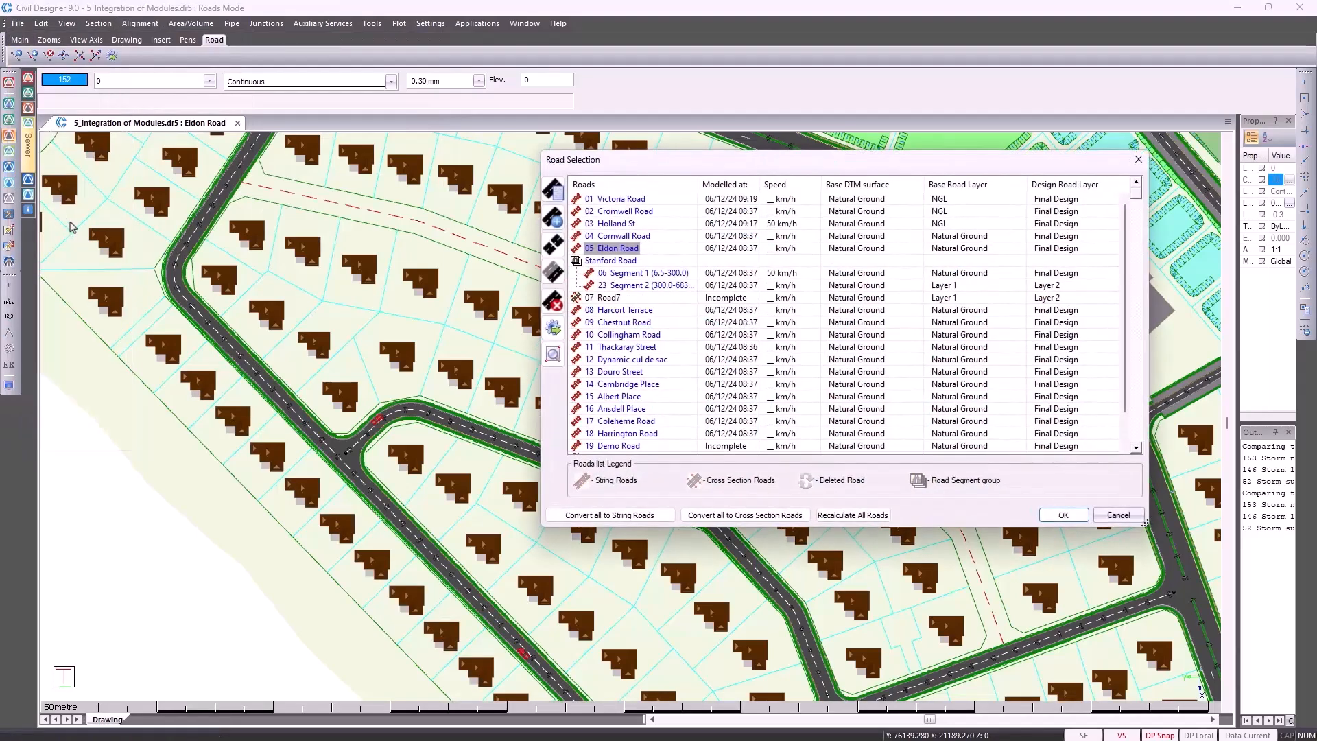
{"action": "left_click_drag", "start_coordinate": [776, 167], "coordinate": [540, 165]}
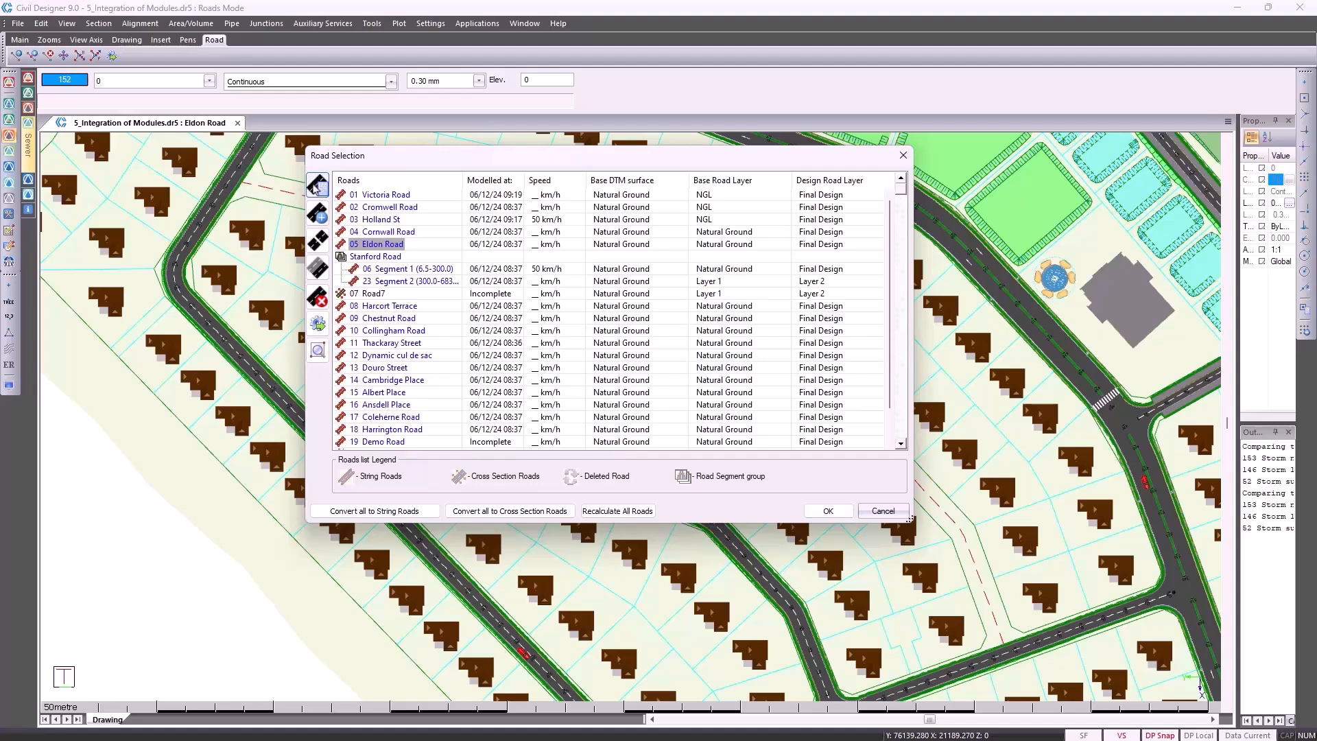
{"action": "scroll", "coordinate": [415, 357], "scroll_direction": "down", "scroll_amount": 1}
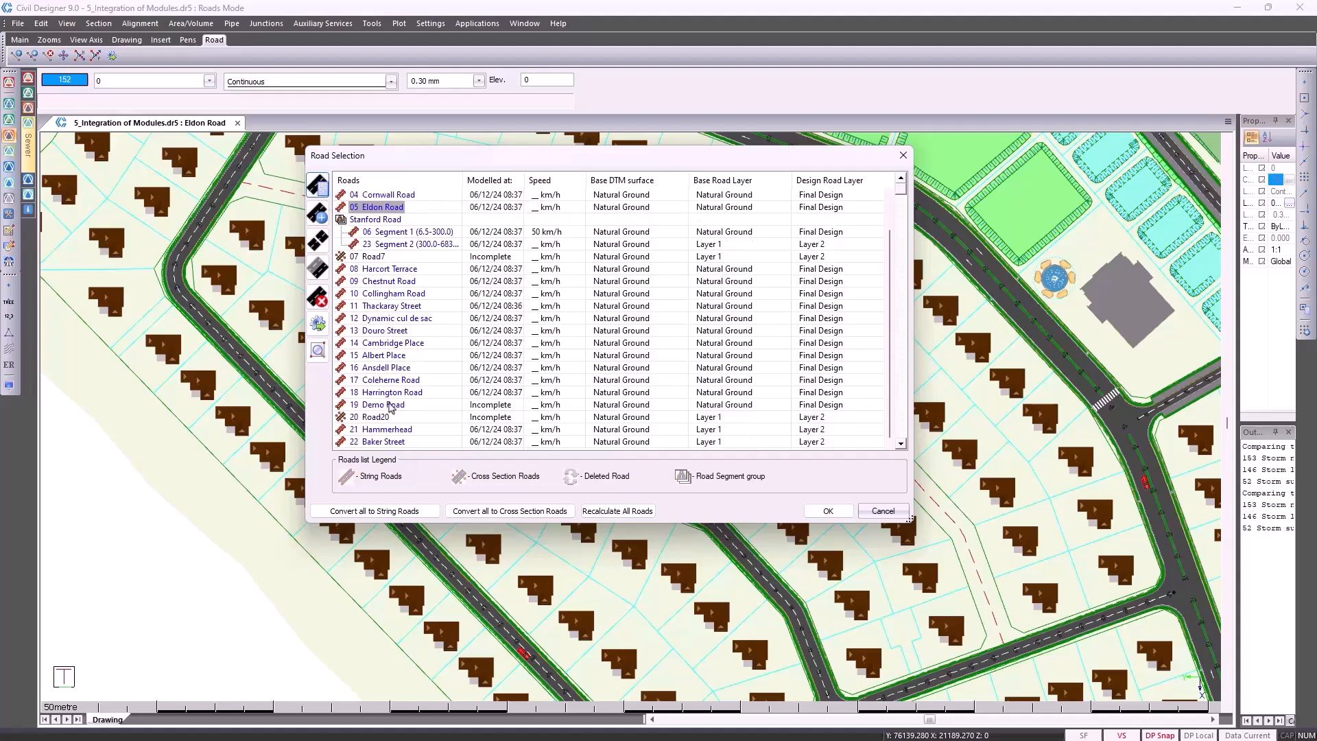
{"action": "left_click", "coordinate": [389, 405]}
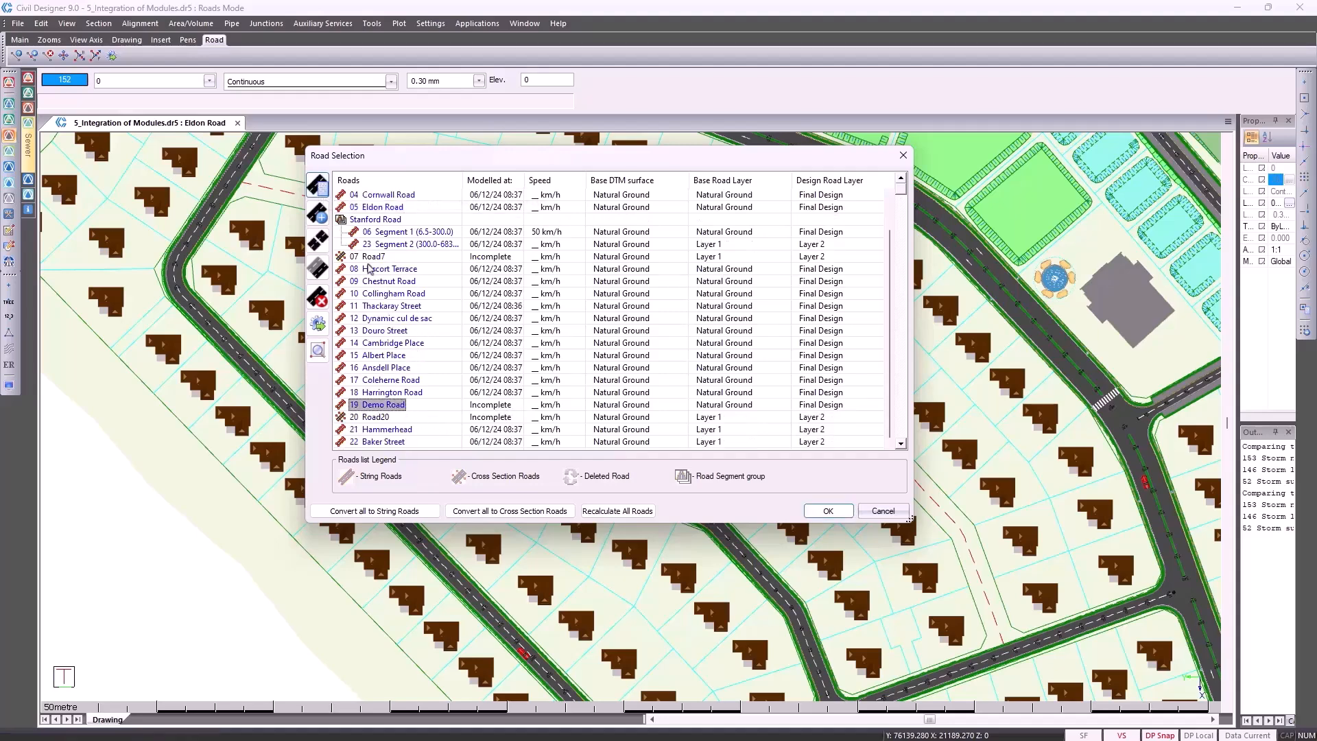
Step: Review the general, layer, display and extra-over excavation settings of Demo Road, and make it the current road
{"action": "left_click", "coordinate": [318, 186]}
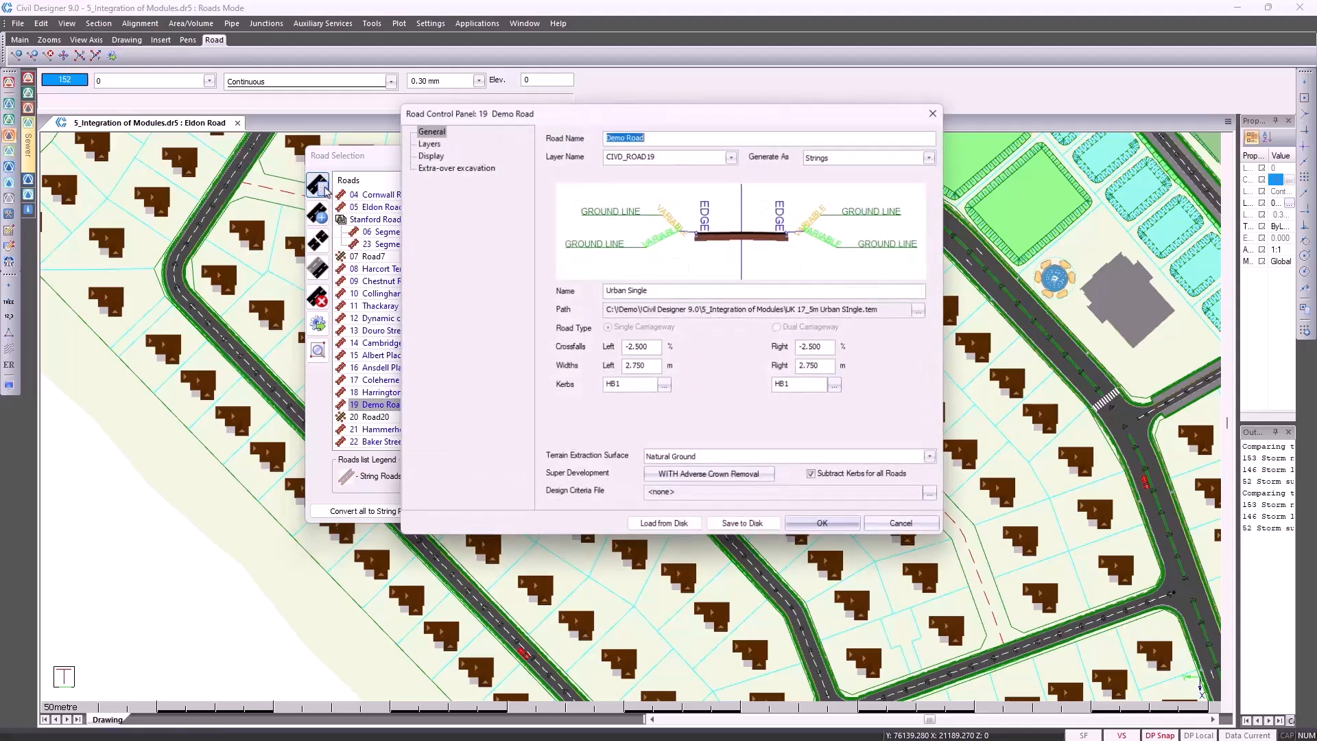
{"action": "left_click", "coordinate": [655, 137]}
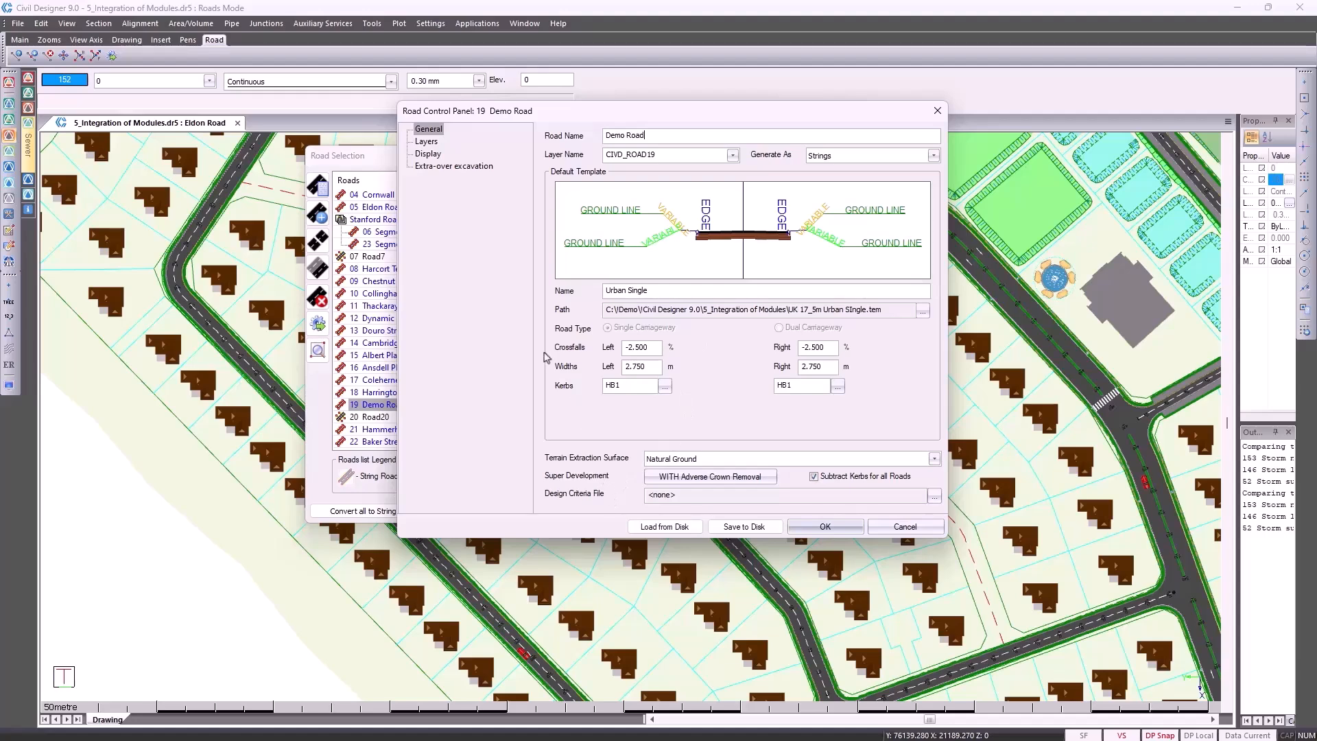
{"action": "left_click", "coordinate": [432, 144]}
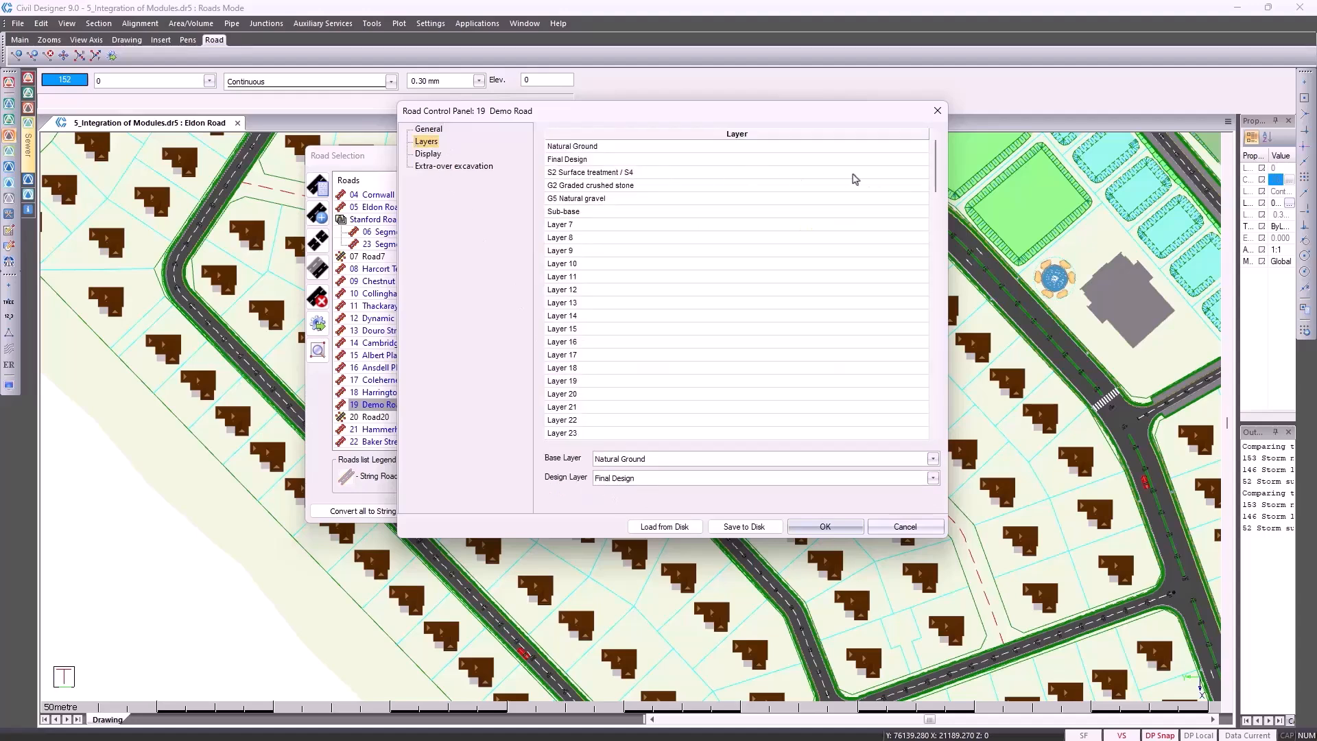
{"action": "mouse_move", "coordinate": [935, 183]}
{"action": "left_mouse_down"}
{"action": "mouse_move", "coordinate": [934, 418]}
{"action": "mouse_move", "coordinate": [936, 171]}
{"action": "left_mouse_up"}
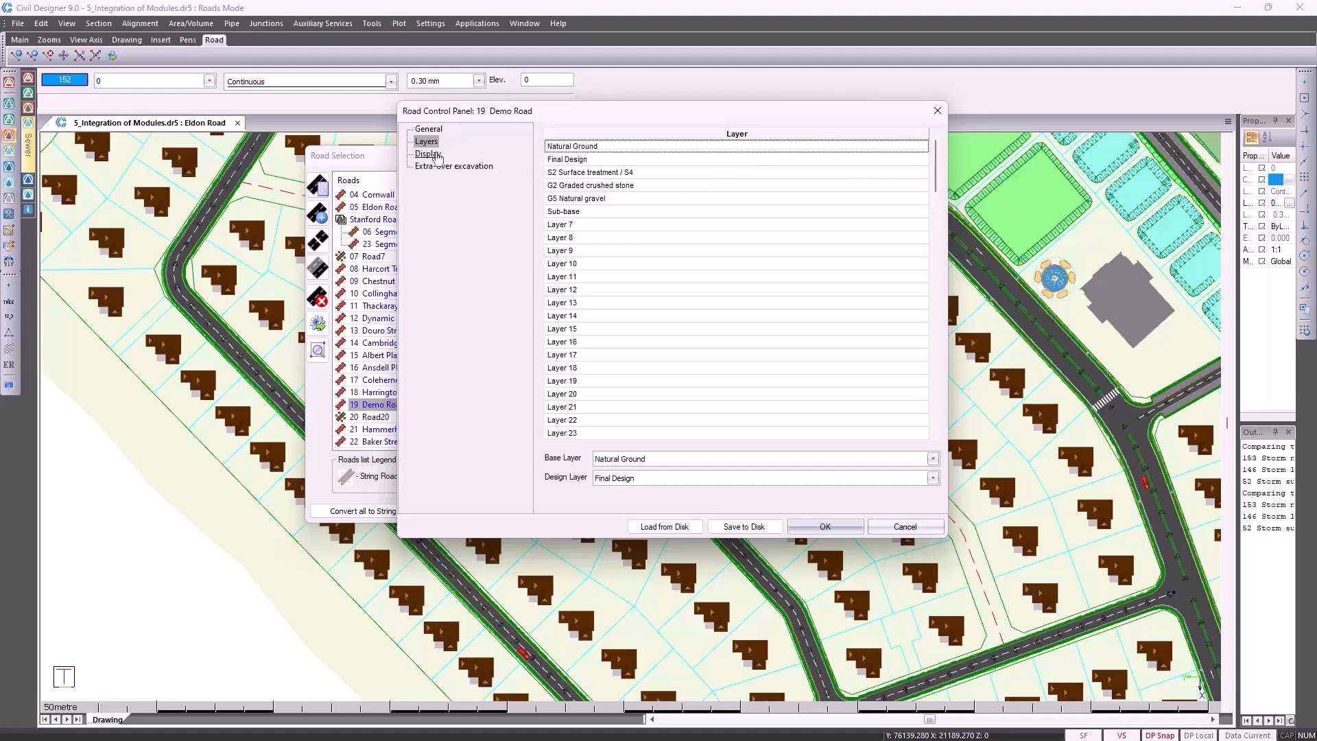
{"action": "left_click", "coordinate": [433, 153]}
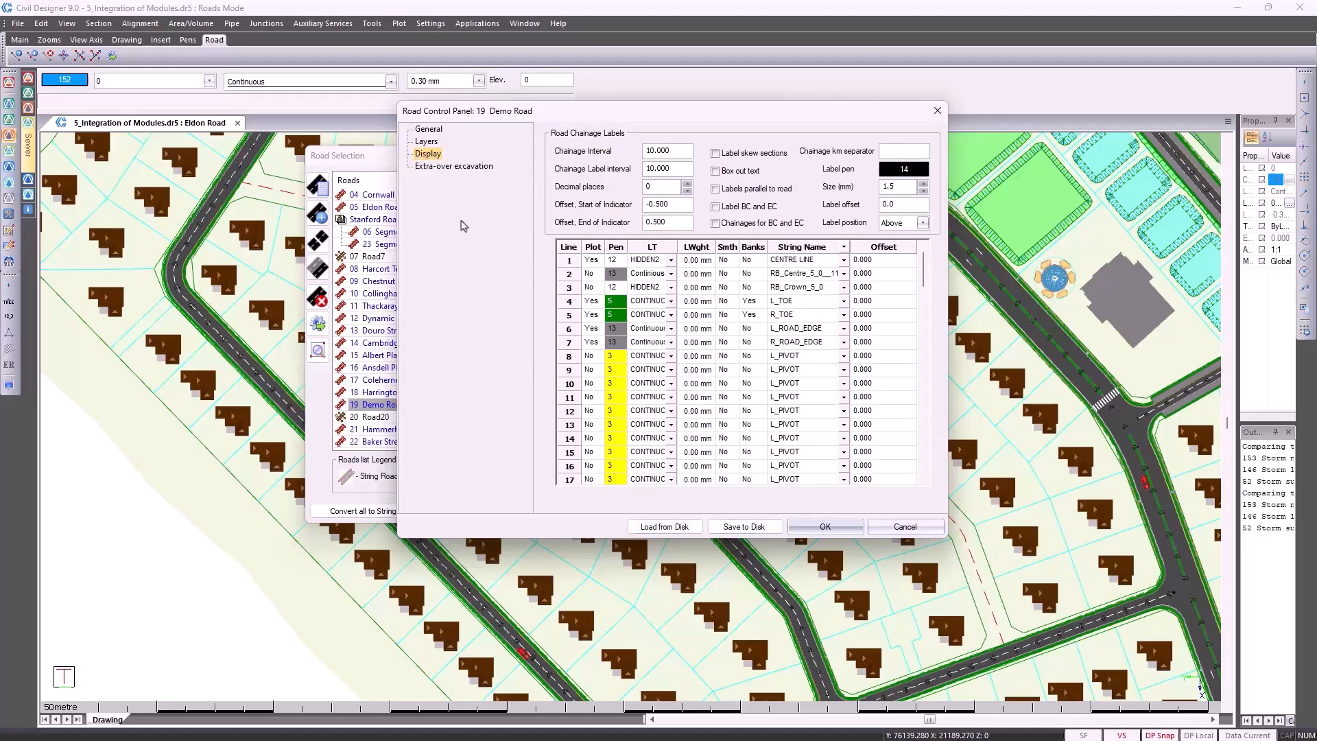
{"action": "left_click", "coordinate": [454, 167]}
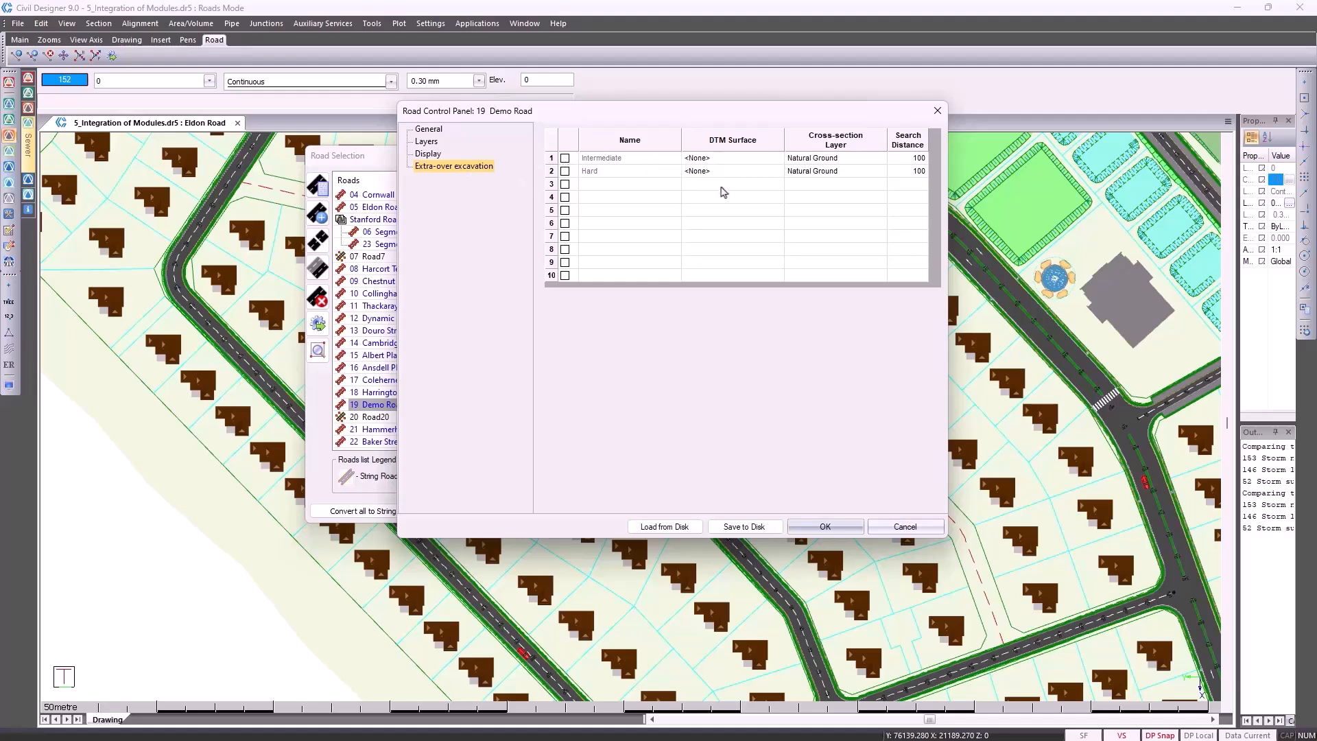
{"action": "left_click", "coordinate": [826, 523]}
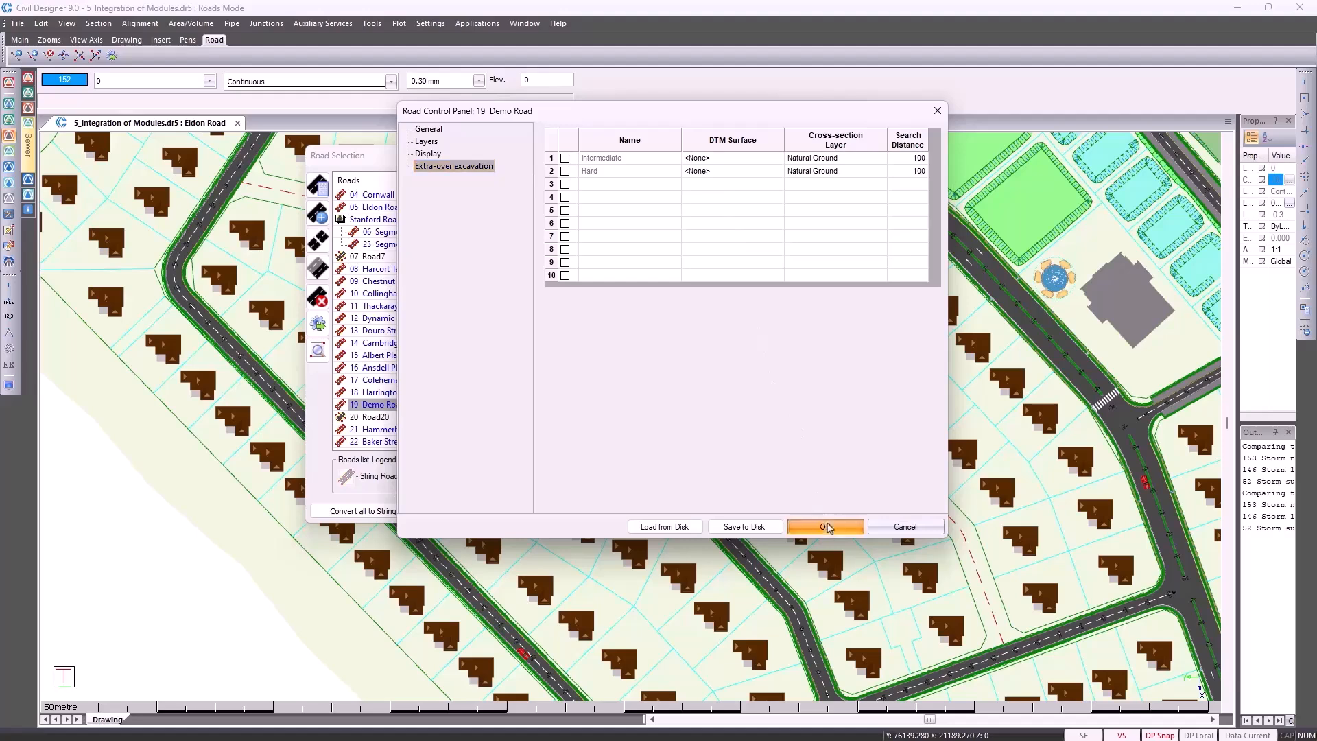
{"action": "left_click", "coordinate": [828, 512]}
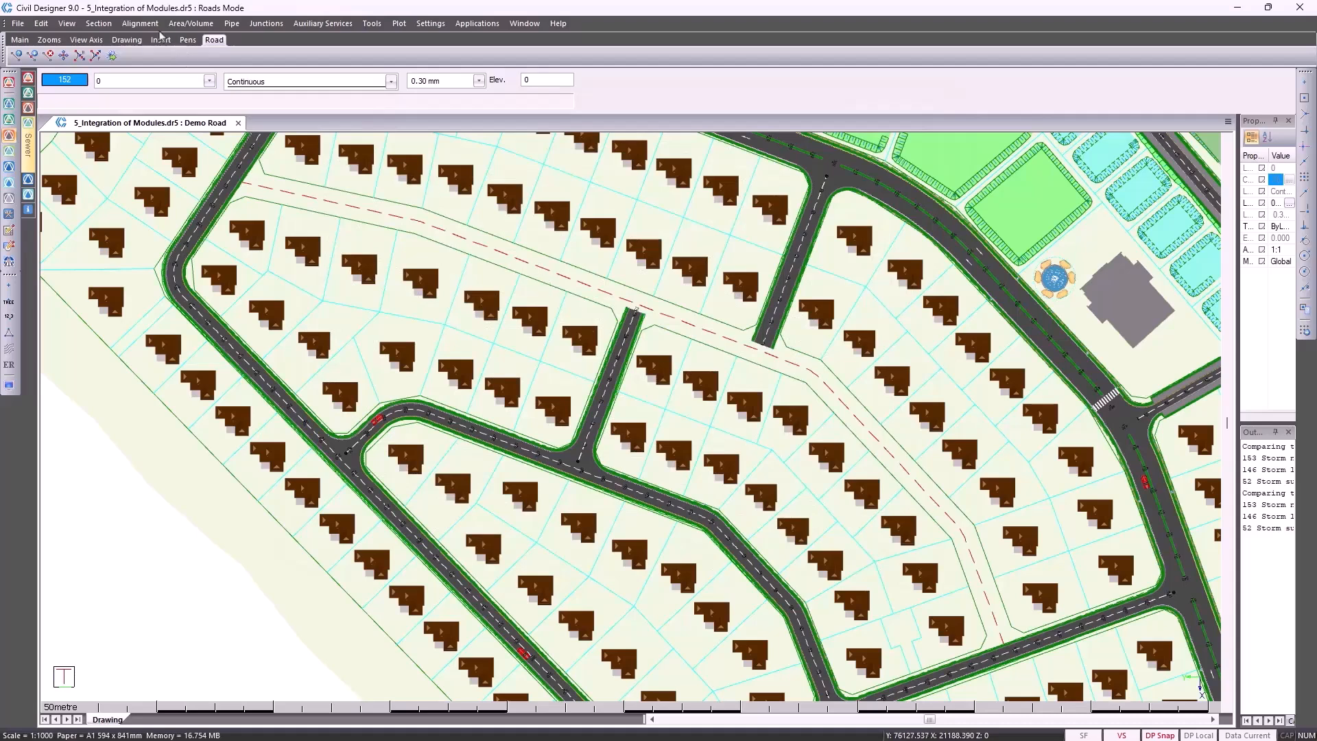
Step: Examine the horizontal alignment table of Demo Road and close it
{"action": "left_click", "coordinate": [140, 23]}
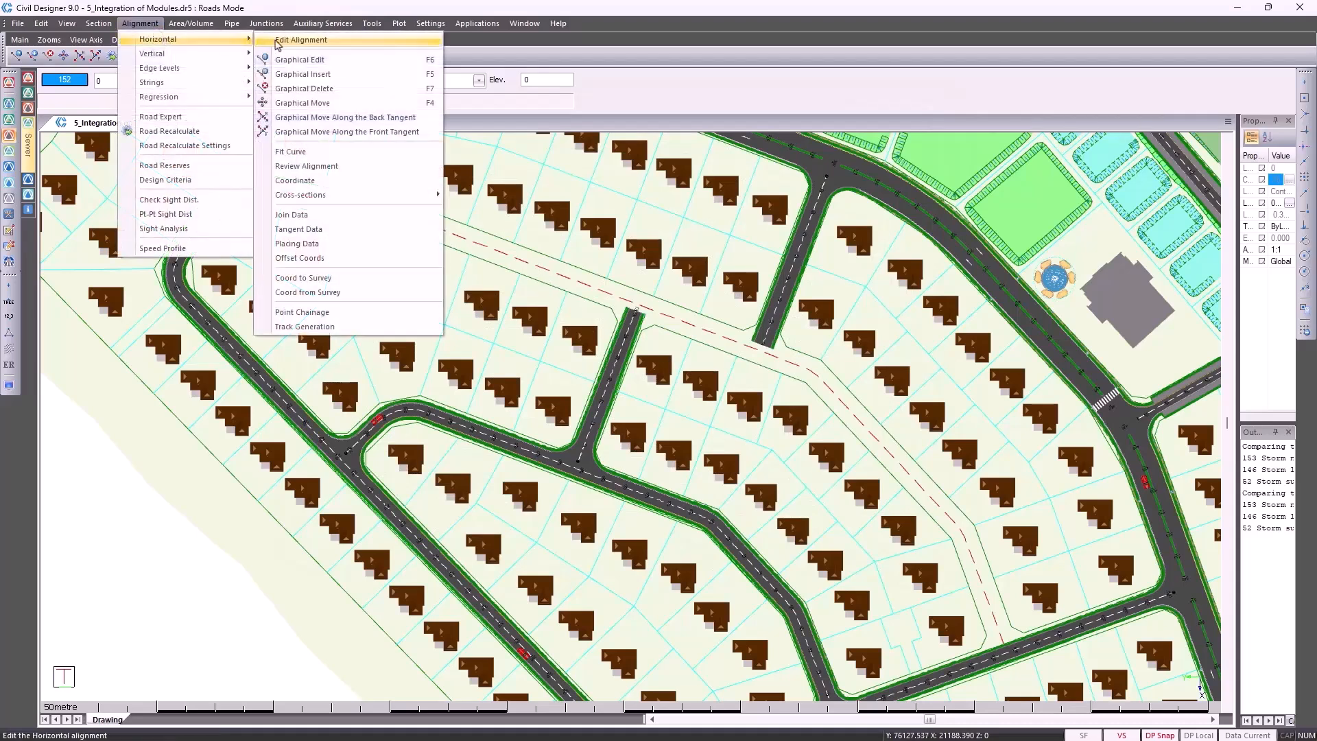
{"action": "left_click", "coordinate": [278, 41]}
{"action": "left_click_drag", "start_coordinate": [755, 186], "coordinate": [531, 183]}
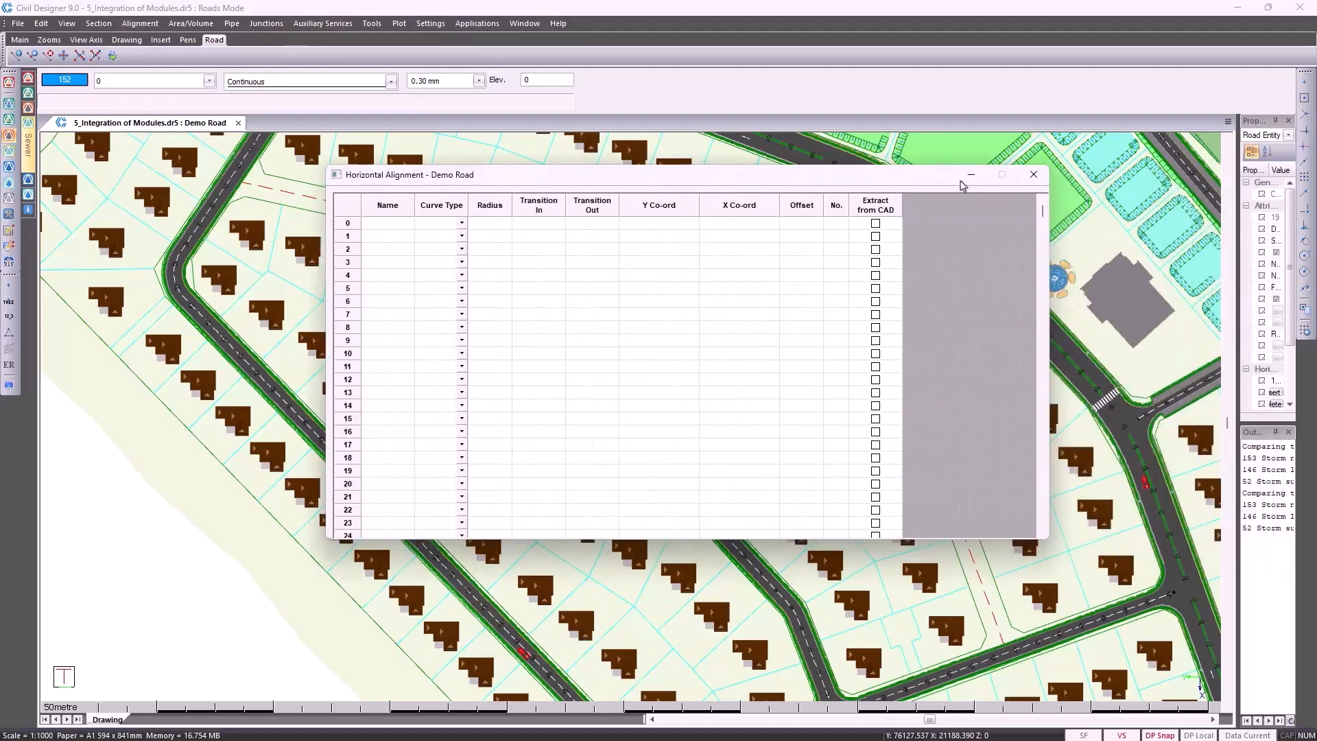
{"action": "left_click", "coordinate": [1033, 180]}
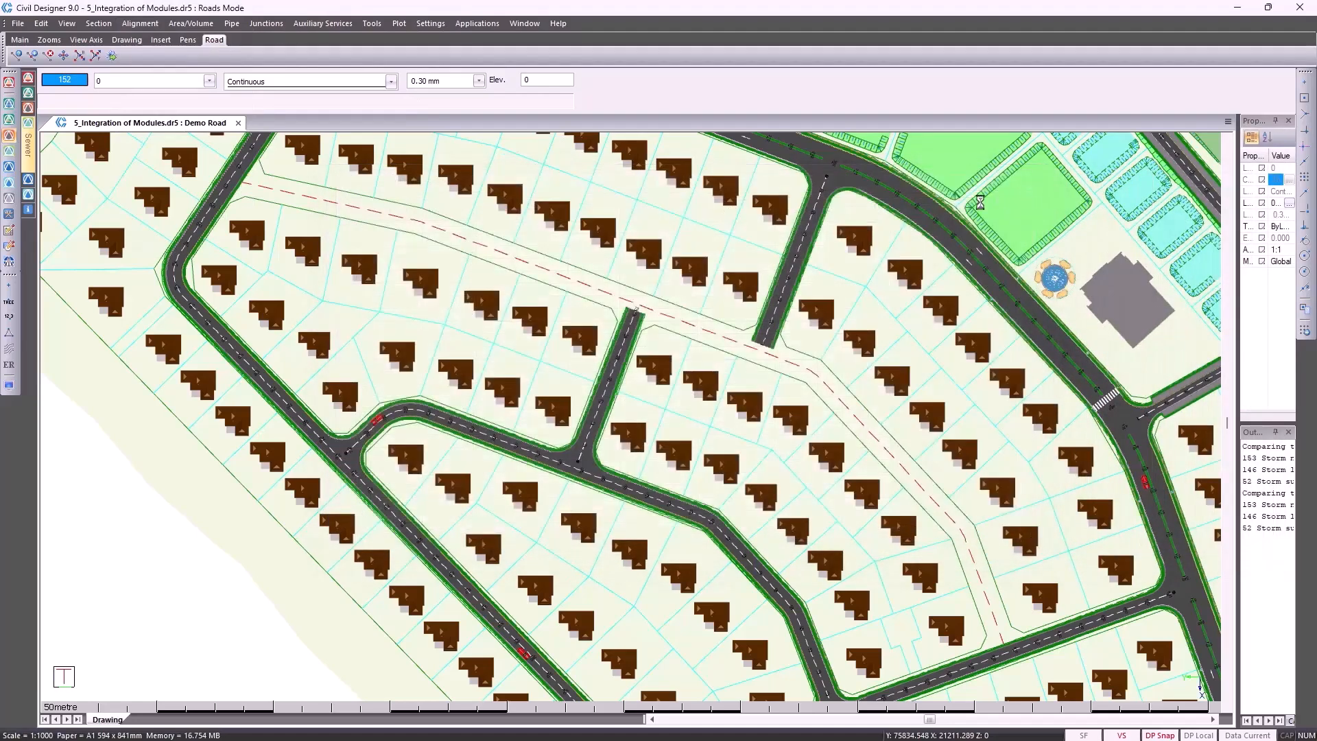
Step: Set up an alignment extraction for a single carriageway with only Horizontal Alignment as the element to extract
{"action": "left_click", "coordinate": [140, 24]}
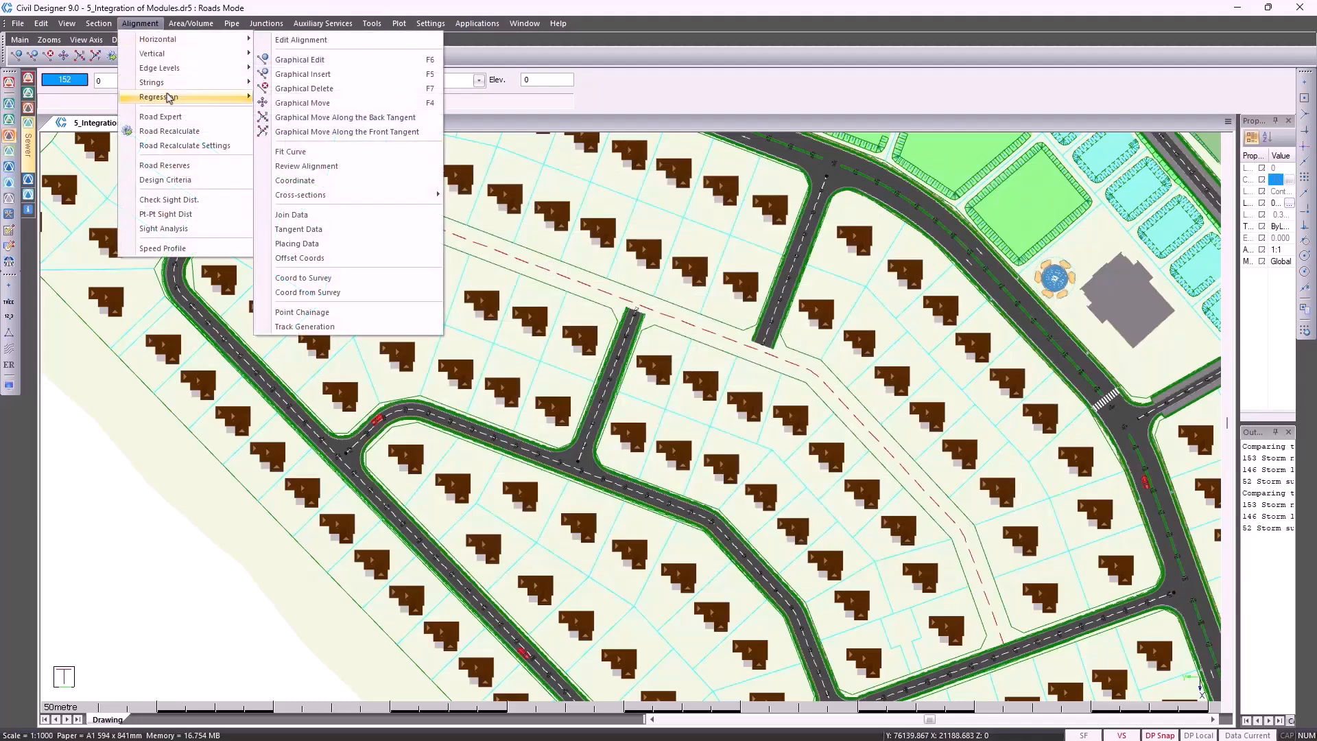
{"action": "mouse_move", "coordinate": [247, 100]}
{"action": "left_click", "coordinate": [306, 99]}
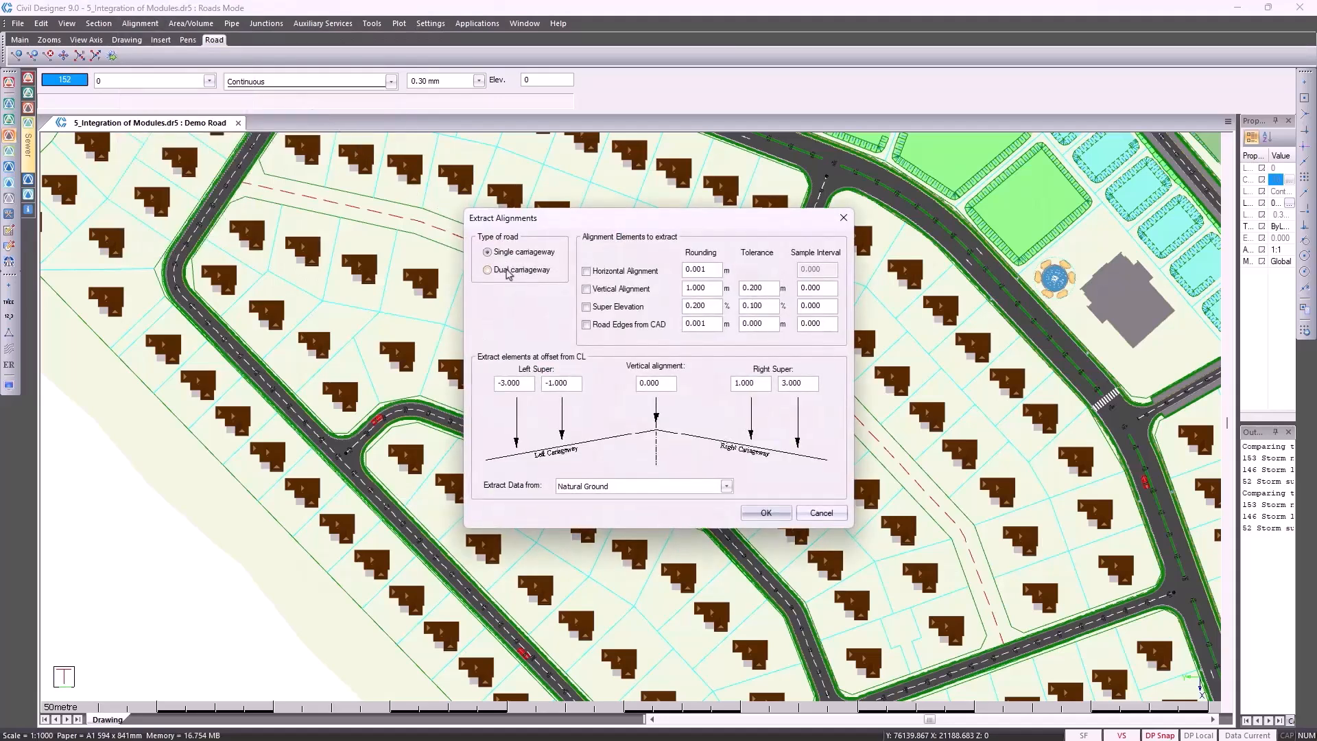
{"action": "left_click", "coordinate": [511, 267]}
{"action": "left_click", "coordinate": [513, 253]}
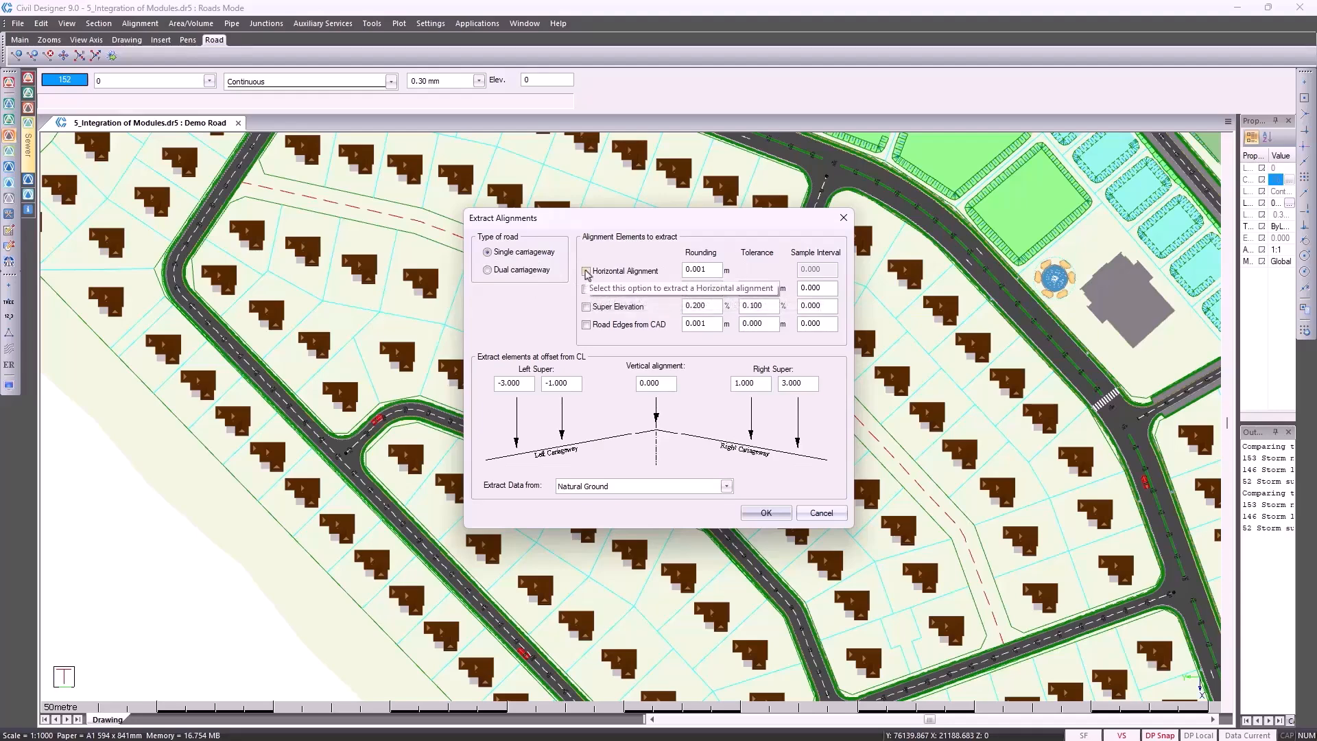
{"action": "left_click", "coordinate": [586, 272]}
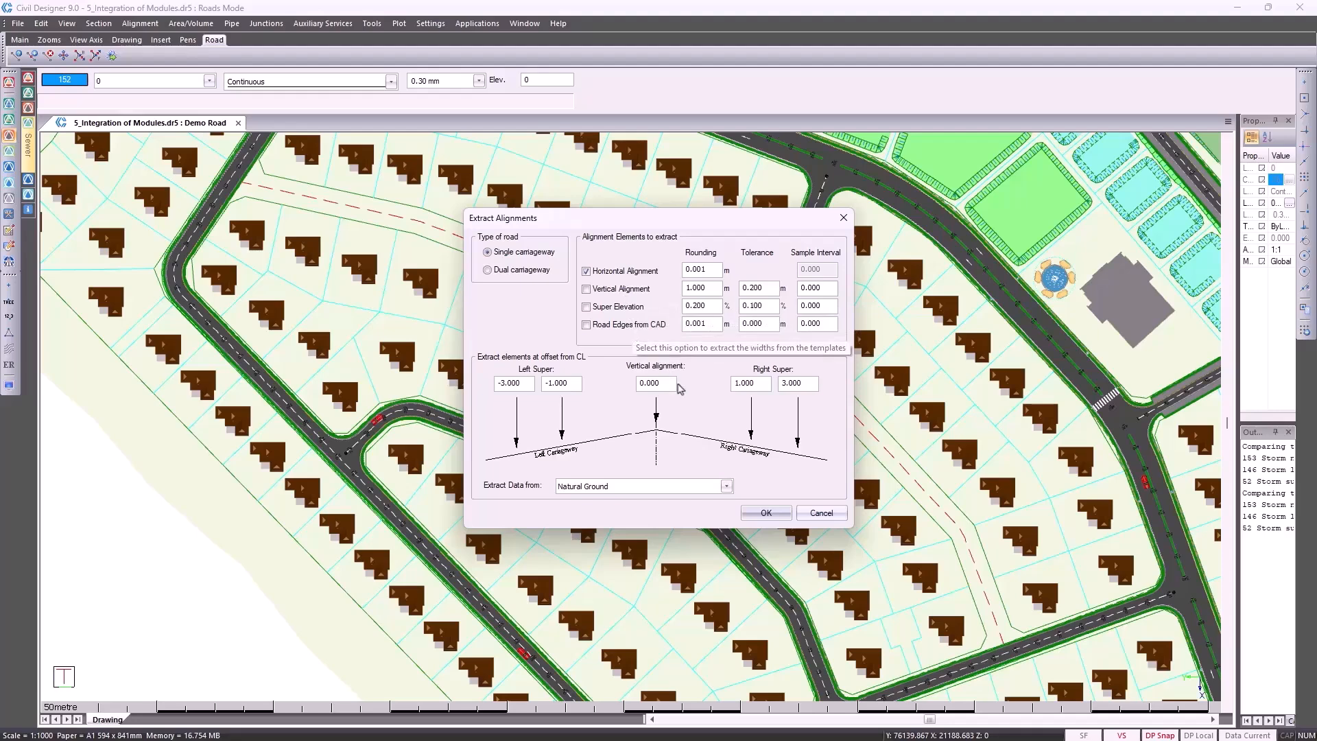
{"action": "left_click", "coordinate": [766, 515]}
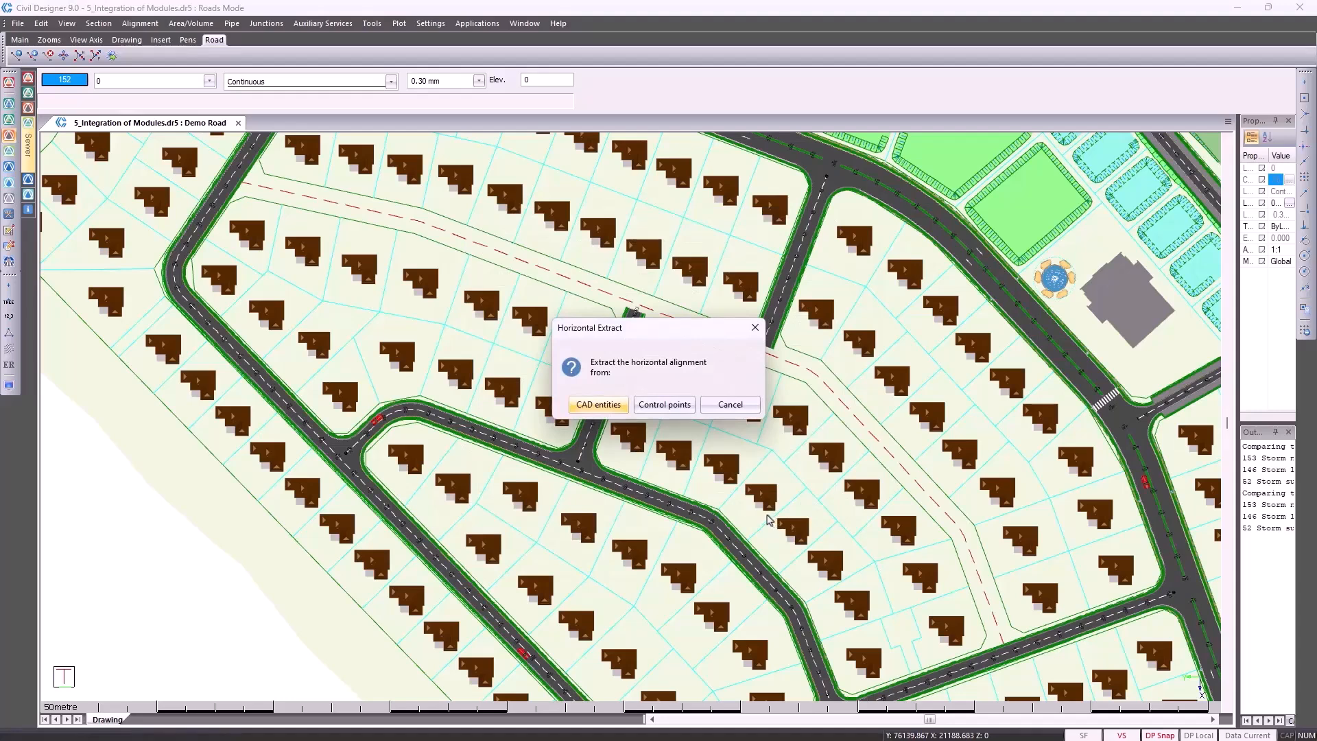
Step: Extract the horizontal alignment from CAD entities, using the dashed road centreline polyline
{"action": "left_click", "coordinate": [599, 405]}
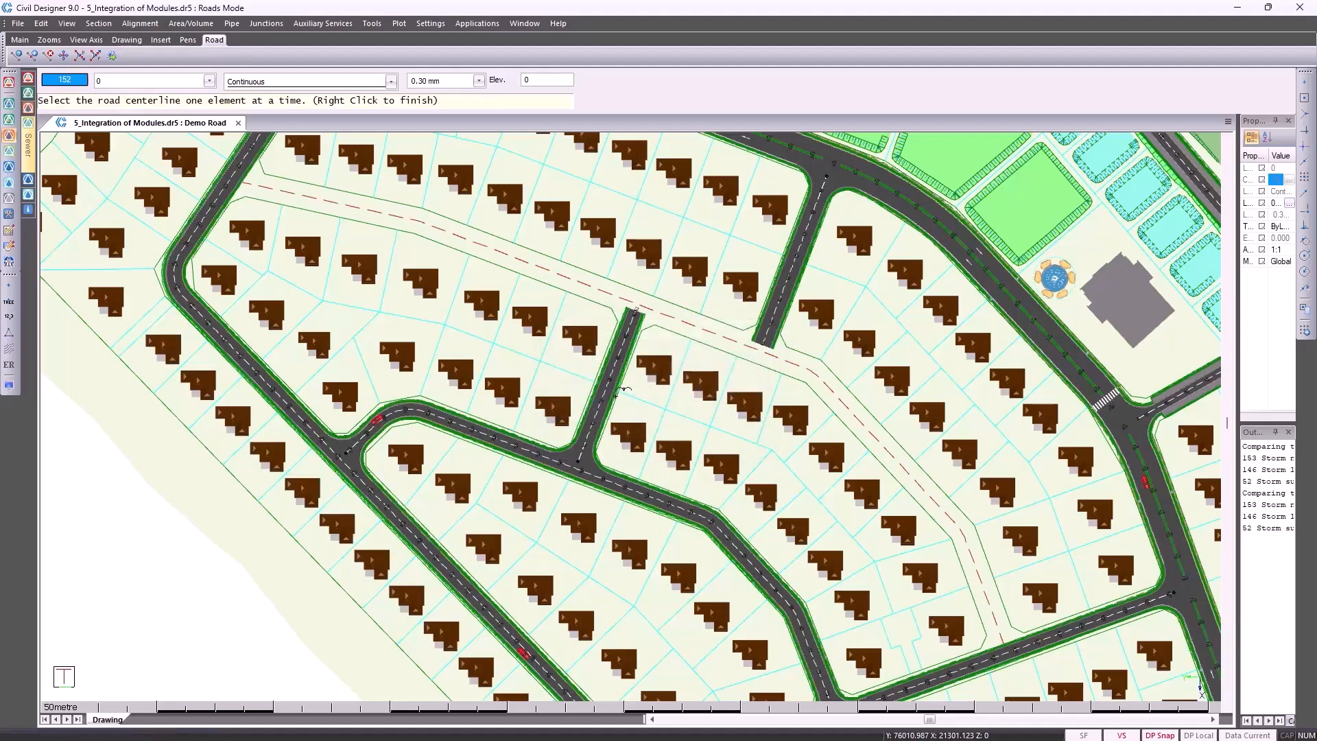
{"action": "left_click", "coordinate": [578, 280]}
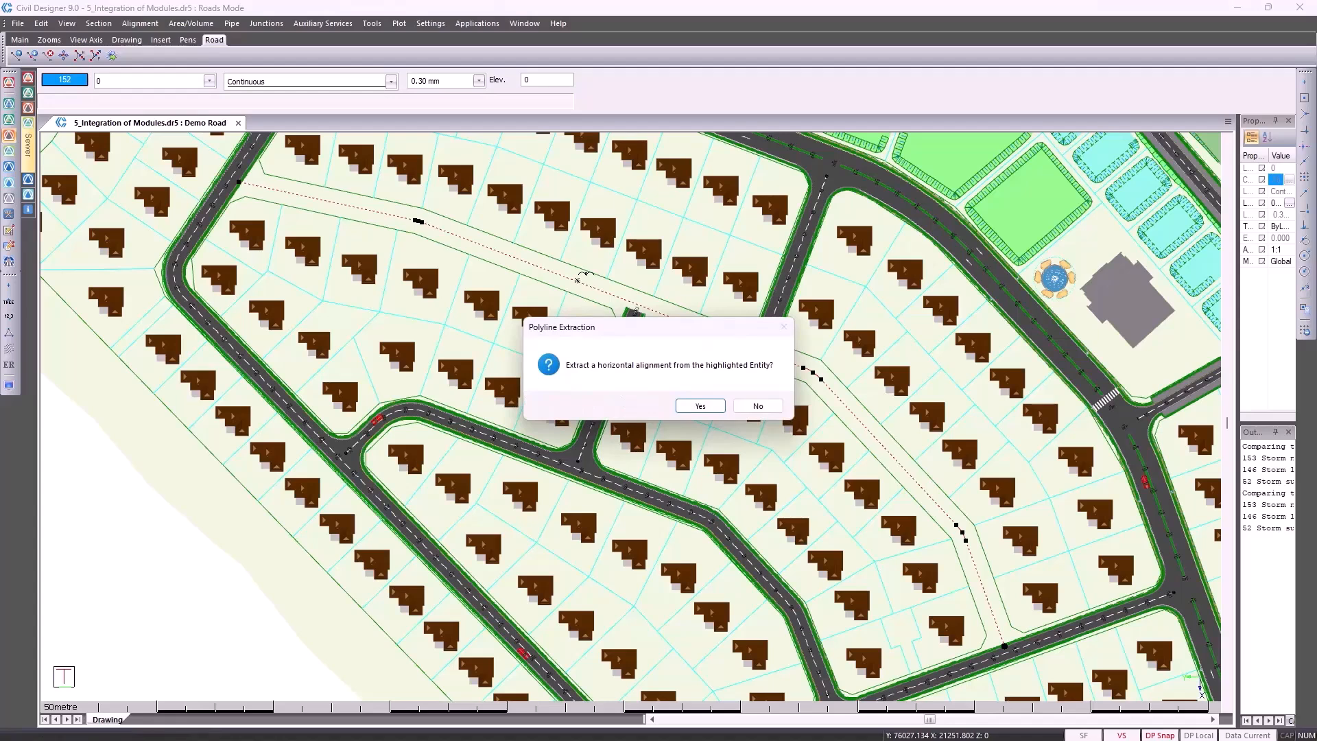
{"action": "left_click", "coordinate": [700, 406]}
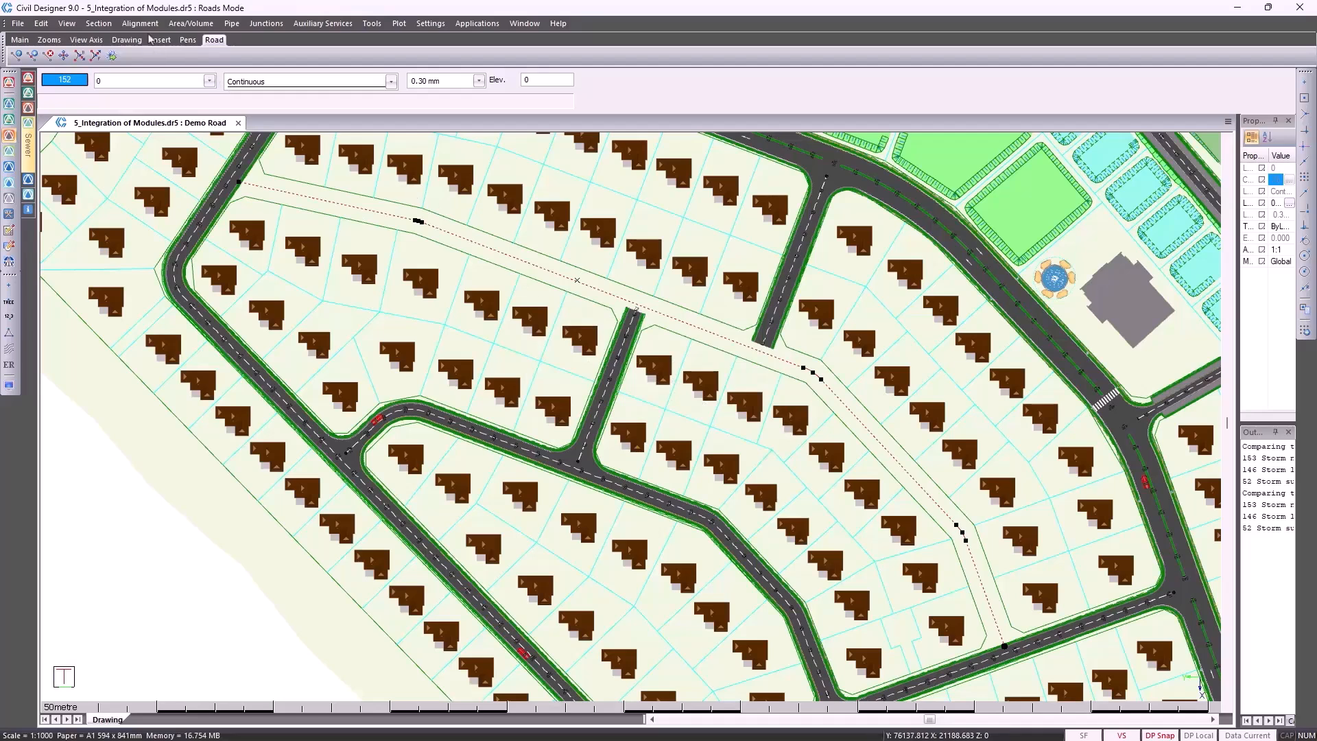
Step: Review the extracted horizontal alignment table of Demo Road, checking the curve radii of PI1 to PI3, and close the table
{"action": "left_click", "coordinate": [141, 24]}
{"action": "mouse_move", "coordinate": [155, 40]}
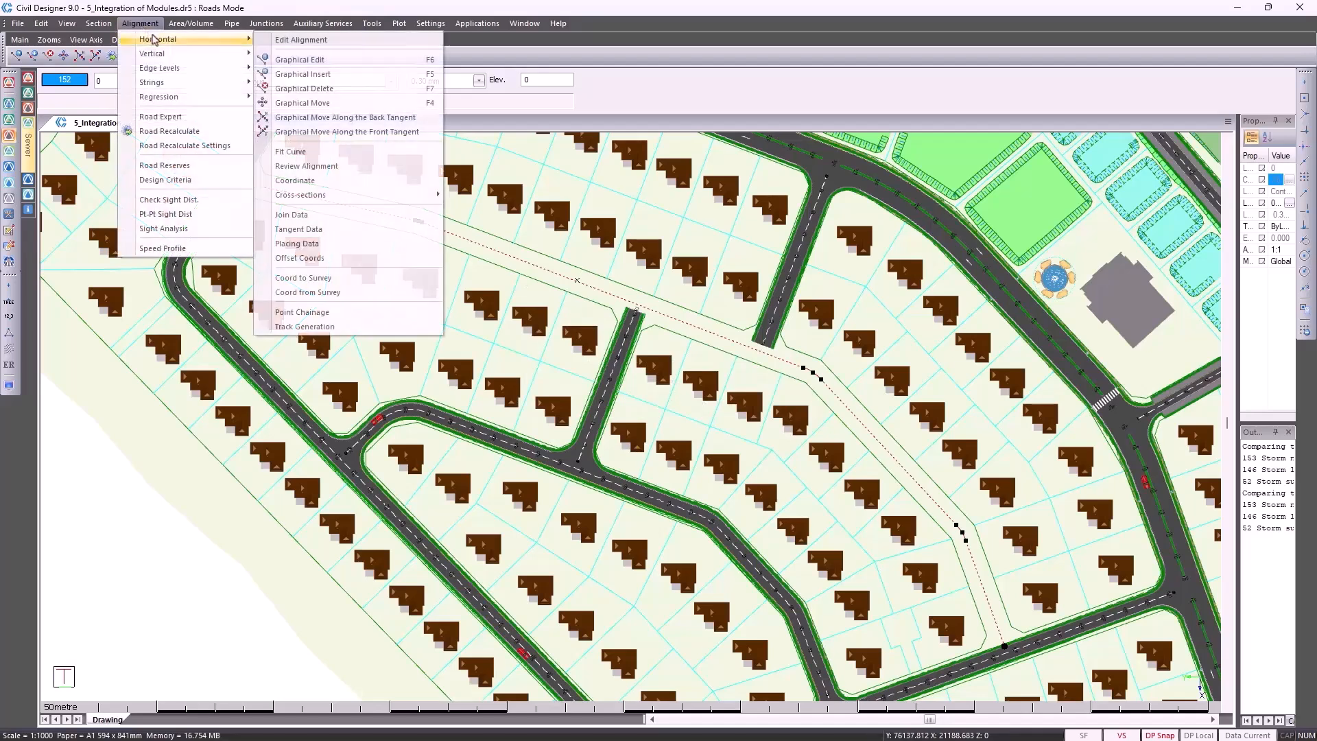
{"action": "left_click", "coordinate": [289, 41]}
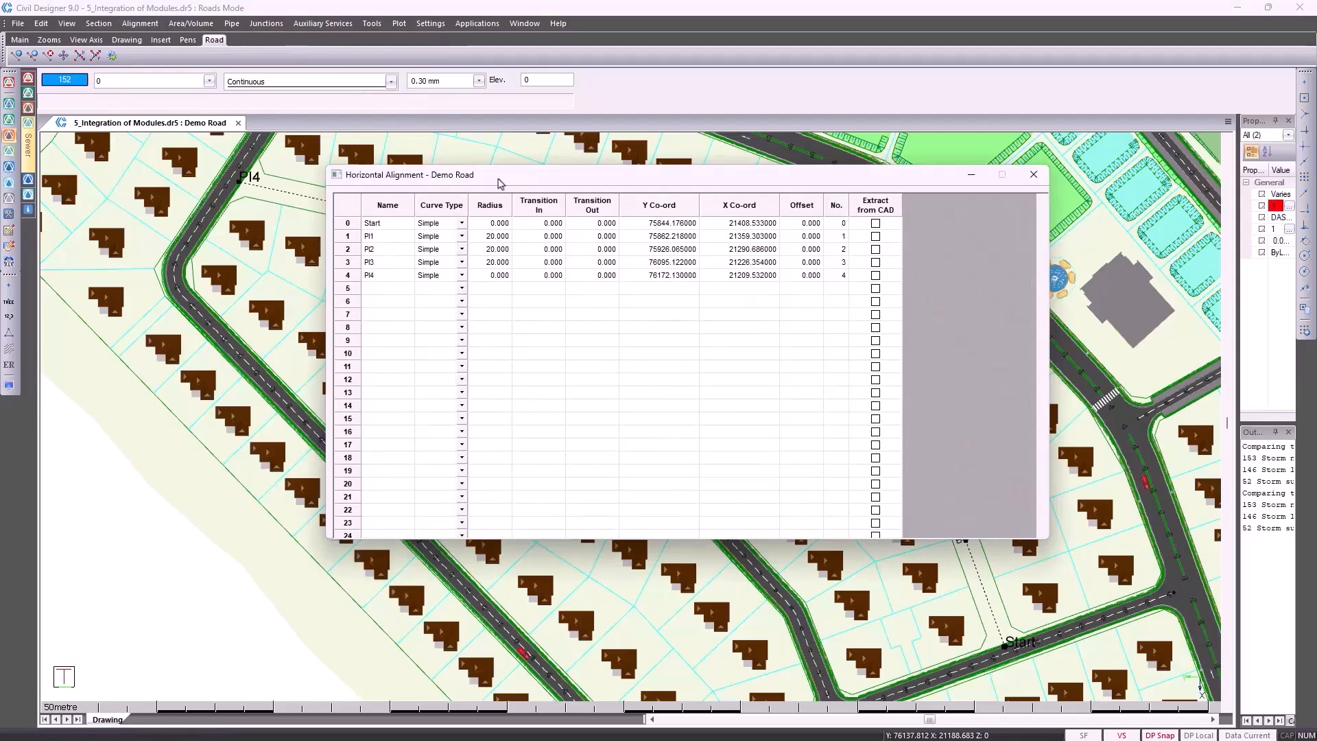
{"action": "left_click_drag", "start_coordinate": [499, 183], "coordinate": [497, 372]}
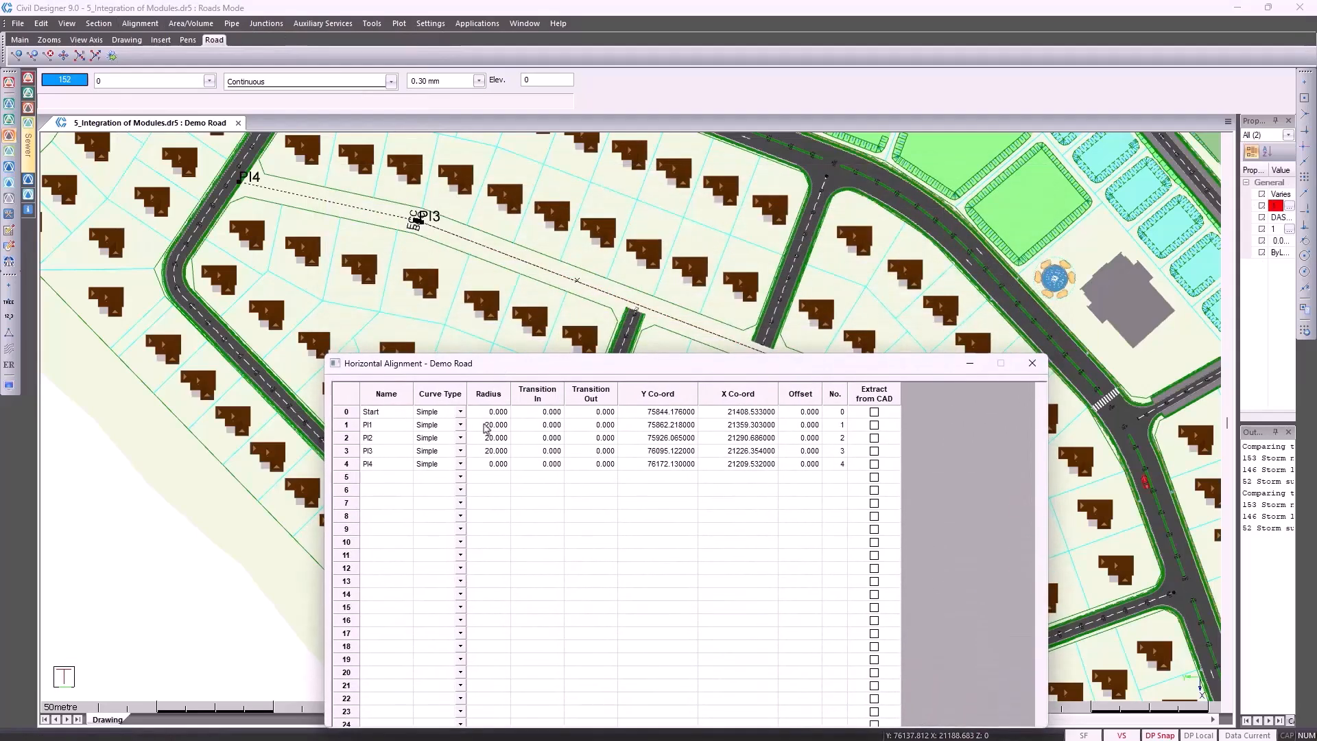
{"action": "double_click", "coordinate": [486, 425]}
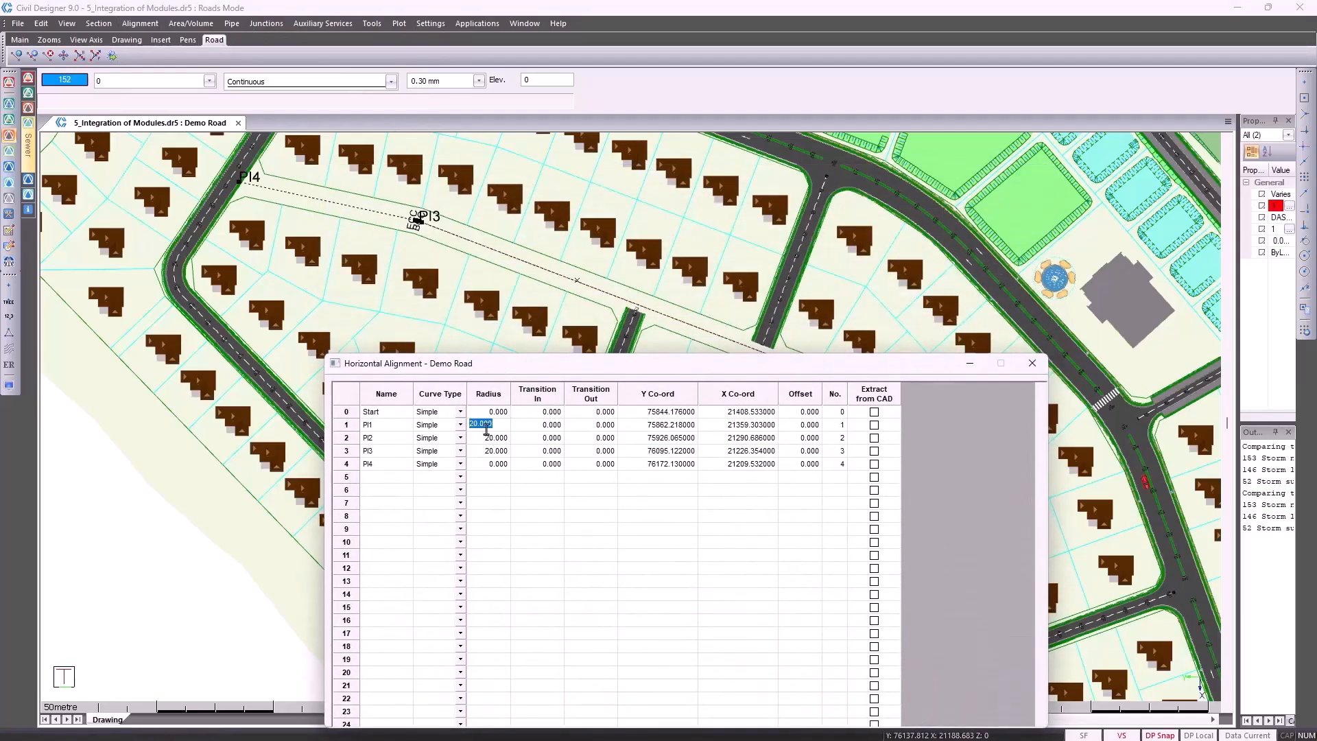
{"action": "double_click", "coordinate": [492, 441]}
{"action": "double_click", "coordinate": [494, 451]}
{"action": "left_click", "coordinate": [134, 29]}
{"action": "left_click", "coordinate": [137, 25]}
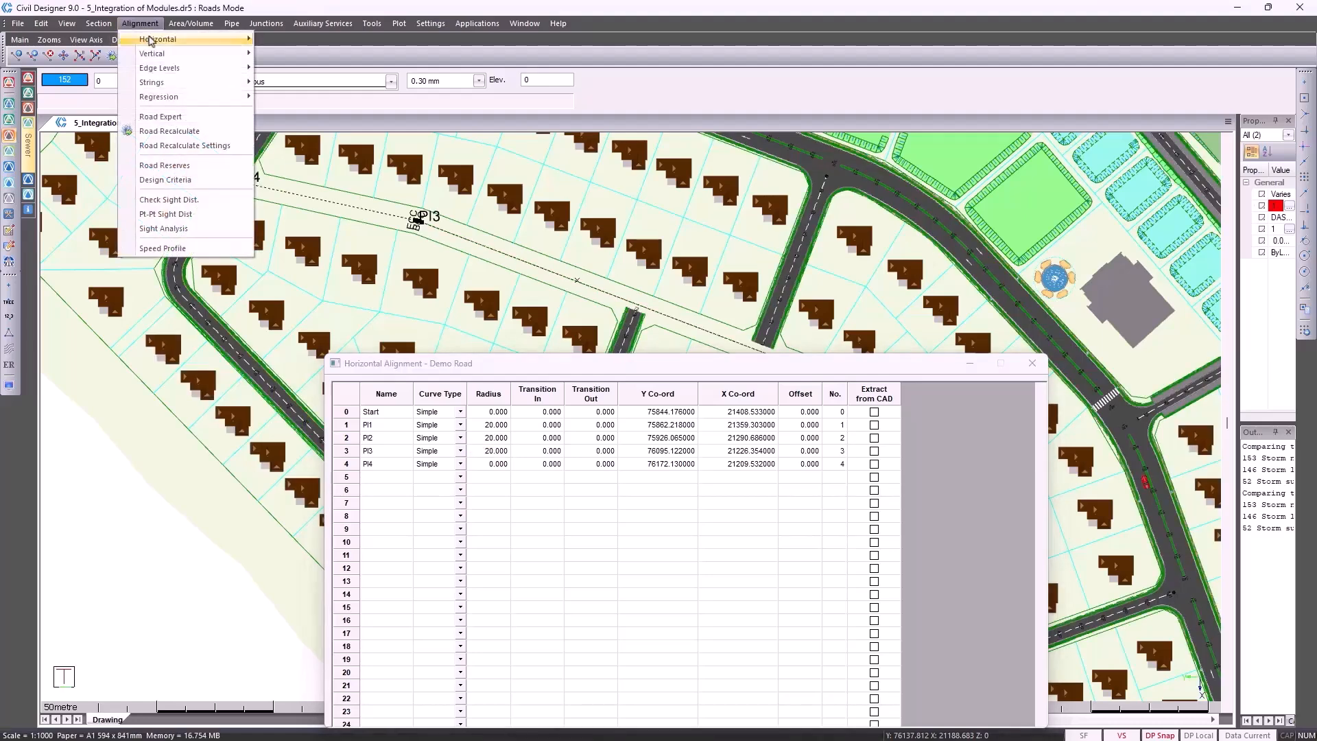
{"action": "mouse_move", "coordinate": [162, 41]}
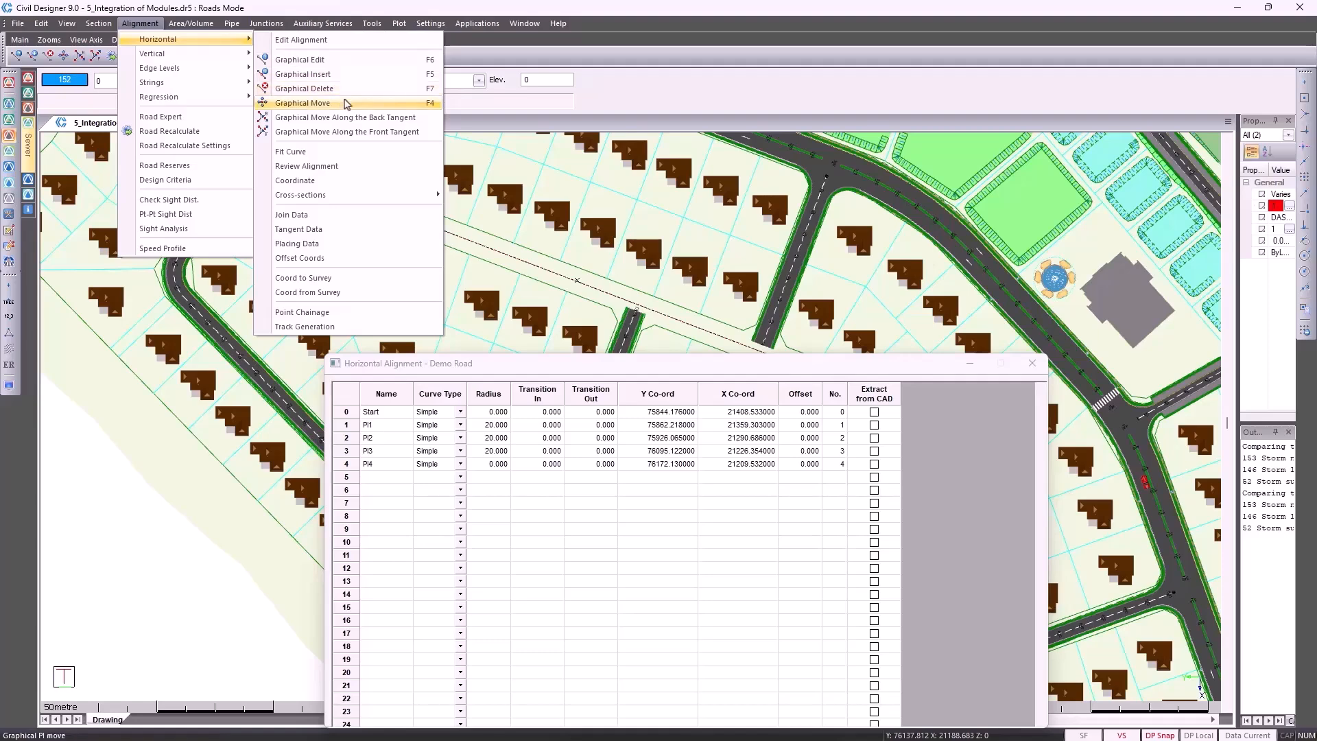
{"action": "left_click", "coordinate": [1027, 371]}
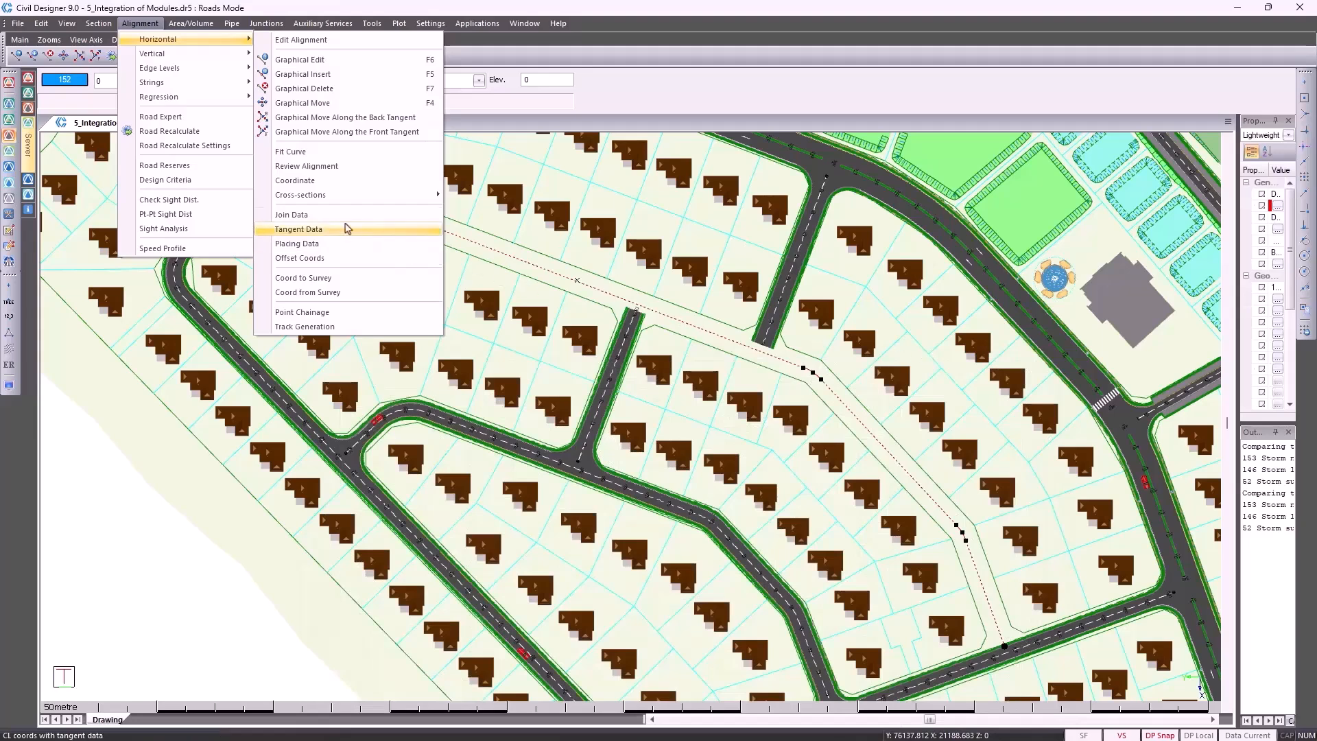
Step: Run Road Expert on Demo Road with all design procedures, adding the default junctions at its ends with a 10.000 bellmouth radius
{"action": "left_click", "coordinate": [212, 121]}
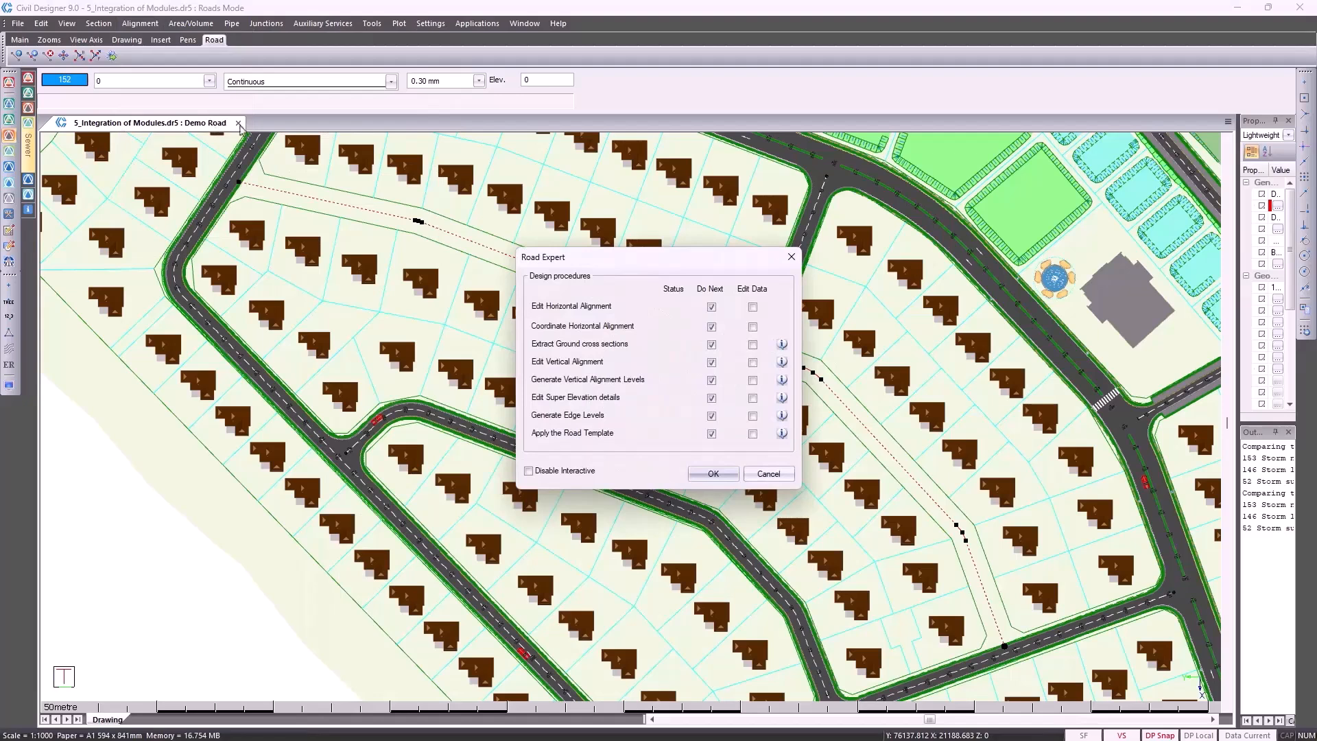
{"action": "left_click", "coordinate": [713, 473]}
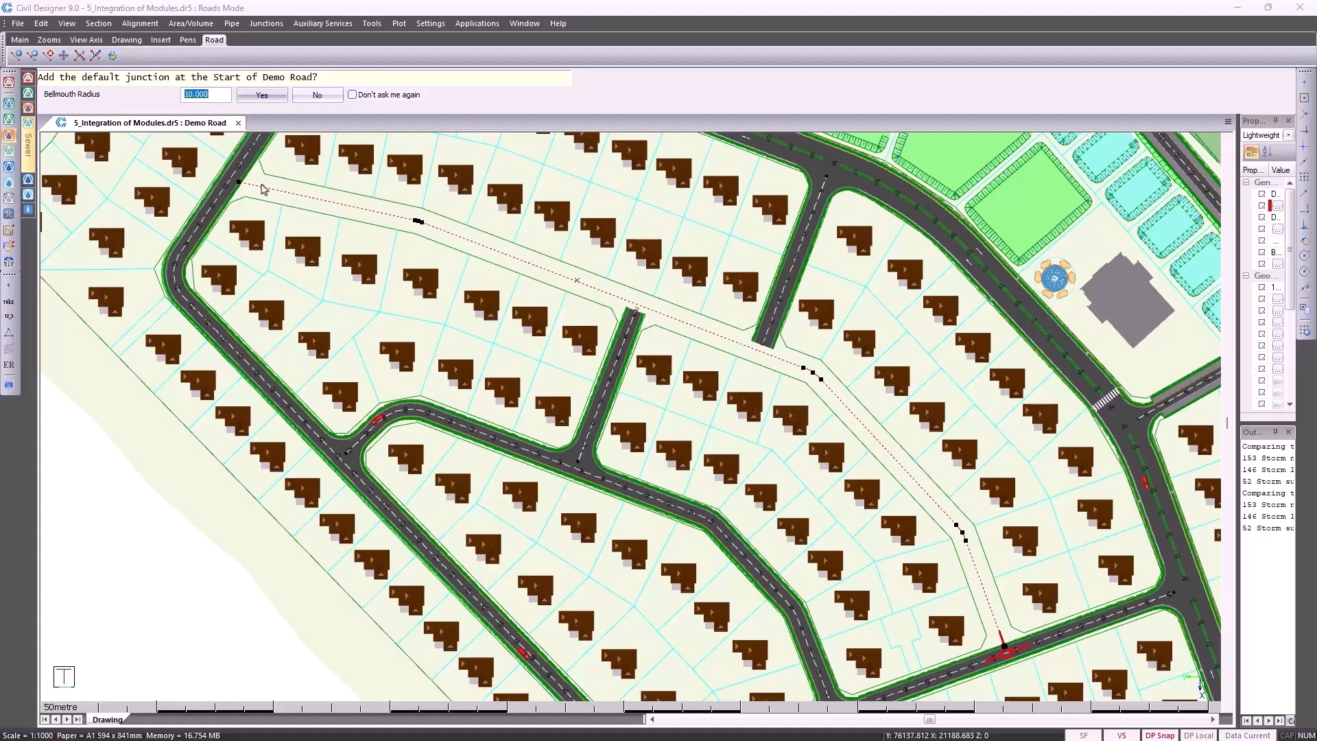
{"action": "left_click", "coordinate": [265, 94]}
{"action": "left_click", "coordinate": [264, 98]}
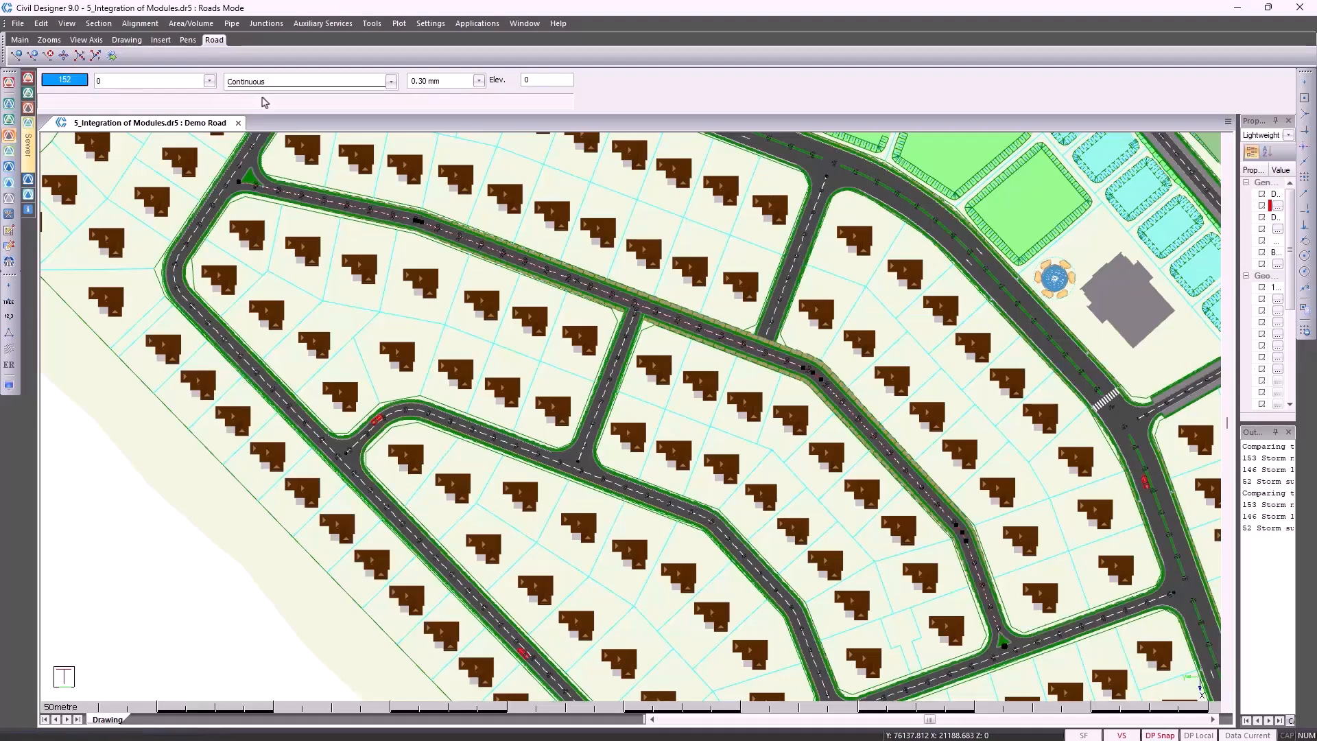
Step: Step through the cross sections of Demo Road from chainage 298 to 308 in the Cross Section Editor, and close it
{"action": "left_click", "coordinate": [98, 24]}
{"action": "left_click", "coordinate": [113, 39]}
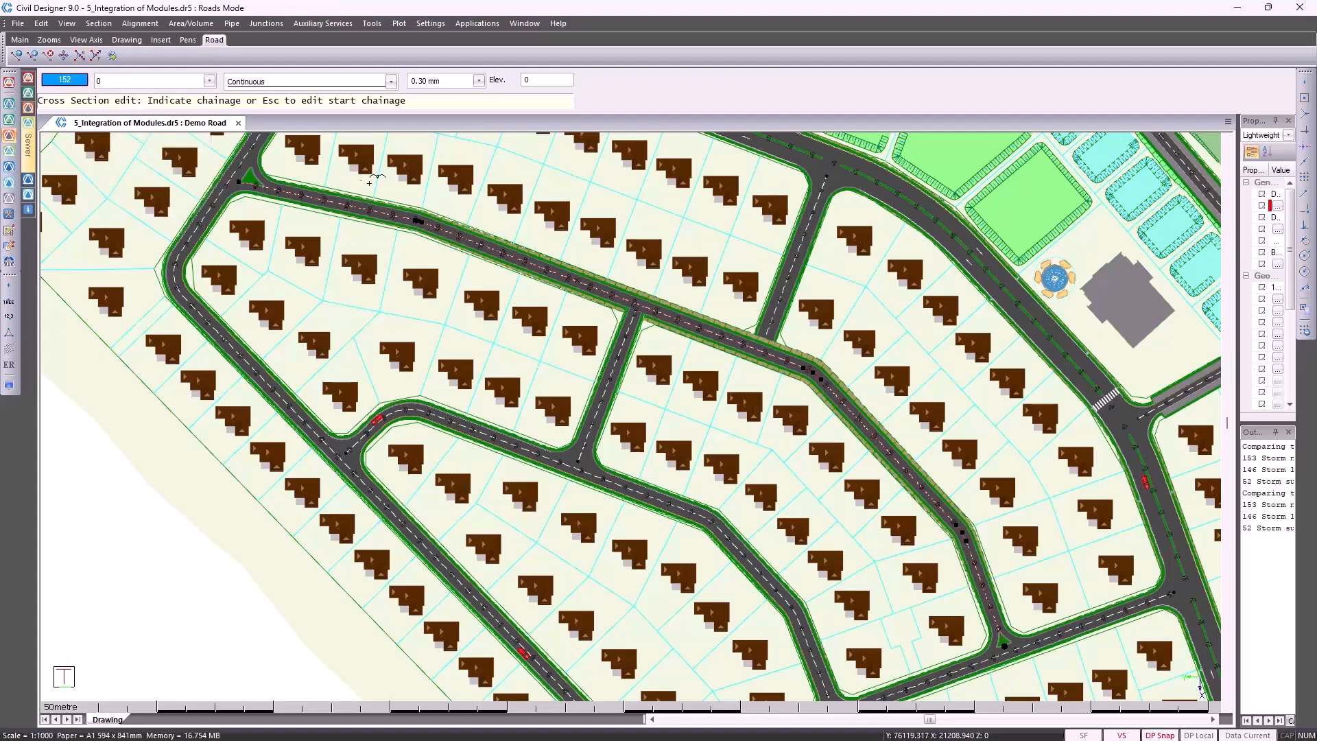
{"action": "left_click", "coordinate": [498, 240]}
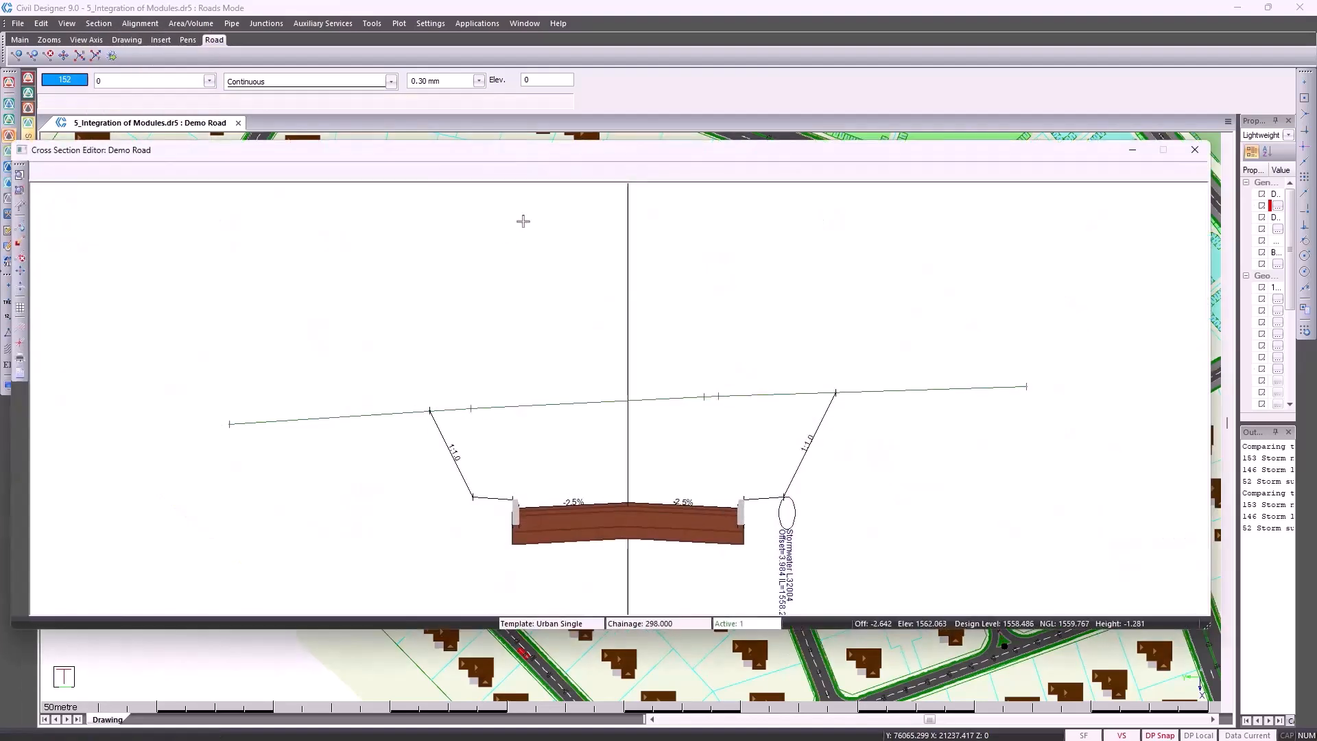
{"action": "left_click_drag", "start_coordinate": [521, 172], "coordinate": [522, 329]}
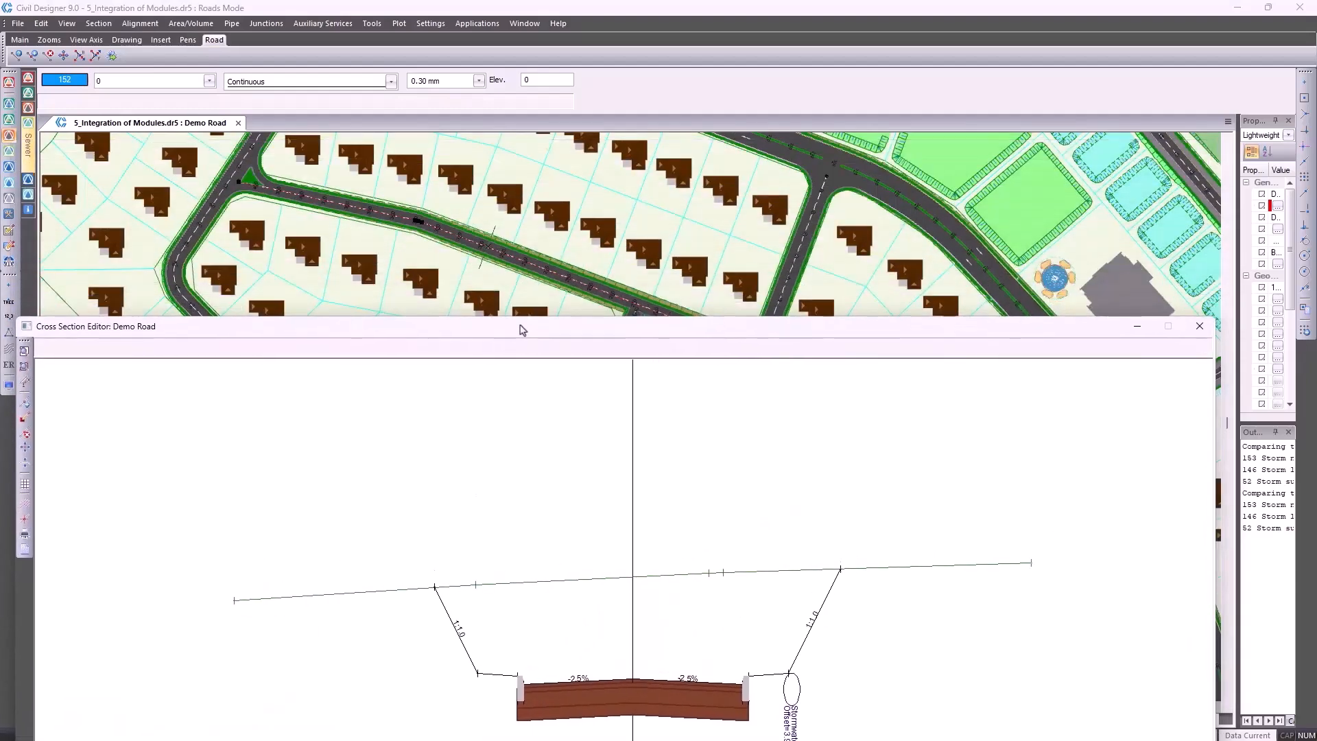
{"action": "key", "text": "Page_Down"}
{"action": "key", "text": "Page_Down"}
{"action": "key", "text": "Page_Down"}
{"action": "key", "text": "Page_Down"}
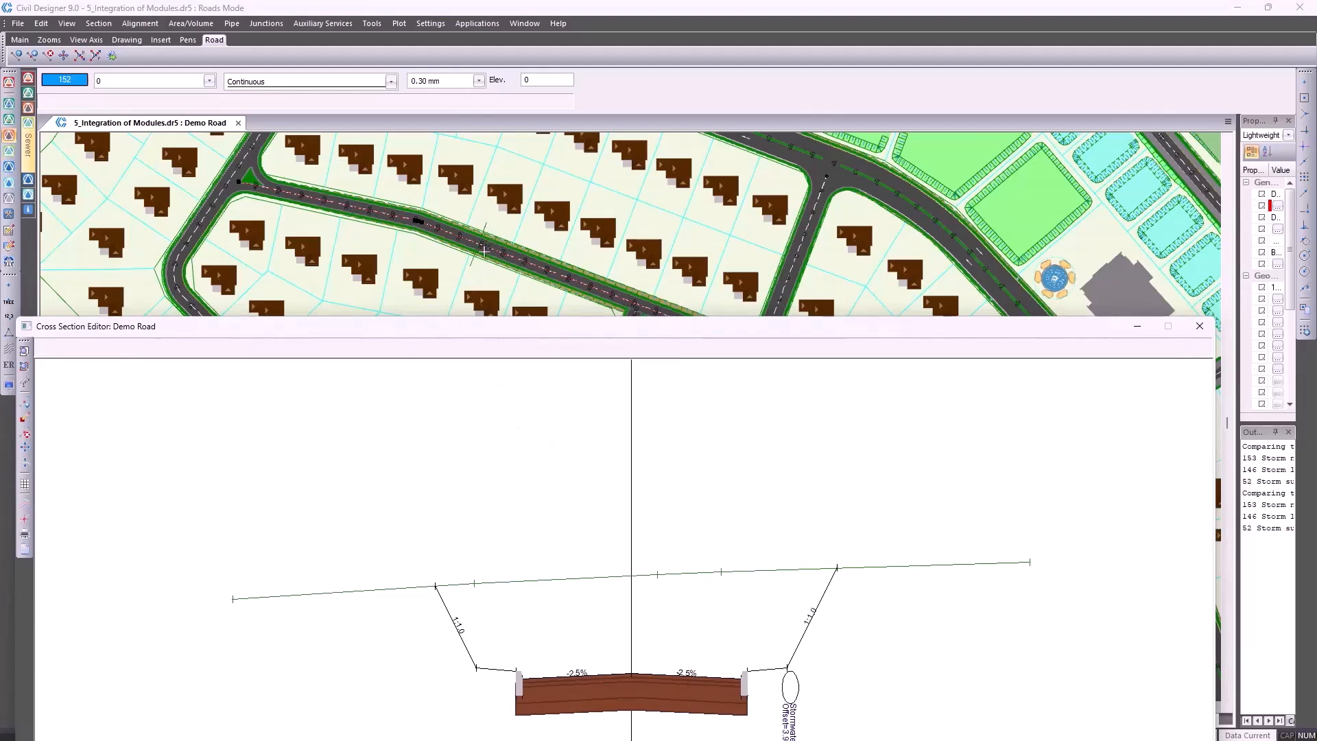
{"action": "left_click_drag", "start_coordinate": [565, 327], "coordinate": [567, 138]}
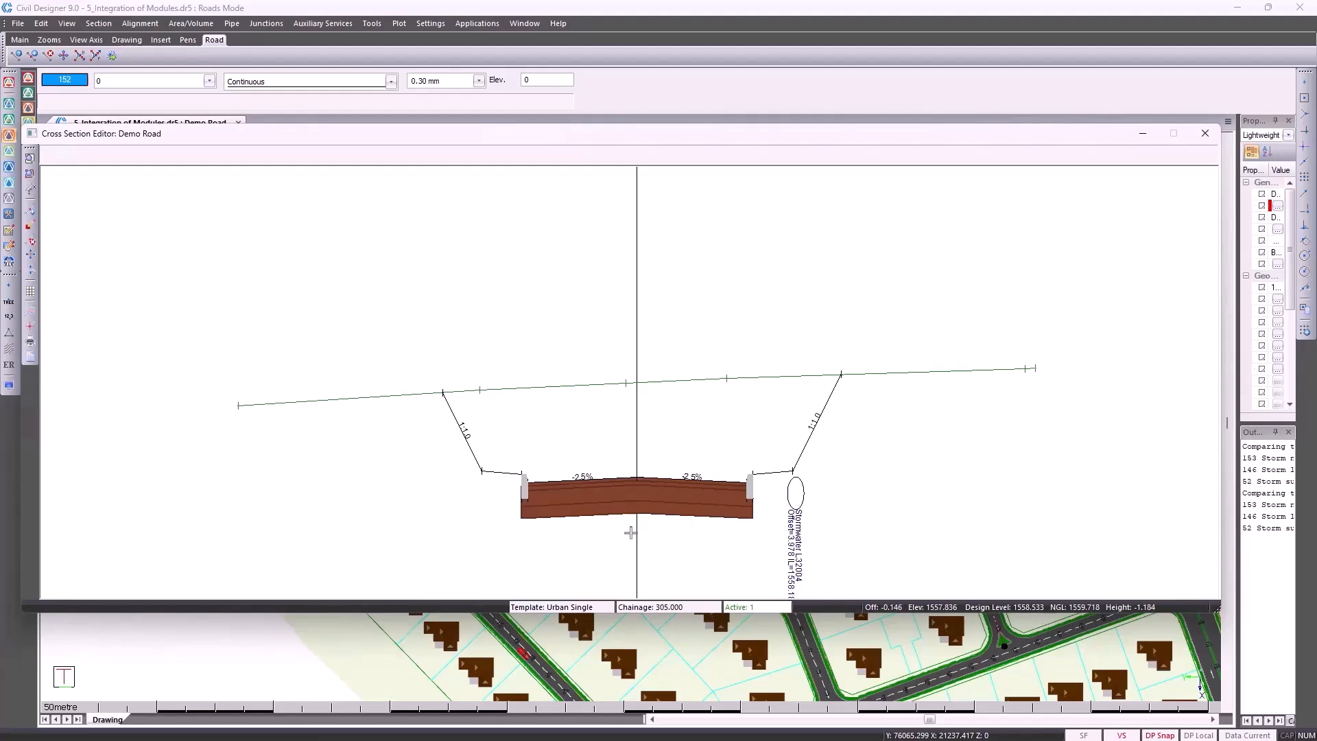
{"action": "key", "text": "Page_Down"}
{"action": "key", "text": "Page_Down"}
{"action": "key", "text": "Page_Down"}
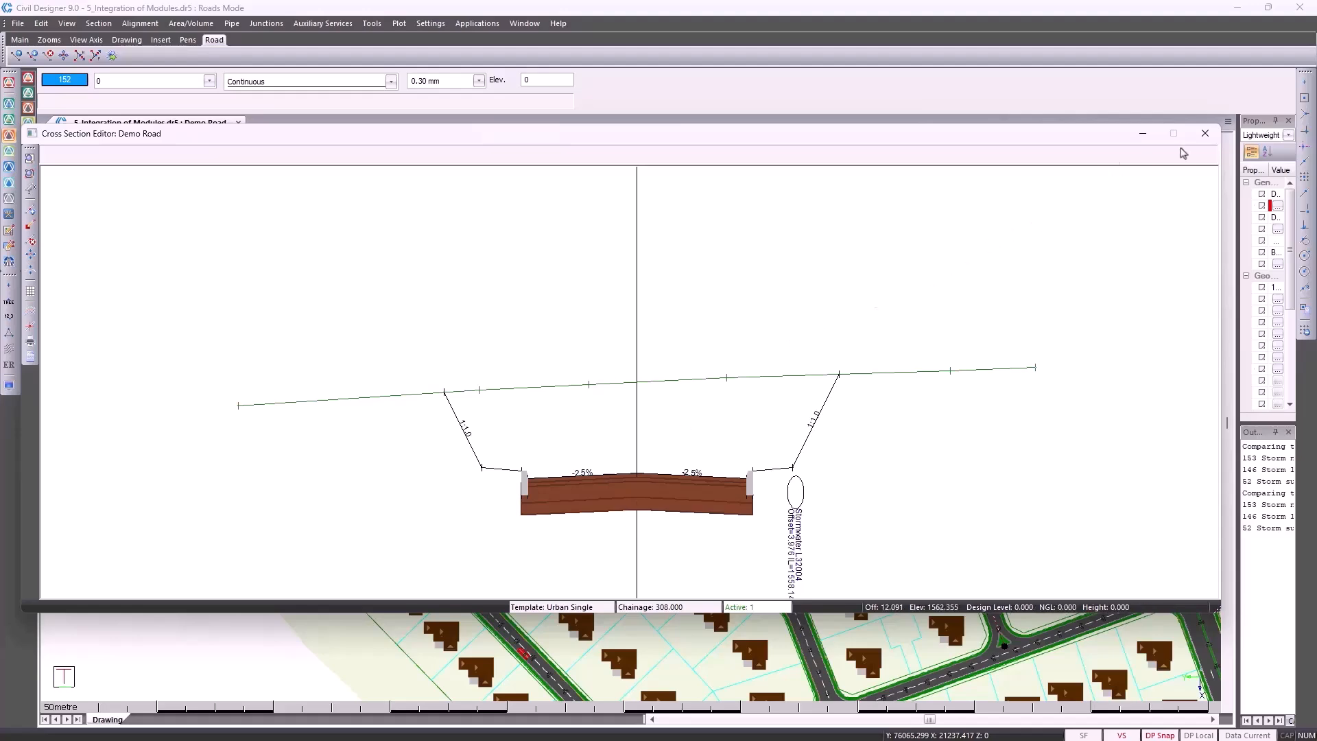
{"action": "left_click", "coordinate": [1200, 137]}
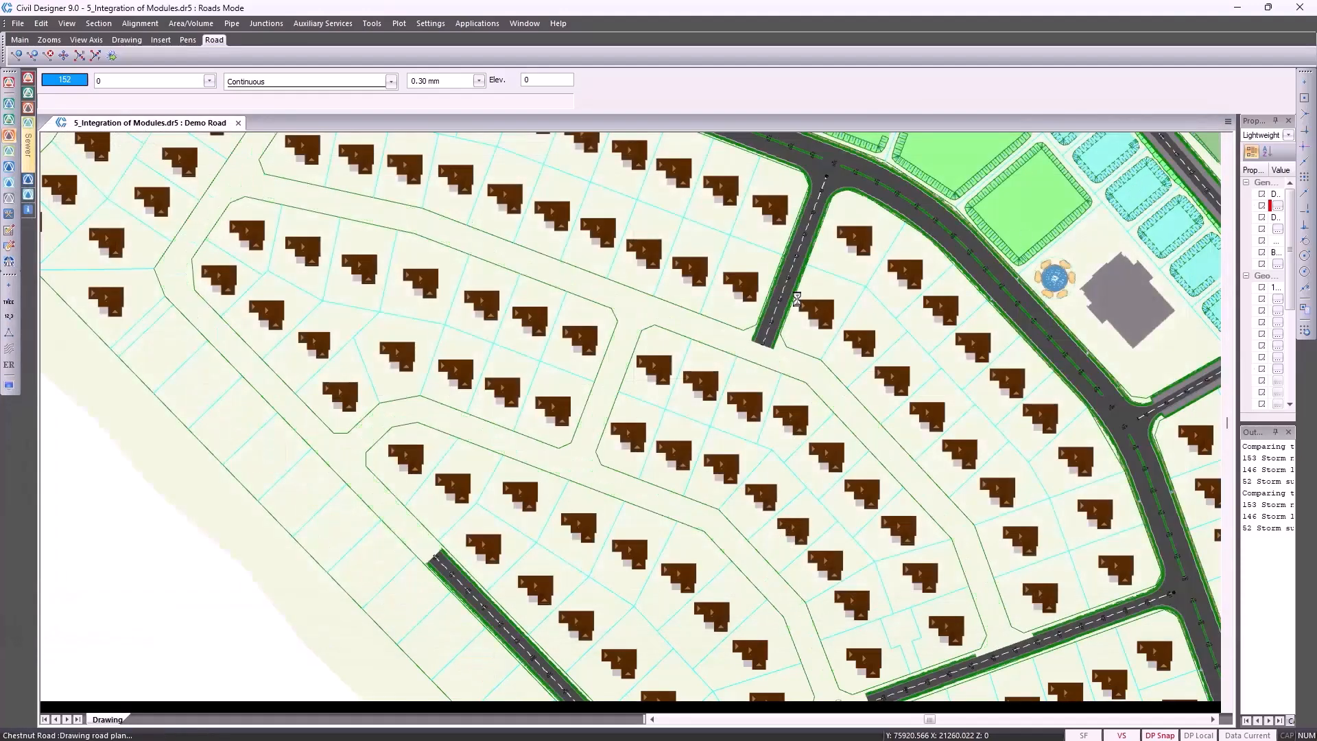
Step: Enable the use of design criteria for Demo Road and load the AASHTO Rural roads.vdc criteria file
{"action": "left_click", "coordinate": [140, 23]}
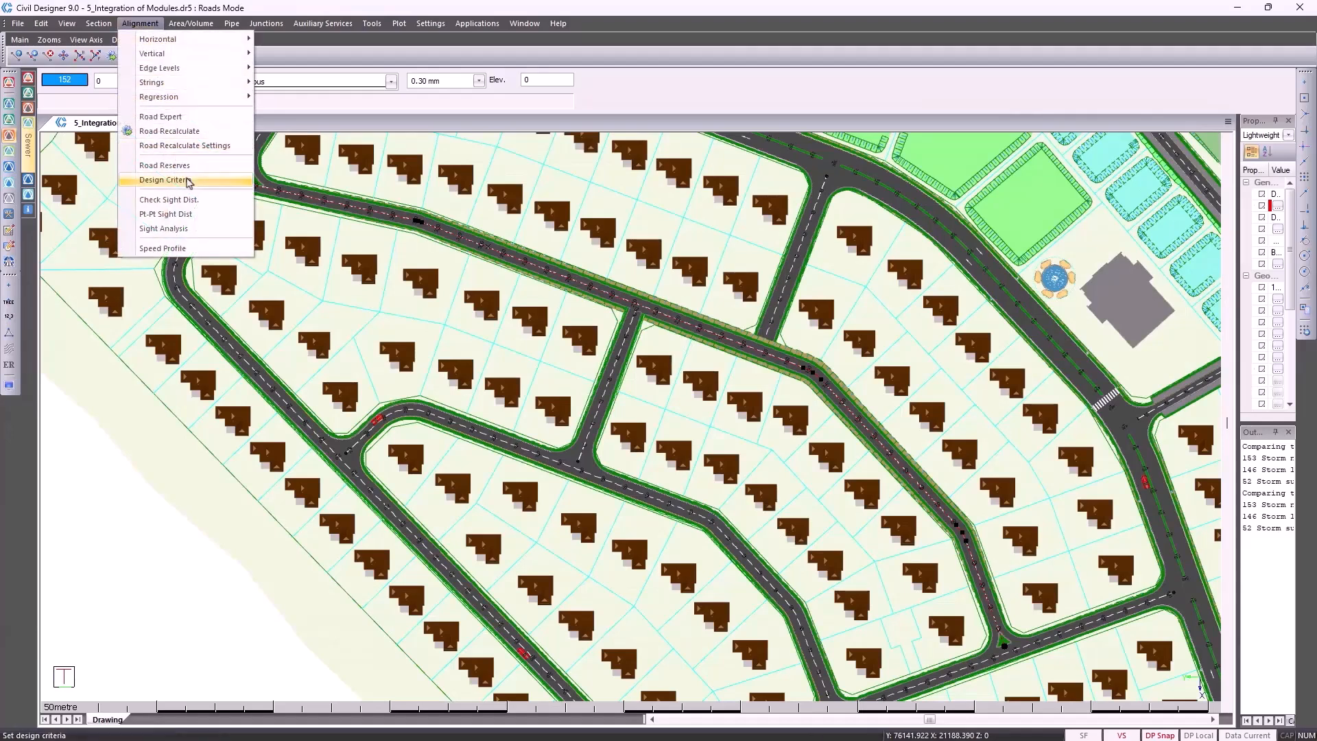
{"action": "left_click", "coordinate": [165, 180]}
{"action": "left_click", "coordinate": [396, 245]}
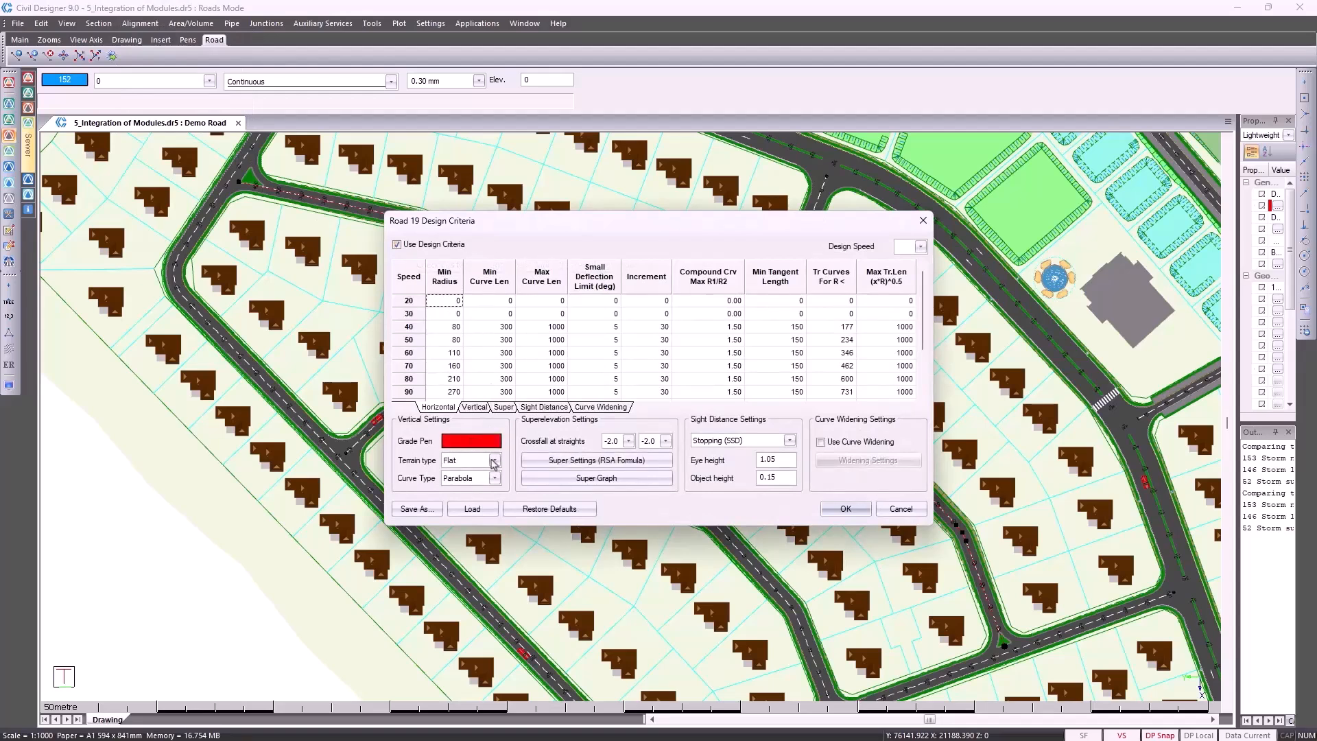
{"action": "left_click", "coordinate": [485, 512]}
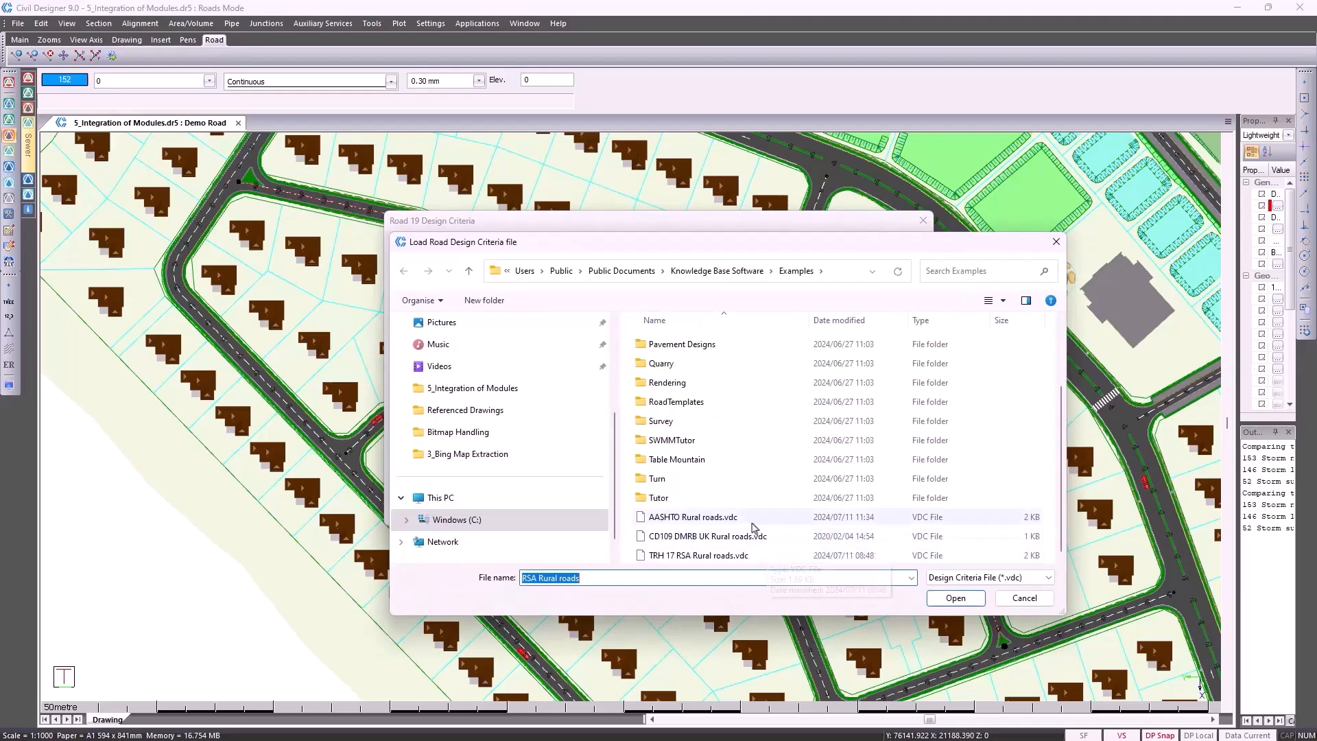
{"action": "left_click", "coordinate": [751, 518]}
{"action": "left_click", "coordinate": [953, 598]}
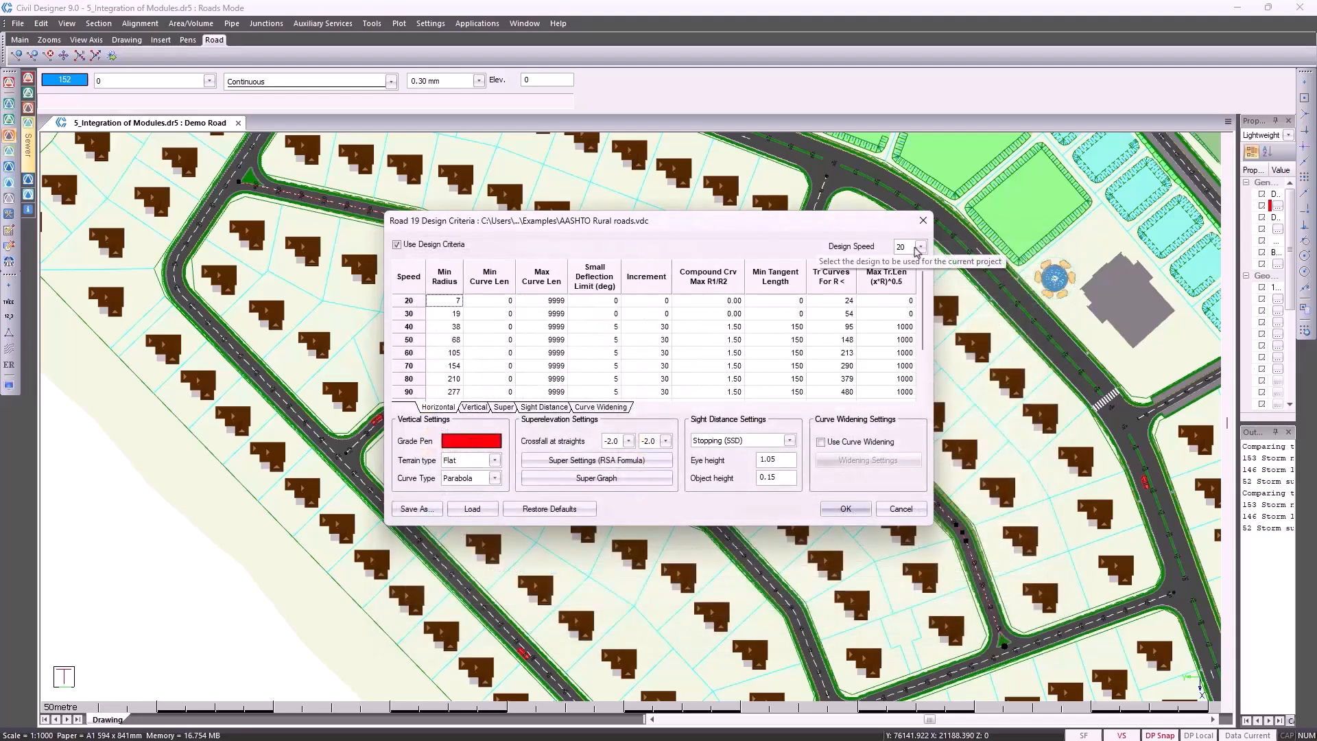
Step: Set the design speed to 60 and apply the design criteria
{"action": "left_click", "coordinate": [919, 250]}
{"action": "left_click", "coordinate": [906, 307]}
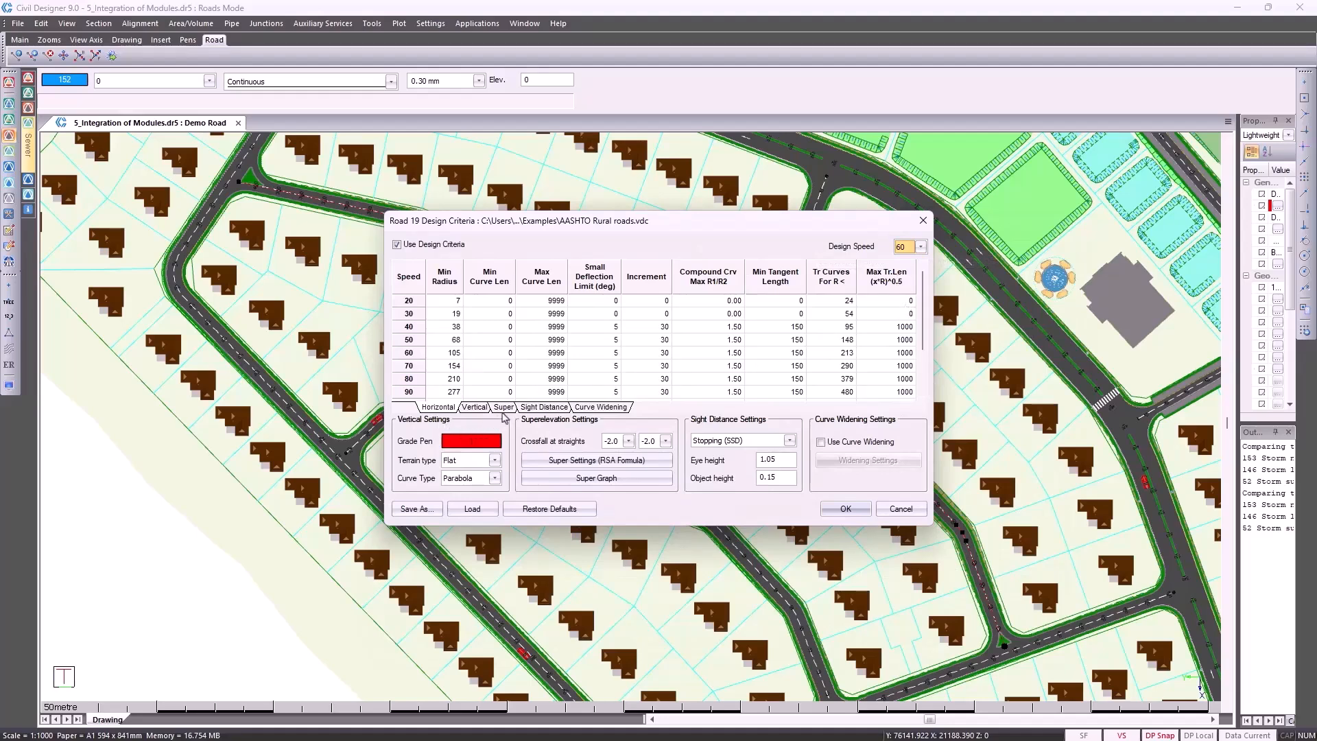
{"action": "left_click", "coordinate": [853, 513]}
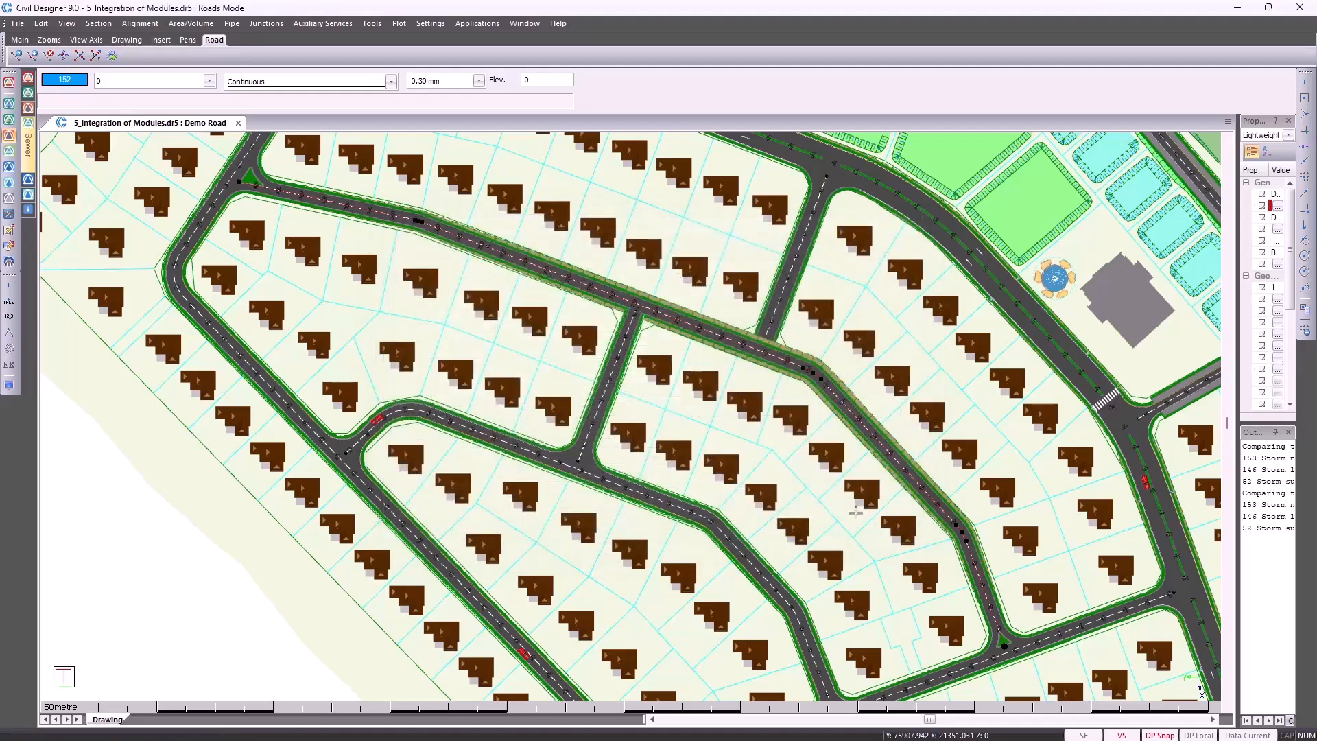
Step: Insert a new VPI in Demo Road's vertical alignment at chainage 125.000, elevation 1560.730, with a curve length of 90.000
{"action": "left_click", "coordinate": [140, 23]}
{"action": "mouse_move", "coordinate": [160, 58]}
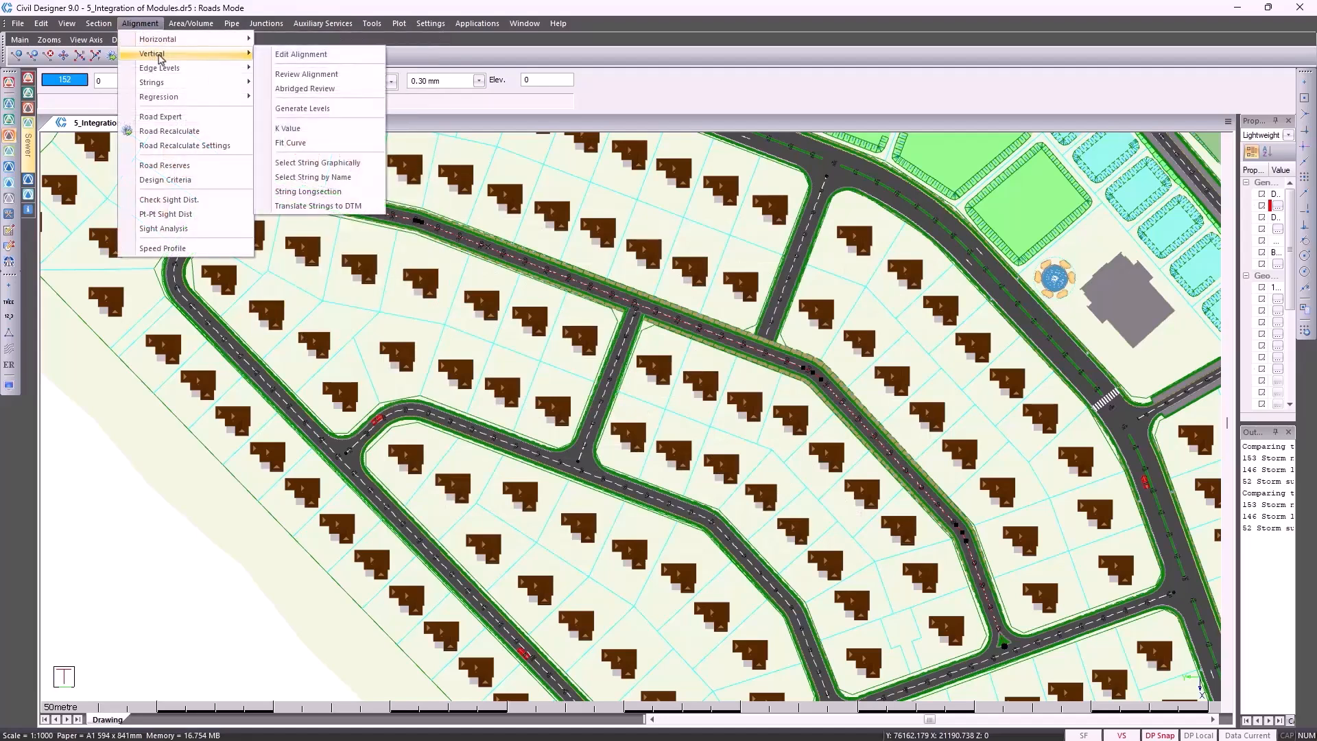
{"action": "left_click", "coordinate": [300, 55]}
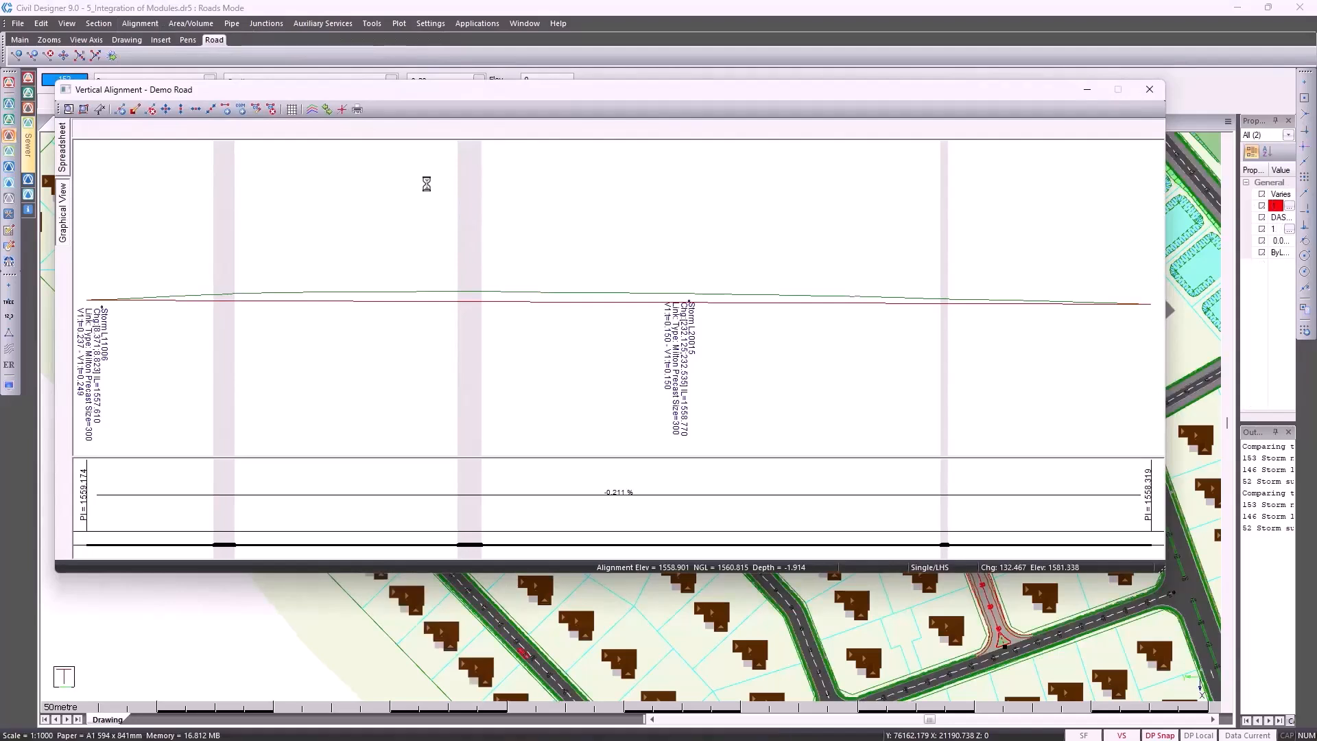
{"action": "right_click", "coordinate": [426, 184]}
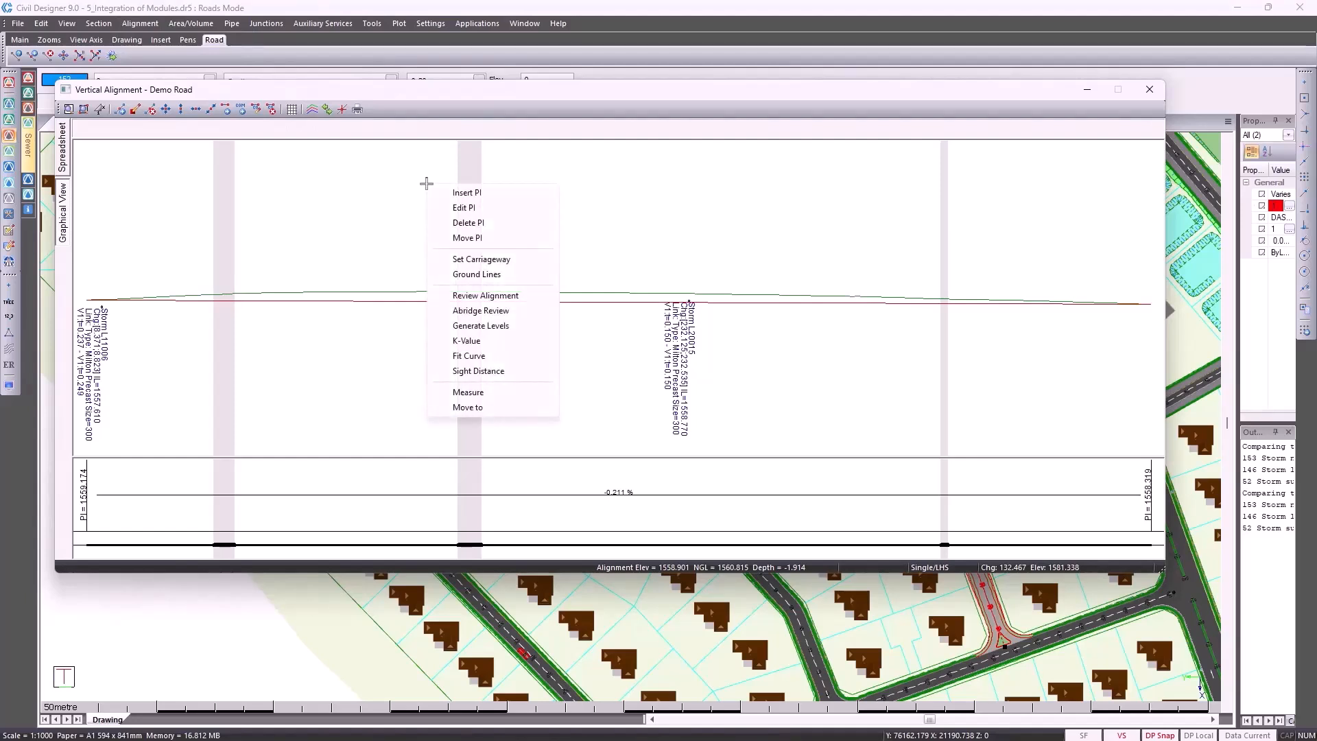
{"action": "left_click", "coordinate": [466, 193]}
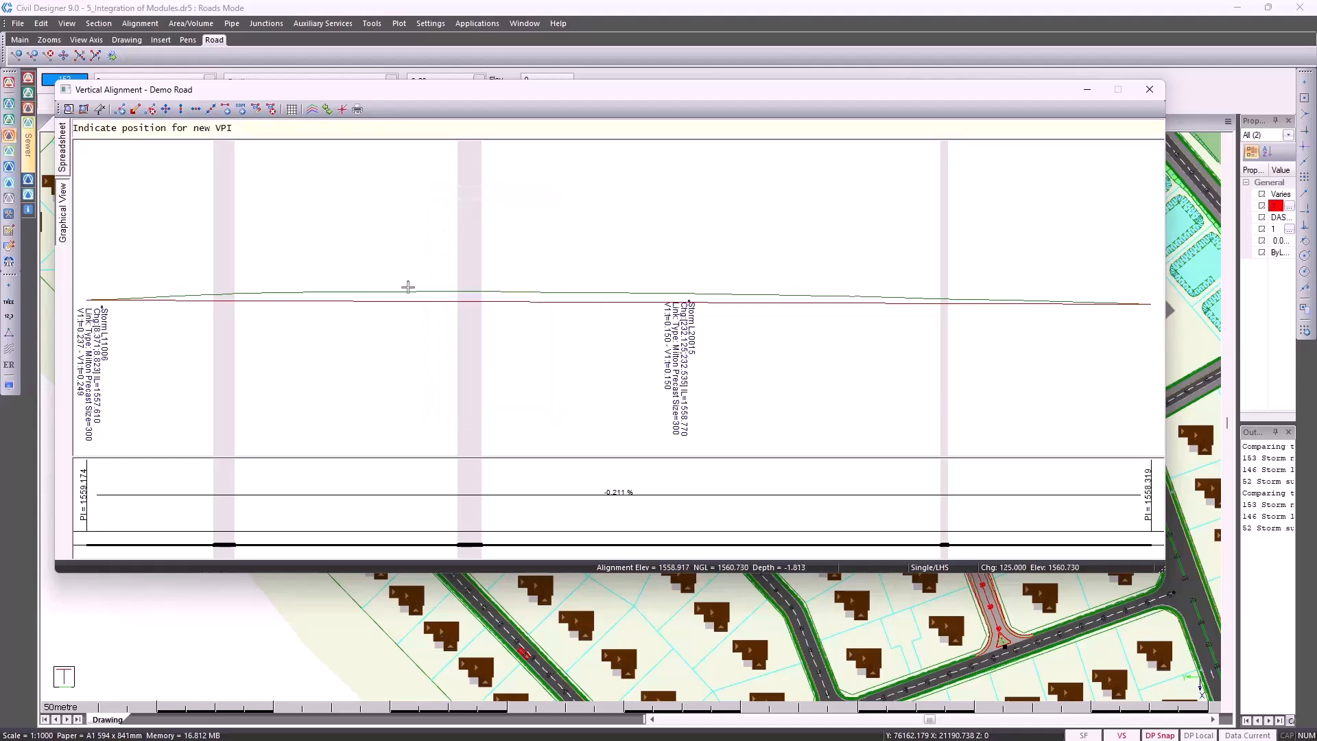
{"action": "left_click", "coordinate": [408, 287]}
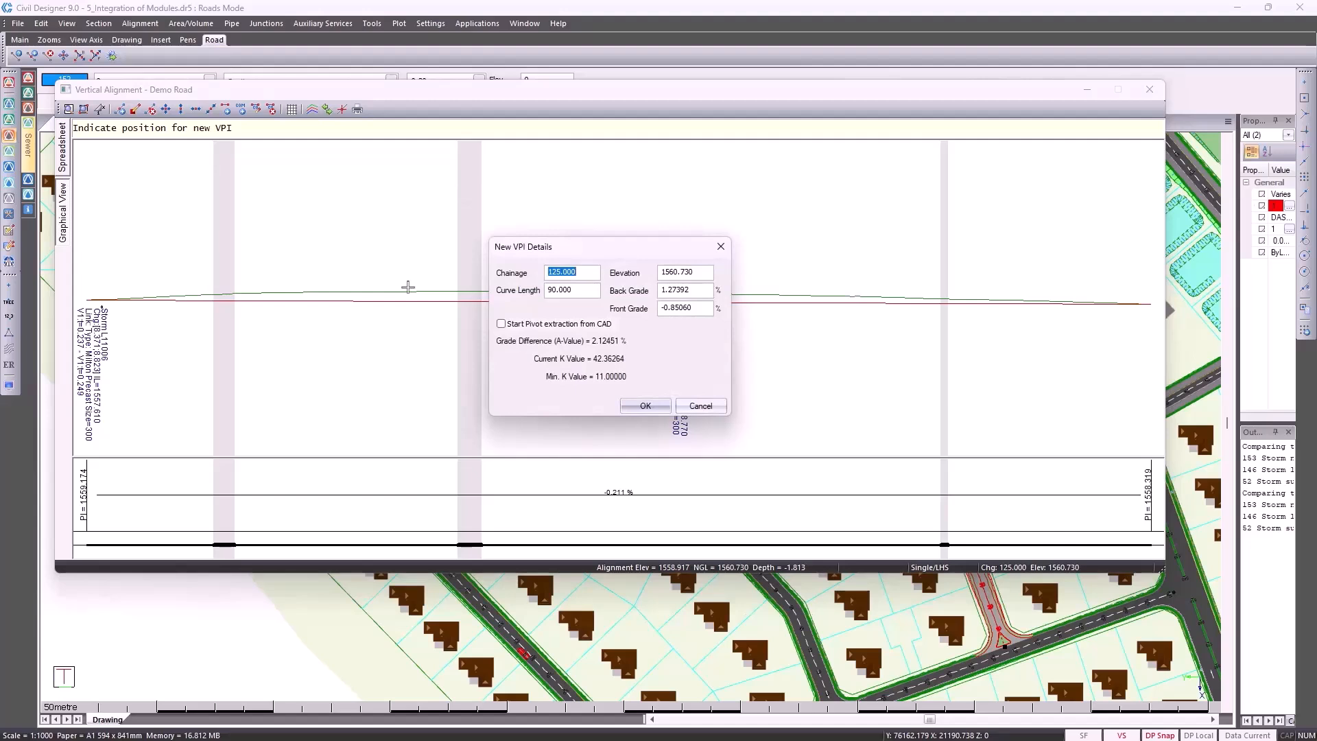
{"action": "left_click_drag", "start_coordinate": [574, 290], "coordinate": [549, 286]}
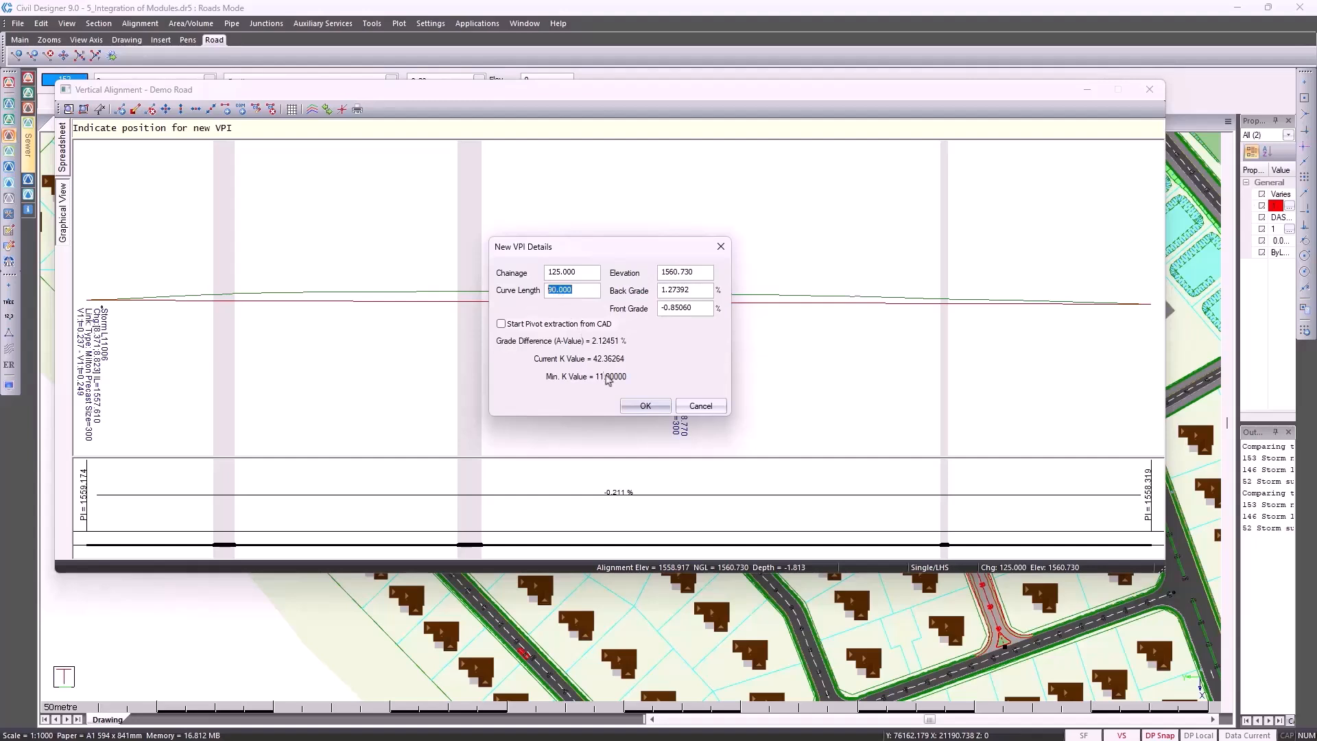
{"action": "left_click", "coordinate": [638, 405]}
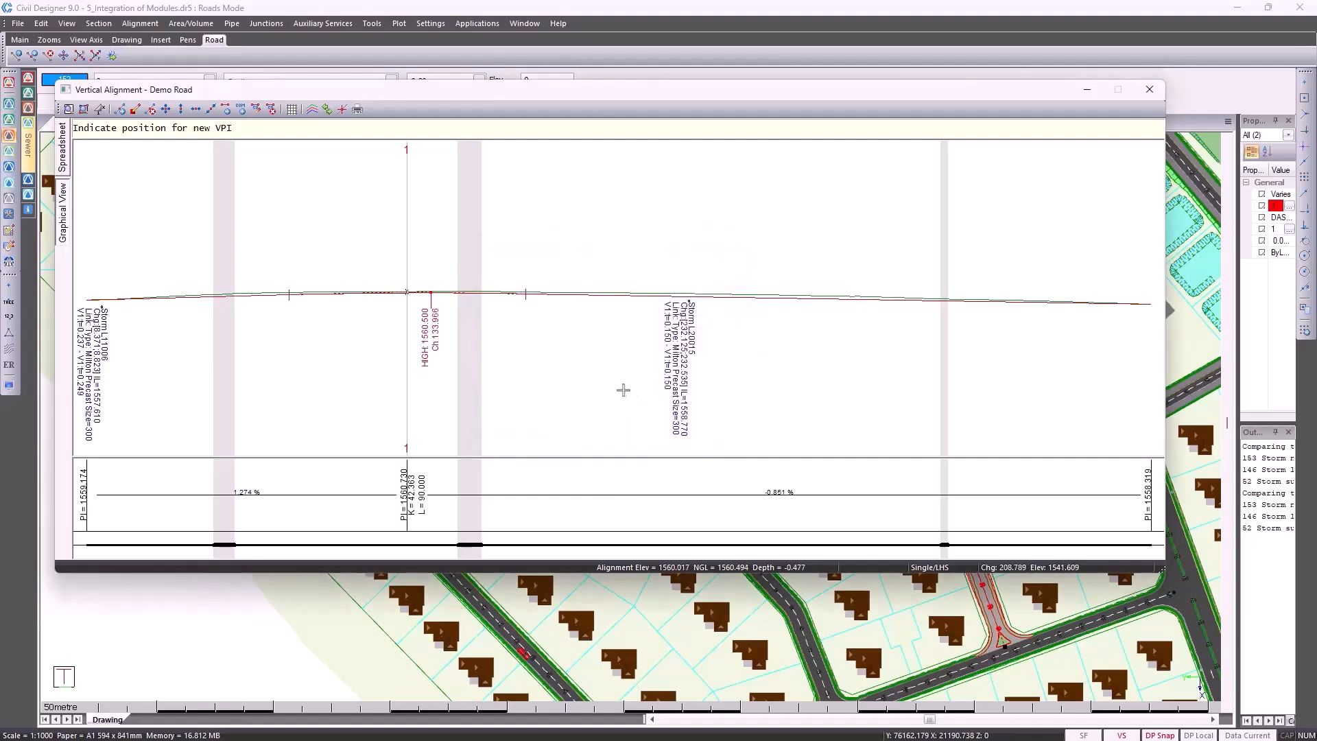
Step: Try to graphically move the VPI at chainage 125 to about chainage 120 and elevation 1562.4
{"action": "right_click", "coordinate": [611, 377]}
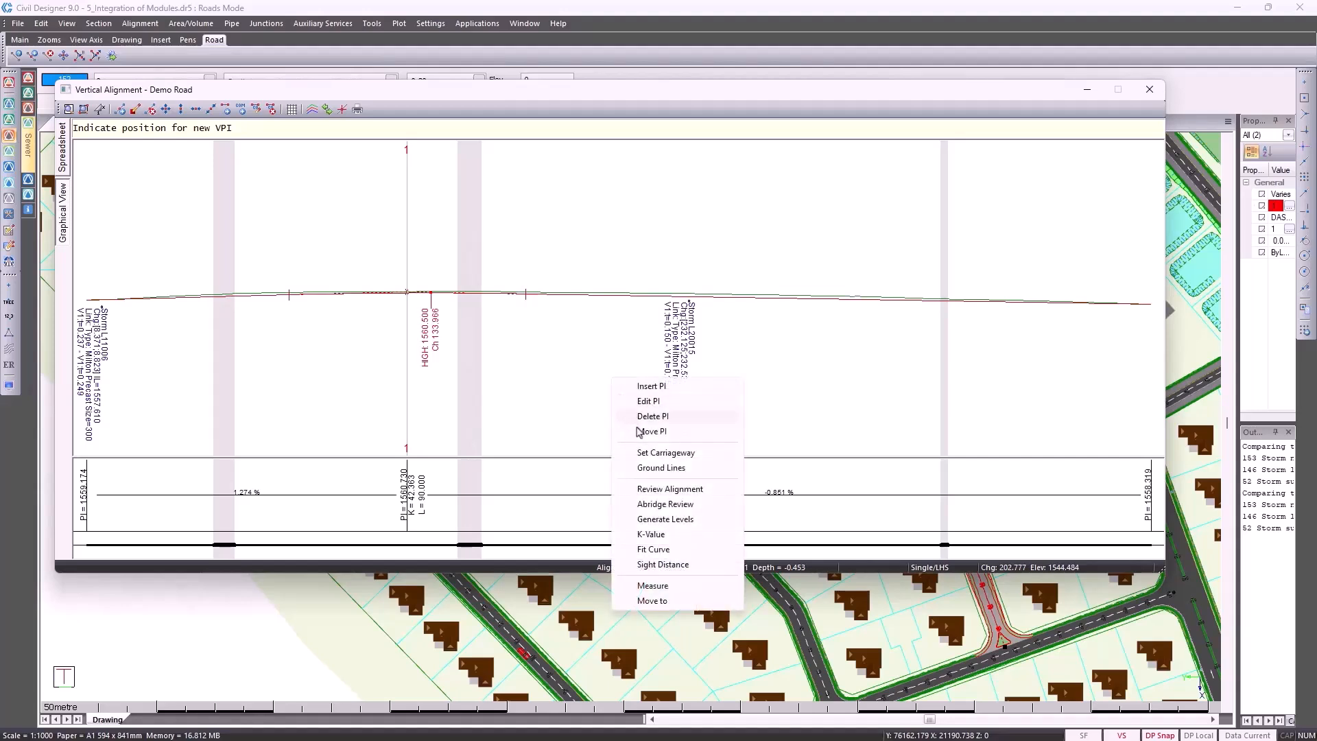
{"action": "left_click", "coordinate": [650, 431]}
{"action": "left_click", "coordinate": [407, 293]}
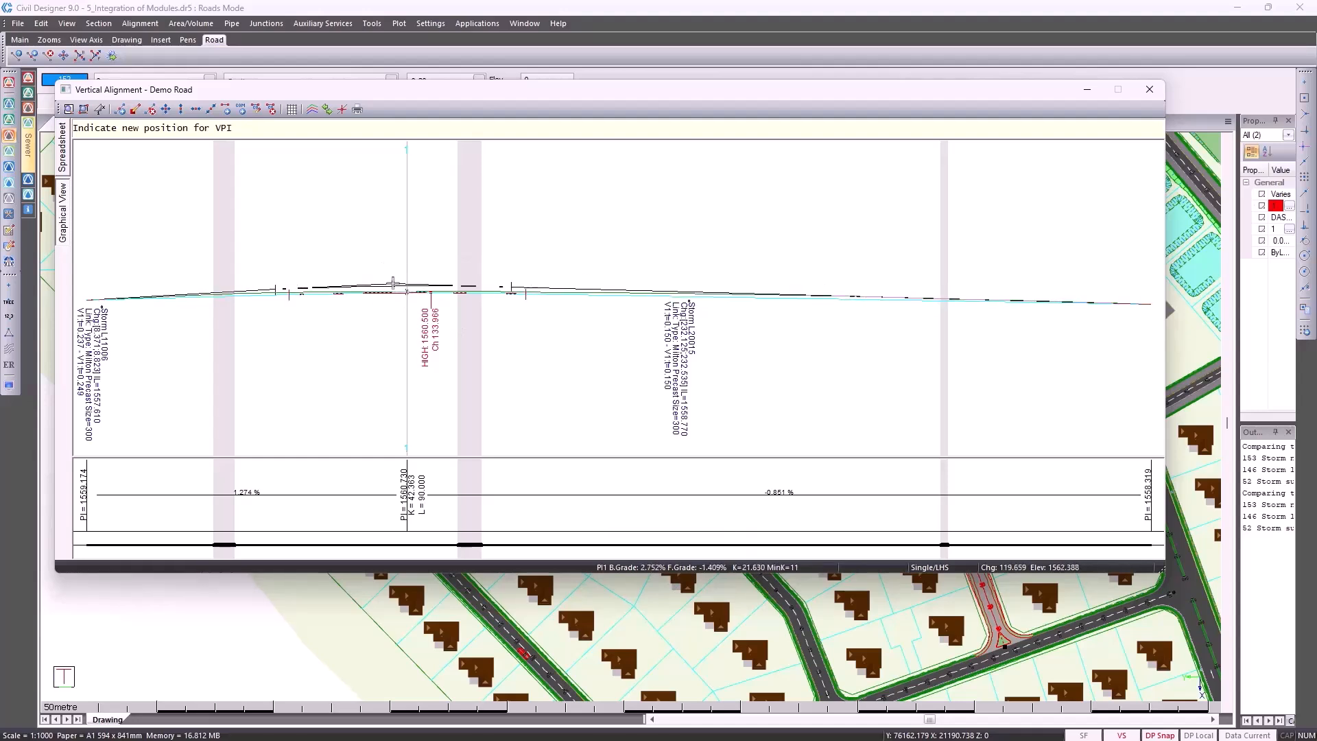
{"action": "left_click", "coordinate": [393, 283]}
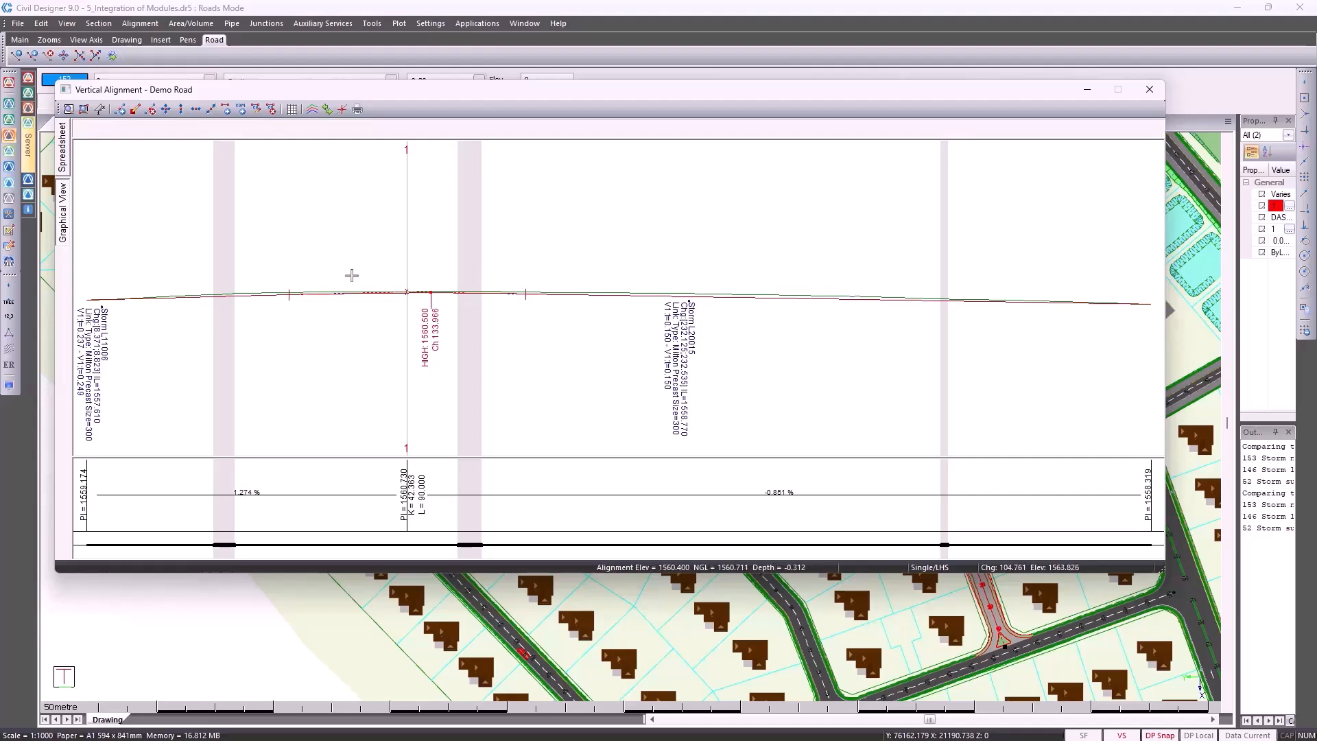
Step: Check the inserted VPI's level in the vertical alignment spreadsheet and save Demo Road's vertical alignment
{"action": "left_click", "coordinate": [63, 151]}
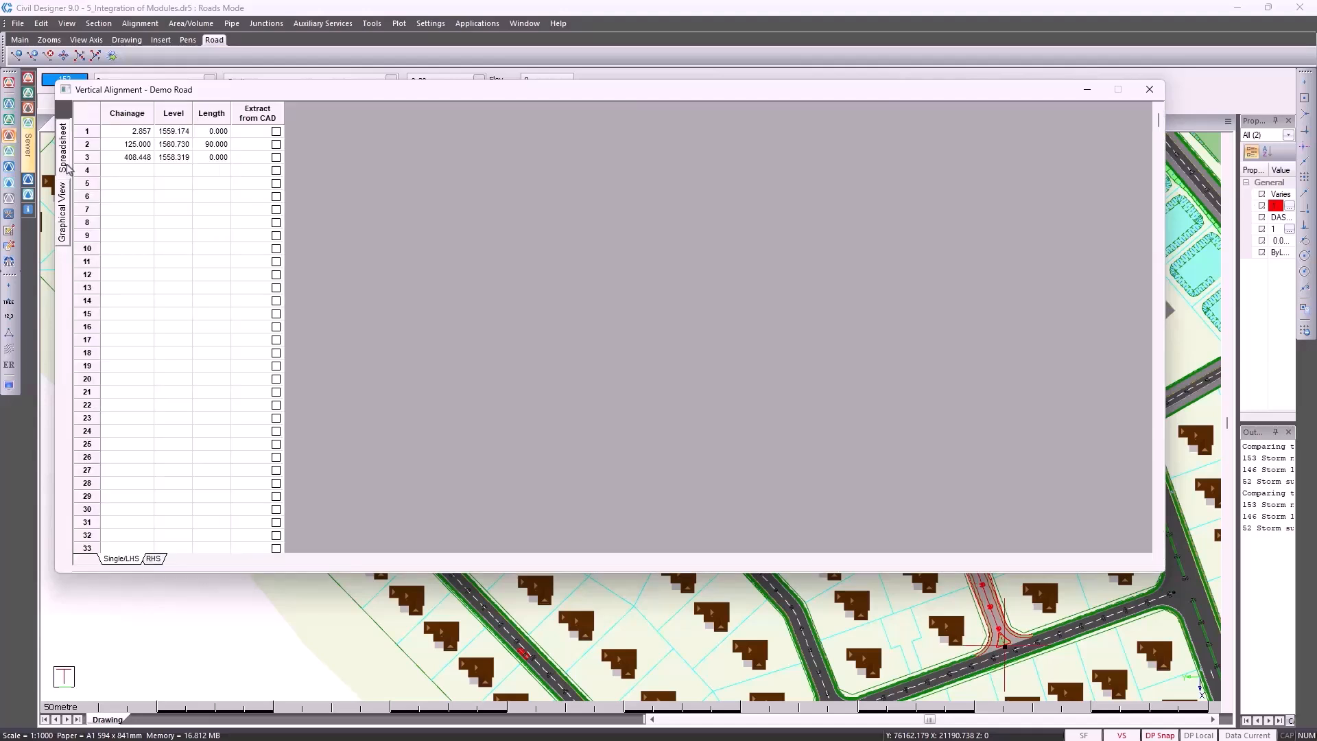
{"action": "double_click", "coordinate": [172, 146]}
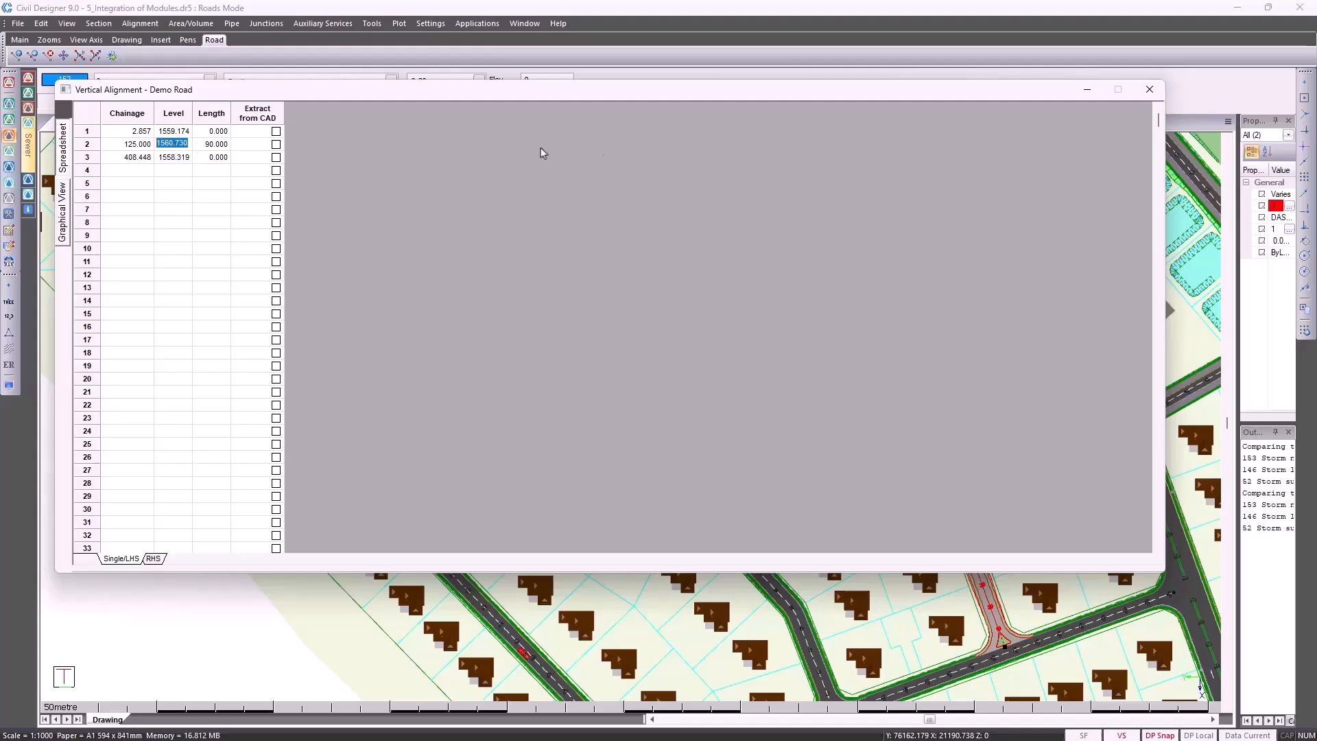
{"action": "left_click", "coordinate": [1150, 89]}
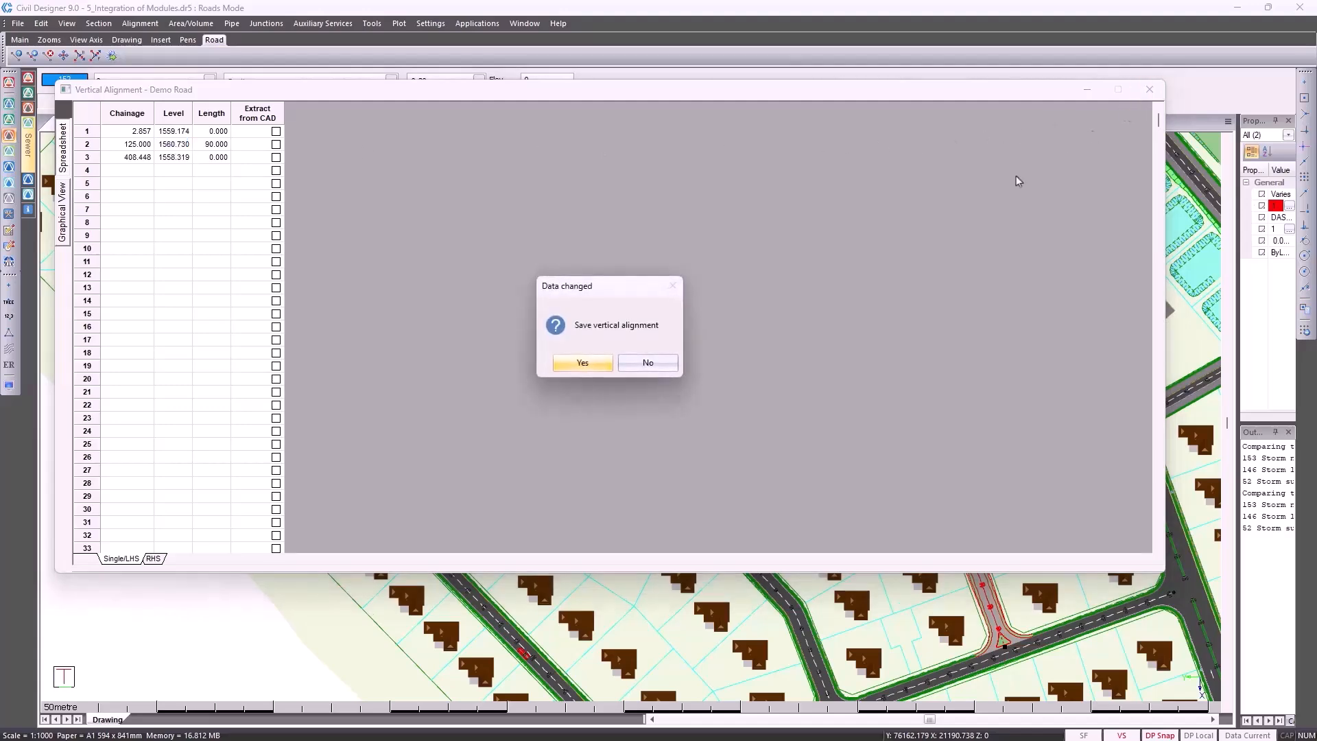
{"action": "left_click", "coordinate": [594, 367]}
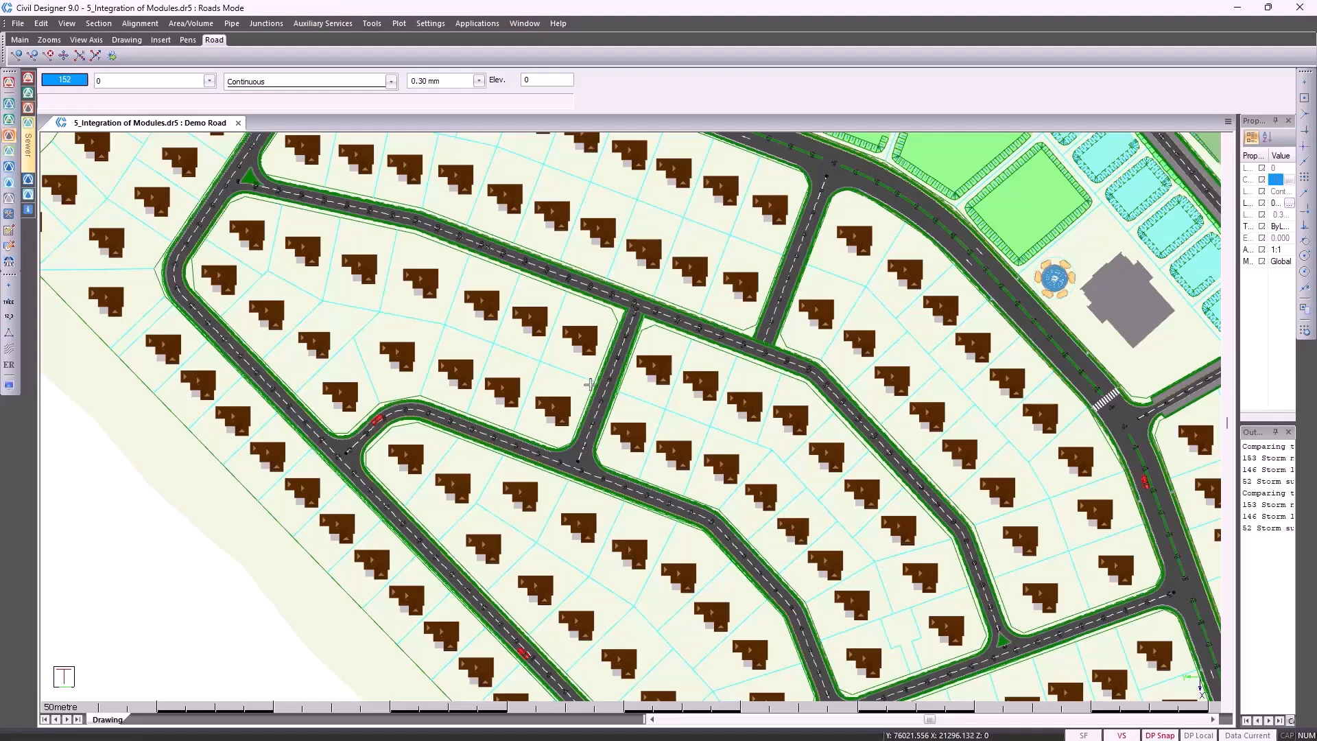
Step: Start a combined road plot of Demo Road with the Road Combo Demo sheet file at A0 and accept the long section and cross section settings
{"action": "left_click", "coordinate": [400, 24]}
{"action": "left_click", "coordinate": [414, 47]}
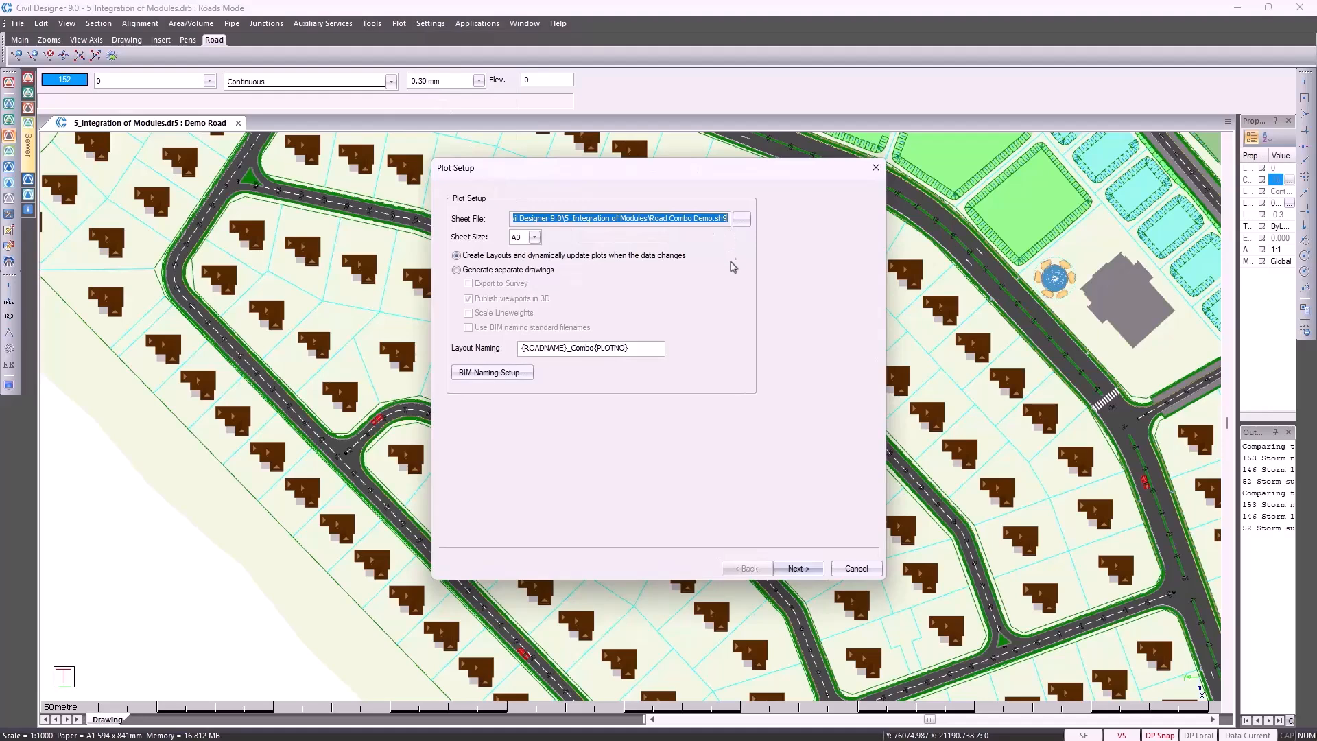
{"action": "left_click", "coordinate": [795, 568]}
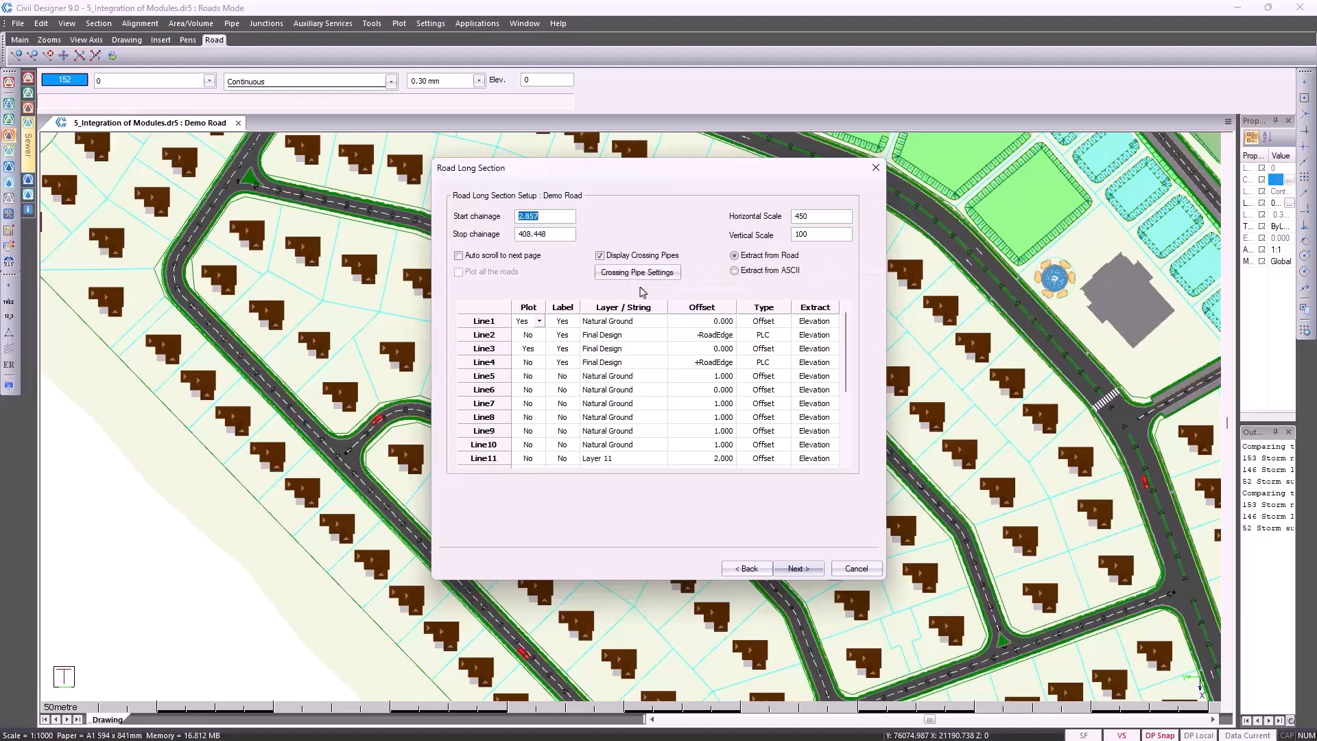
{"action": "left_click", "coordinate": [795, 568]}
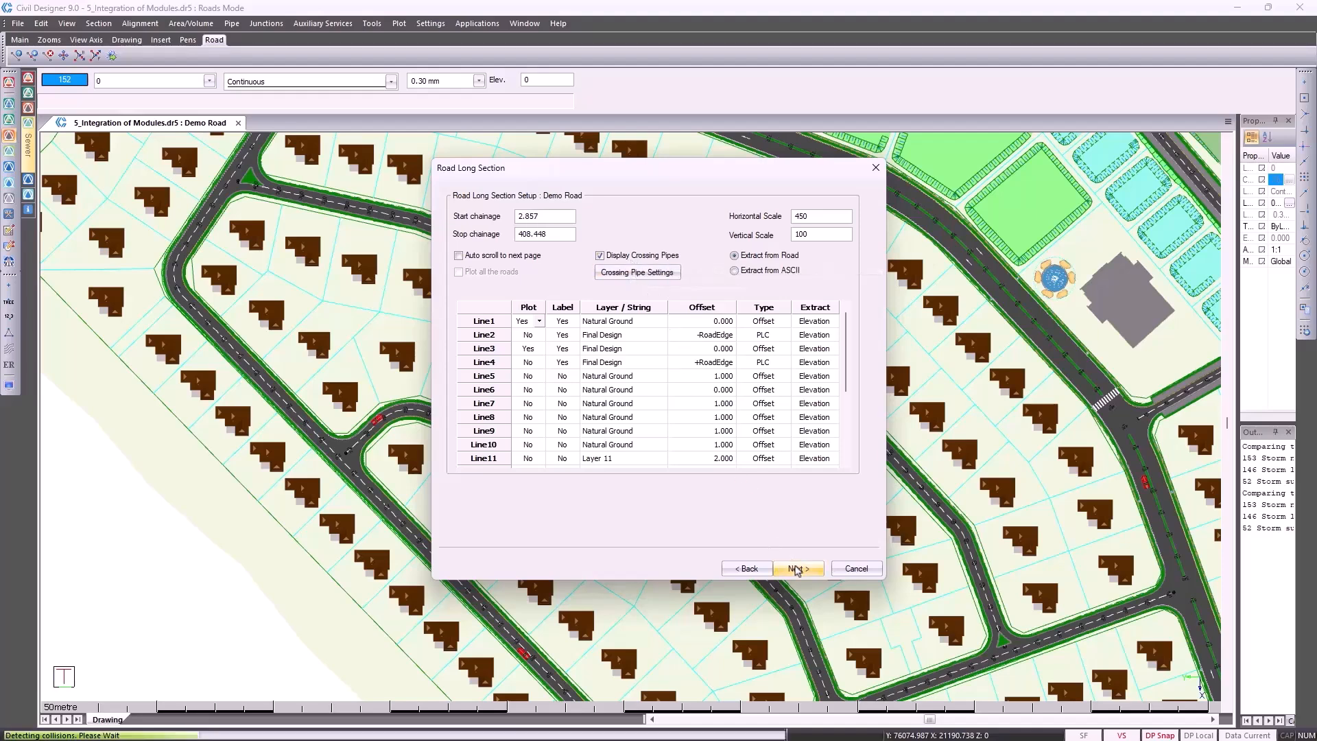
{"action": "left_click", "coordinate": [795, 568]}
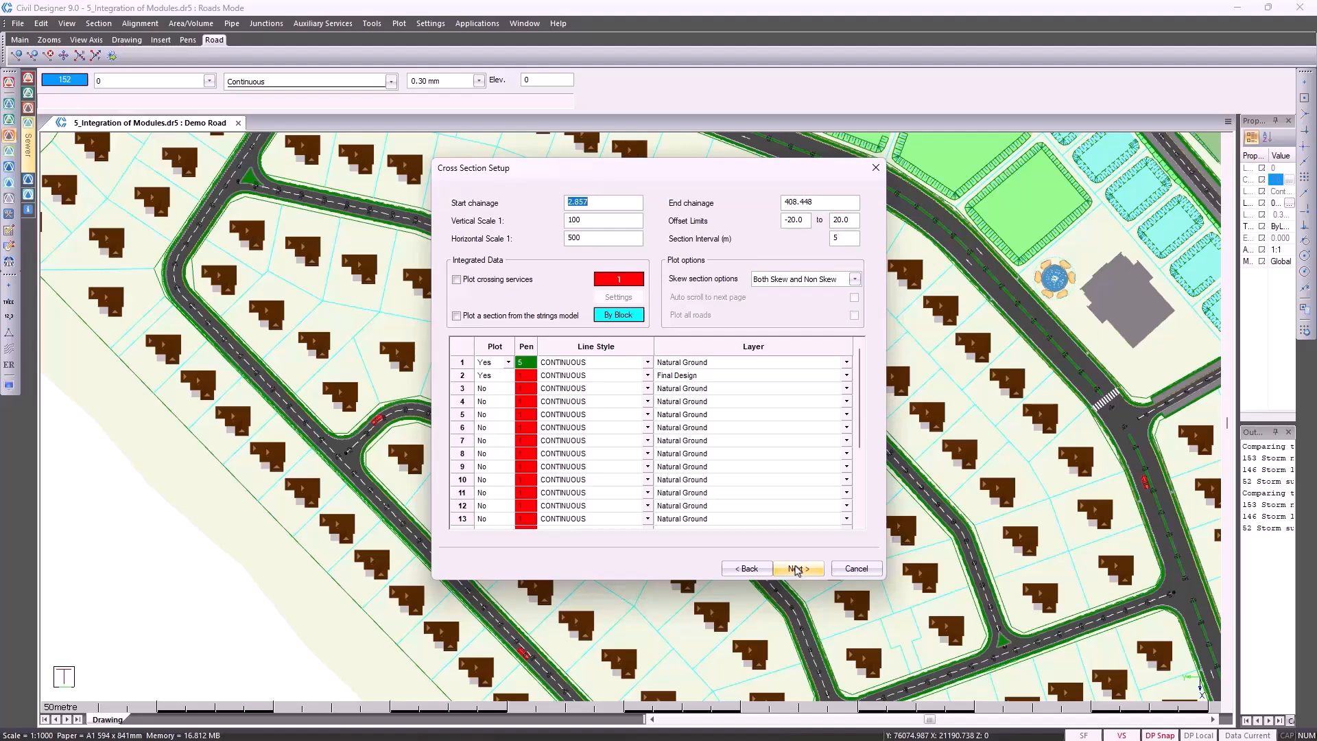
{"action": "left_click", "coordinate": [796, 569]}
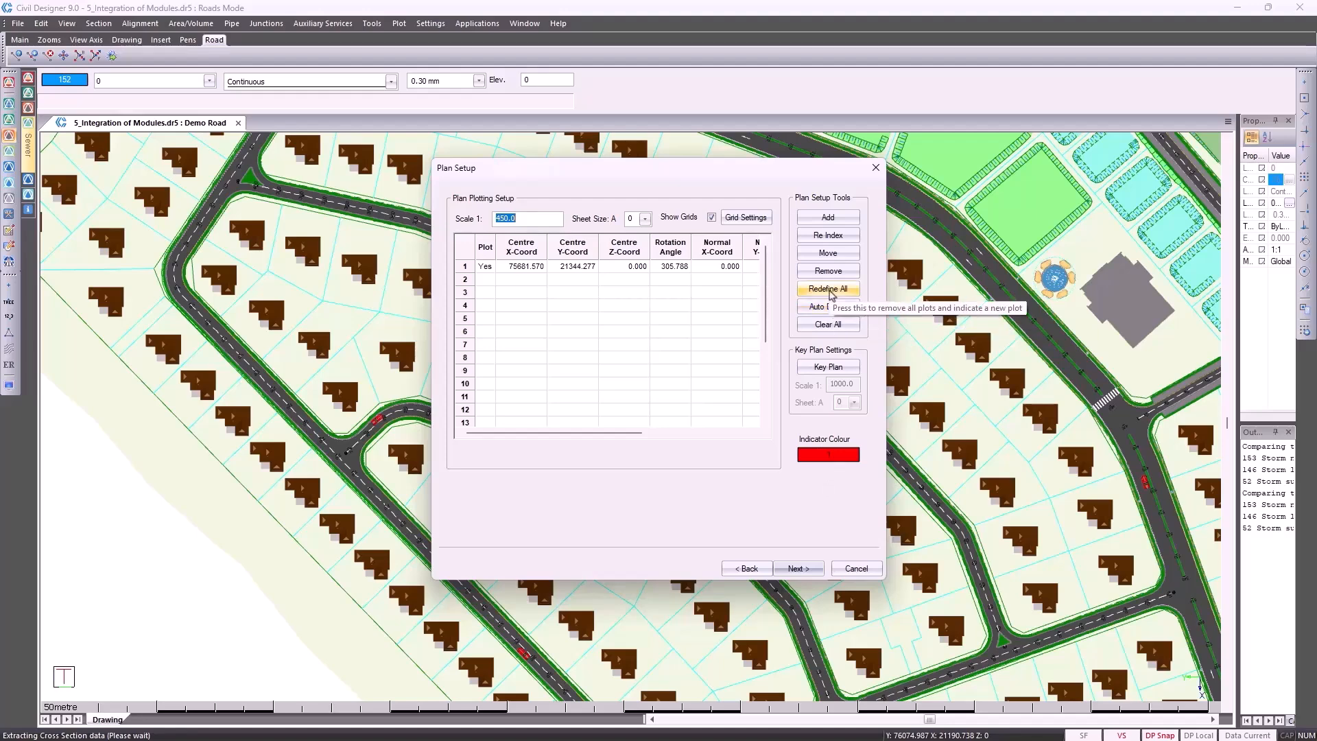
Step: Redefine the plan plots with a single frame centred at about 75978, 21253 and rotated to about 328 degrees
{"action": "left_click", "coordinate": [828, 291]}
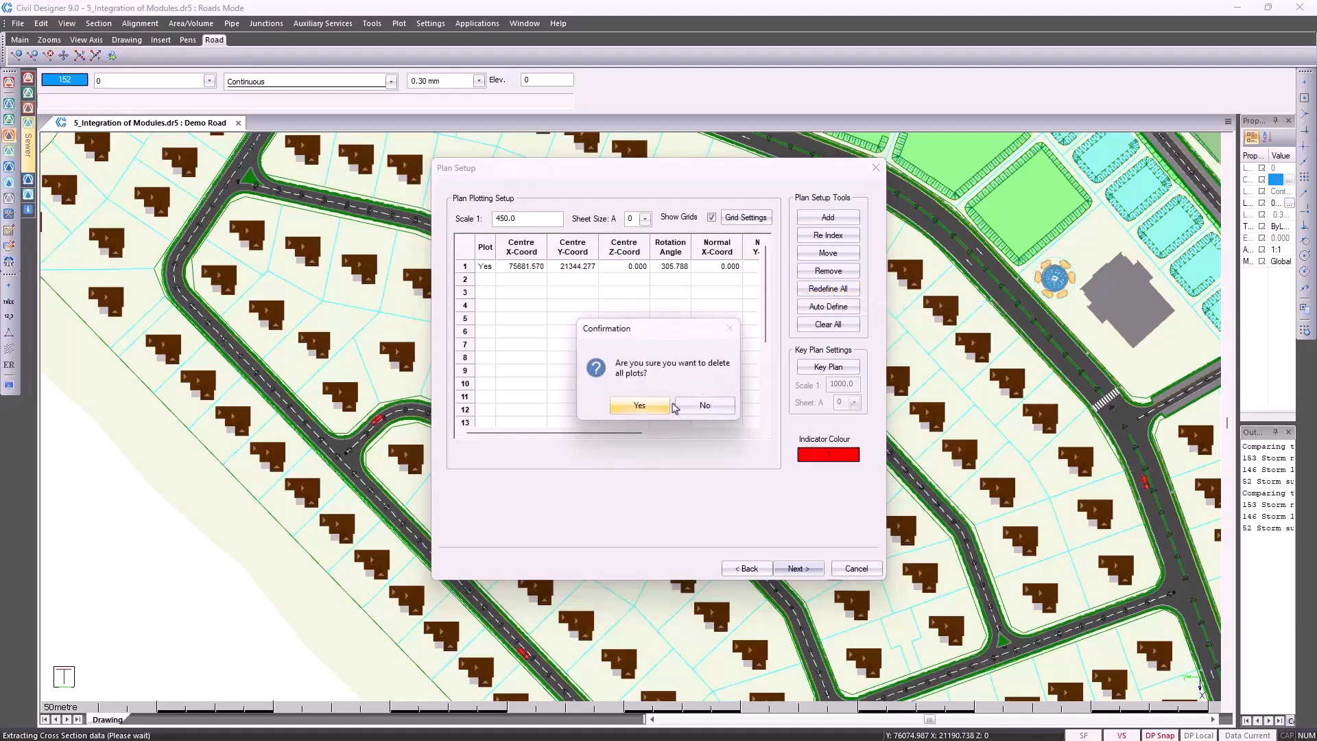
{"action": "left_click", "coordinate": [639, 407]}
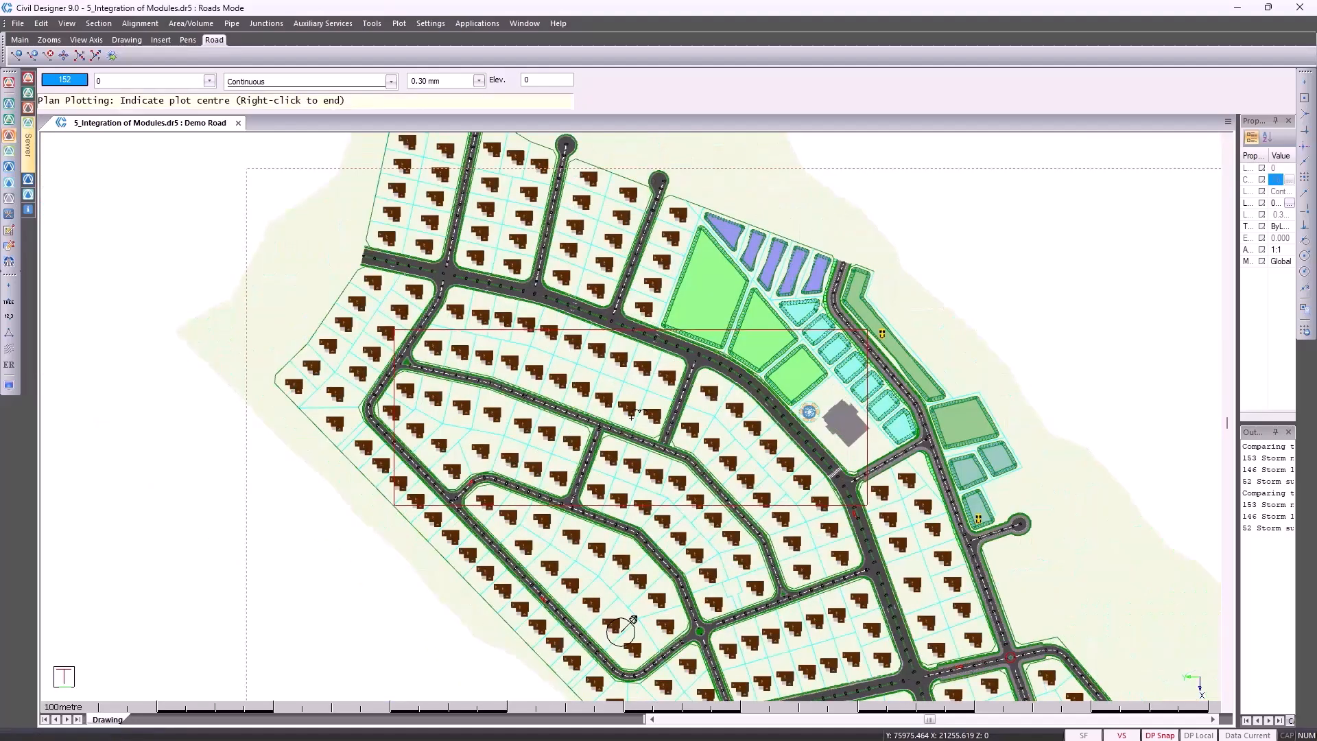
{"action": "left_click", "coordinate": [628, 412]}
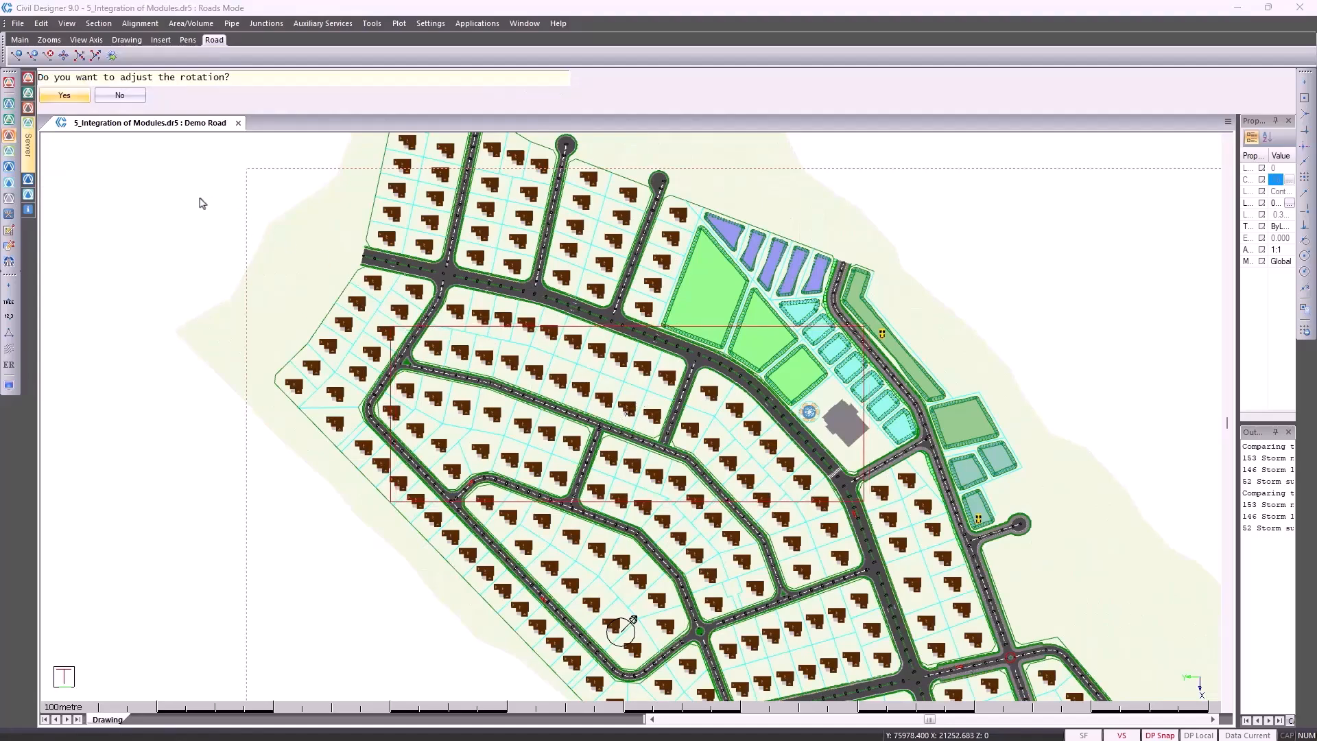
{"action": "left_click", "coordinate": [64, 95]}
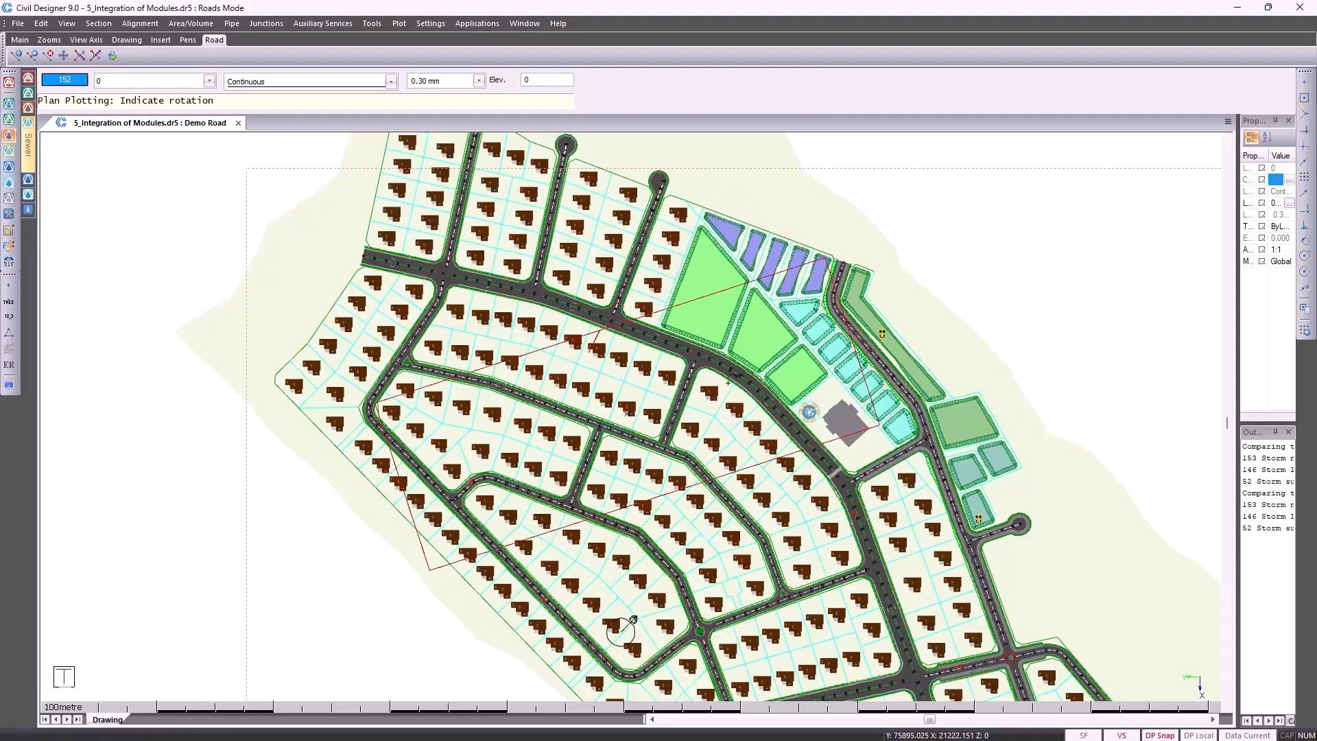
{"action": "left_click", "coordinate": [731, 471]}
{"action": "right_click", "coordinate": [727, 469]}
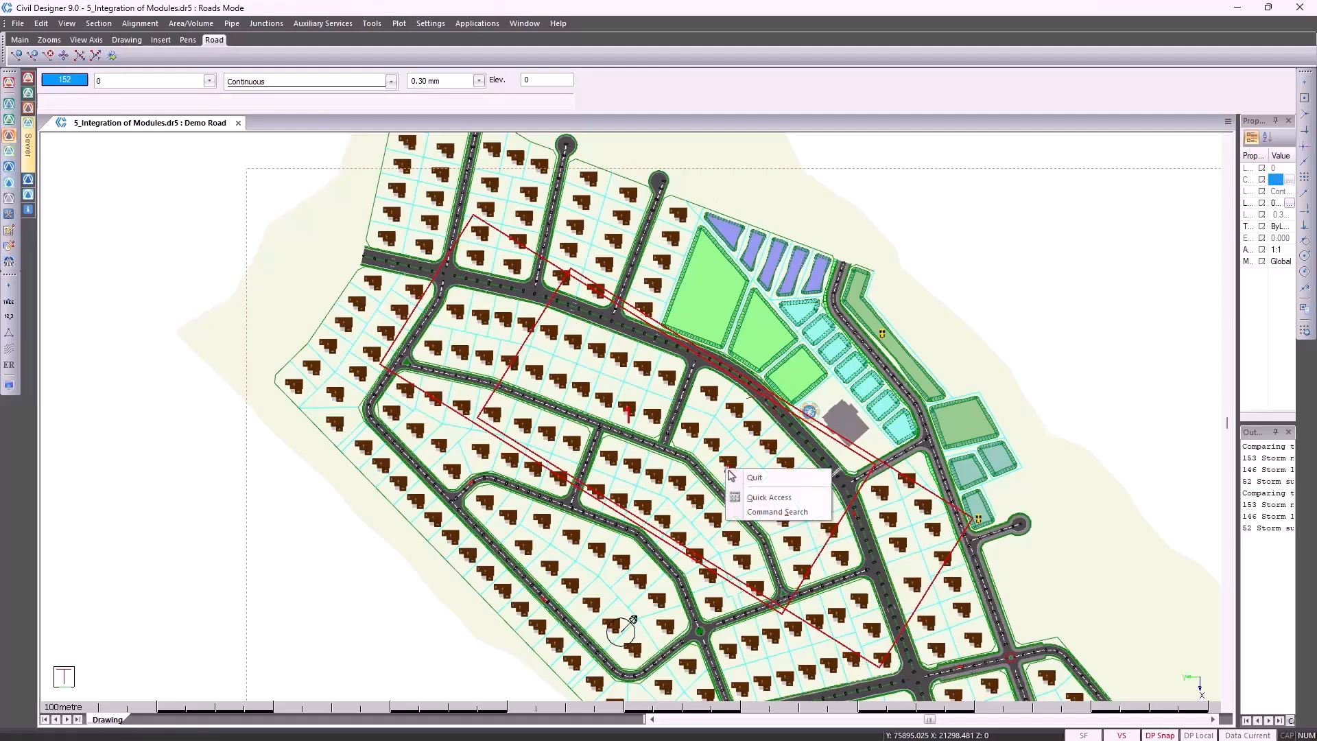
{"action": "left_click", "coordinate": [737, 475]}
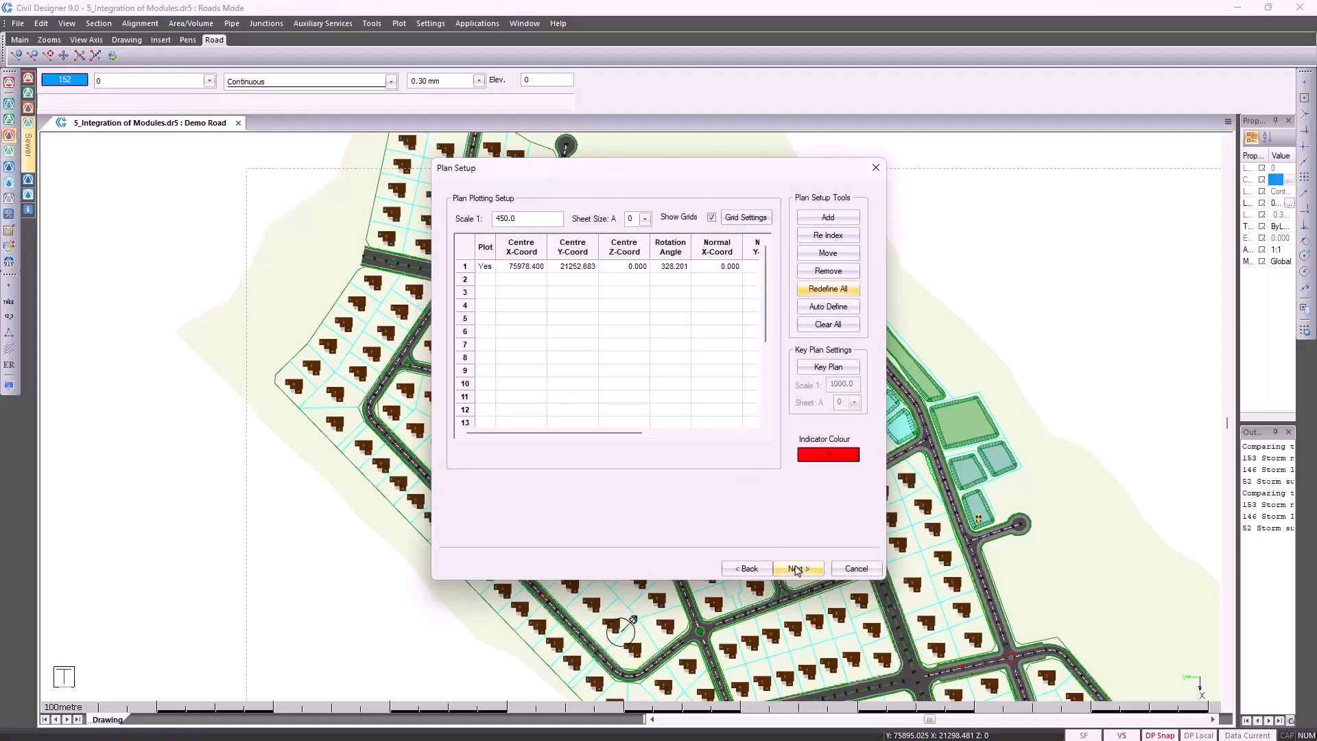
Step: Generate the combined layout with the Road PI and Road Curves lists and move the narrower list table to the plan's left edge
{"action": "left_click", "coordinate": [797, 569]}
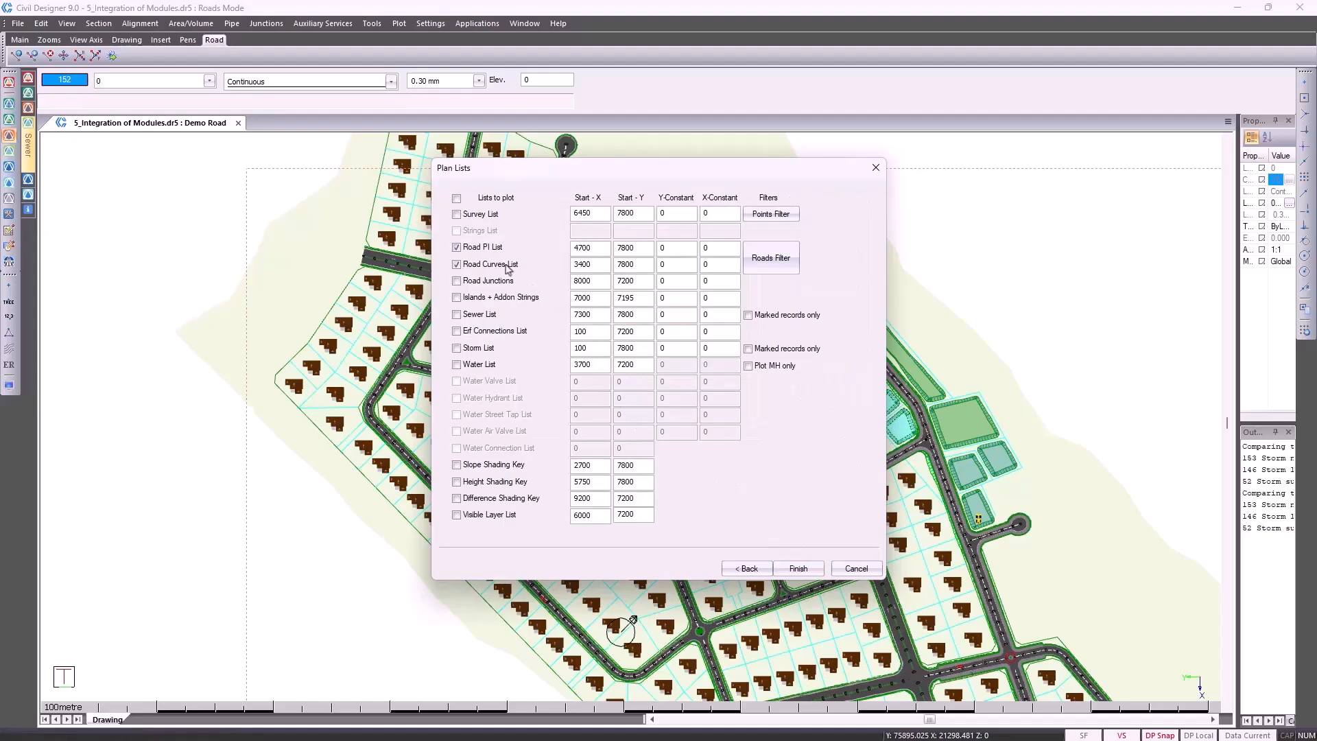
{"action": "left_click", "coordinate": [797, 569]}
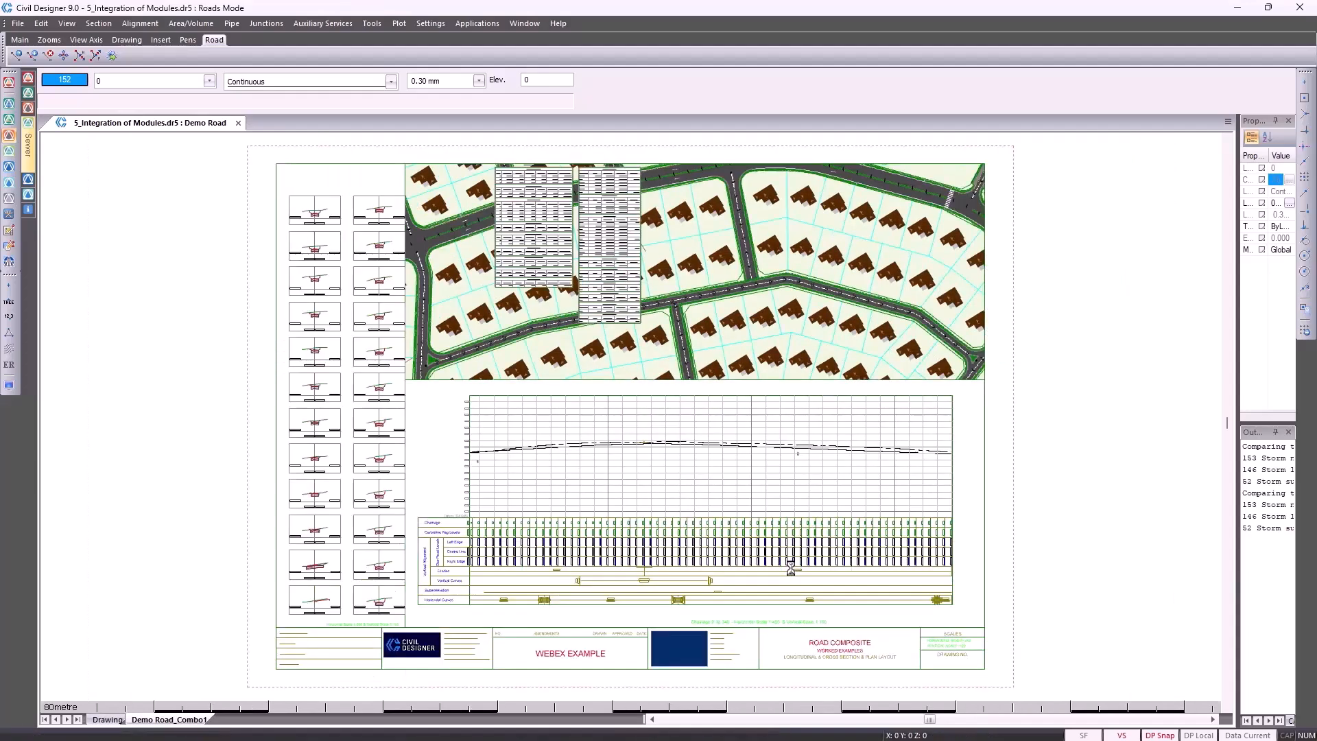
{"action": "left_click", "coordinate": [607, 238]}
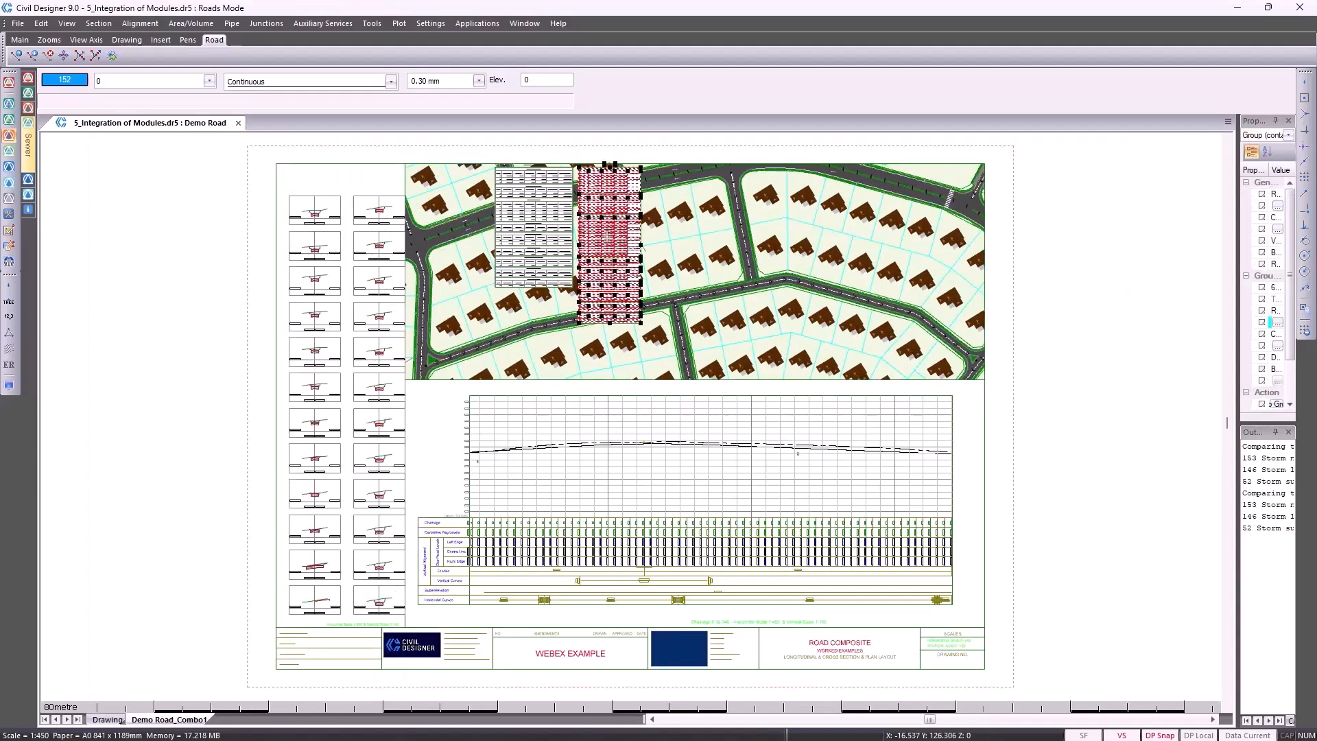
{"action": "left_click_drag", "start_coordinate": [607, 237], "coordinate": [455, 237]}
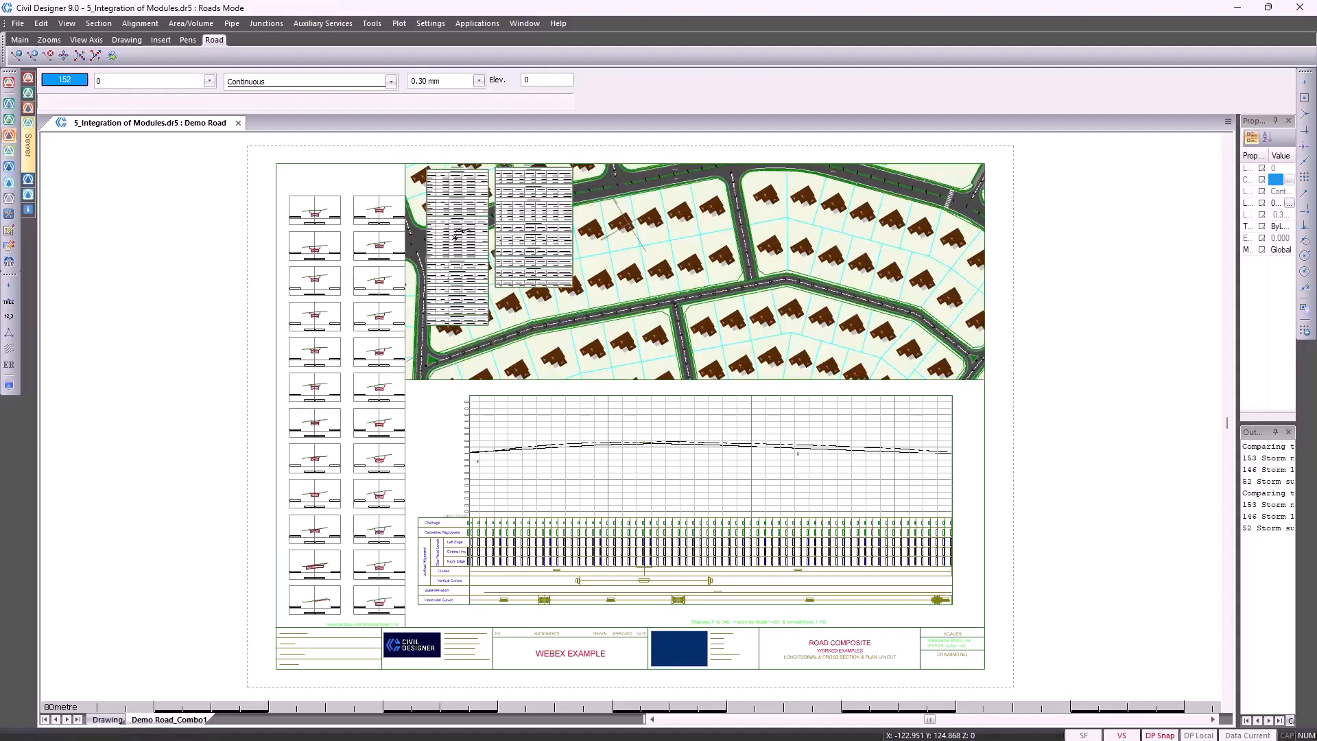
{"action": "scroll", "coordinate": [401, 585], "scroll_direction": "up", "scroll_amount": 2}
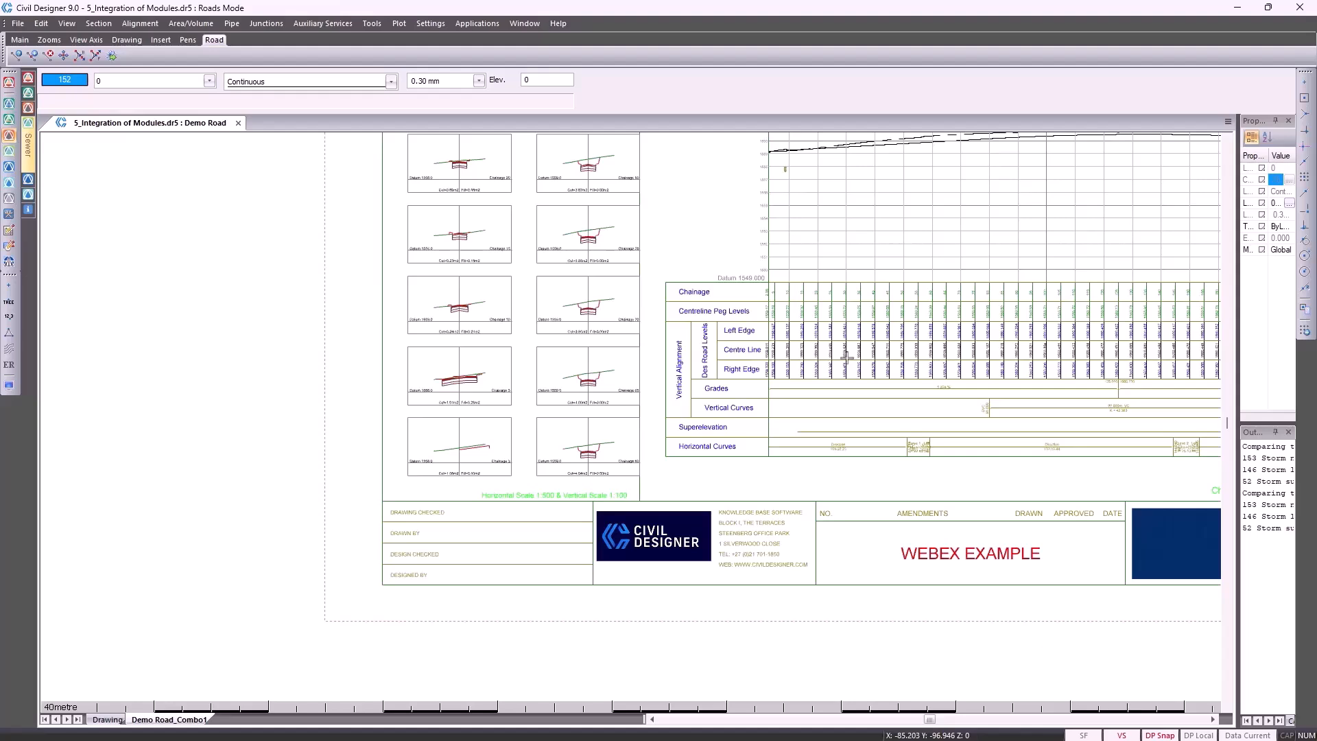
{"action": "scroll", "coordinate": [847, 358], "scroll_direction": "down", "scroll_amount": 1}
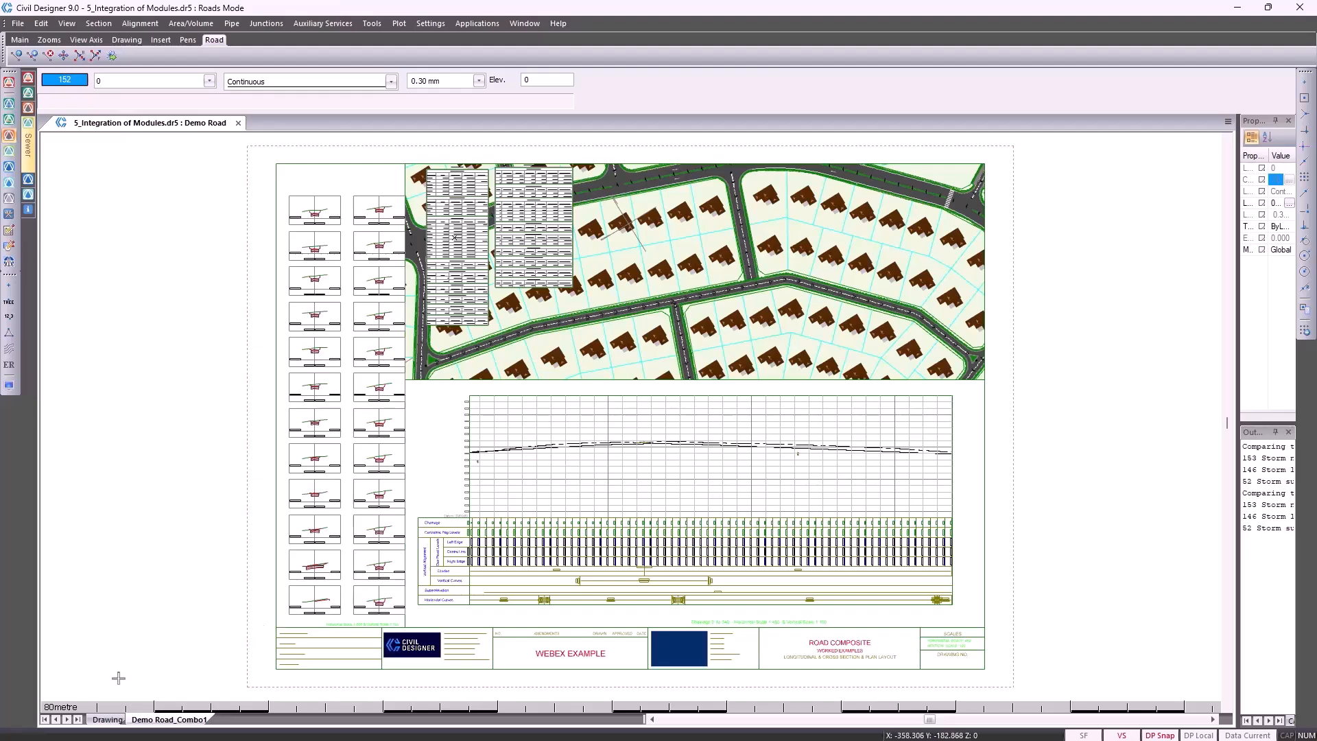
Step: Return to the main drawing and open the Urban Single template from the road template paths in an enlarged Template Editor
{"action": "left_click", "coordinate": [108, 718]}
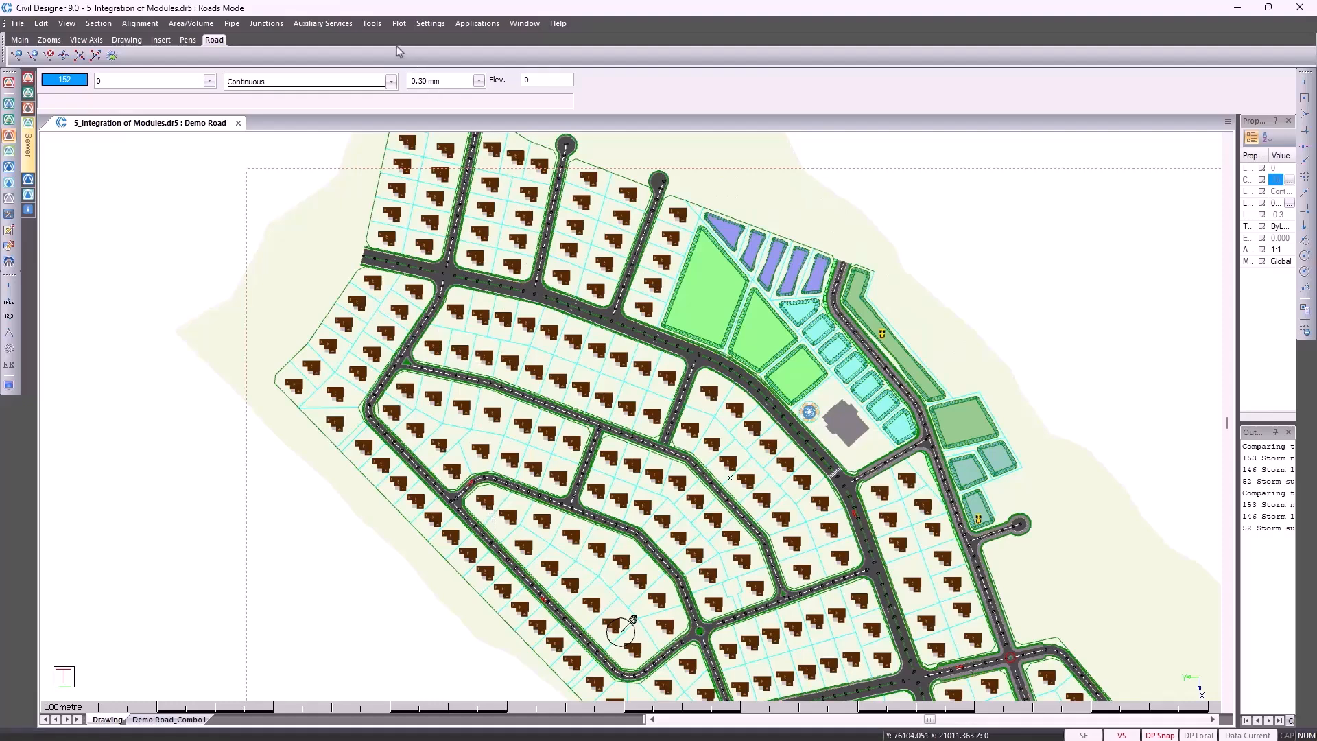
{"action": "left_click", "coordinate": [372, 25]}
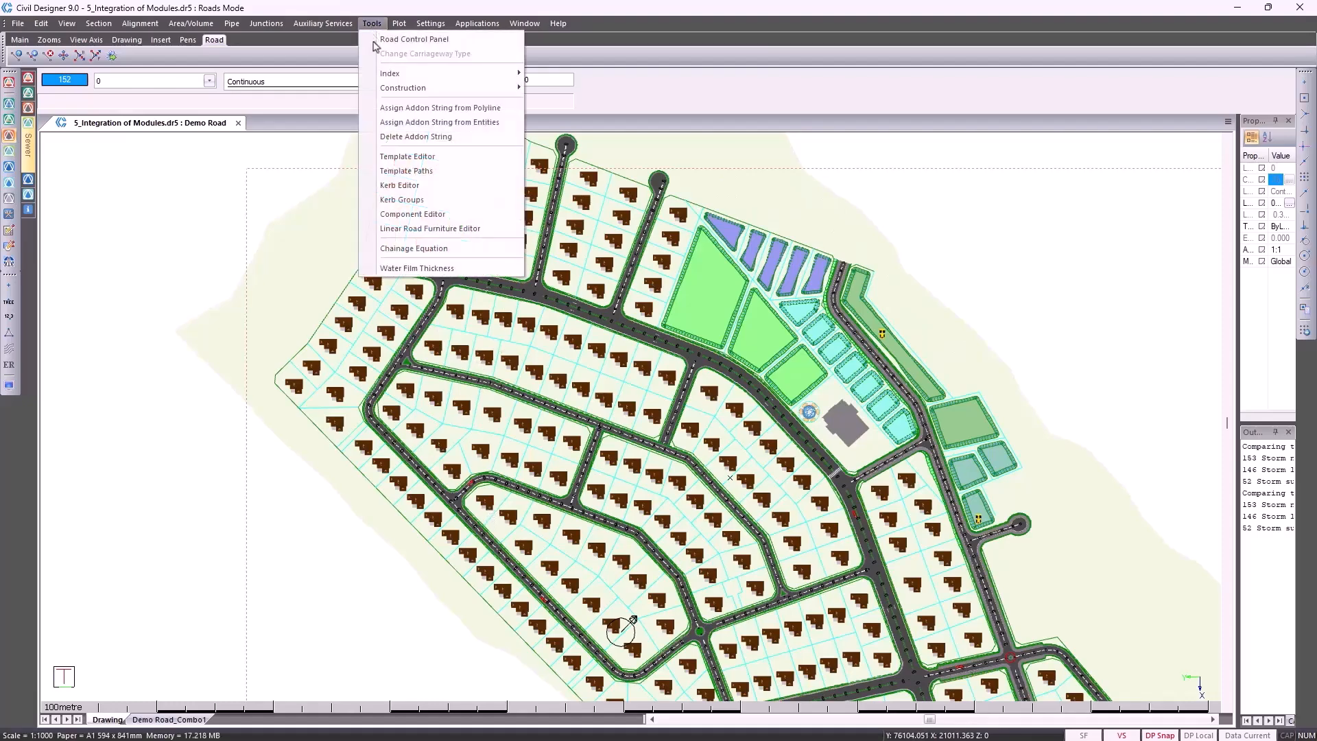
{"action": "left_click", "coordinate": [406, 170]}
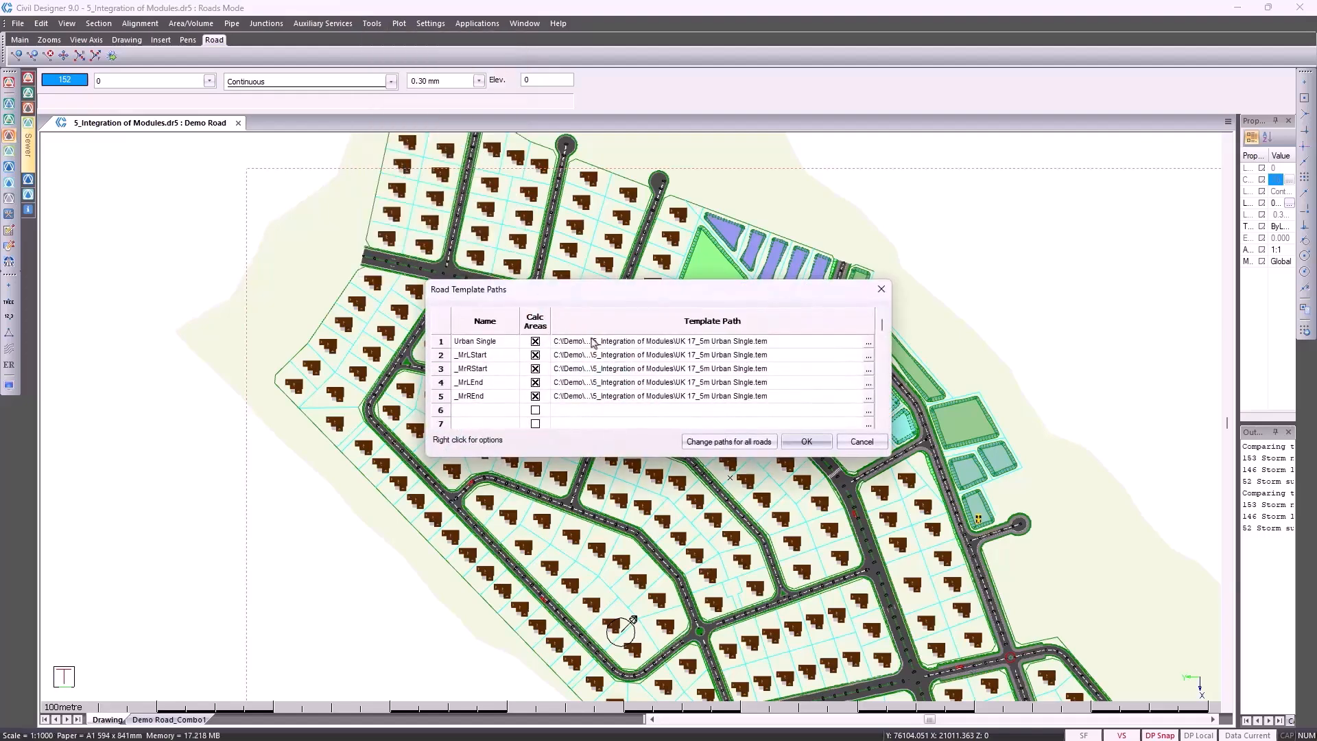
{"action": "right_click", "coordinate": [594, 343]}
{"action": "left_click", "coordinate": [628, 384]}
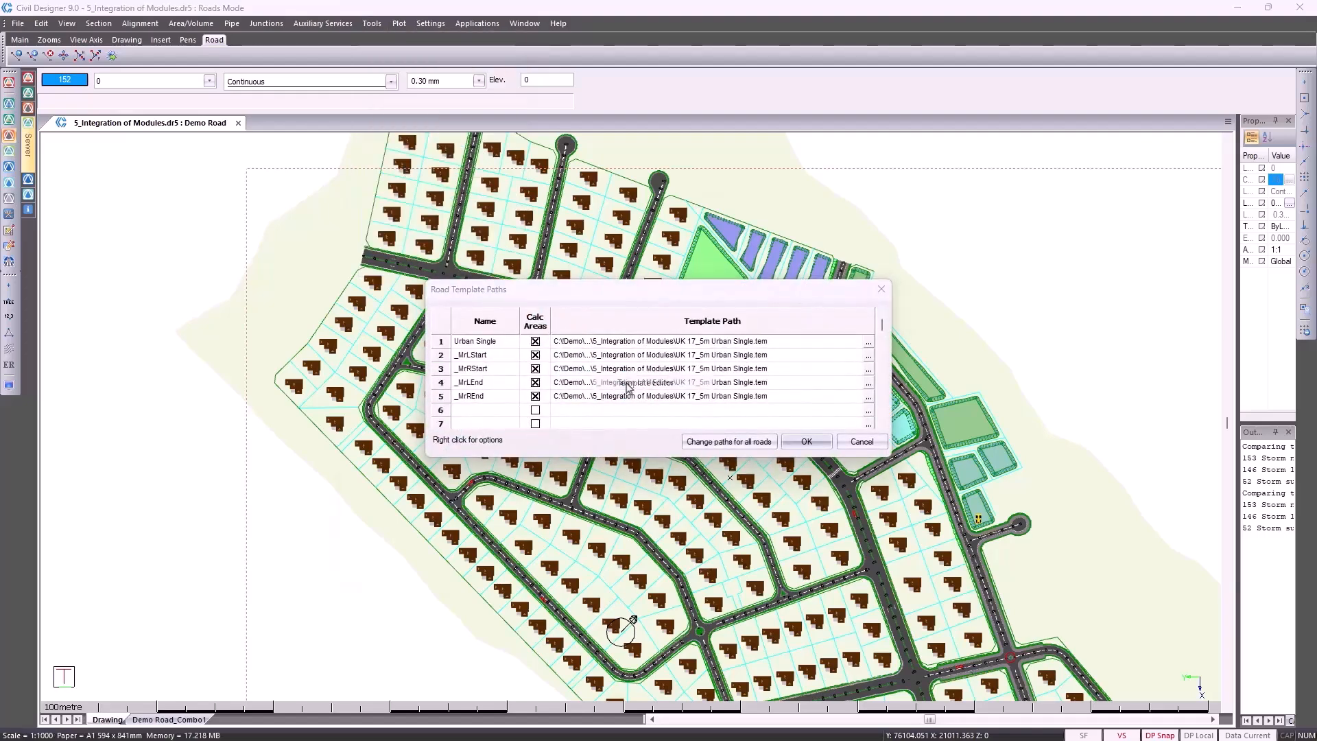
{"action": "left_click_drag", "start_coordinate": [594, 189], "coordinate": [291, 28]}
{"action": "left_click_drag", "start_coordinate": [584, 410], "coordinate": [1220, 718]}
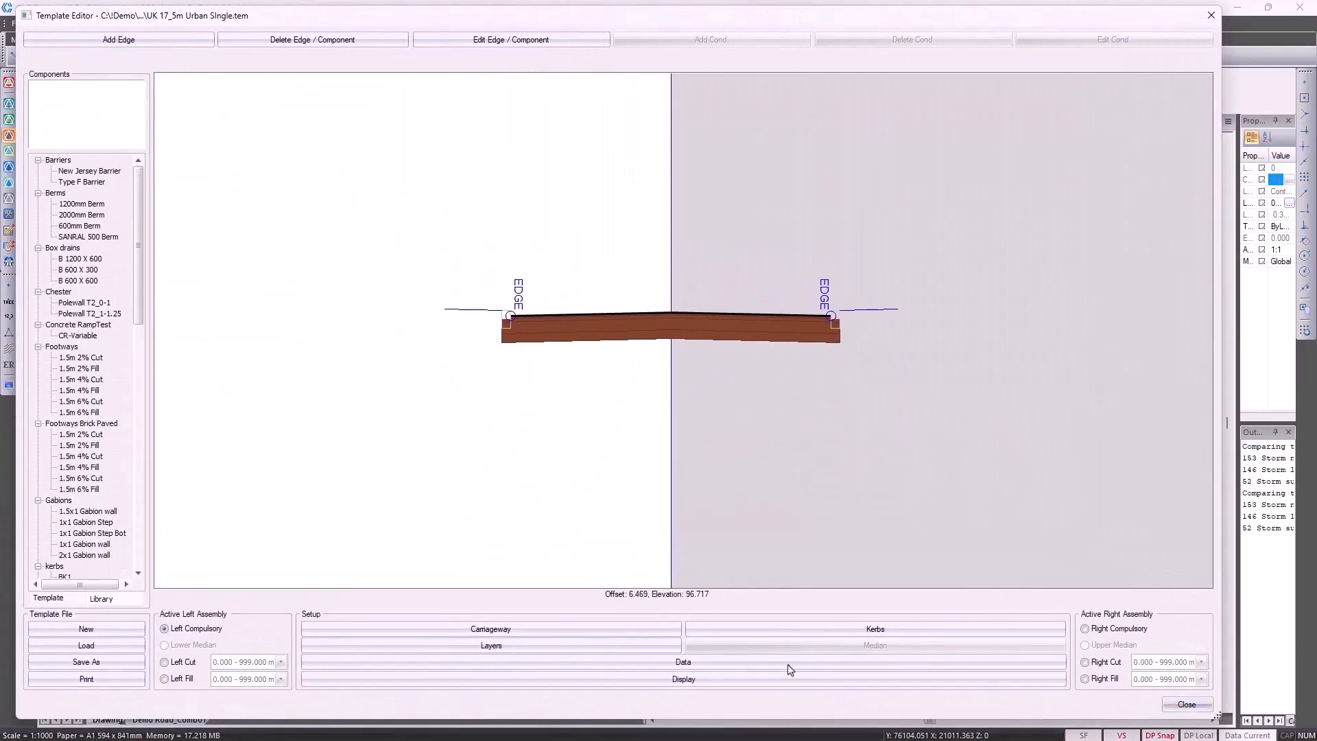
Step: Try the Dual Crowned carriageway type in the template's carriageway setup and discard the change
{"action": "left_click", "coordinate": [640, 628]}
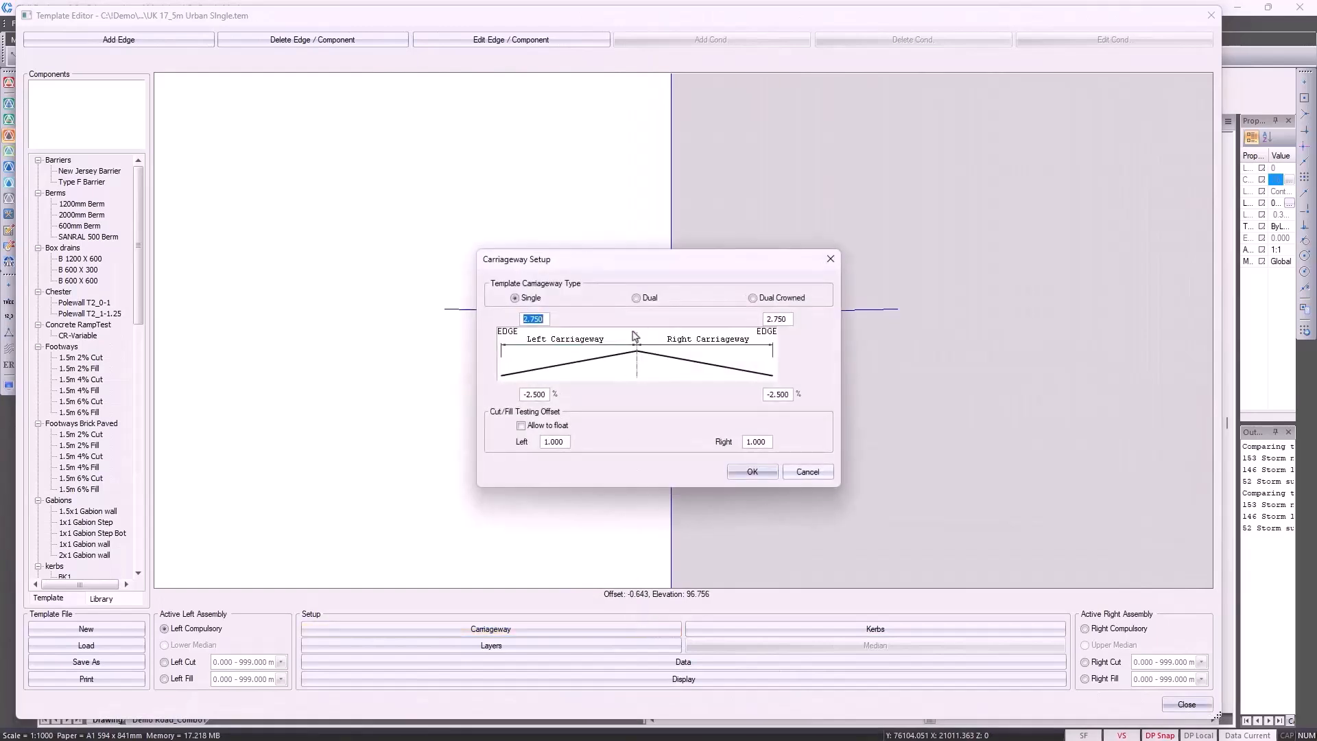
{"action": "left_click", "coordinate": [761, 300]}
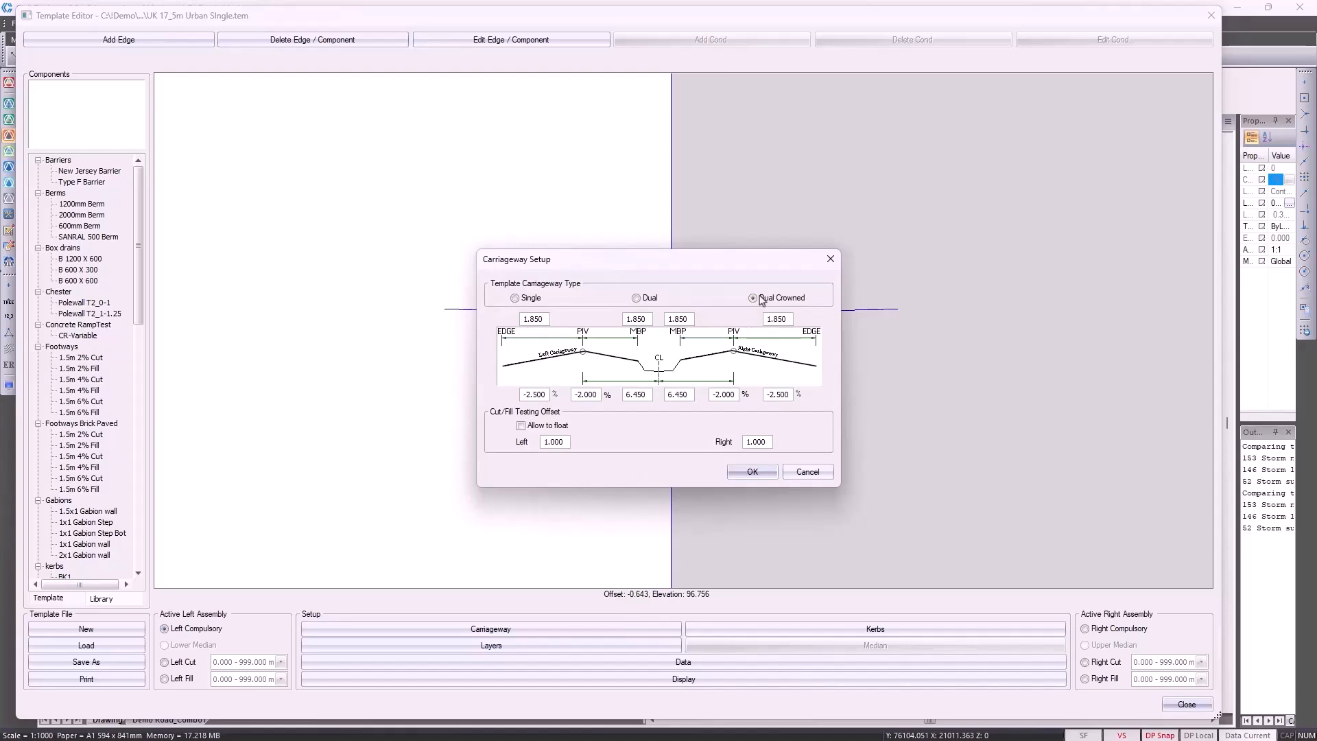
{"action": "left_click_drag", "start_coordinate": [546, 397], "coordinate": [514, 396]}
{"action": "left_click_drag", "start_coordinate": [596, 397], "coordinate": [577, 398]}
{"action": "left_click_drag", "start_coordinate": [731, 398], "coordinate": [766, 397]}
{"action": "left_click", "coordinate": [806, 472]}
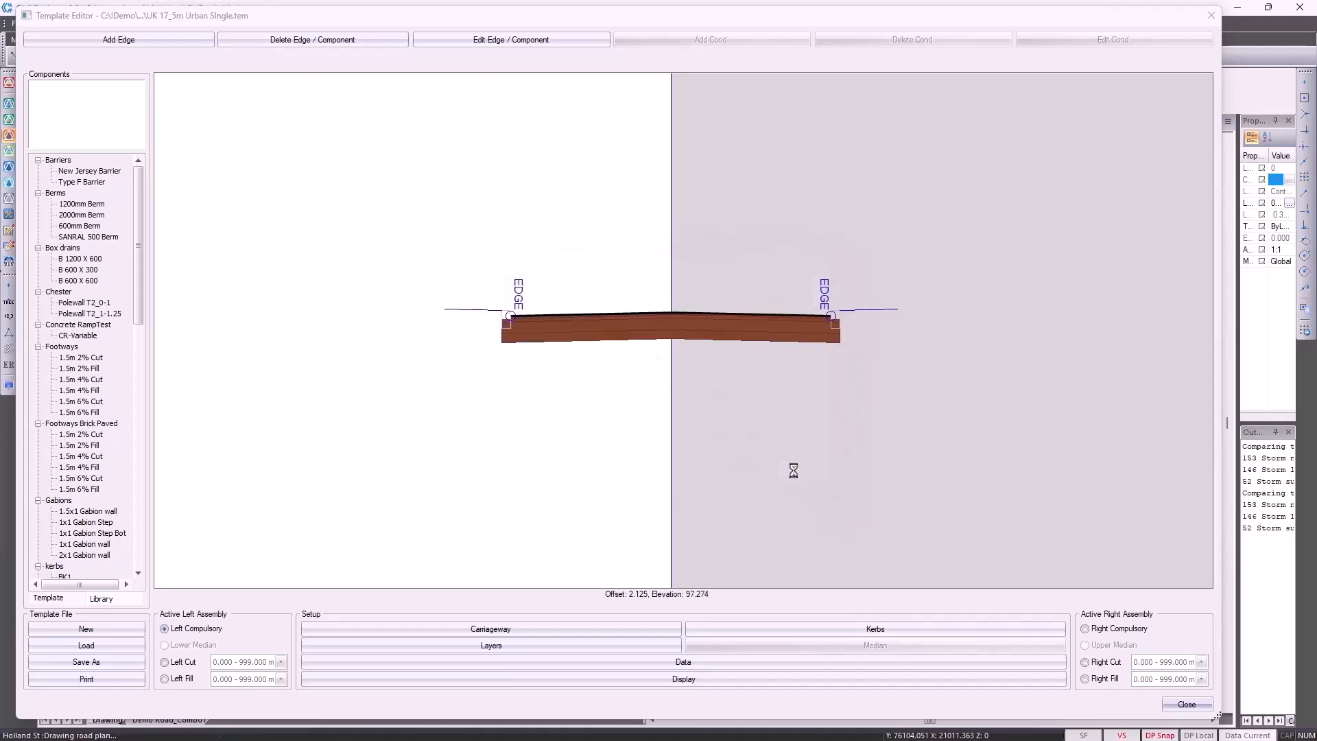
Step: Browse the kerb libraries for the template's right edge kerb and examine the definition of kerb HB1
{"action": "left_click", "coordinate": [849, 629]}
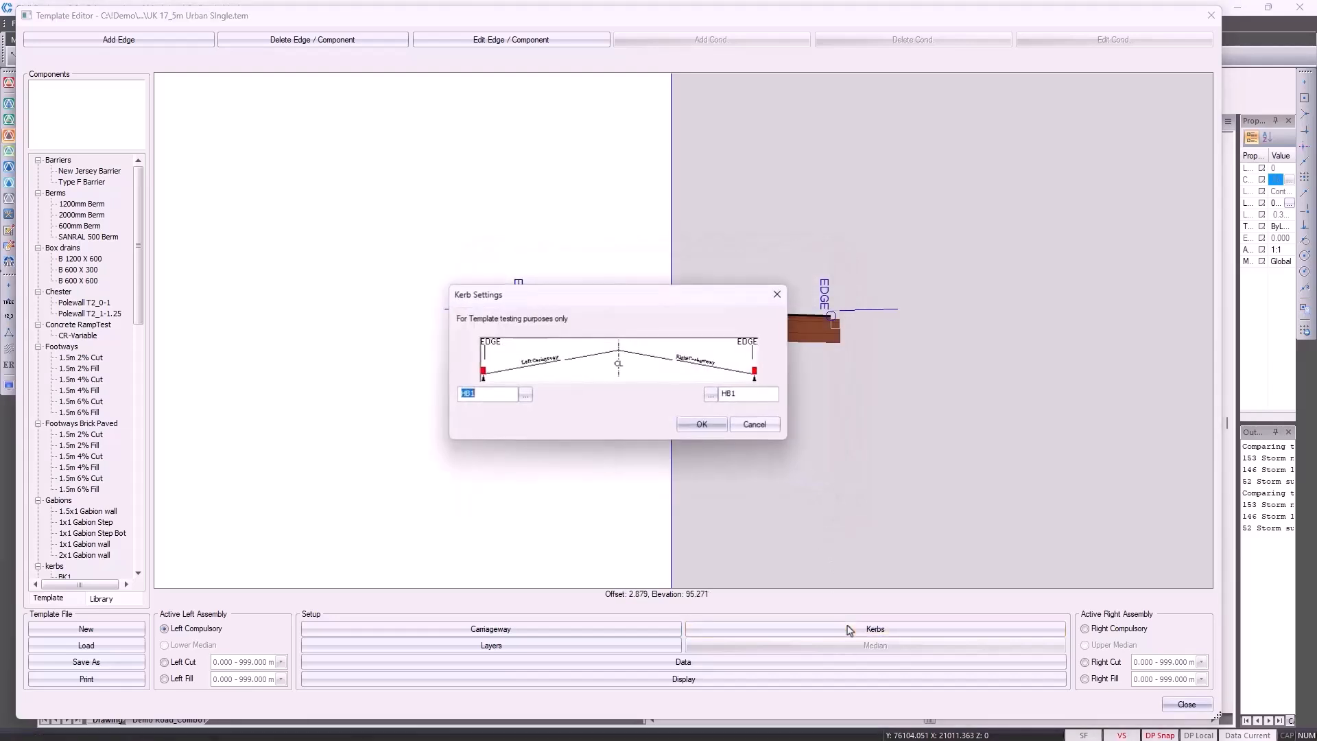
{"action": "left_click", "coordinate": [712, 395]}
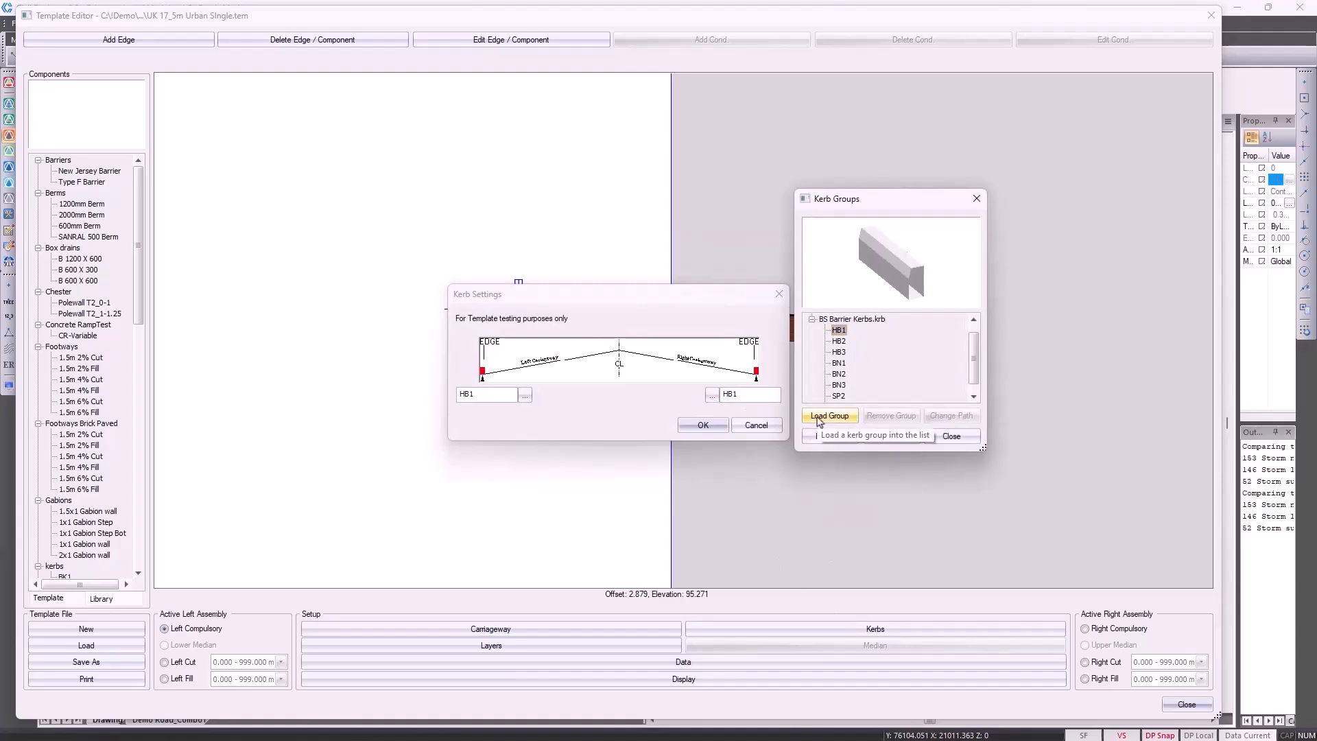
{"action": "left_click", "coordinate": [818, 416]}
{"action": "left_click_drag", "start_coordinate": [1205, 221], "coordinate": [703, 226]}
{"action": "left_click", "coordinate": [675, 250]}
{"action": "left_click", "coordinate": [620, 319]}
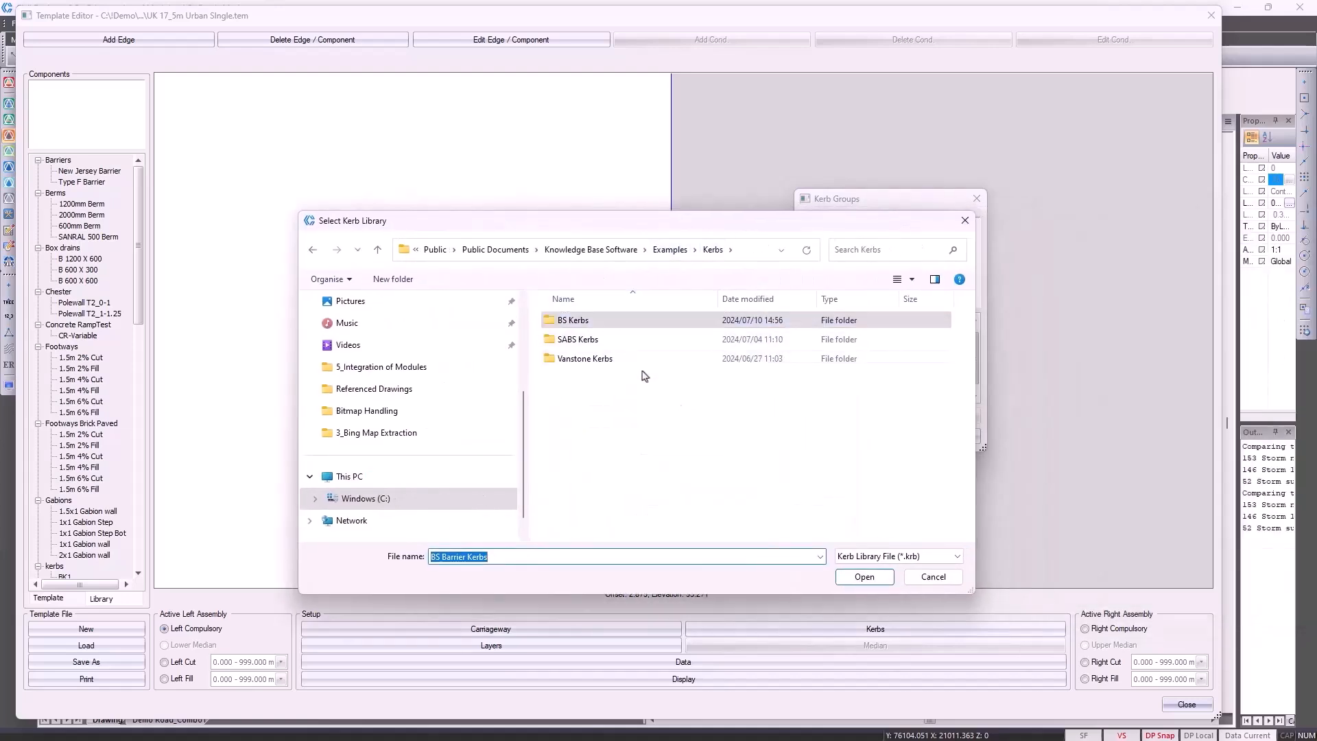
{"action": "left_click", "coordinate": [864, 576]}
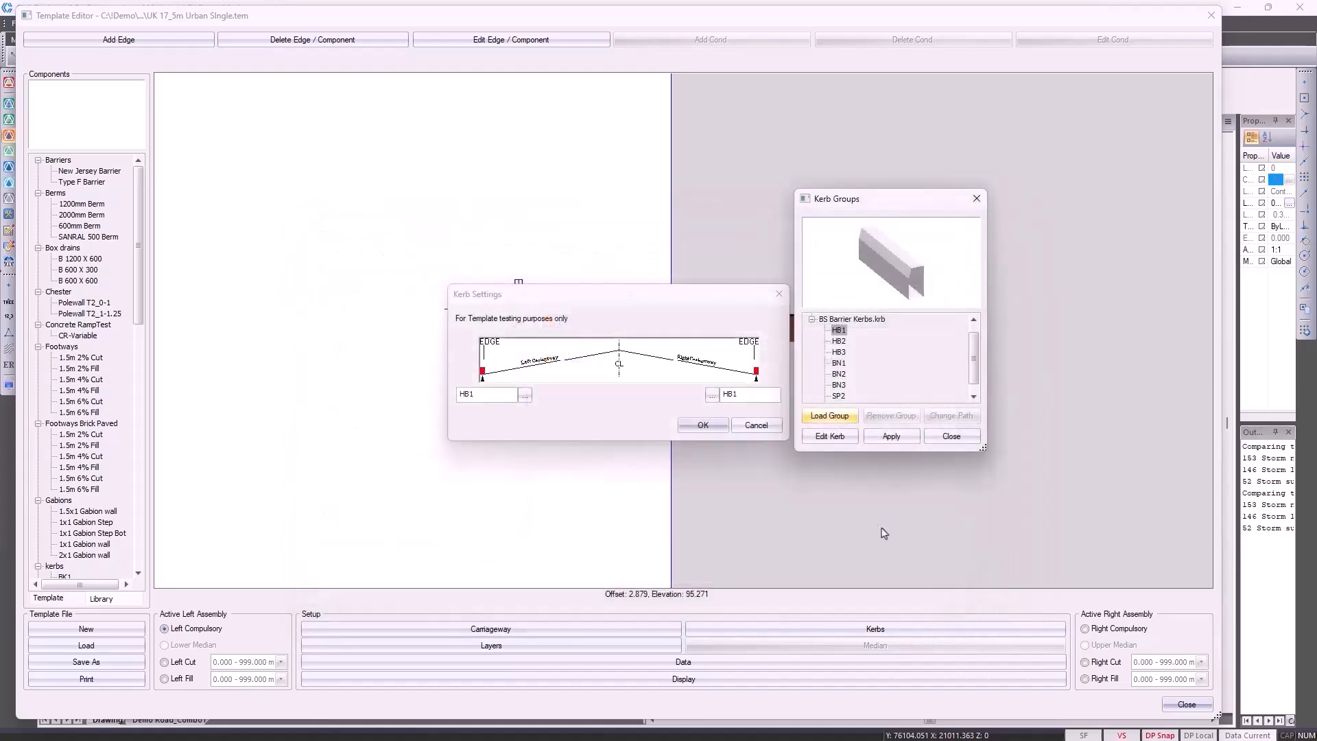
{"action": "left_click", "coordinate": [832, 436]}
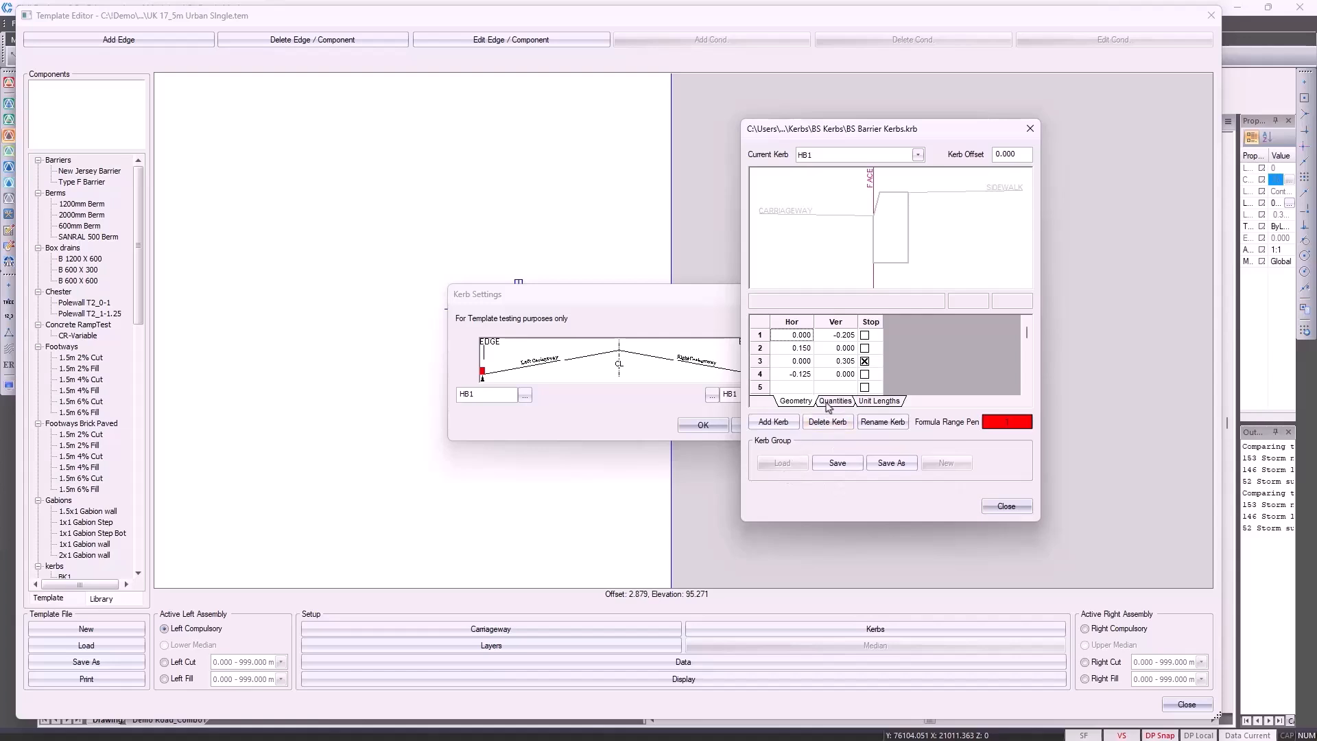
{"action": "left_click", "coordinate": [1006, 506]}
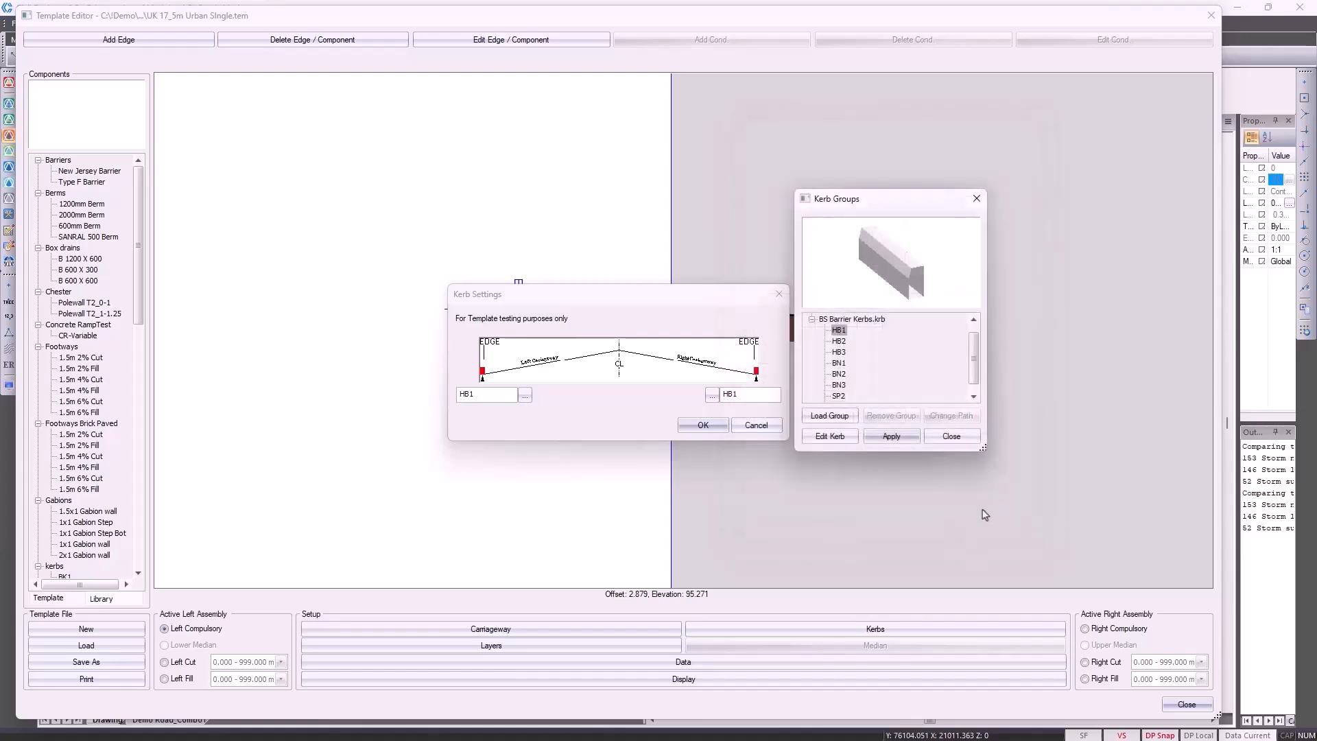
Step: Leave the kerb settings without changes and open the Pavement Layer Designer from the HRA row of the template's left layers
{"action": "left_click", "coordinate": [951, 436]}
{"action": "left_click", "coordinate": [775, 429]}
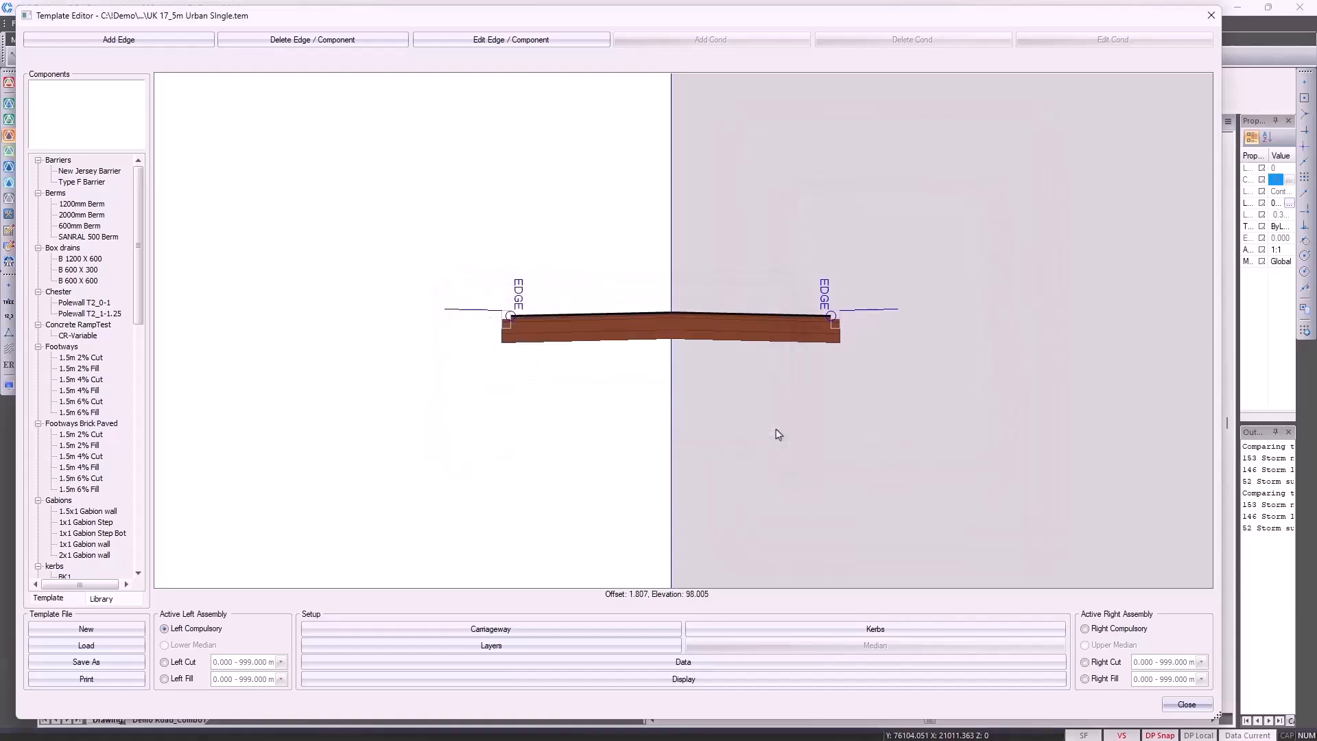
{"action": "left_click", "coordinate": [608, 649]}
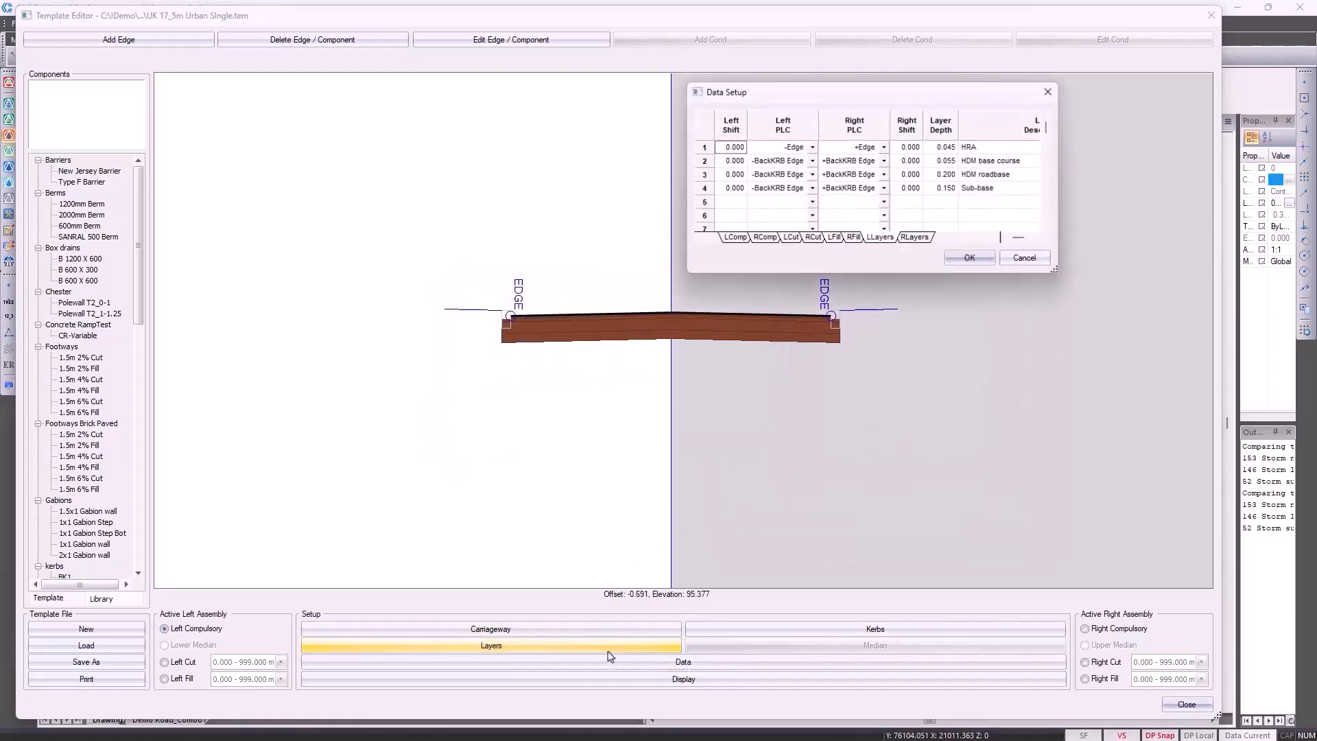
{"action": "left_click", "coordinate": [981, 149]}
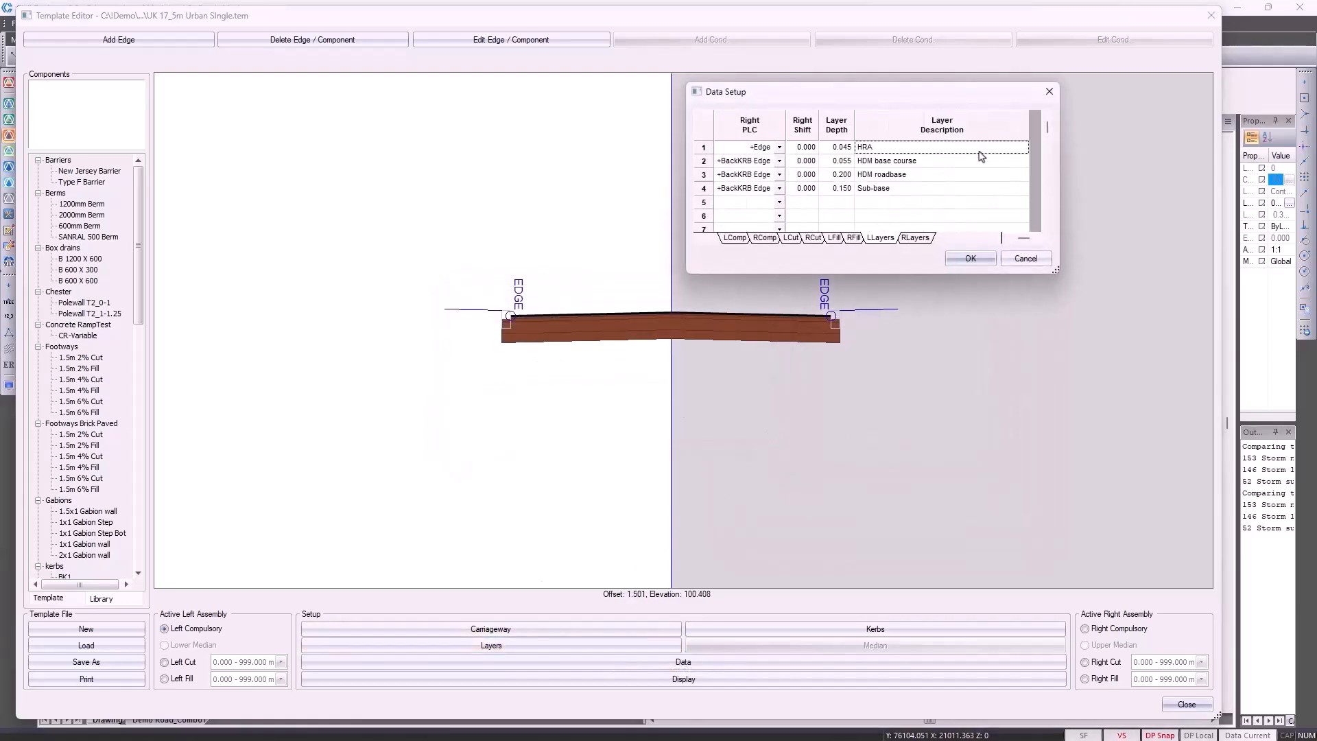
{"action": "right_click", "coordinate": [979, 151]}
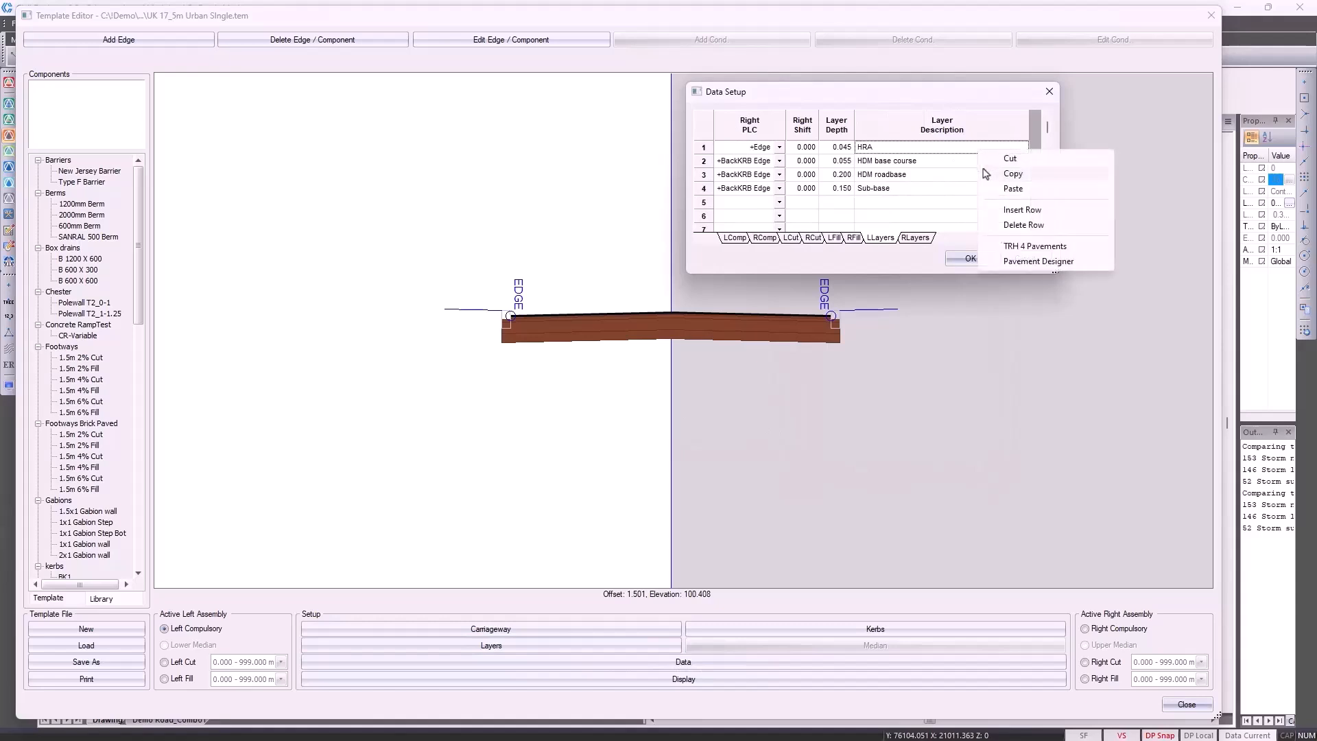
{"action": "left_click", "coordinate": [1048, 261]}
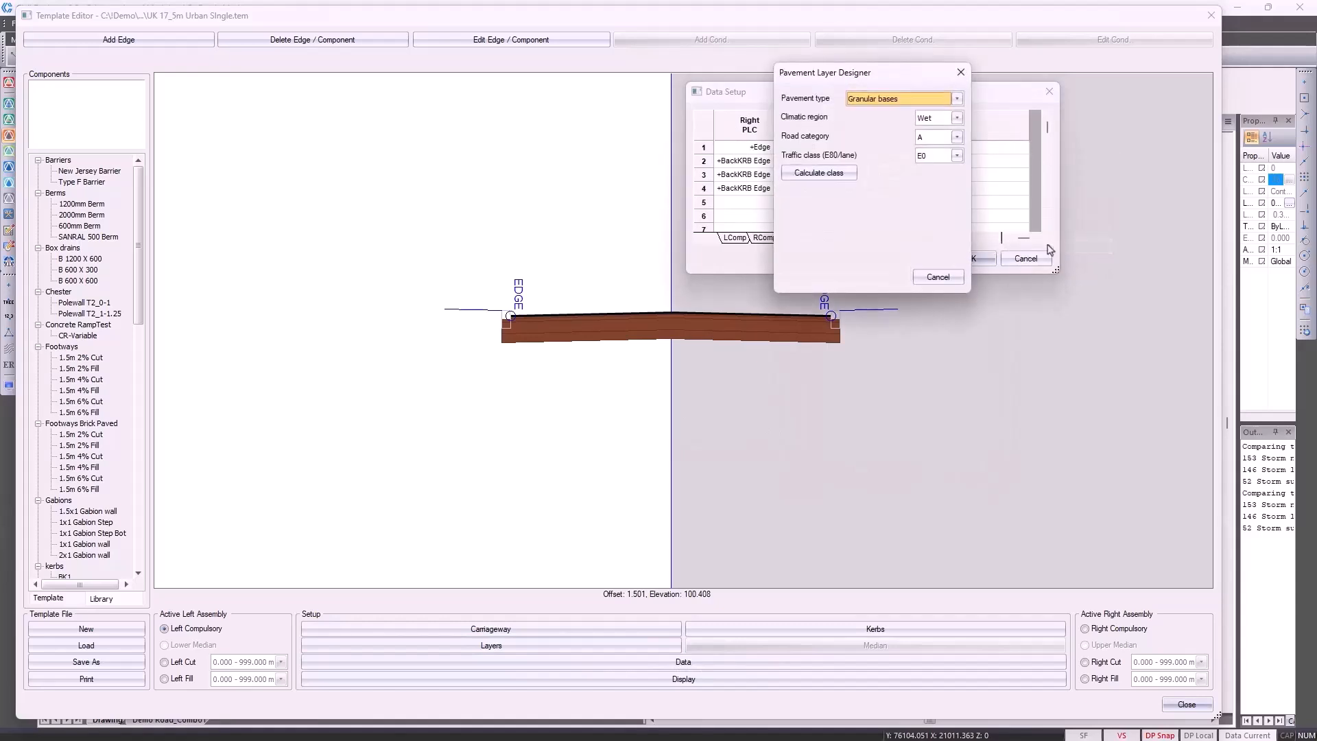
Step: Fill the layer table with the AG, BC/BS, C3 and C4 pavement design for bitumen hot-mix bases, road category A, traffic class E3
{"action": "left_click", "coordinate": [939, 102]}
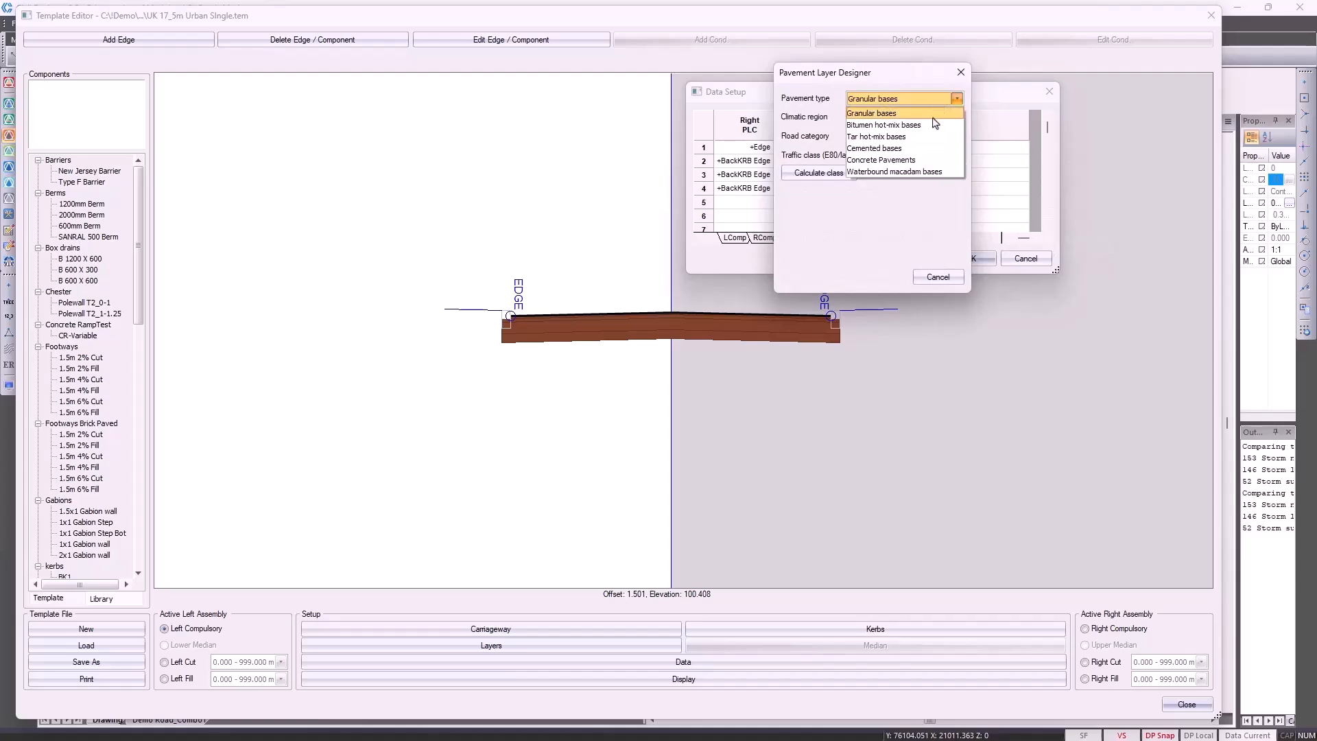
{"action": "left_click", "coordinate": [934, 125]}
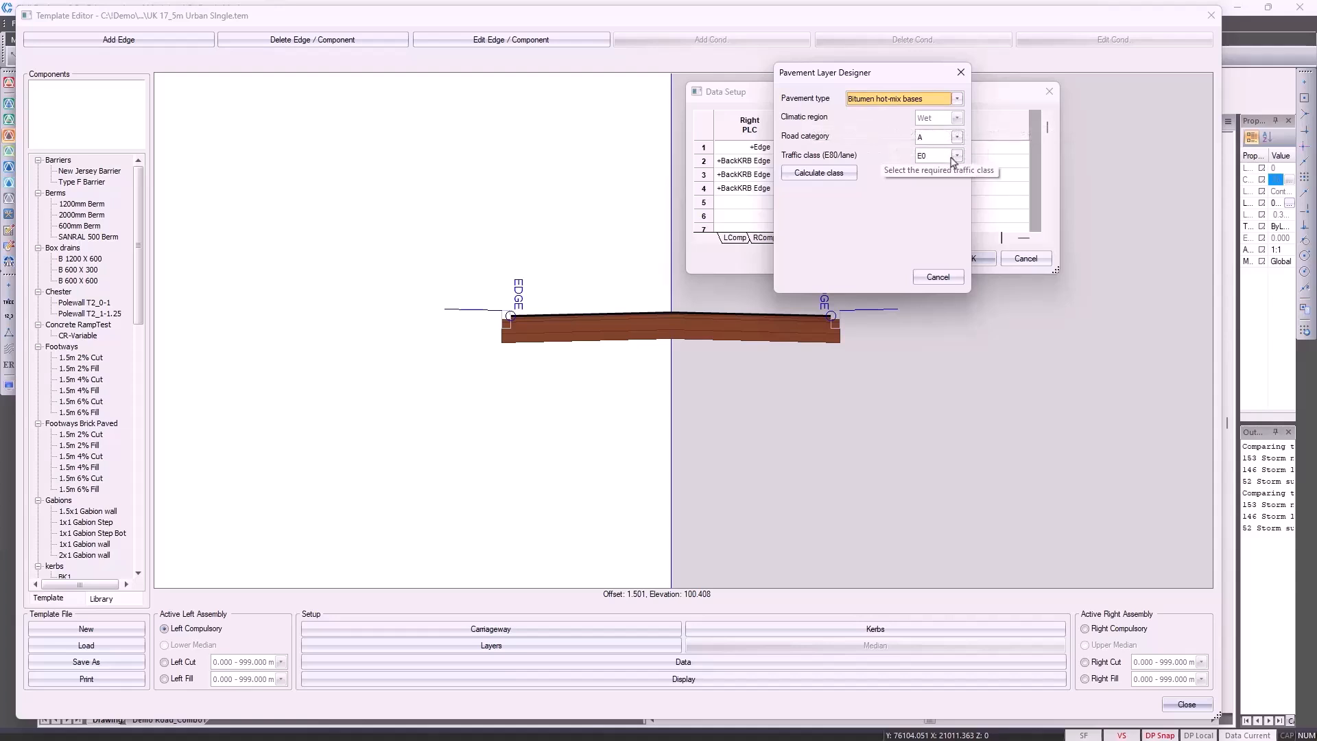
{"action": "left_click", "coordinate": [820, 173]}
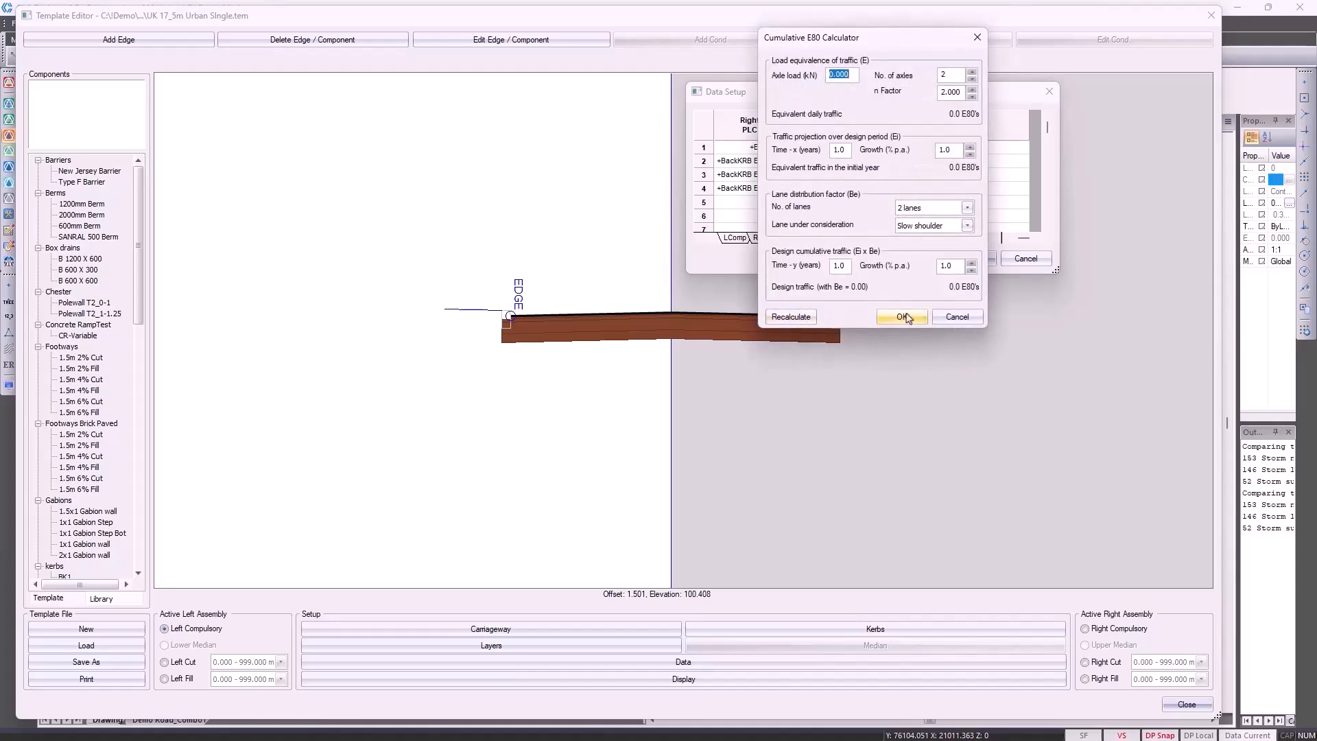
{"action": "left_click", "coordinate": [947, 320]}
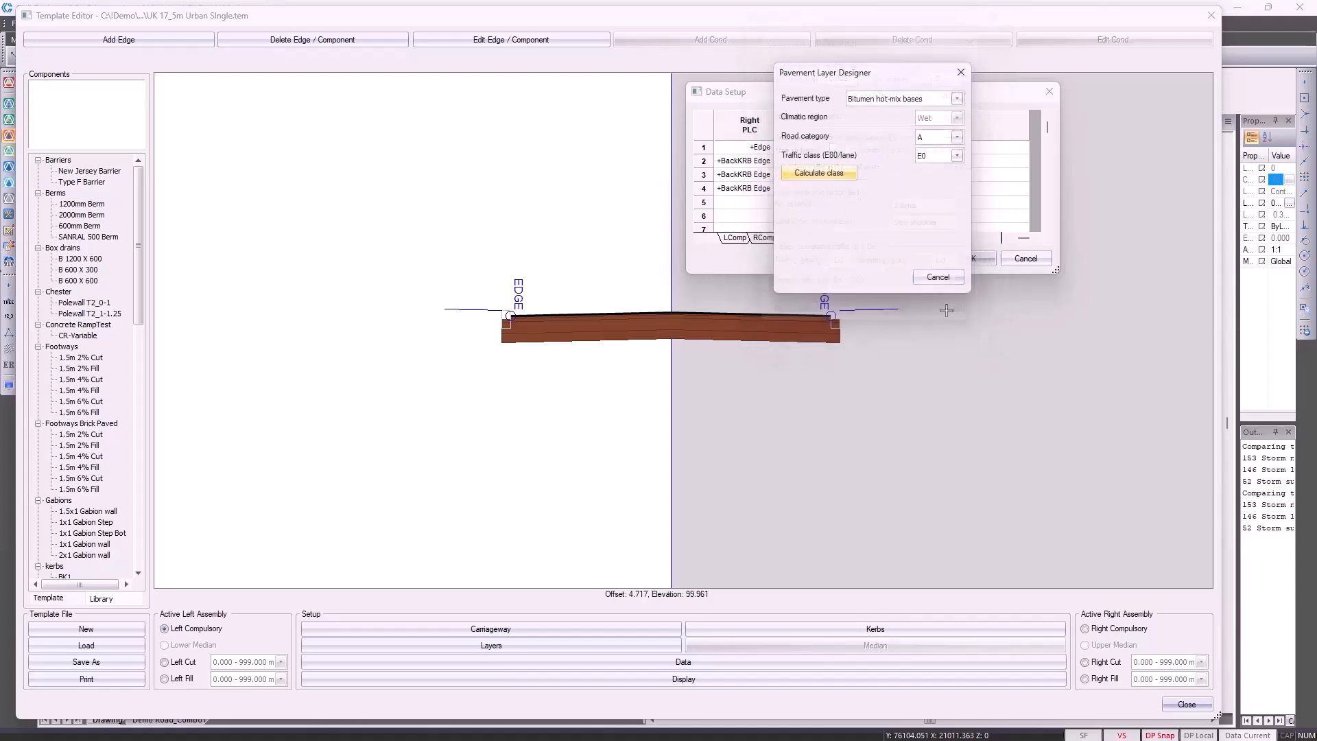
{"action": "left_click", "coordinate": [958, 157]}
{"action": "left_click", "coordinate": [934, 199]}
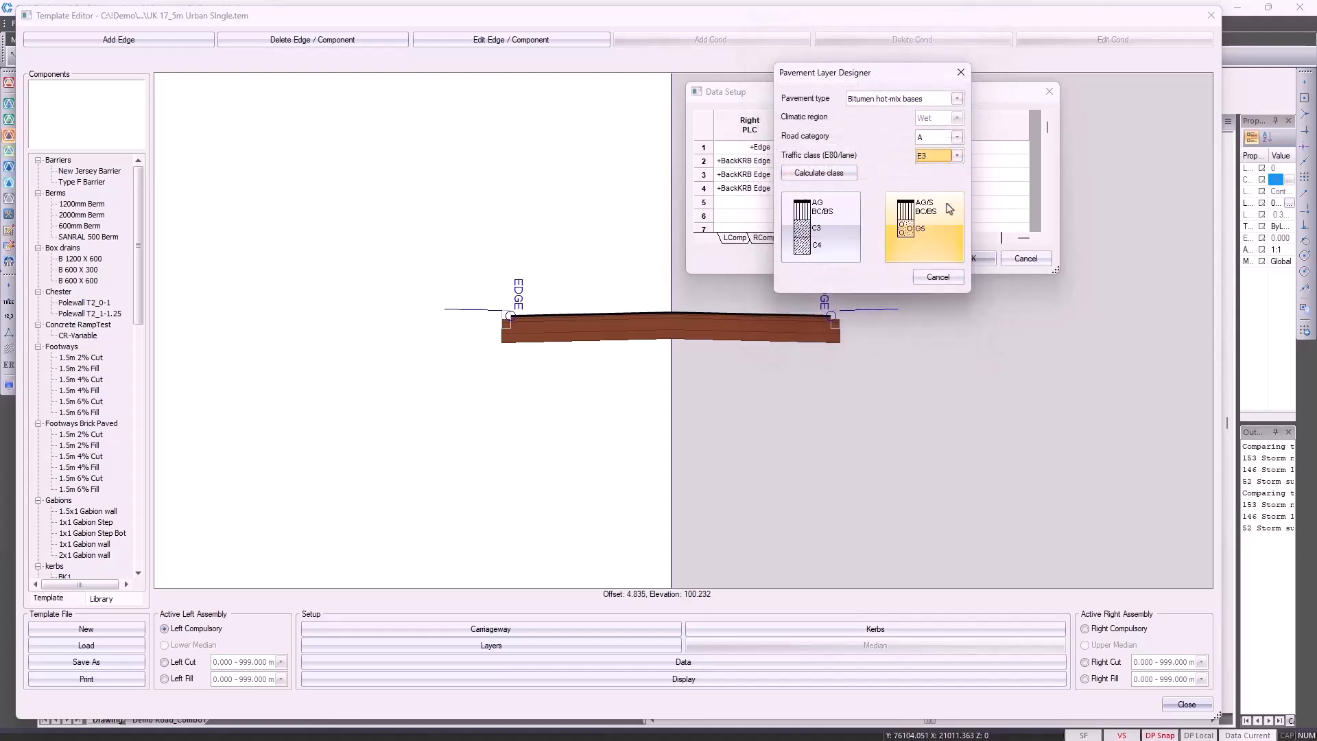
{"action": "left_click", "coordinate": [821, 227]}
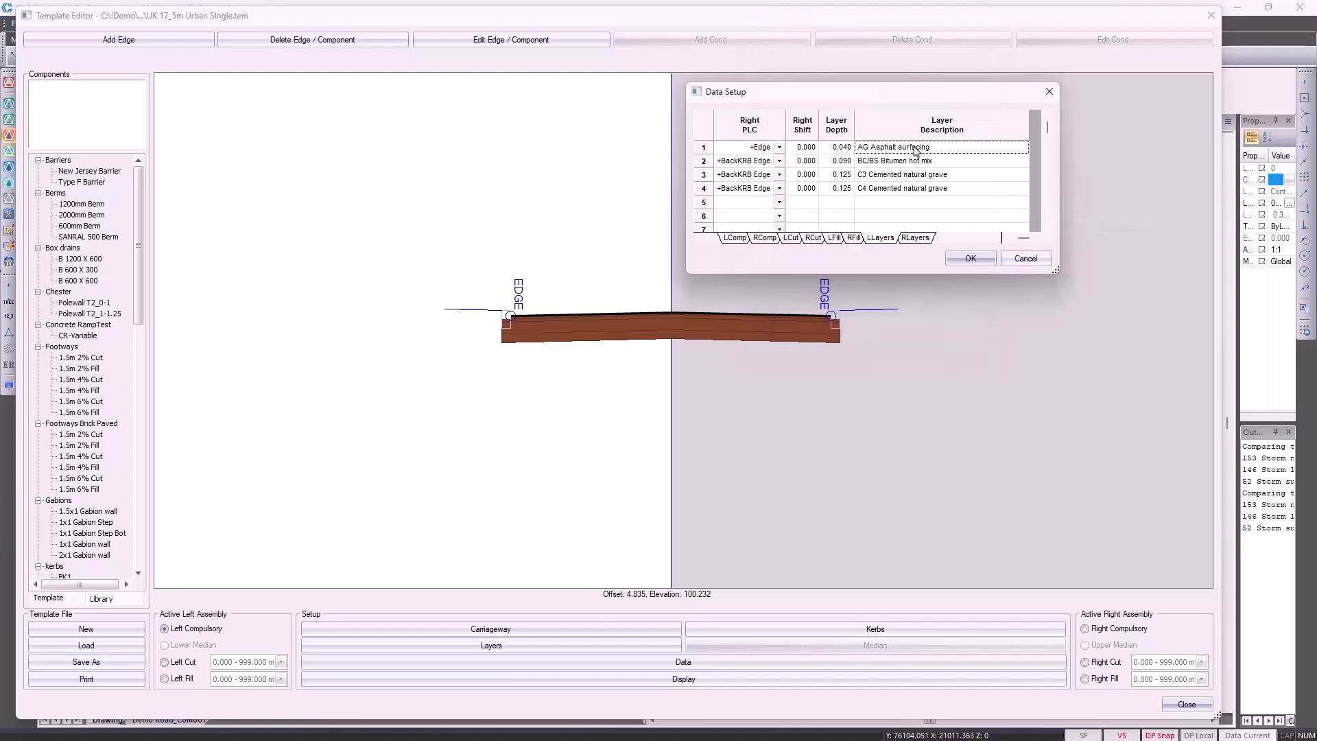
Step: View the UK Flexible Pavements file in the Pavement Designer, leave it without saving, and apply the layer setup to the template
{"action": "right_click", "coordinate": [914, 149]}
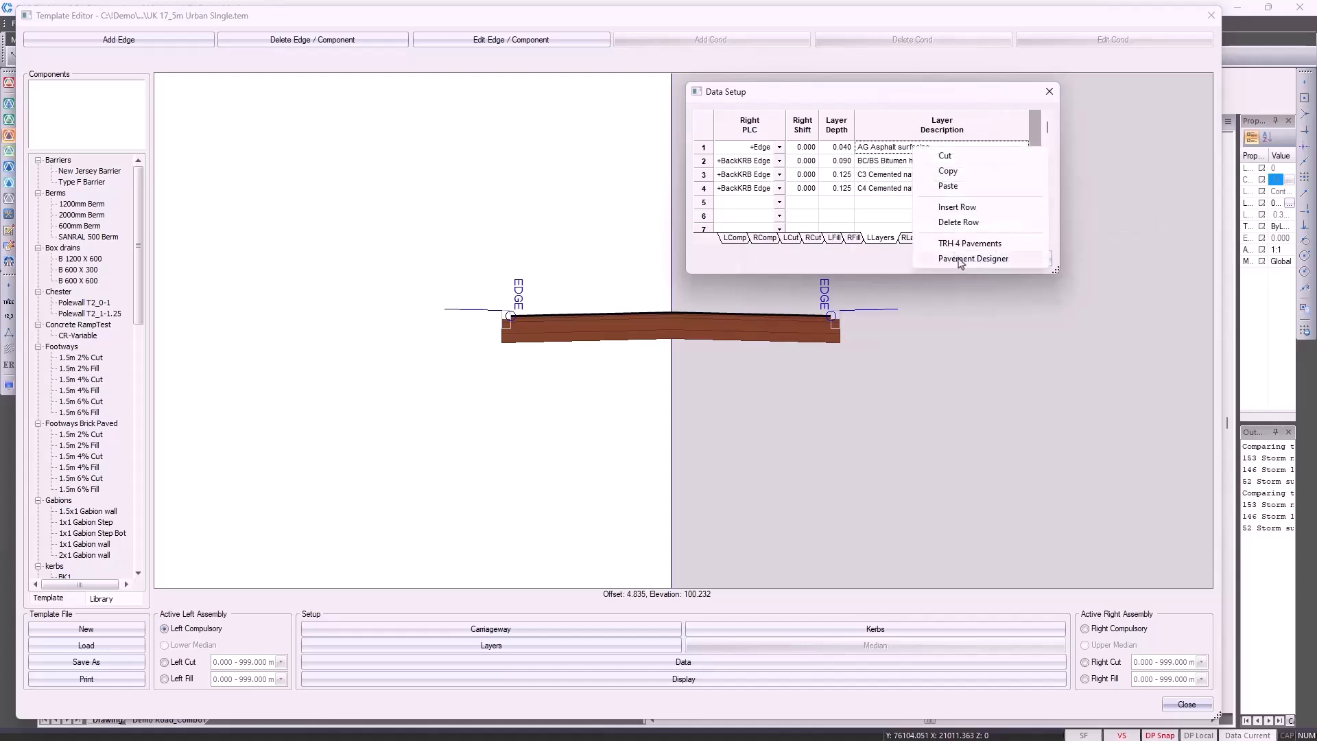
{"action": "left_click", "coordinate": [1006, 260]}
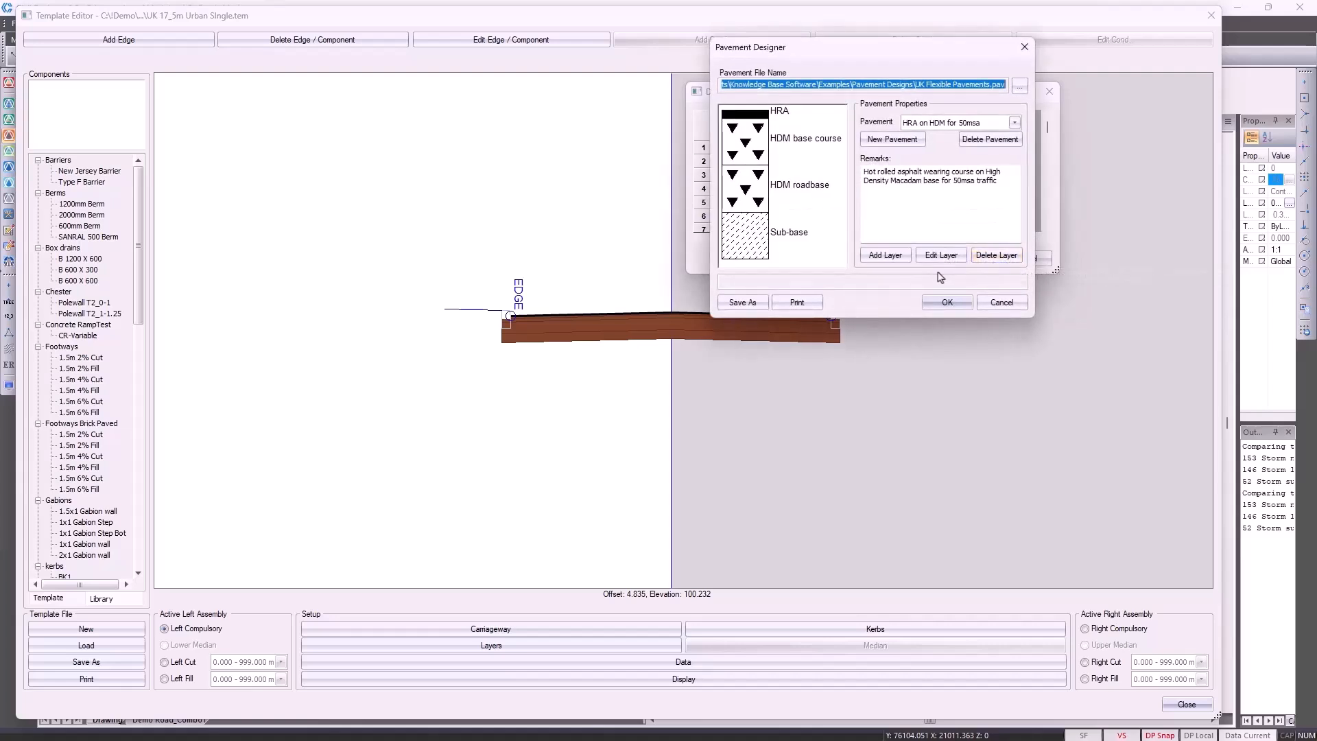
{"action": "left_click", "coordinate": [988, 304]}
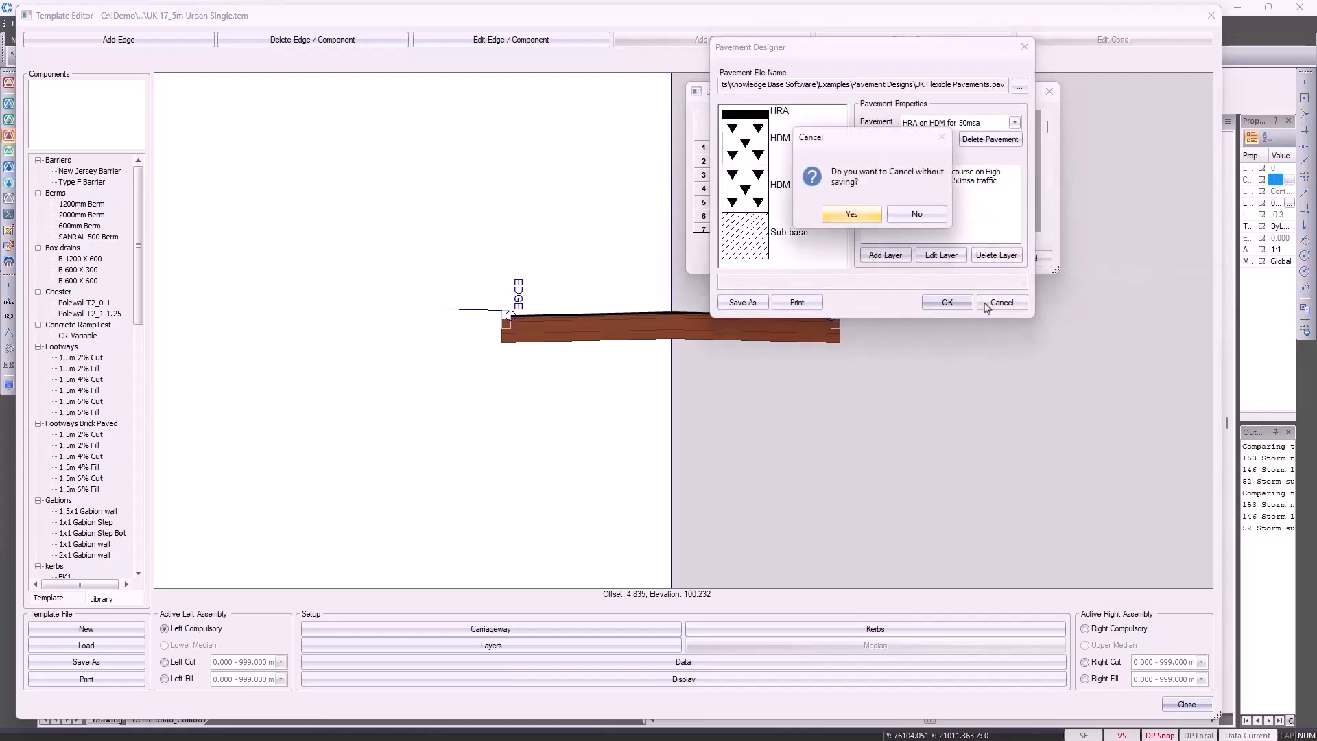
{"action": "left_click", "coordinate": [857, 215]}
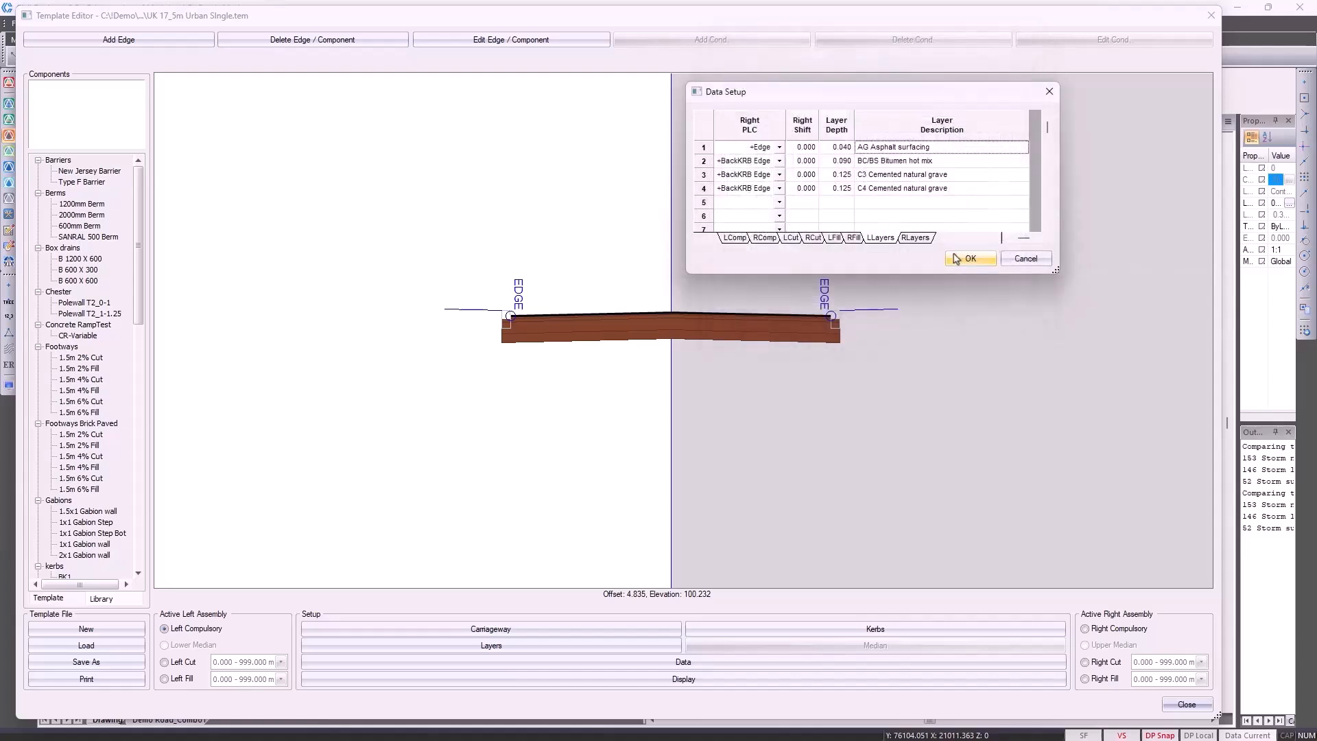
{"action": "left_click", "coordinate": [955, 259]}
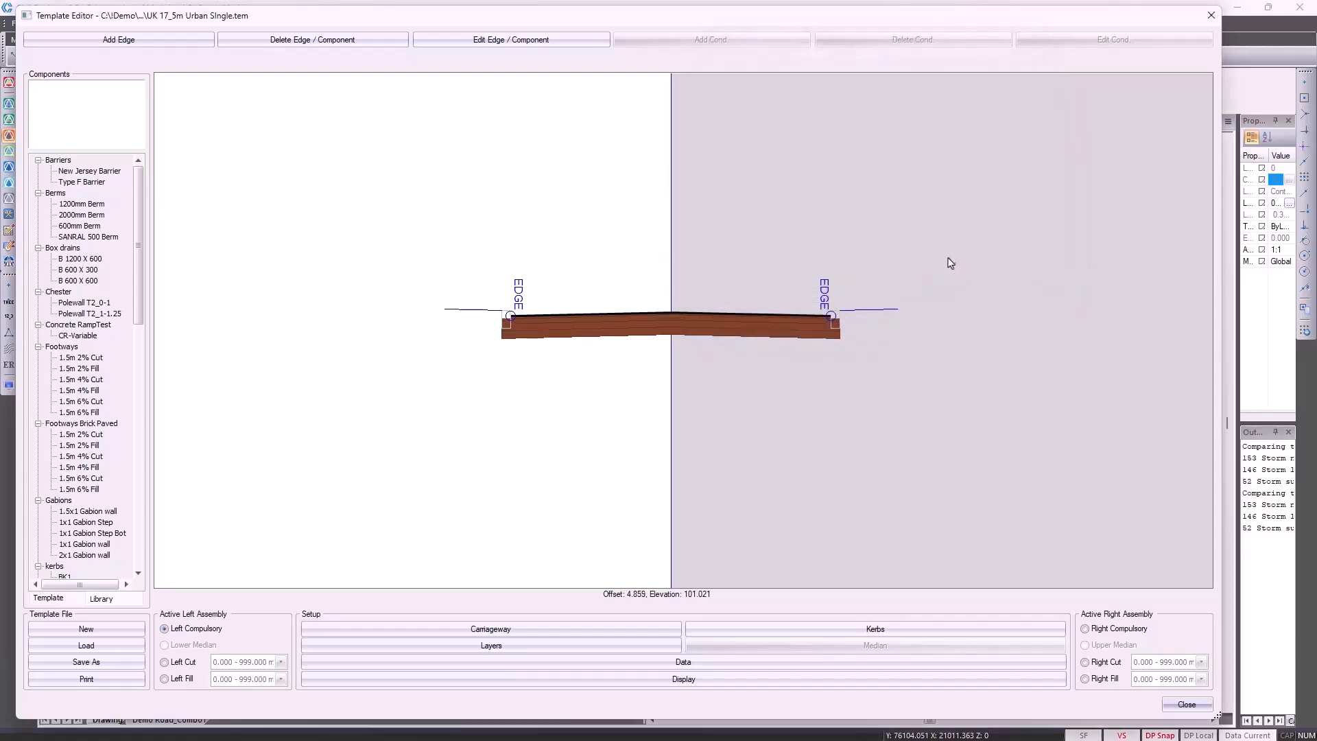
Step: Browse the component library and add the SANRAL v-drain at the outer end of the template's left compulsory assembly
{"action": "left_click", "coordinate": [82, 172]}
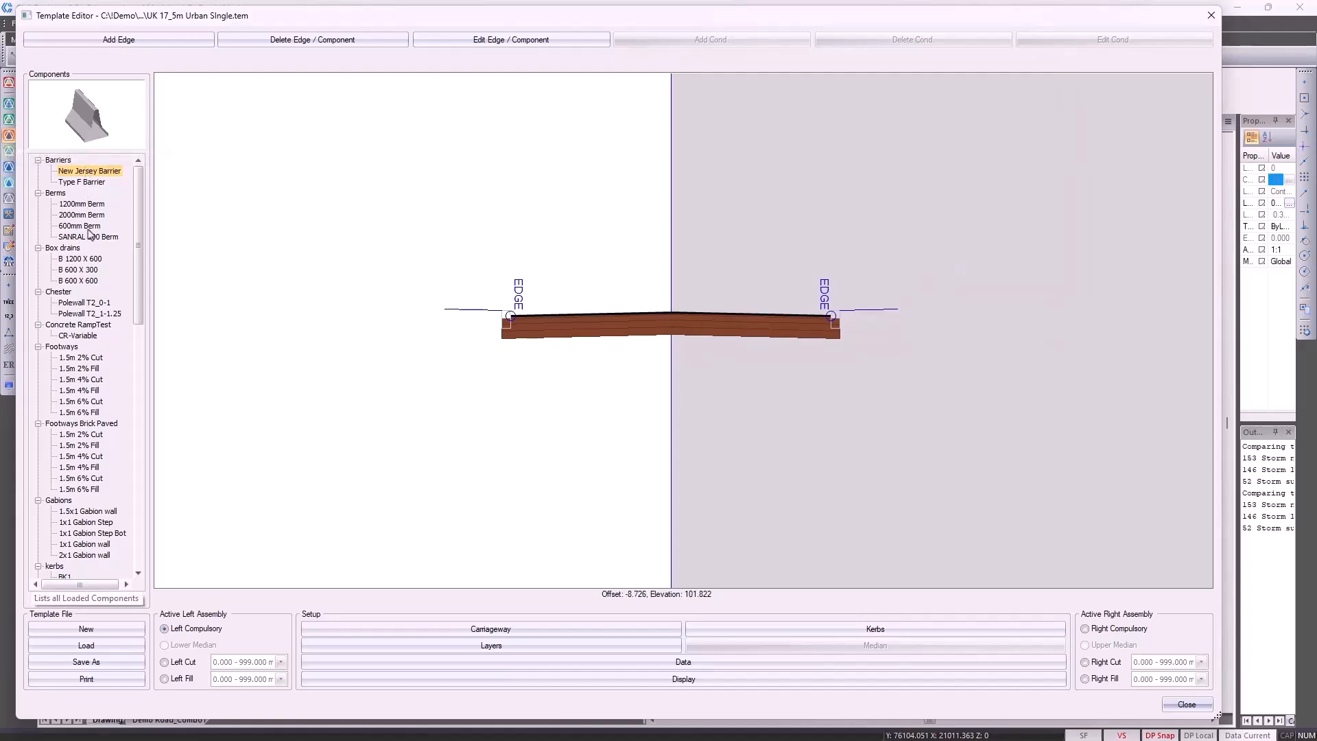
{"action": "scroll", "coordinate": [96, 382], "scroll_direction": "down", "scroll_amount": 1}
{"action": "scroll", "coordinate": [95, 382], "scroll_direction": "down", "scroll_amount": 6}
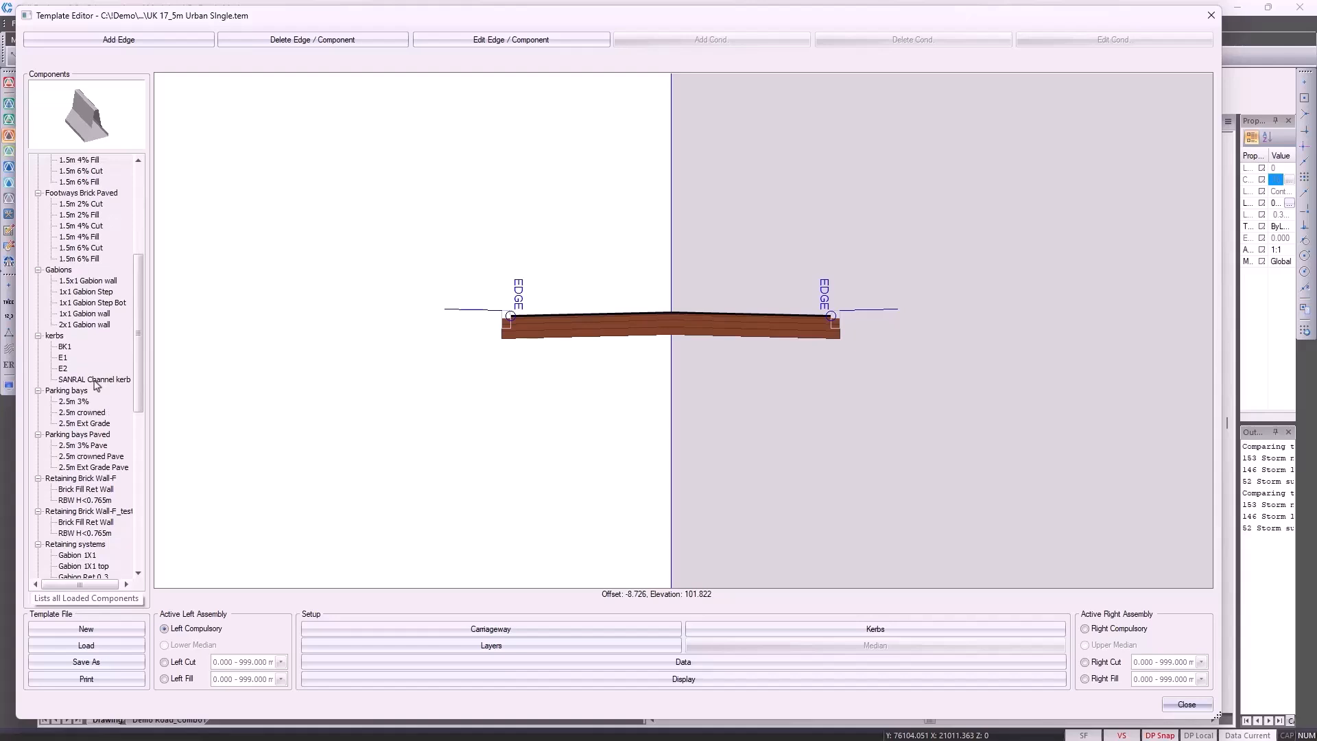
{"action": "scroll", "coordinate": [95, 384], "scroll_direction": "down", "scroll_amount": 3}
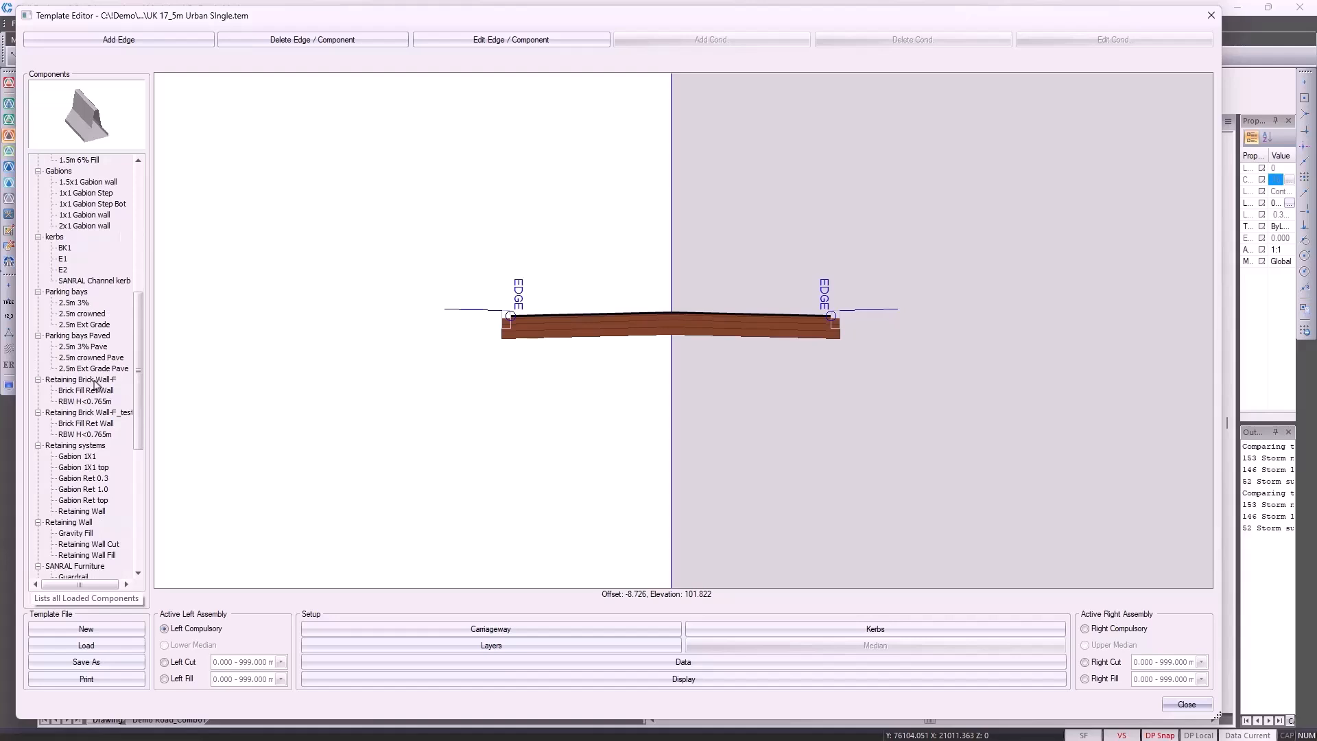
{"action": "scroll", "coordinate": [95, 384], "scroll_direction": "down", "scroll_amount": 1}
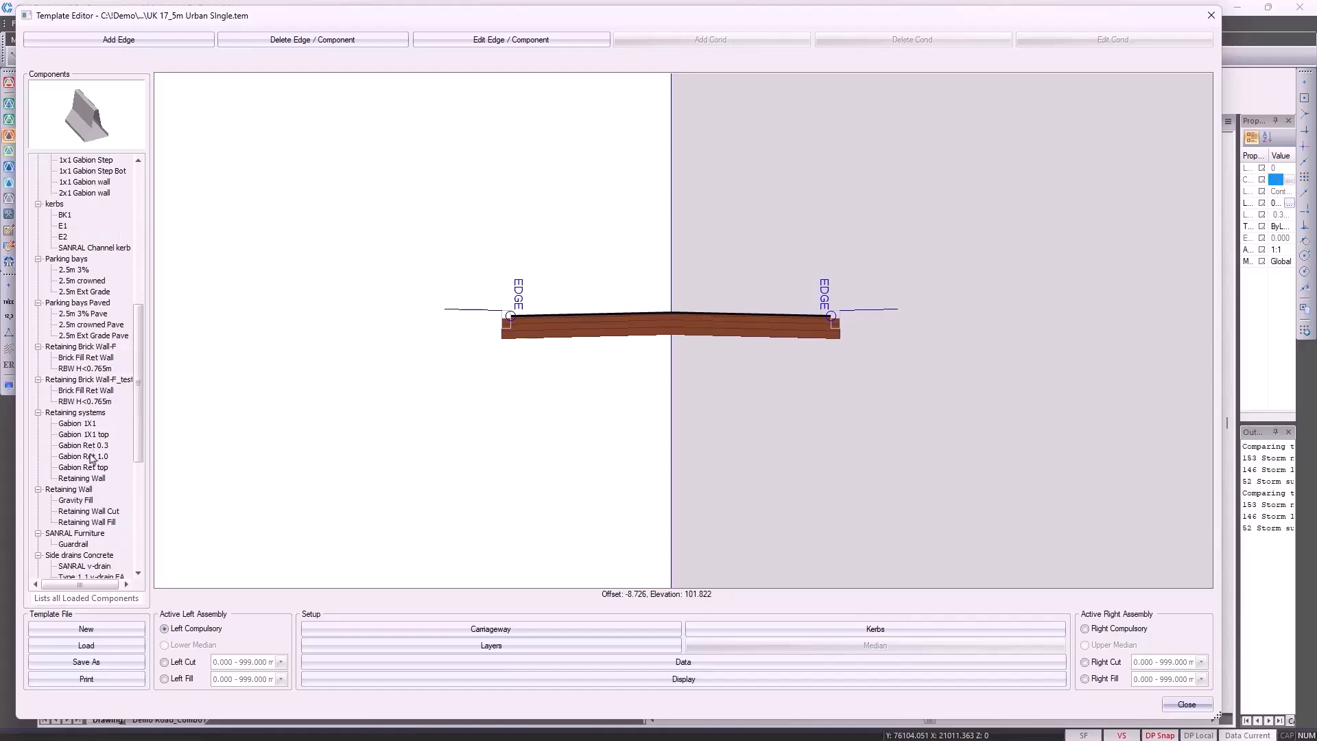
{"action": "scroll", "coordinate": [91, 459], "scroll_direction": "down", "scroll_amount": 1}
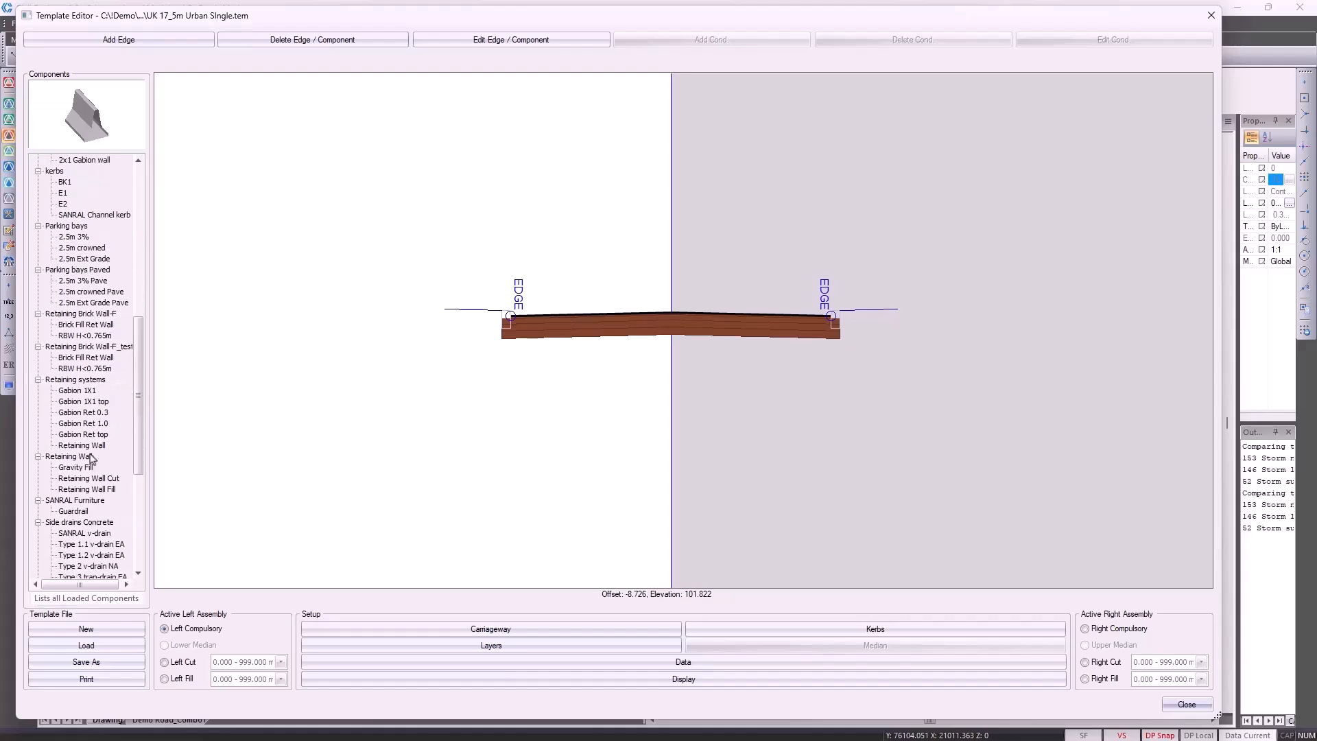
{"action": "left_click", "coordinate": [85, 512]}
{"action": "left_click", "coordinate": [92, 534]}
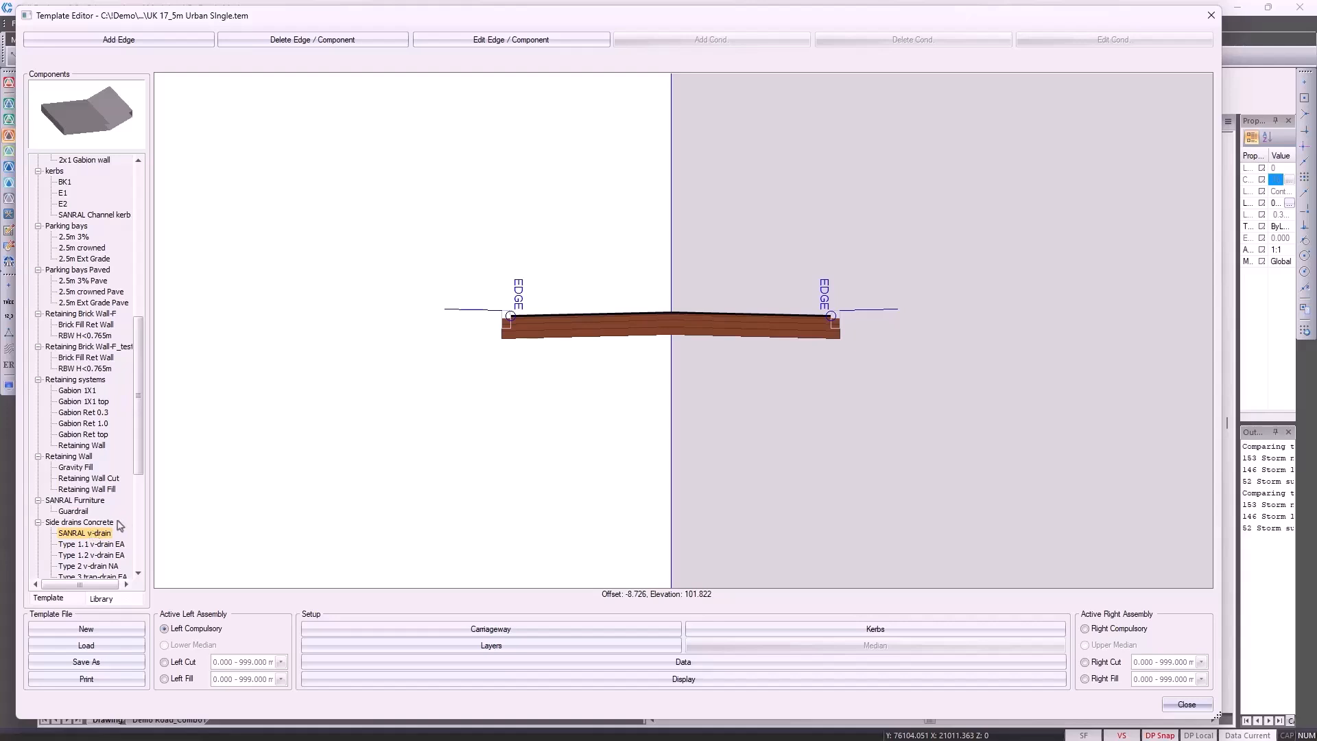
{"action": "double_click", "coordinate": [96, 534]}
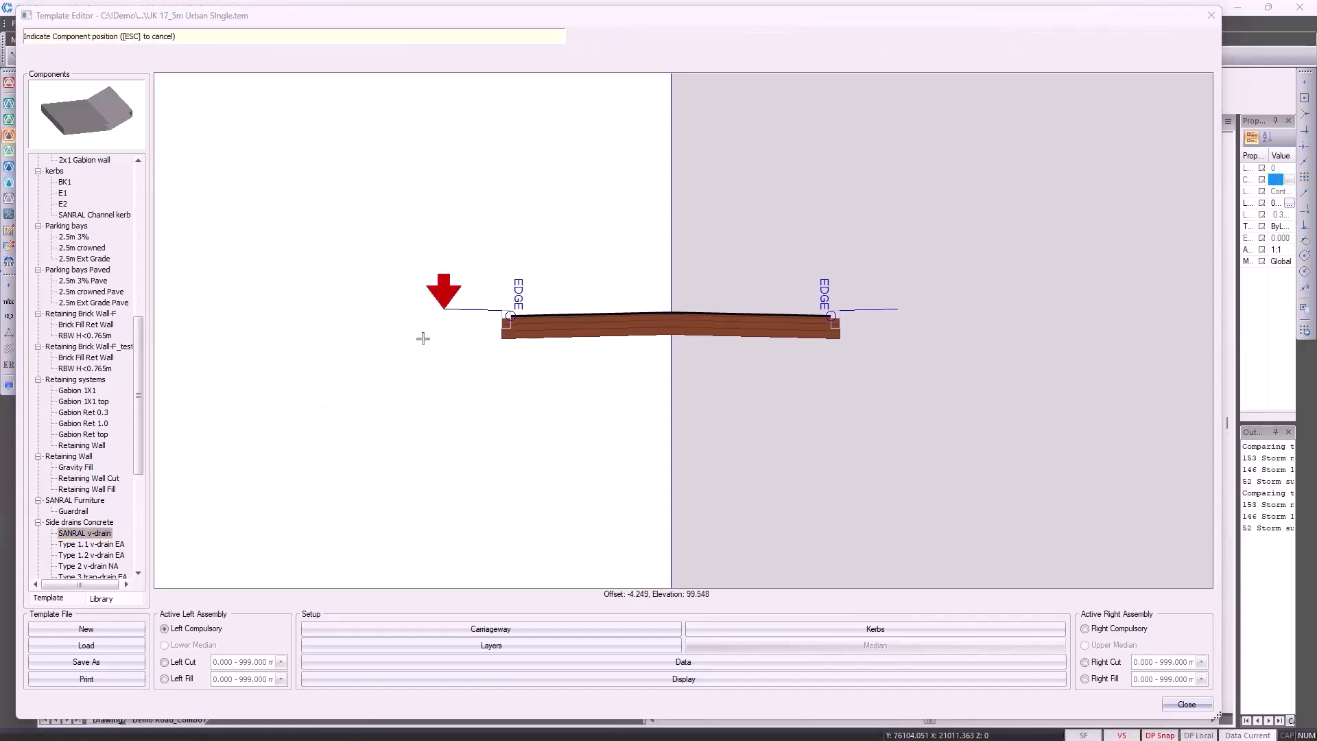
{"action": "left_click", "coordinate": [459, 354]}
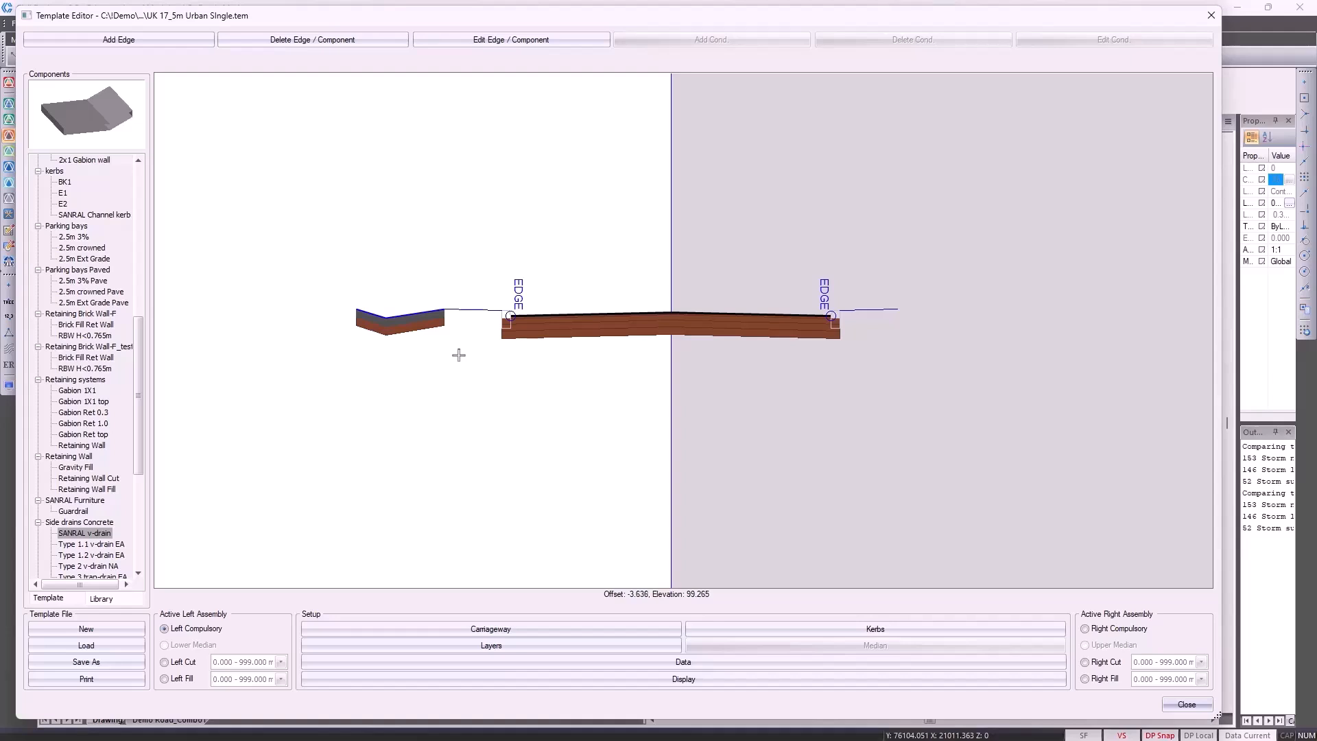
Step: Delete the SANRAL v-drain from the left compulsory assembly and end the deletion command
{"action": "left_click", "coordinate": [312, 41]}
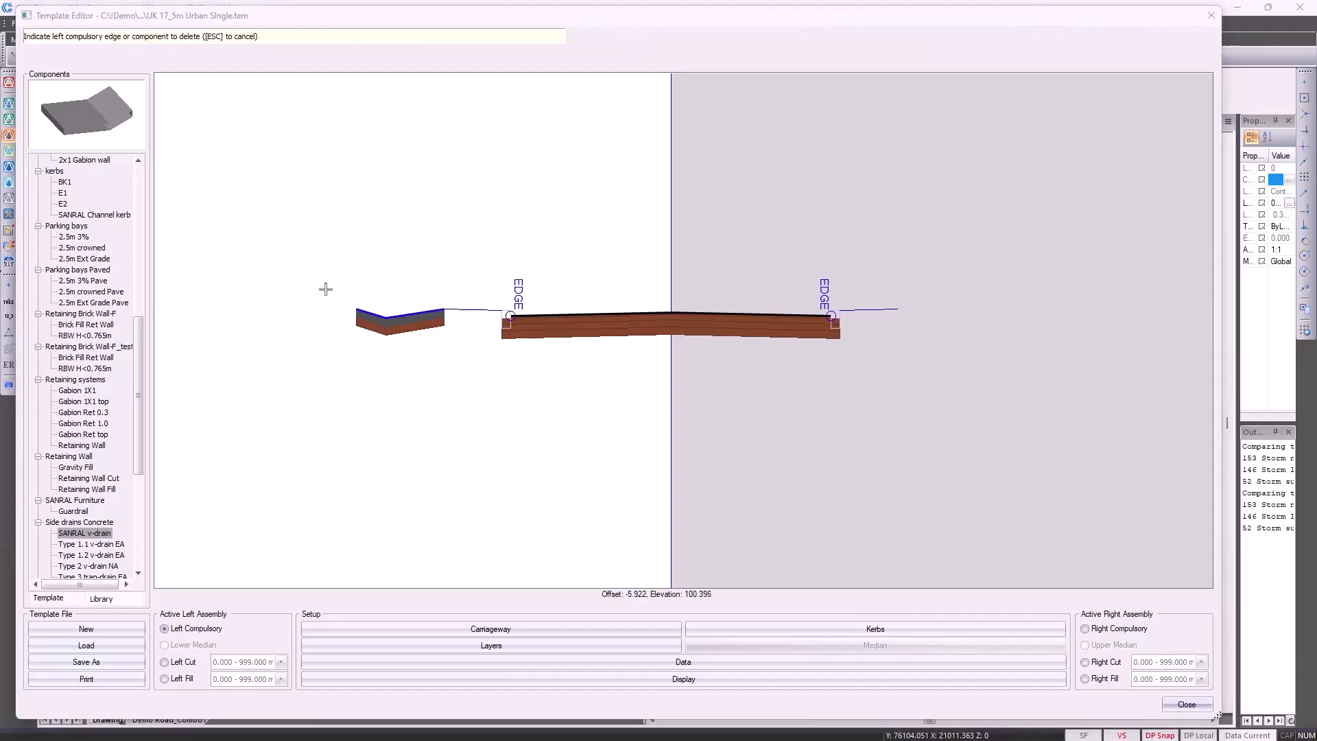
{"action": "left_click", "coordinate": [325, 288]}
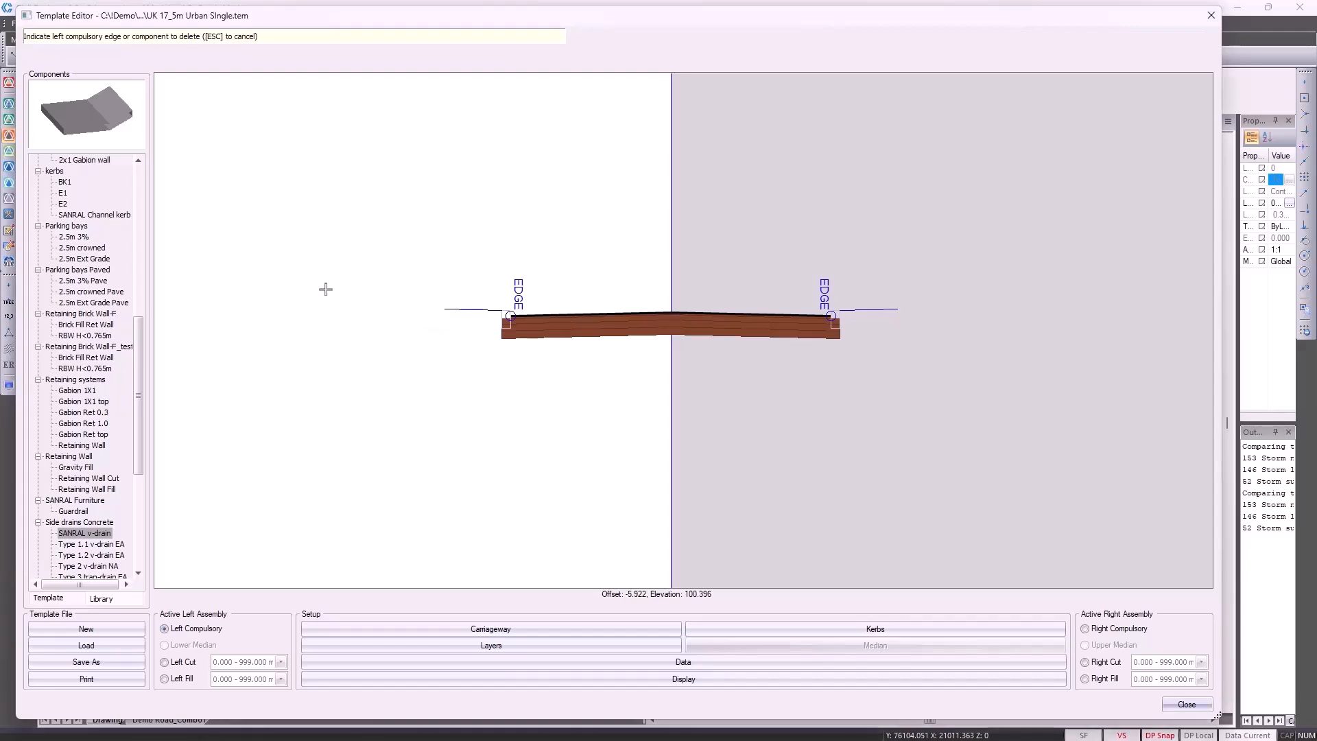
{"action": "key", "text": "Escape"}
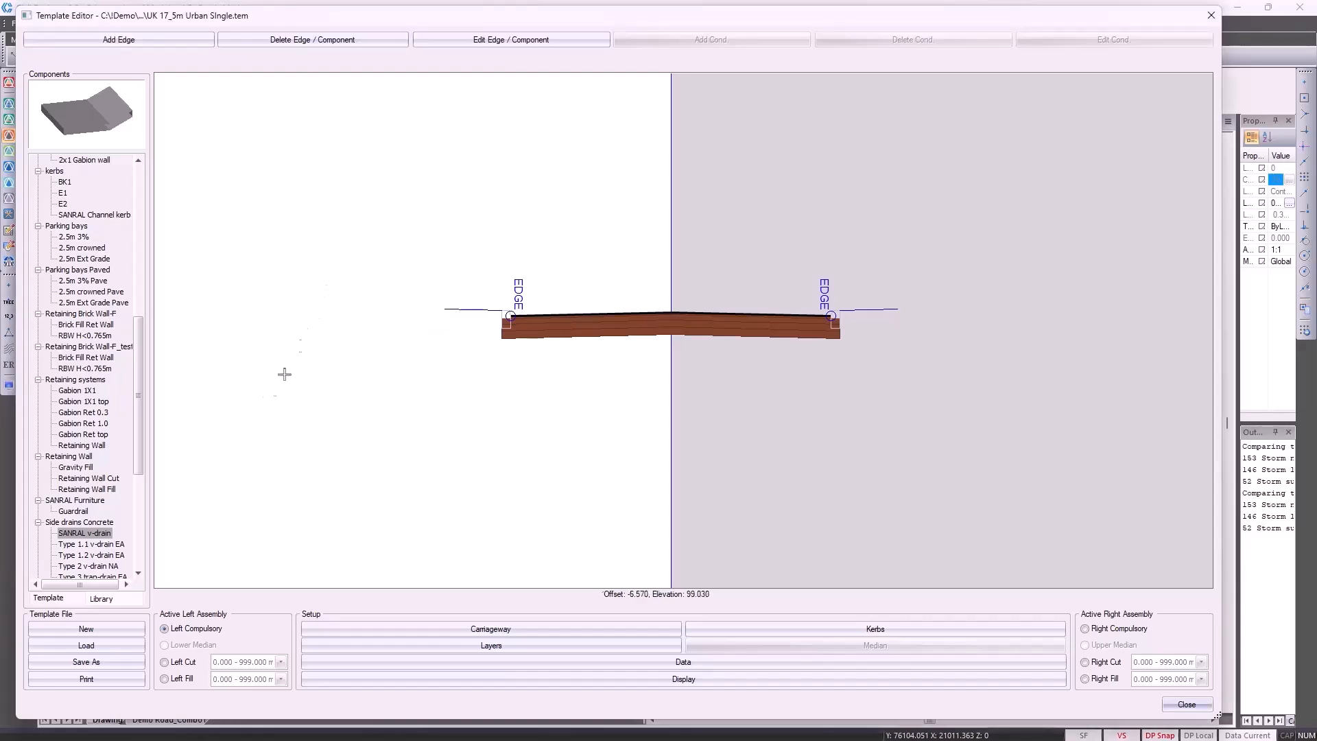
Step: Load the template Dual Example.tem from the 5_Integration of Modules folder and show its full cross-section
{"action": "left_click", "coordinate": [88, 650]}
{"action": "left_click", "coordinate": [609, 397]}
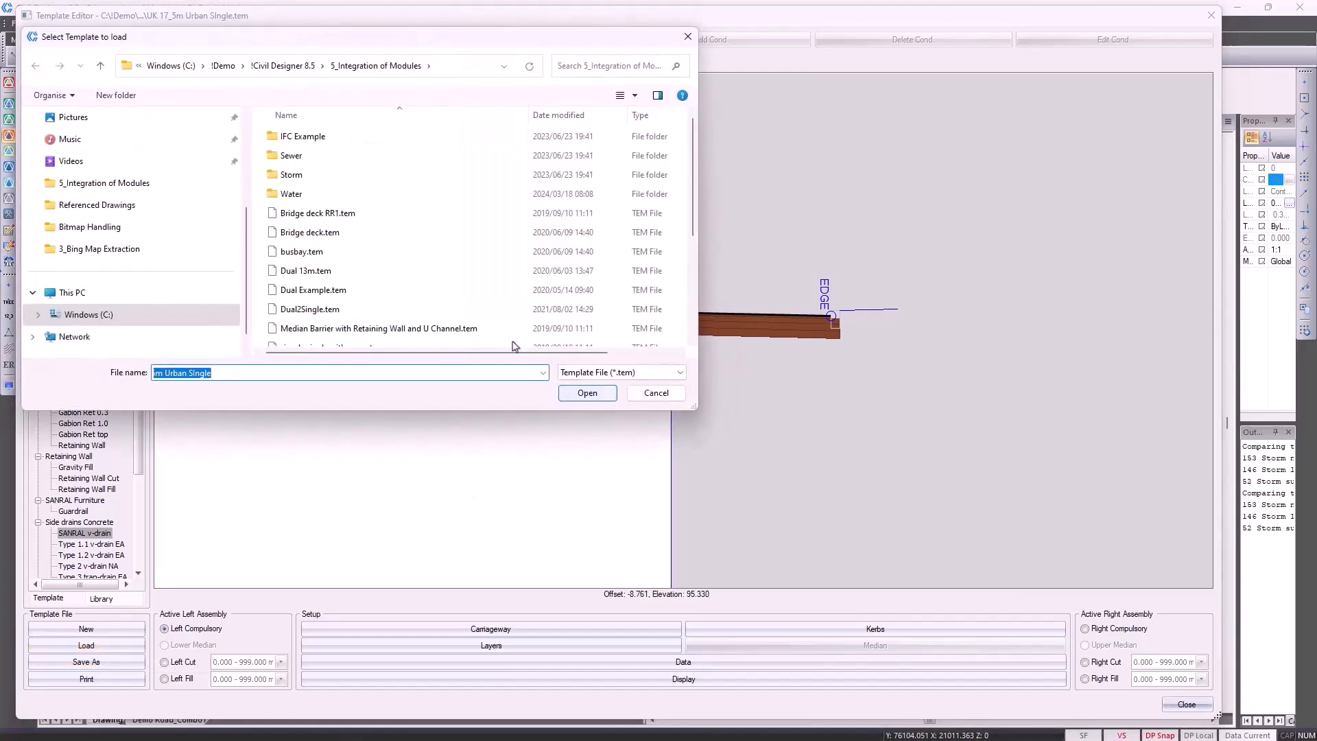
{"action": "double_click", "coordinate": [363, 291]}
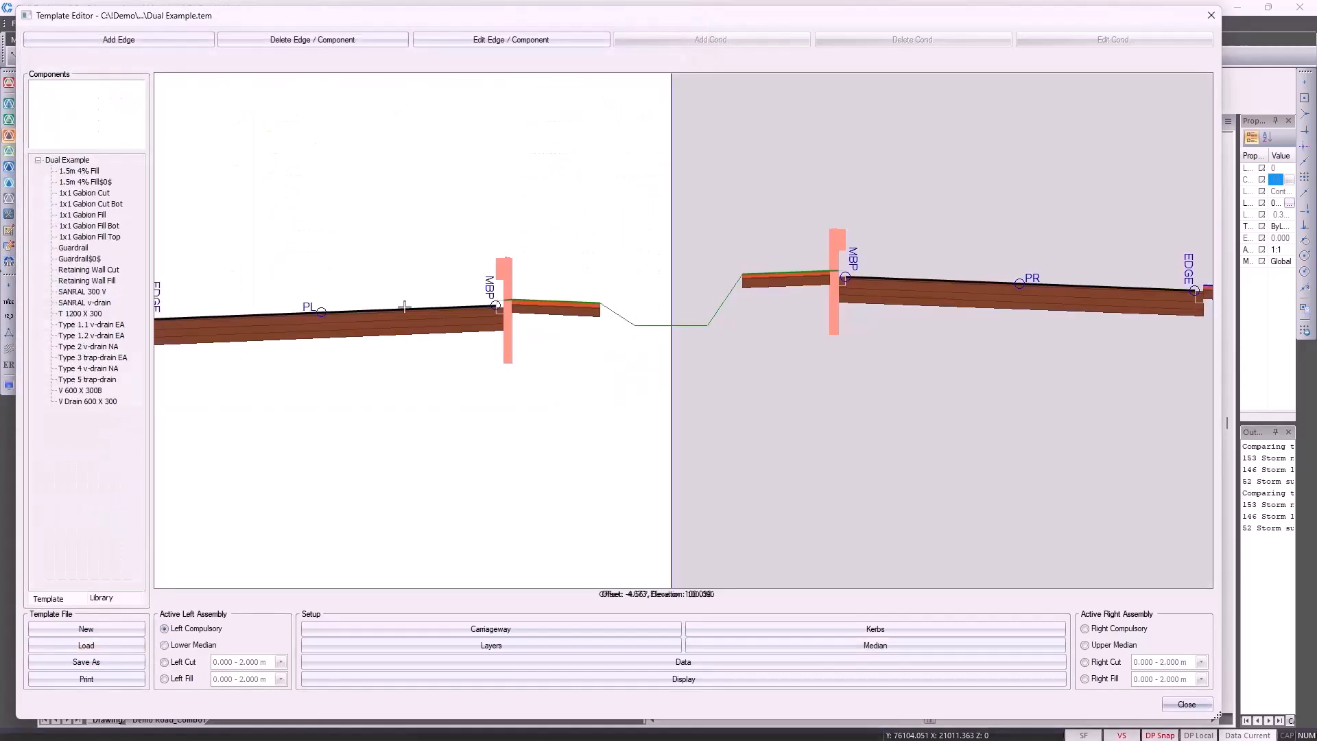
{"action": "scroll", "coordinate": [675, 330], "scroll_direction": "down", "scroll_amount": 3}
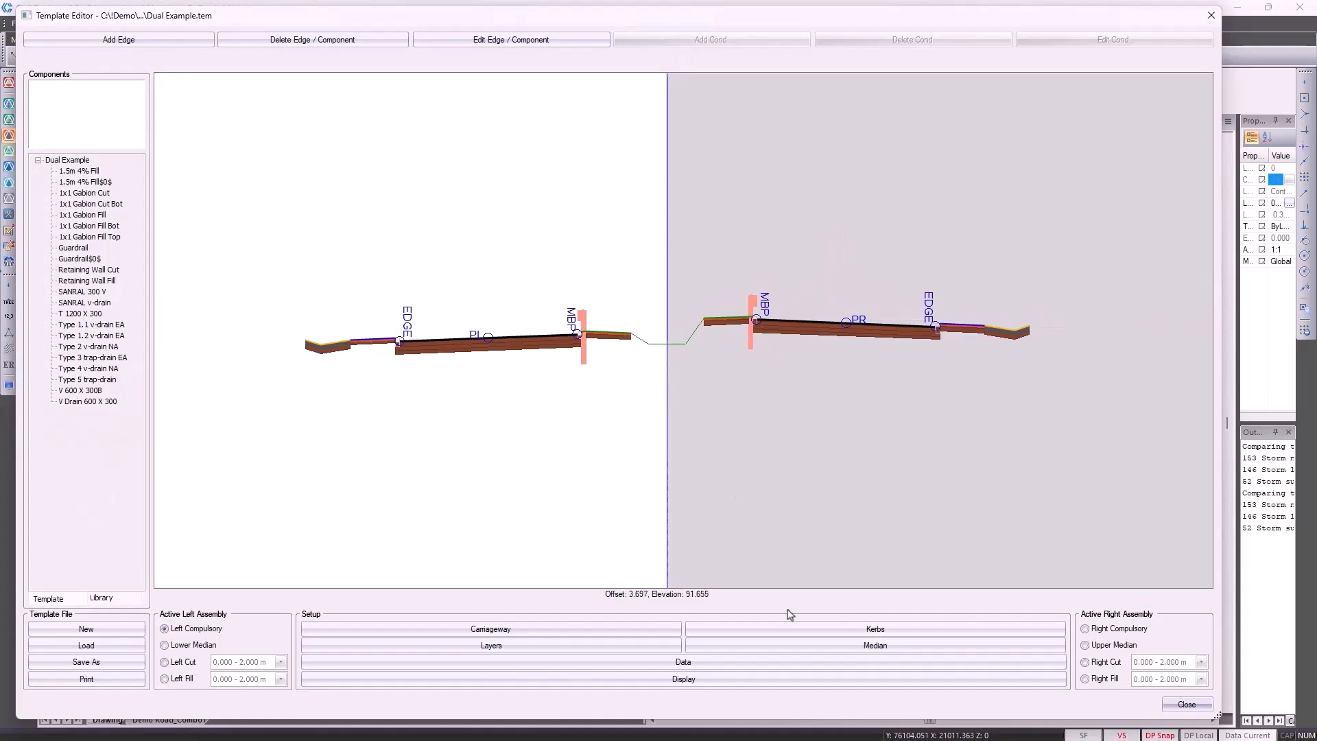
Step: Examine the dual template's median setup and its median join type options, leaving them without changes
{"action": "left_click", "coordinate": [800, 645]}
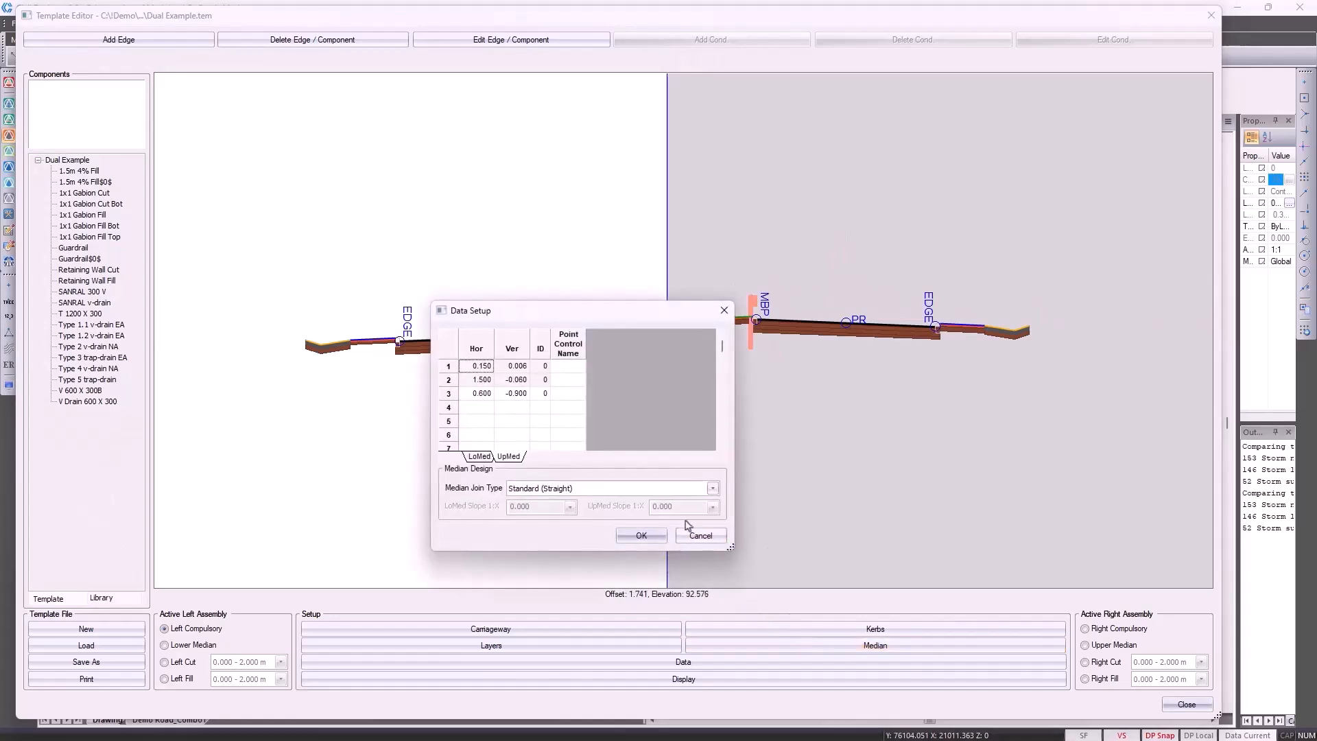
{"action": "left_click", "coordinate": [691, 493]}
{"action": "left_click", "coordinate": [691, 502]}
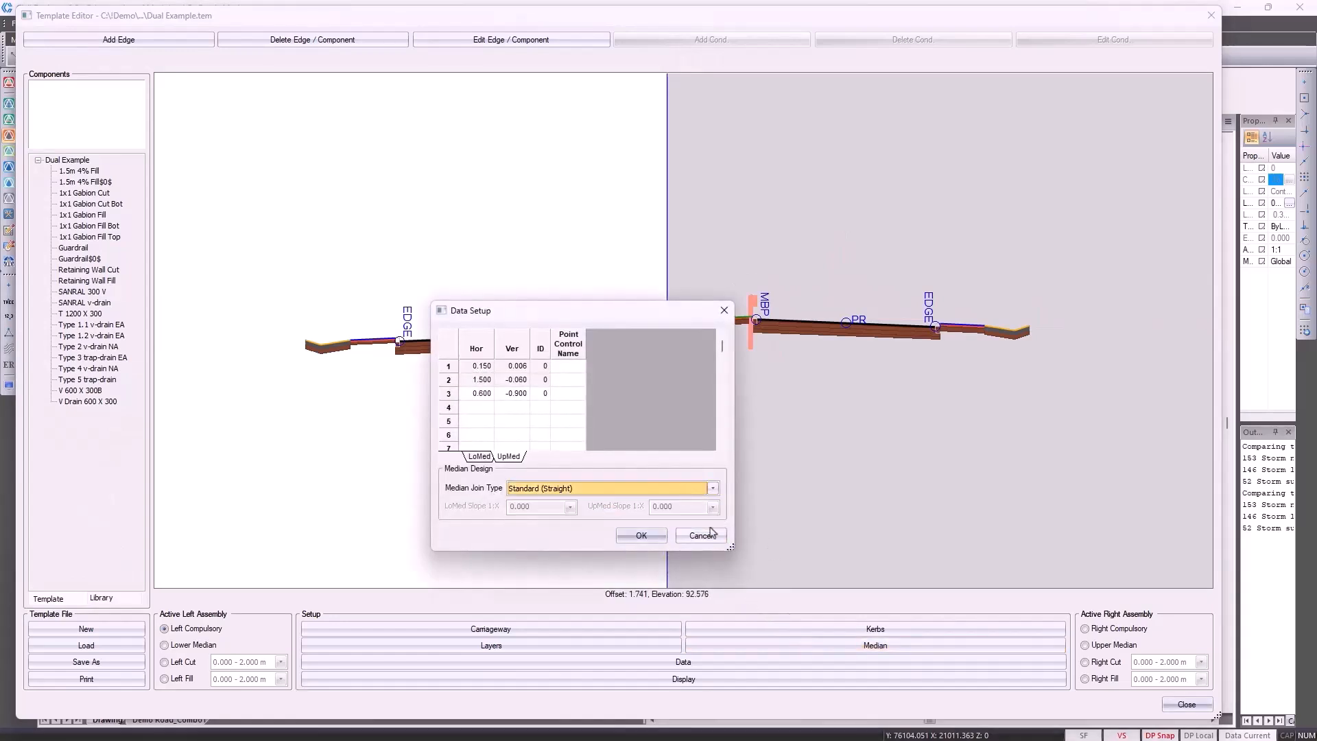
{"action": "left_click", "coordinate": [703, 535]}
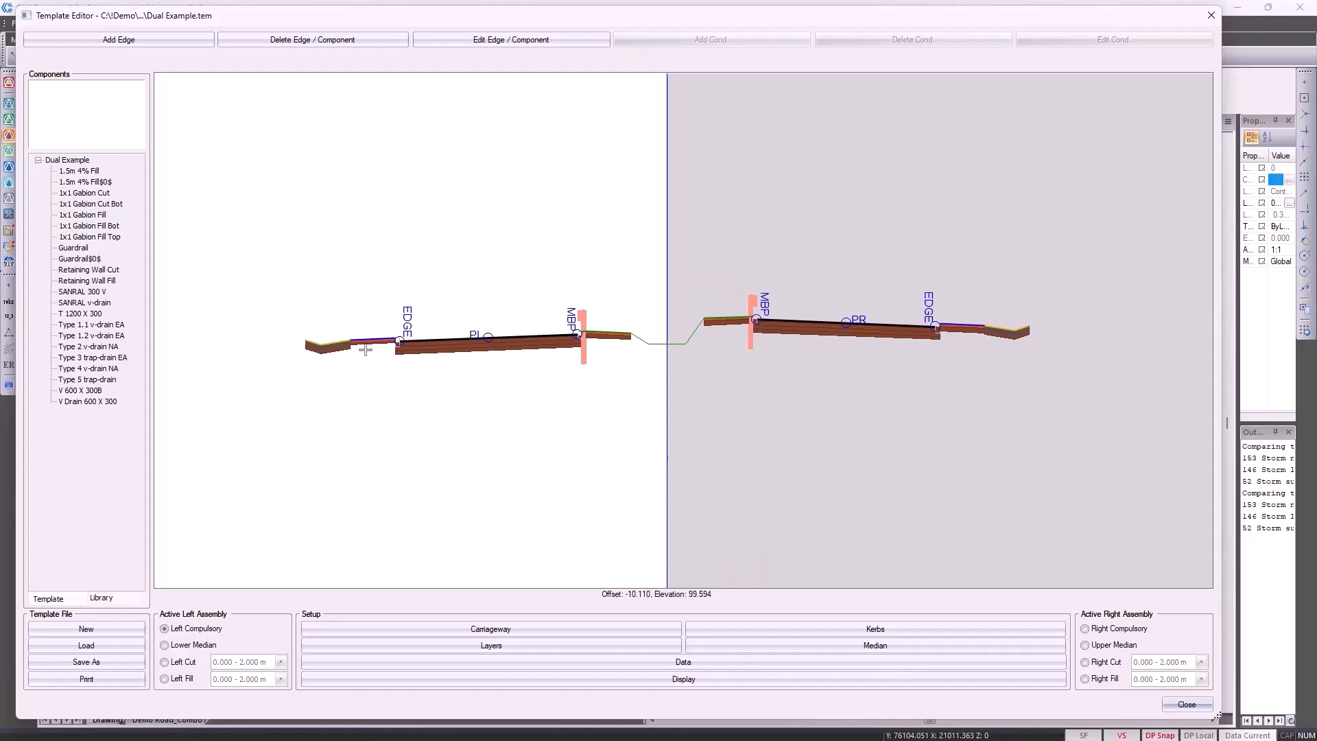
{"action": "scroll", "coordinate": [676, 341], "scroll_direction": "down", "scroll_amount": 1}
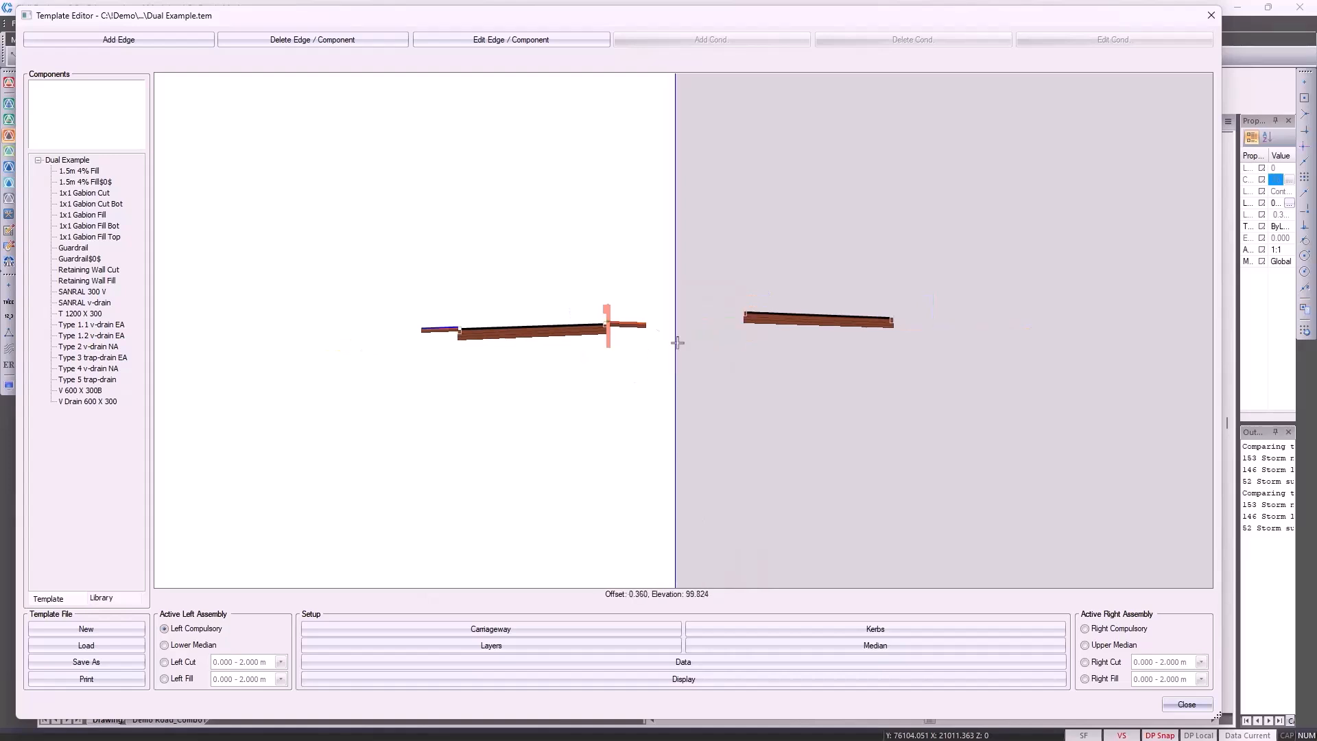
{"action": "scroll", "coordinate": [677, 342], "scroll_direction": "down", "scroll_amount": 1}
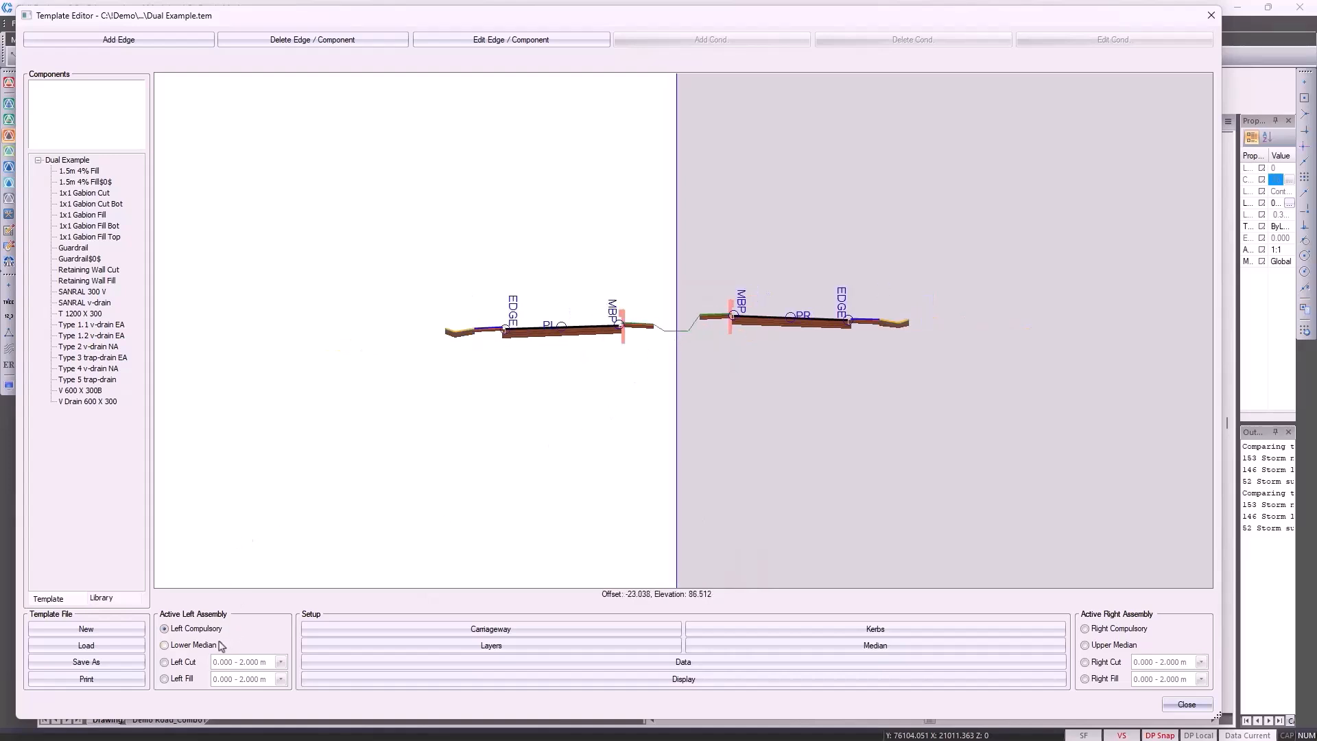
Step: Activate the left cut assembly and step through its height conditions up to the 6.000 - 999.000 m range
{"action": "left_click", "coordinate": [192, 670]}
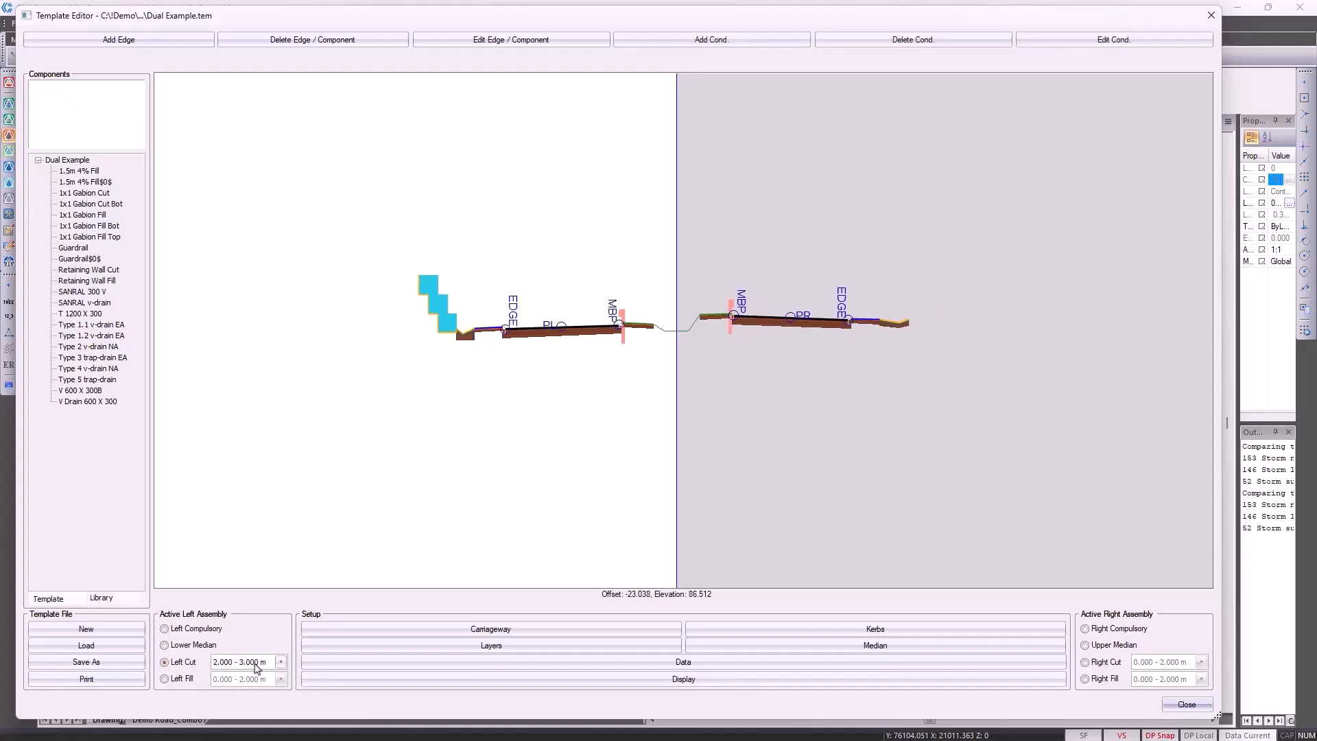
{"action": "scroll", "coordinate": [255, 669], "scroll_direction": "down", "scroll_amount": 1}
{"action": "scroll", "coordinate": [257, 669], "scroll_direction": "down", "scroll_amount": 1}
{"action": "scroll", "coordinate": [256, 668], "scroll_direction": "down", "scroll_amount": 1}
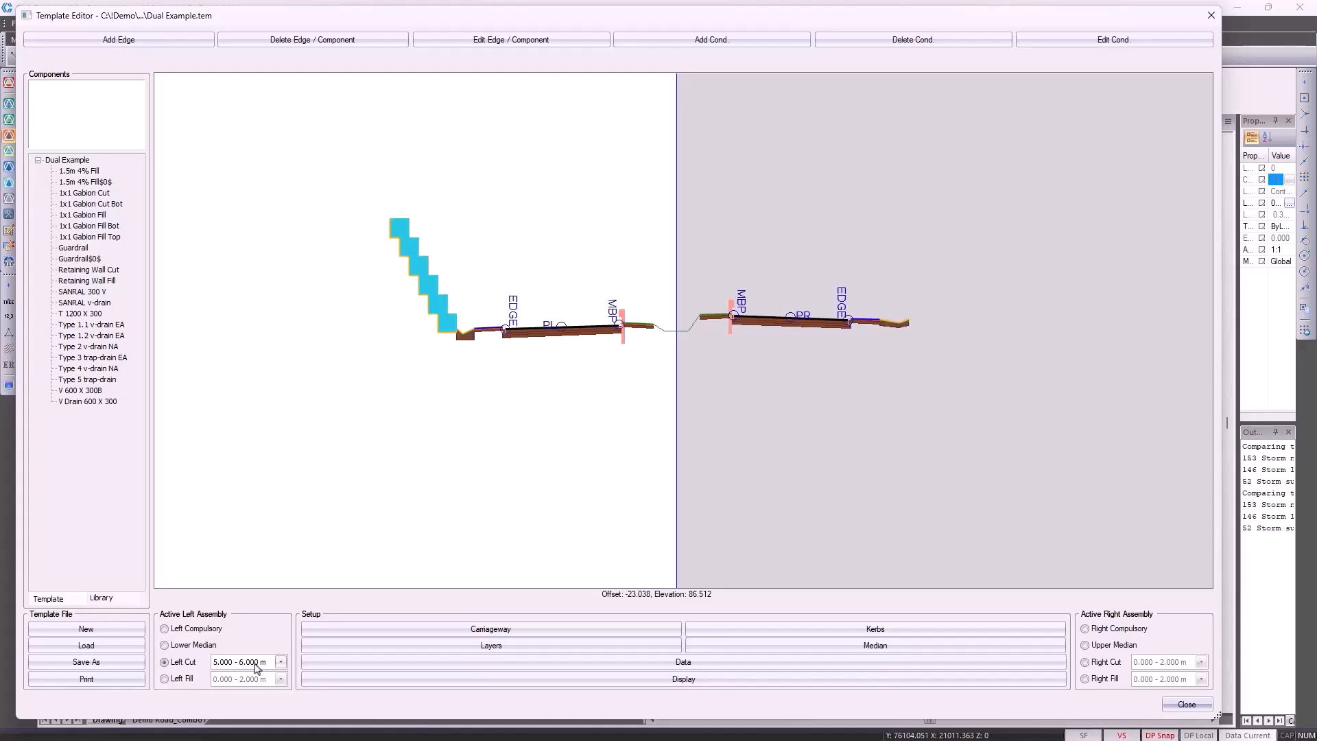
{"action": "scroll", "coordinate": [257, 669], "scroll_direction": "down", "scroll_amount": 1}
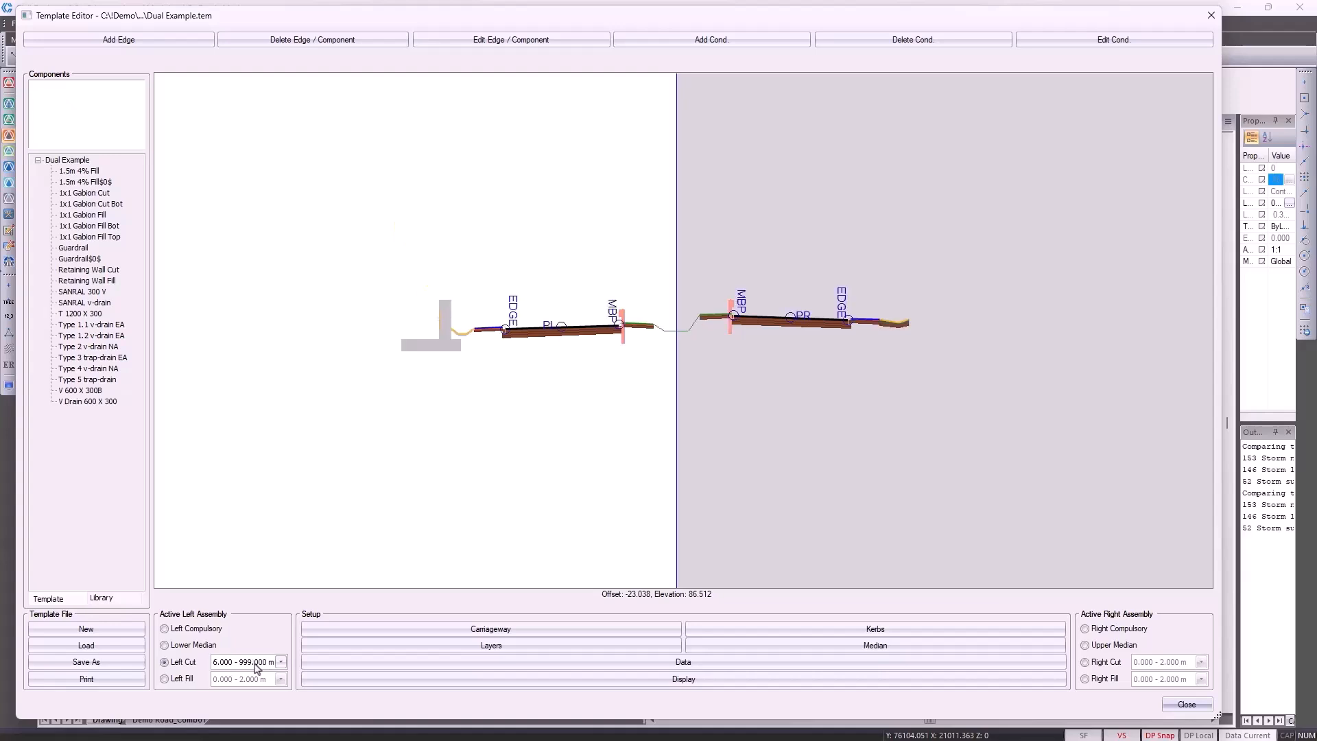
Step: Draw a four-point test ground line sloping from high left to low right across the template, close the editor and accept the road template paths
{"action": "right_click", "coordinate": [591, 399]}
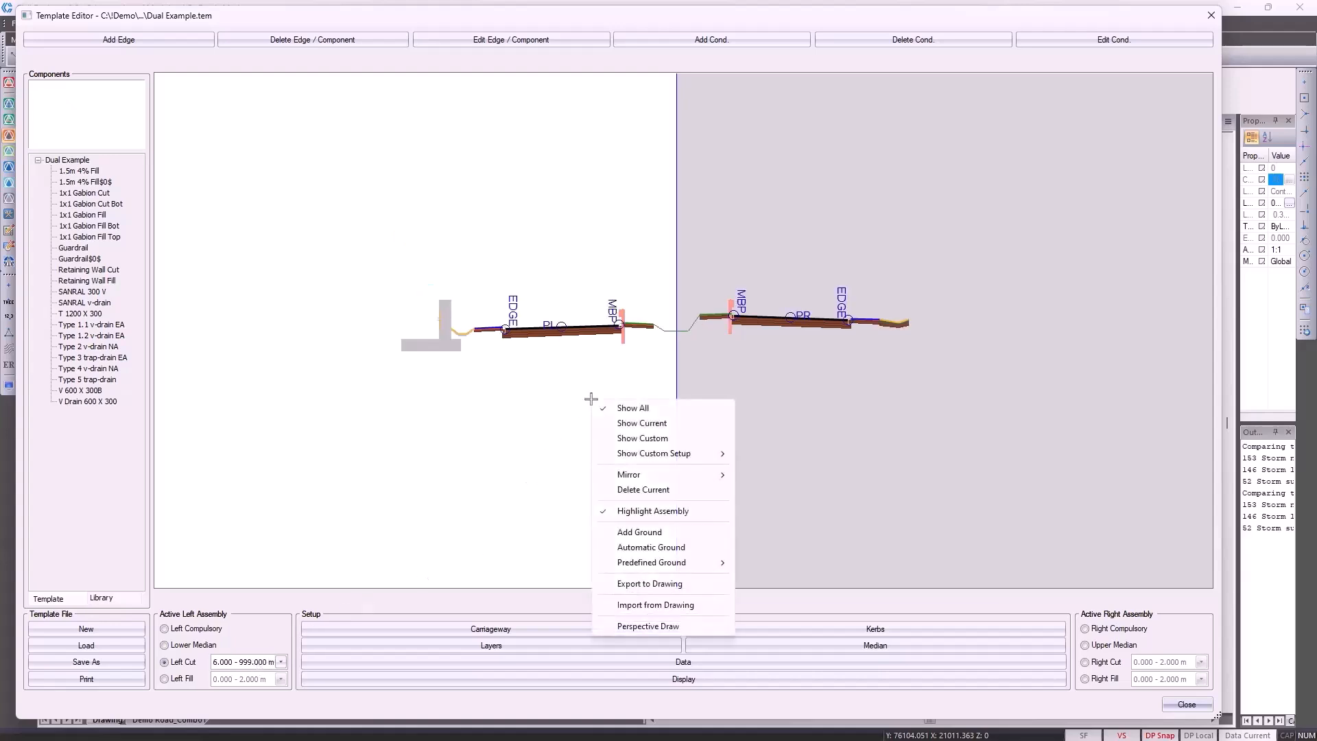
{"action": "left_click", "coordinate": [636, 532]}
{"action": "left_click", "coordinate": [334, 148]}
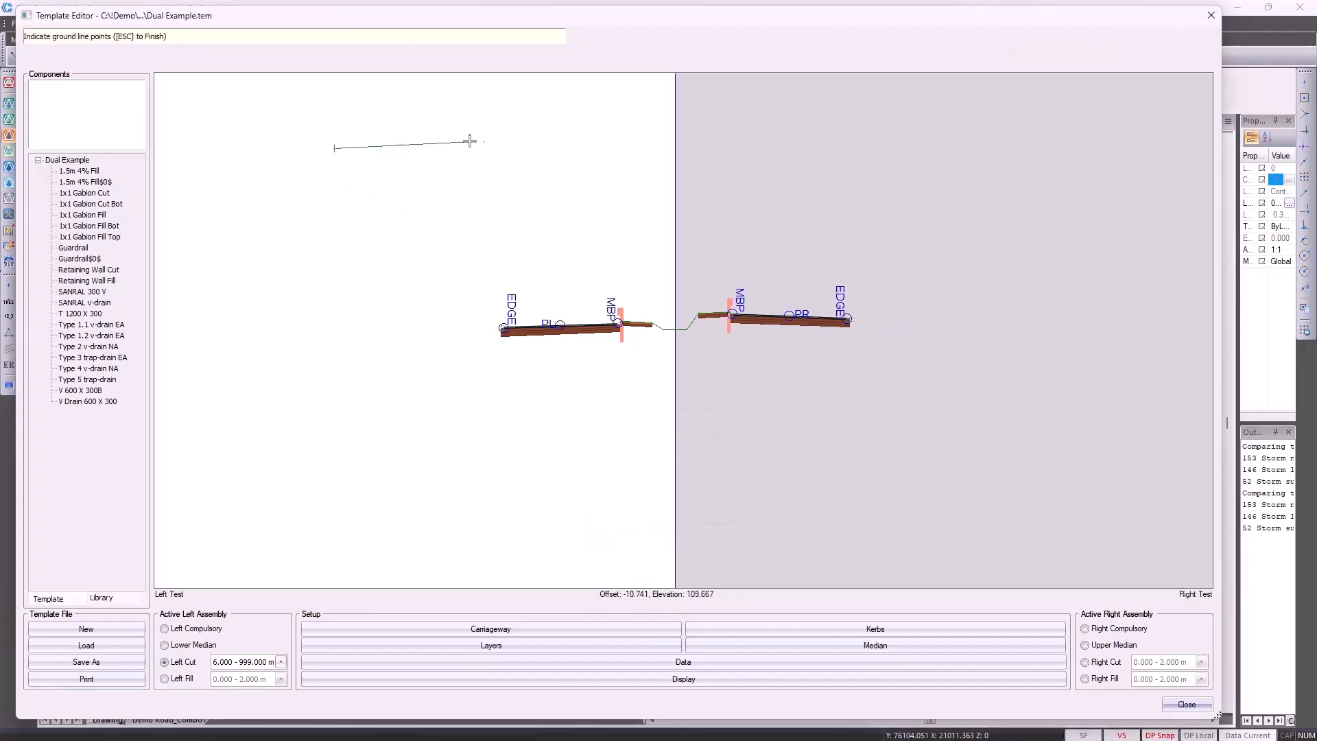
{"action": "left_click", "coordinate": [594, 159]}
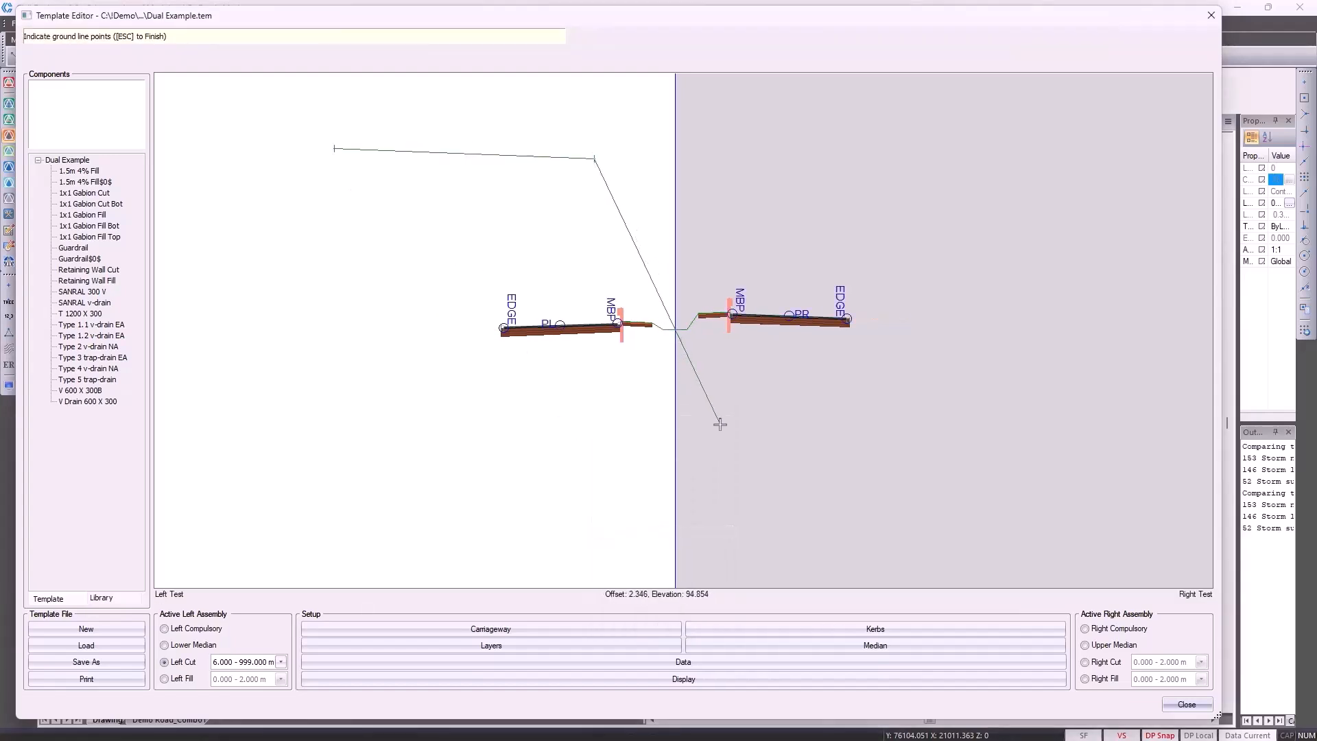
{"action": "left_click", "coordinate": [748, 467]}
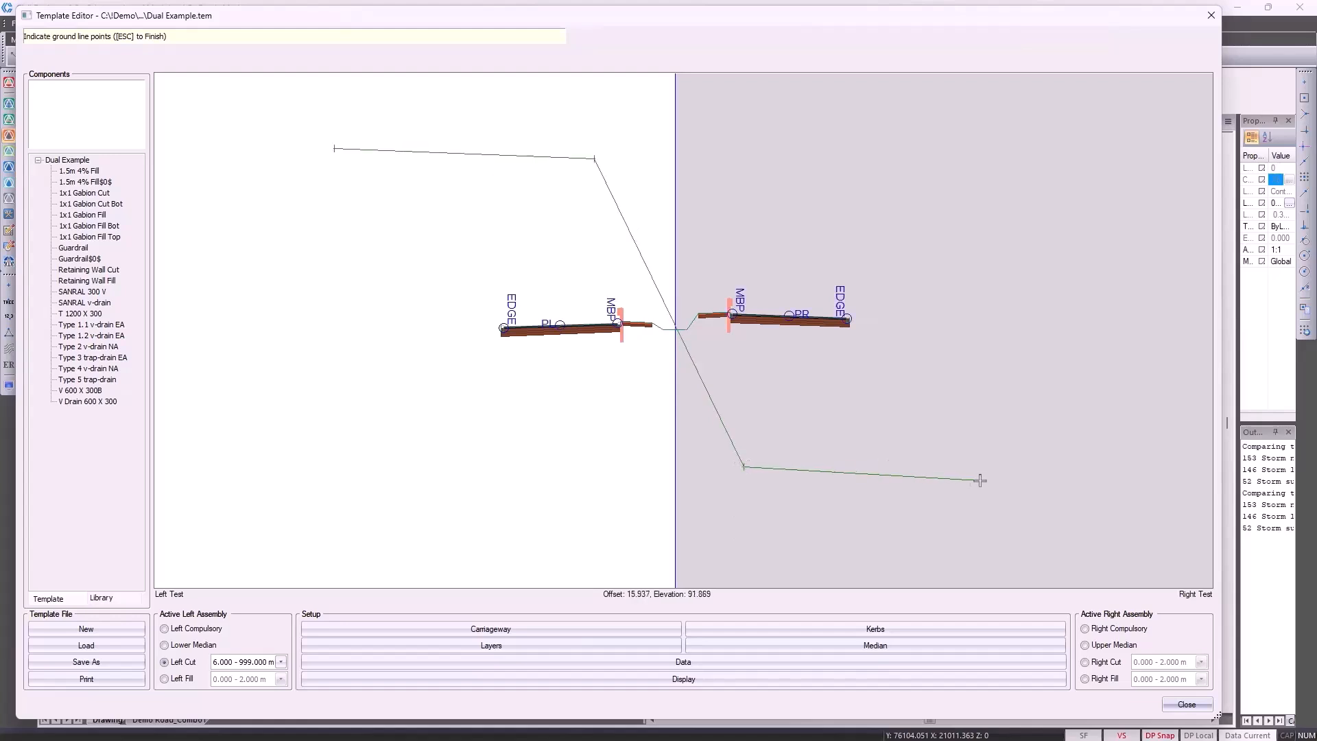
{"action": "left_click", "coordinate": [1059, 481]}
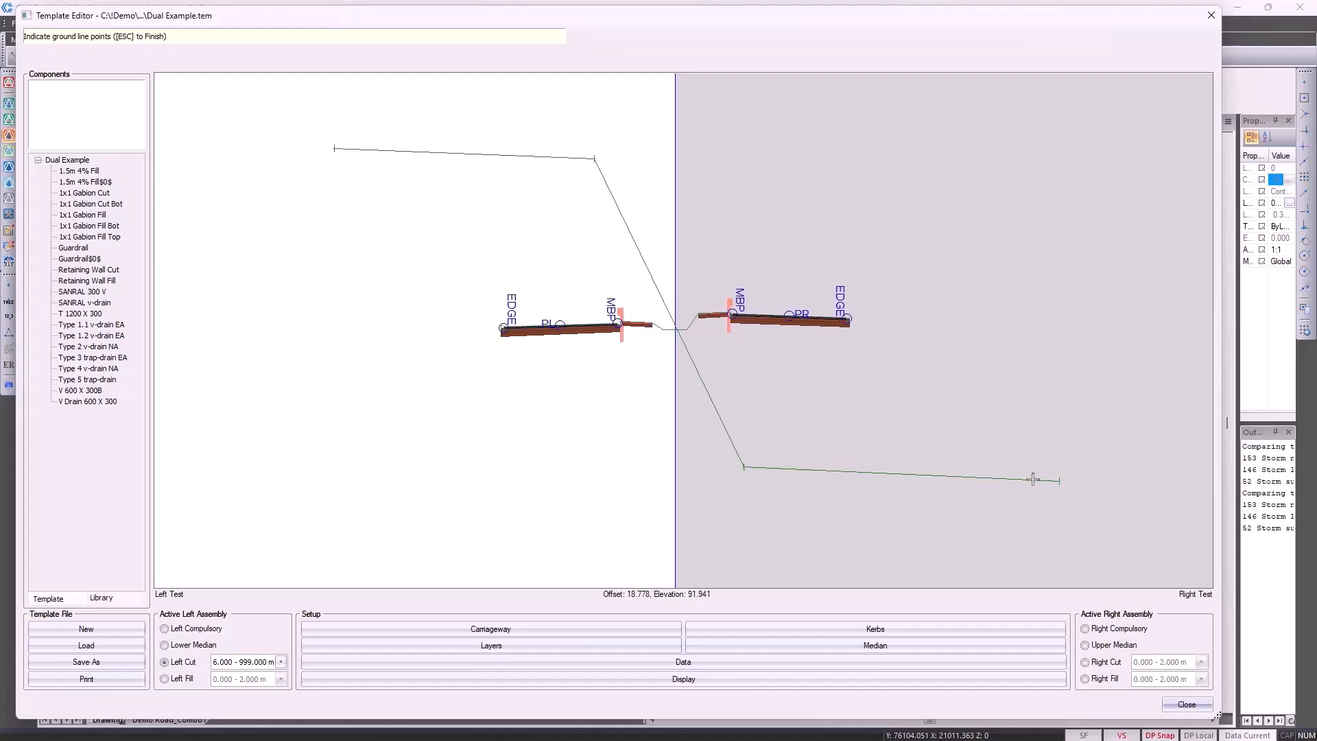
{"action": "key", "text": "Escape"}
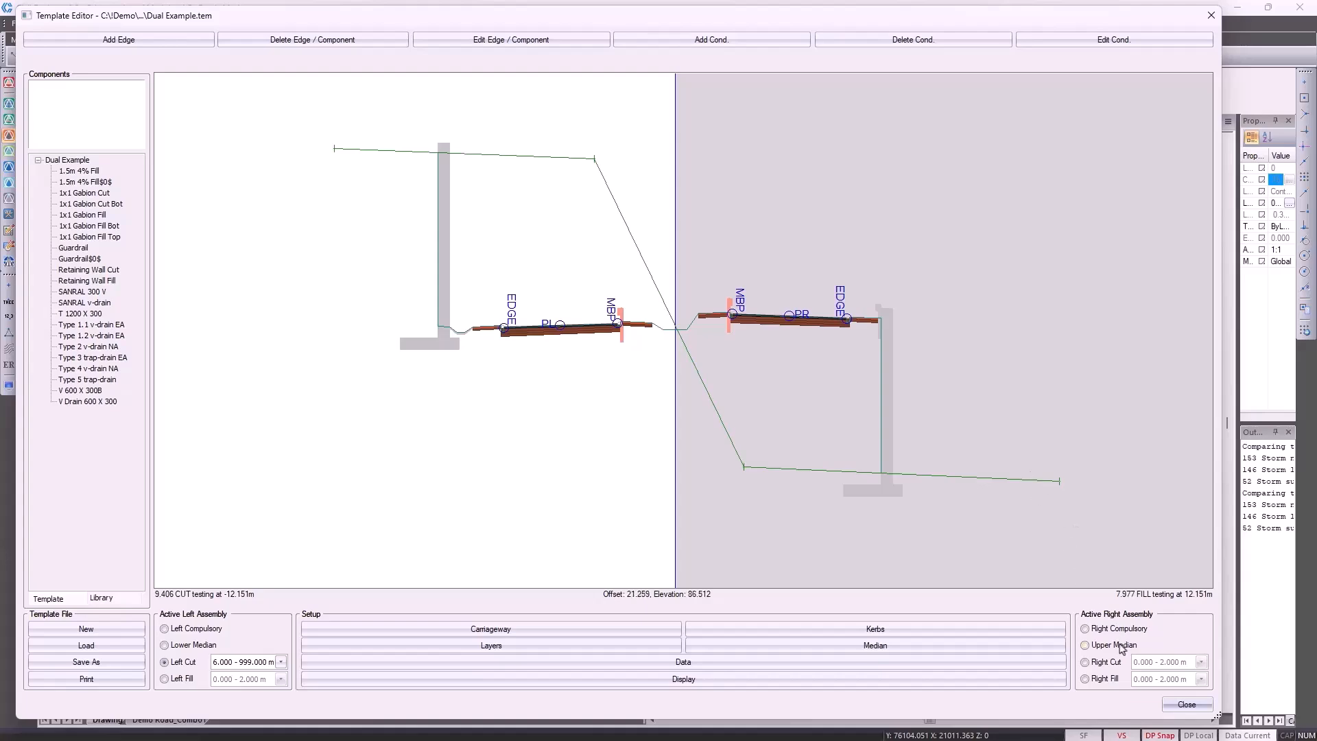
{"action": "left_click", "coordinate": [1177, 707]}
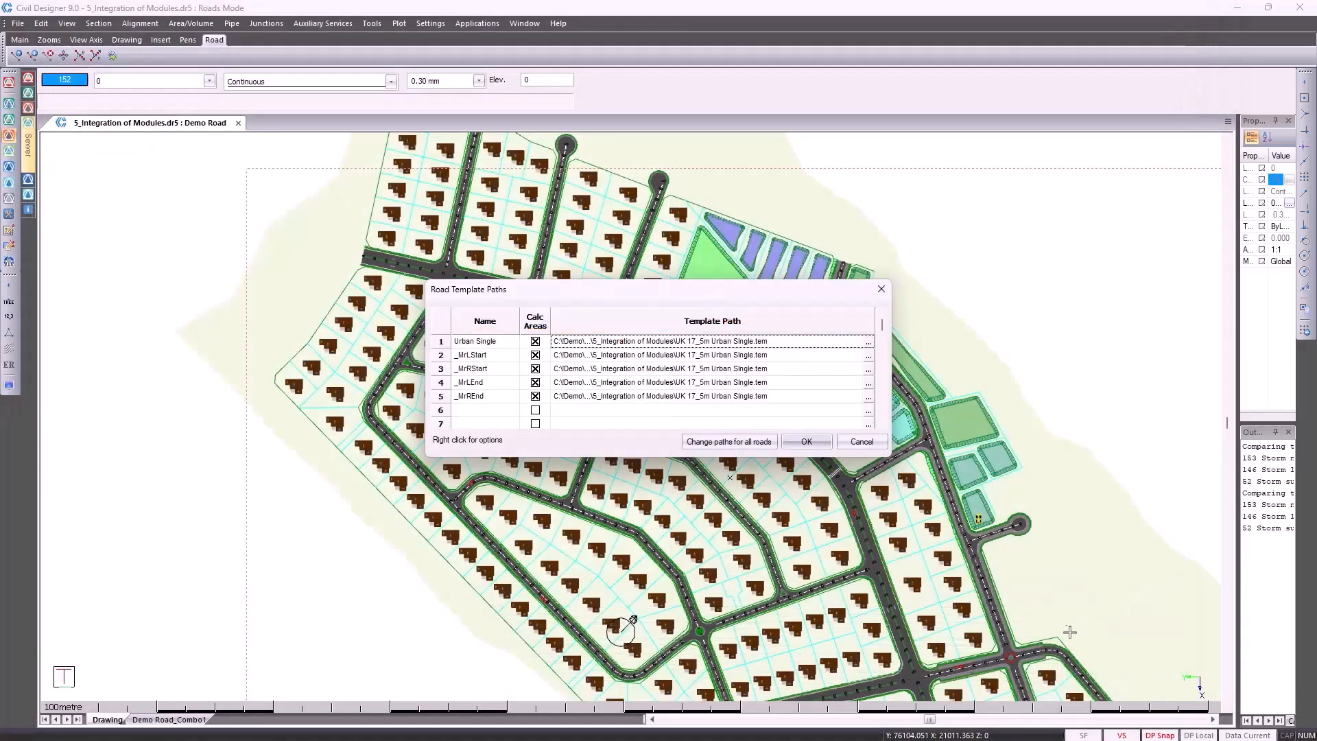
{"action": "left_click", "coordinate": [827, 443]}
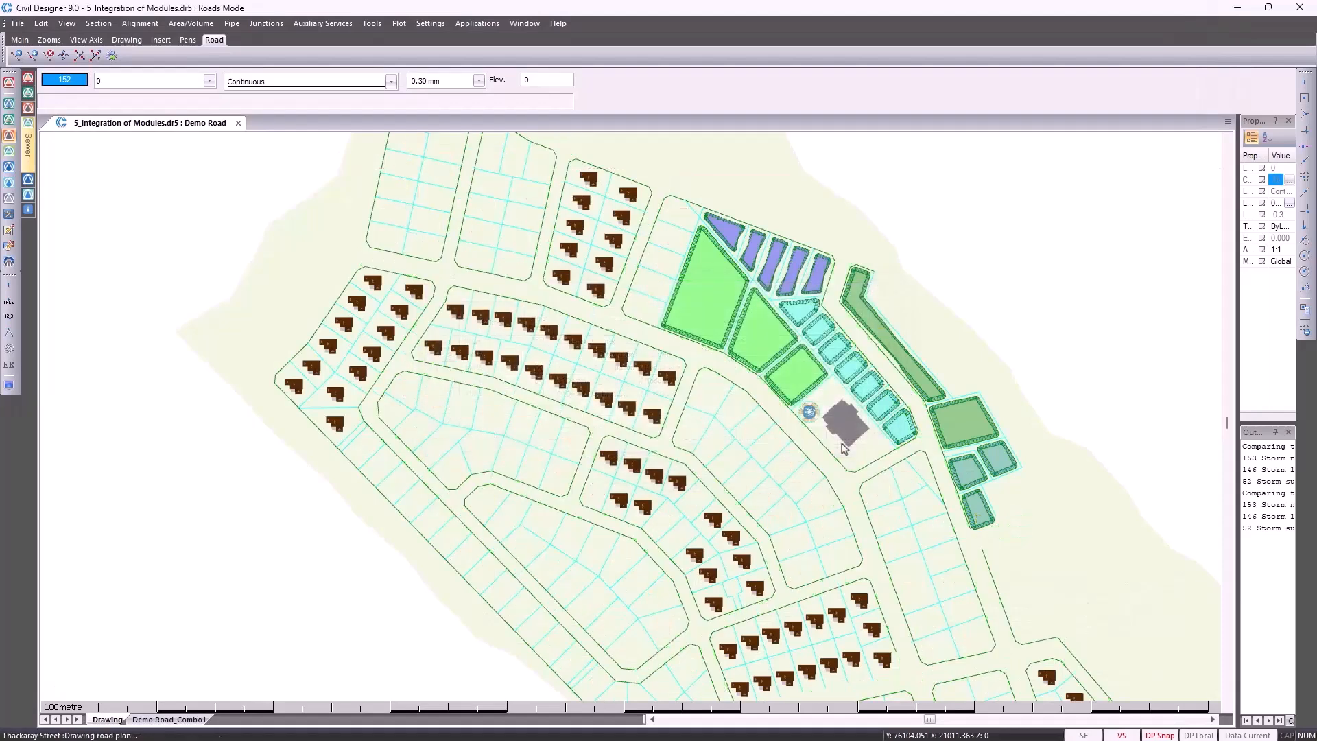
Step: Start a new junction with 08 Harcort Terrace as intersecting road and 19 Demo Road as main road, and check its coordination interval
{"action": "scroll", "coordinate": [844, 448], "scroll_direction": "up", "scroll_amount": 5}
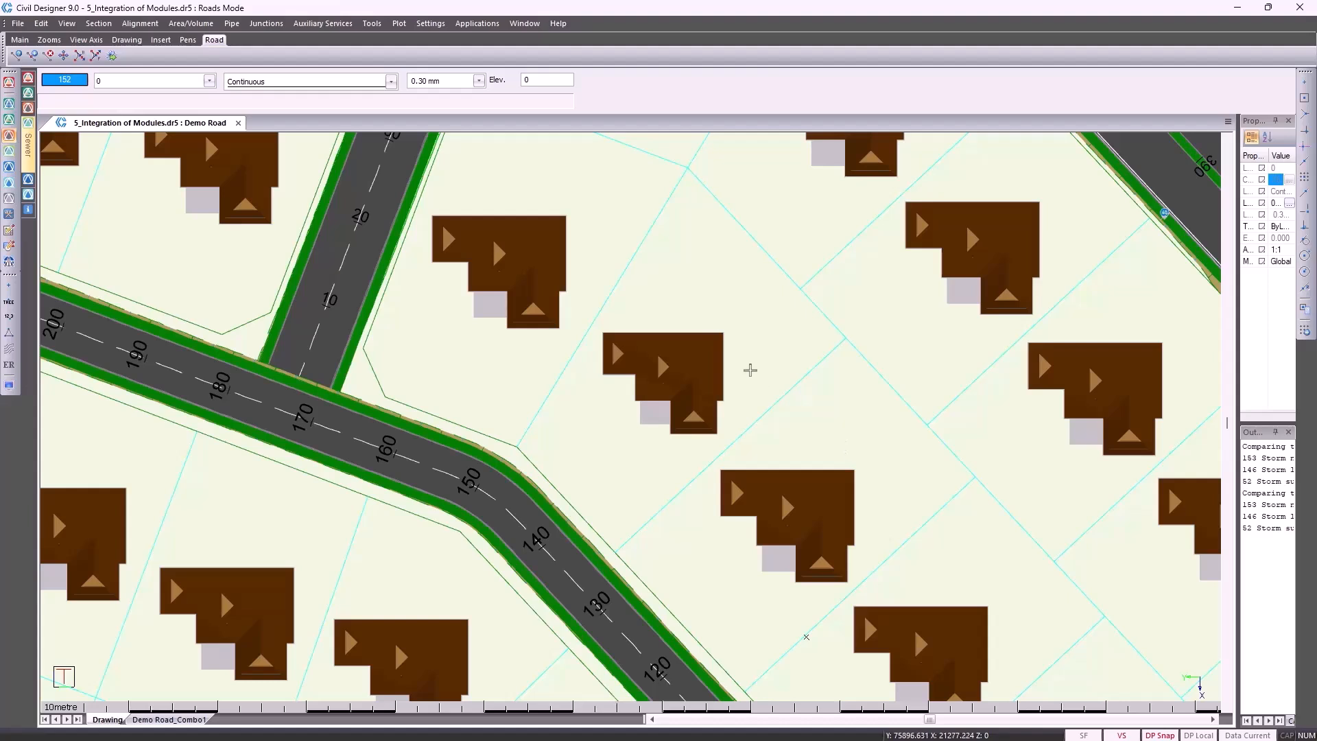
{"action": "left_click", "coordinate": [266, 24]}
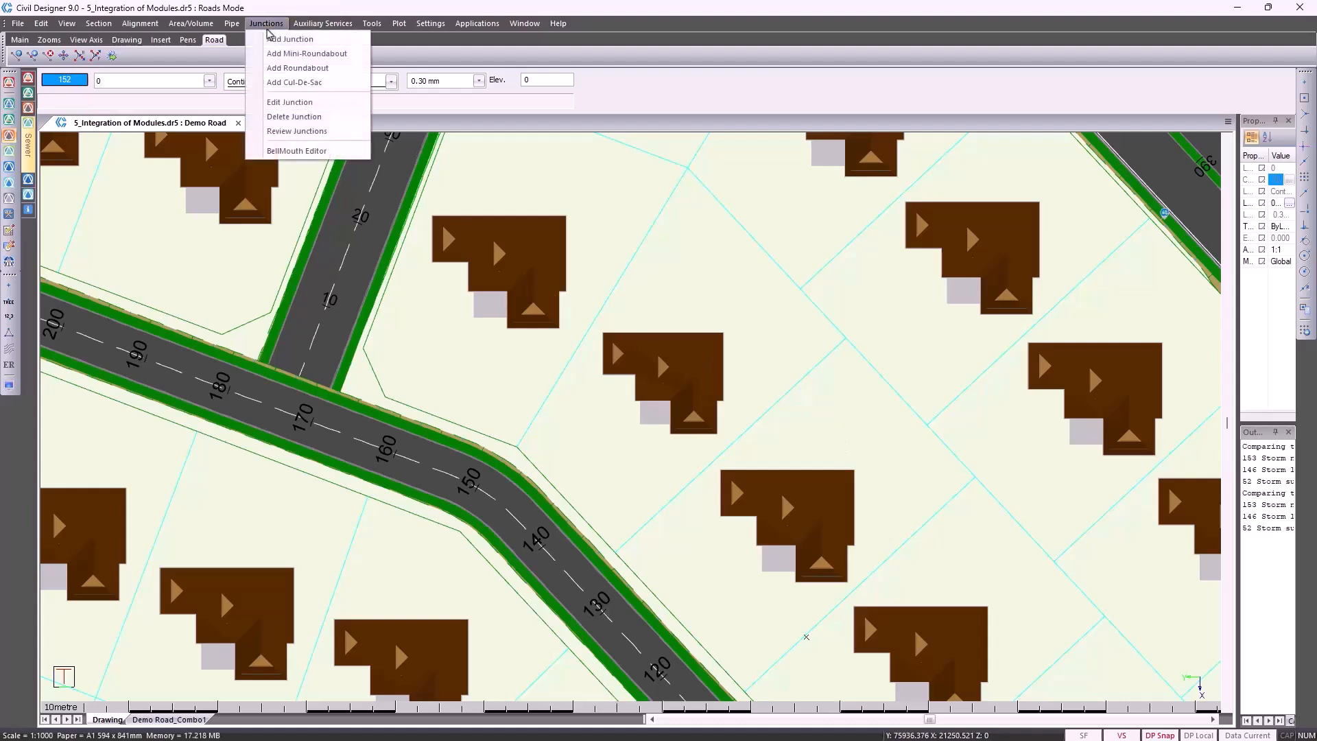
{"action": "left_click", "coordinate": [275, 37]}
{"action": "left_click", "coordinate": [321, 312]}
{"action": "left_click", "coordinate": [274, 394]}
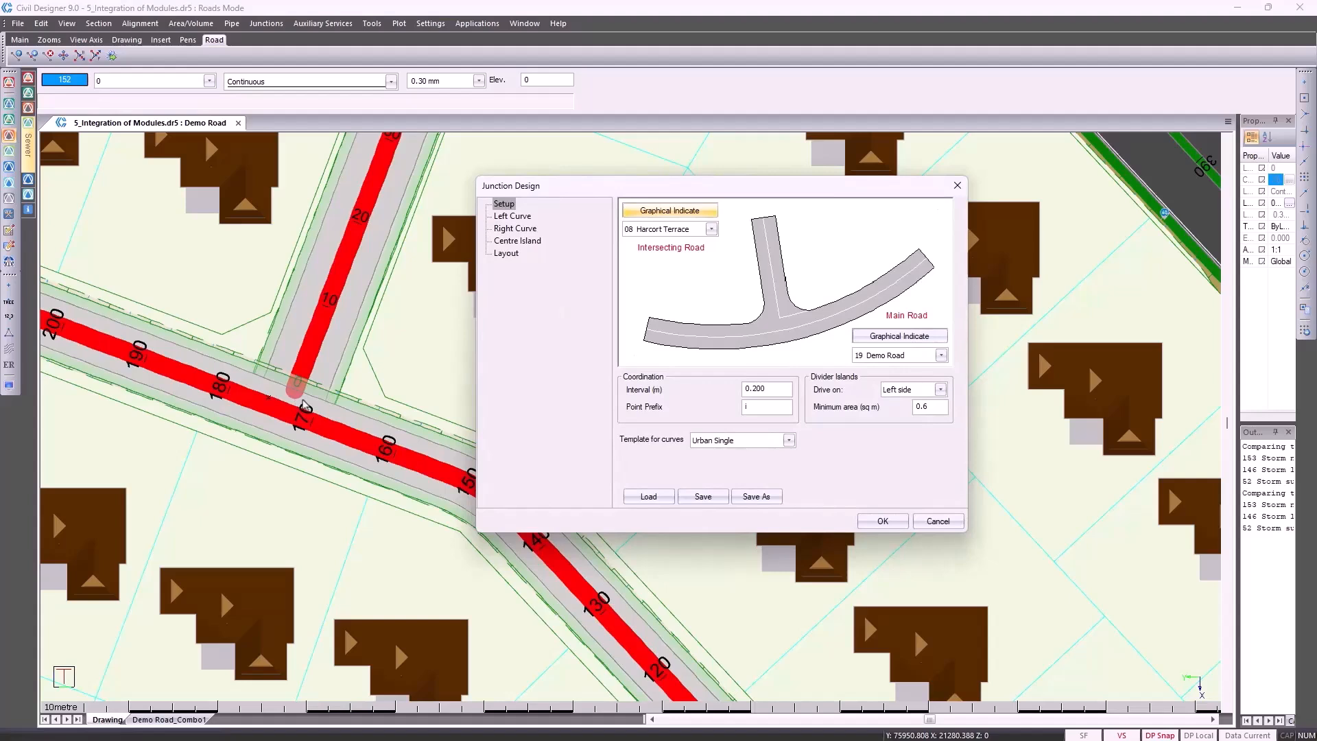
{"action": "left_click", "coordinate": [781, 387]}
{"action": "left_click_drag", "start_coordinate": [781, 388], "coordinate": [722, 387]}
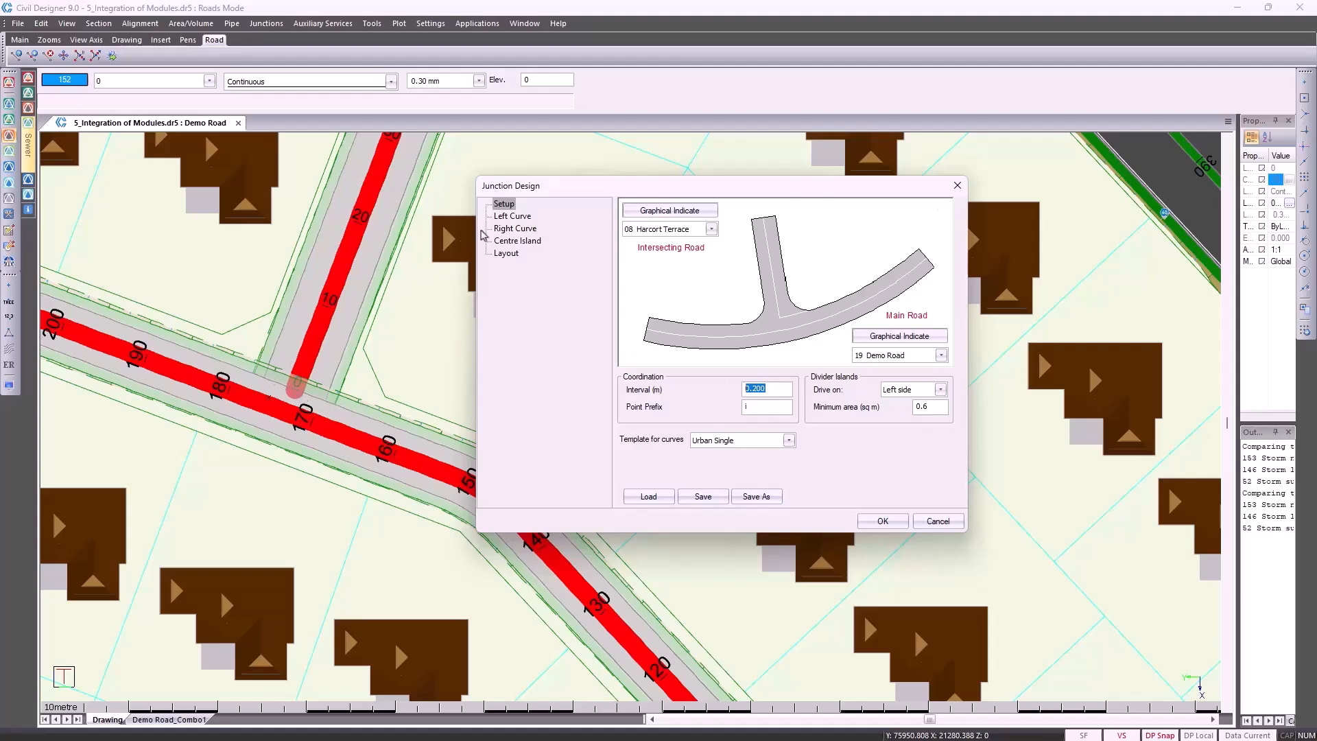
Step: Try a centre radius of 15 on the junction's left curve and set it back to 10
{"action": "left_click", "coordinate": [515, 216]}
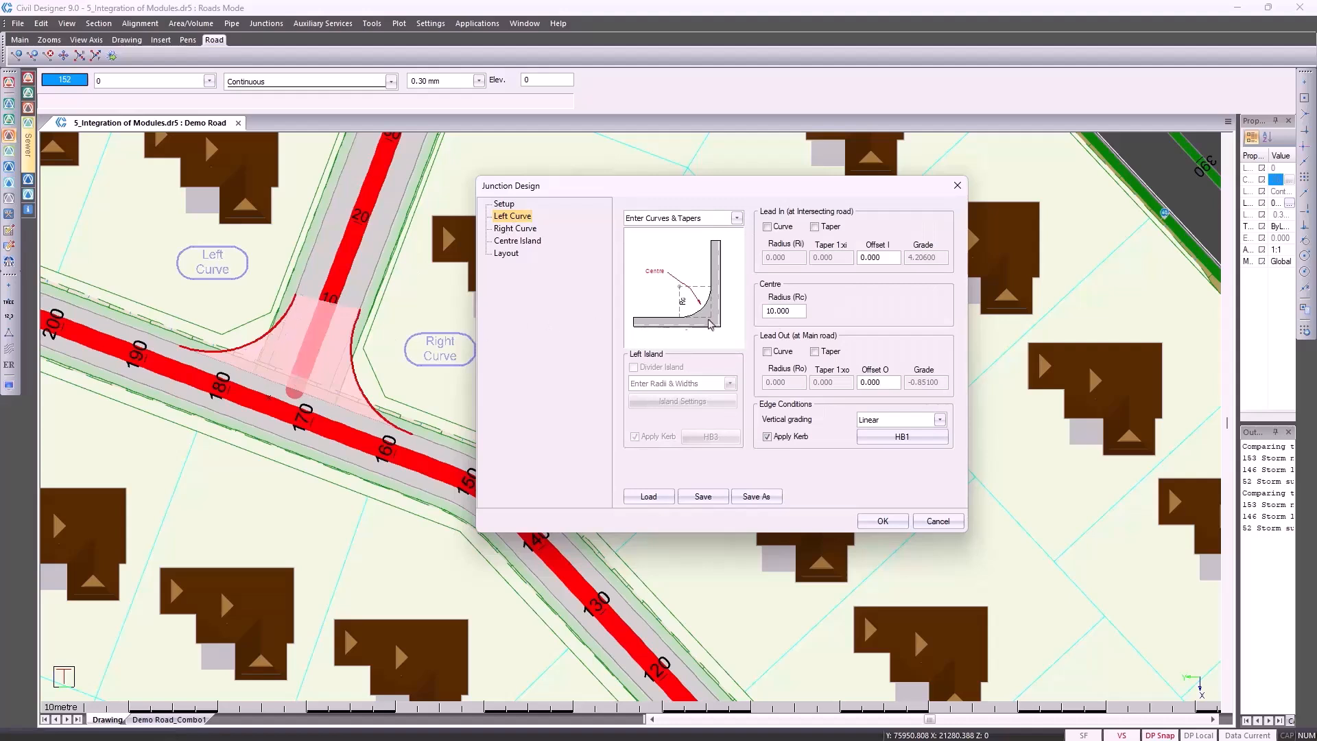
{"action": "left_click_drag", "start_coordinate": [786, 312], "coordinate": [762, 312]}
{"action": "type", "text": "15"}
{"action": "left_click", "coordinate": [892, 262]}
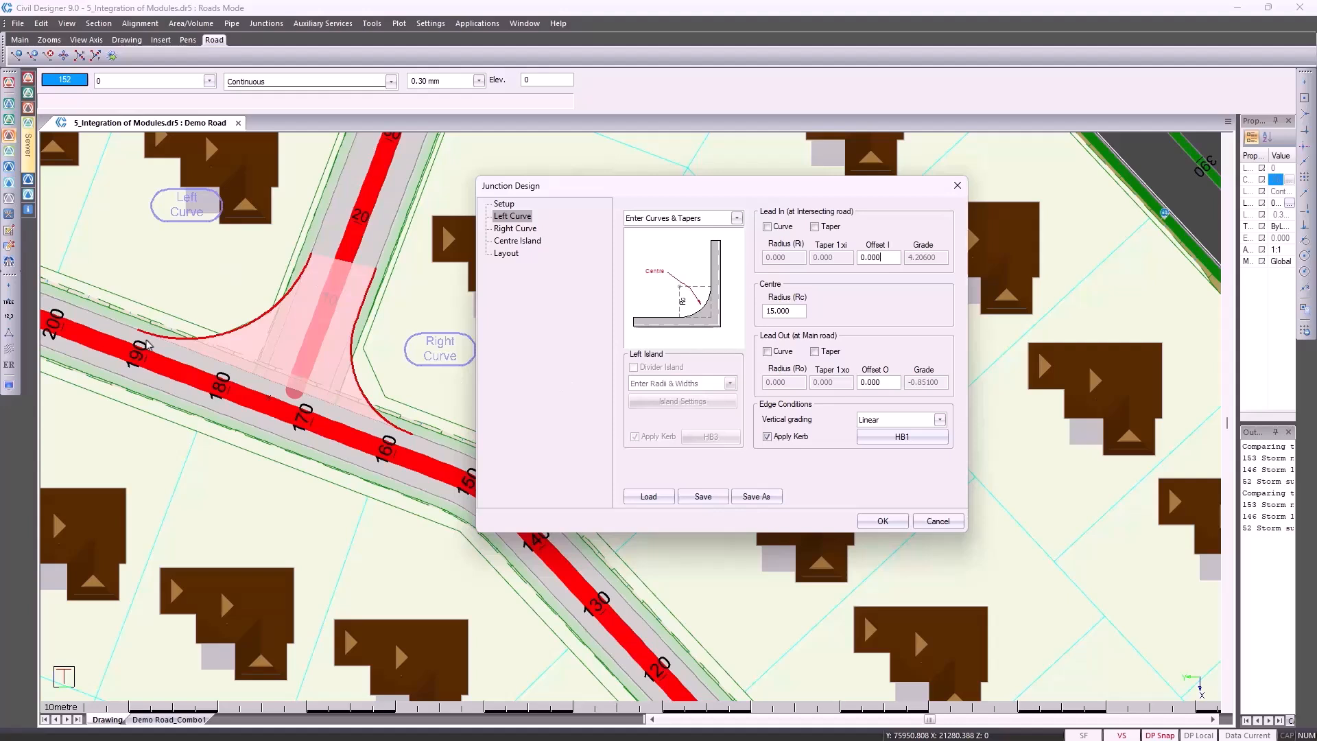
{"action": "left_click_drag", "start_coordinate": [795, 311], "coordinate": [750, 308]}
{"action": "type", "text": "10"}
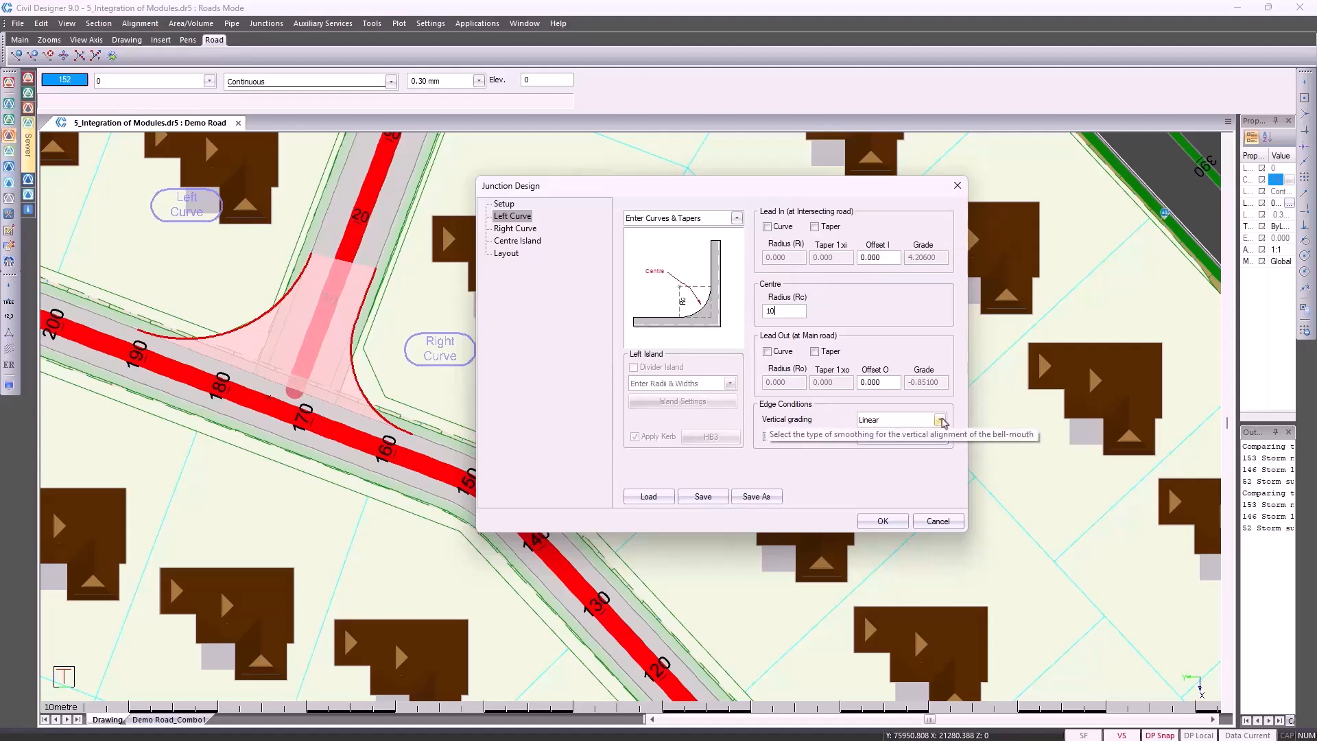
Step: Examine the left curve's vertical grading options, keeping Linear, and view the right curve's settings
{"action": "left_click", "coordinate": [940, 421]}
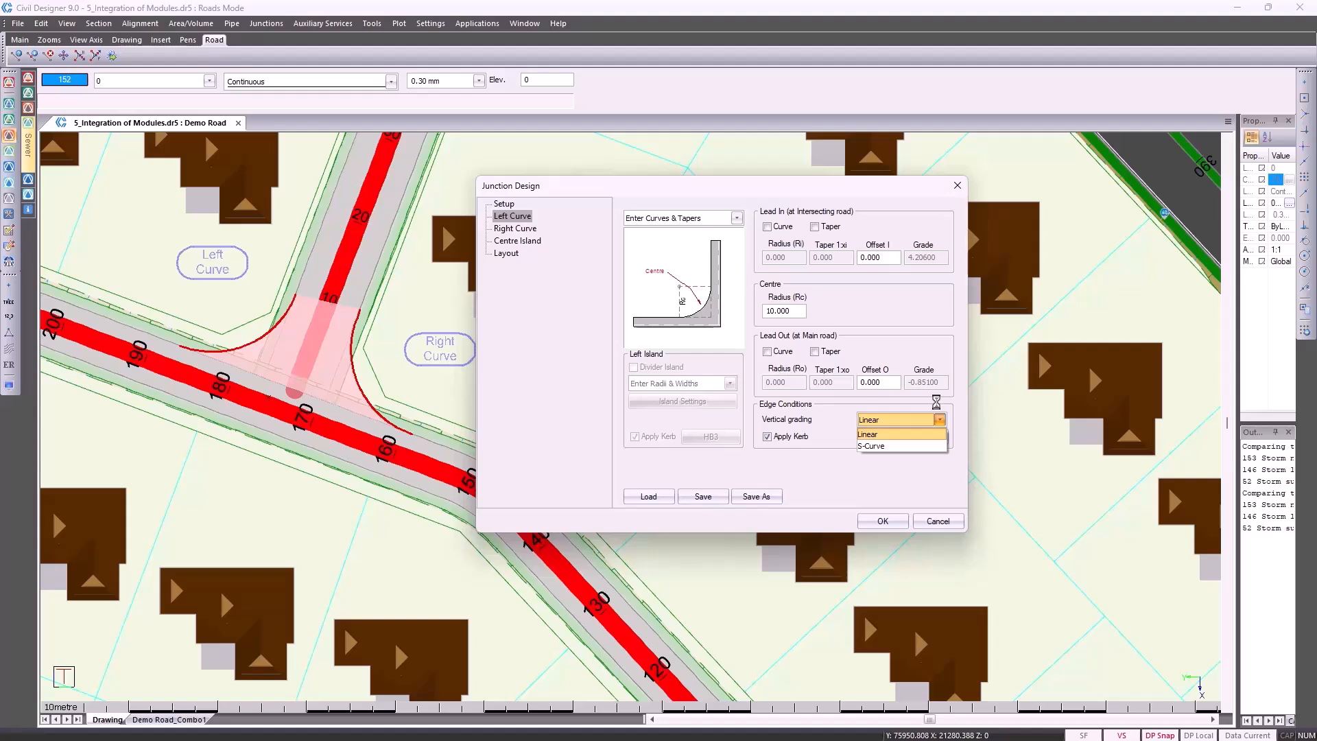
{"action": "left_click", "coordinate": [937, 403]}
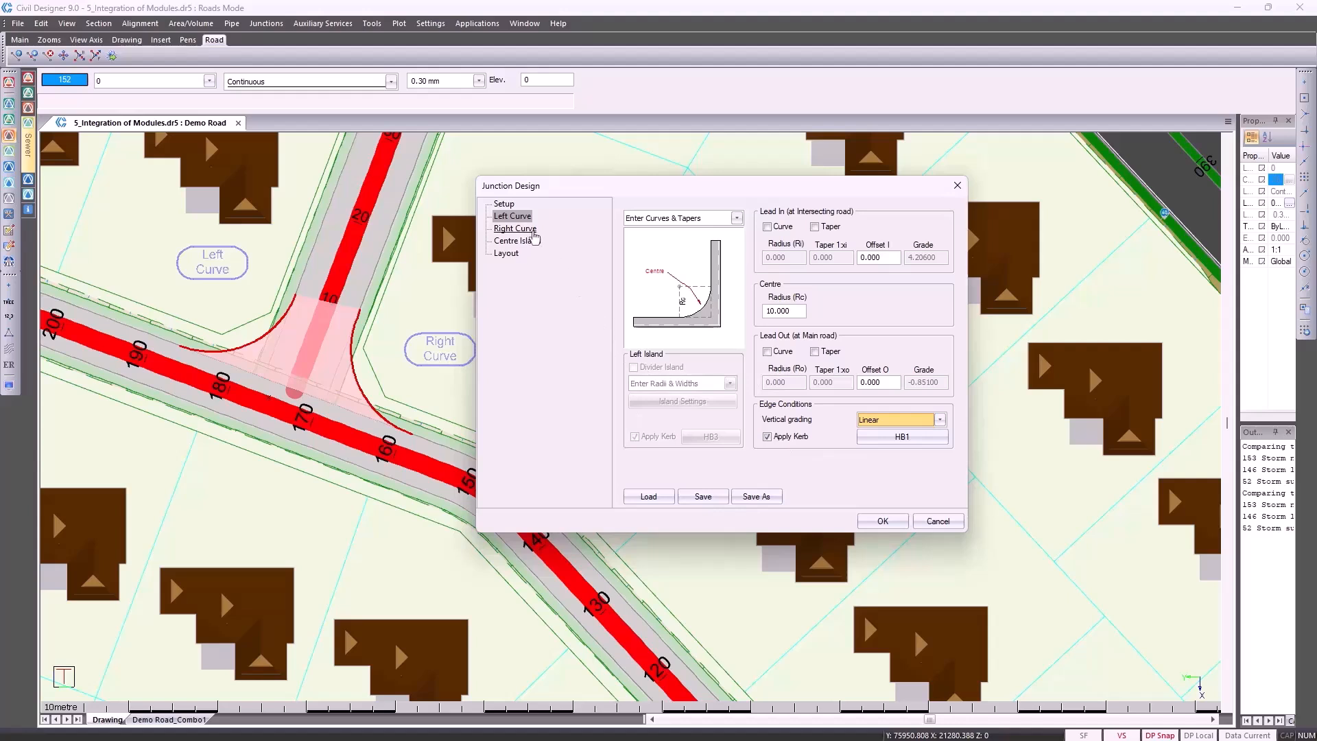
{"action": "left_click", "coordinate": [533, 233]}
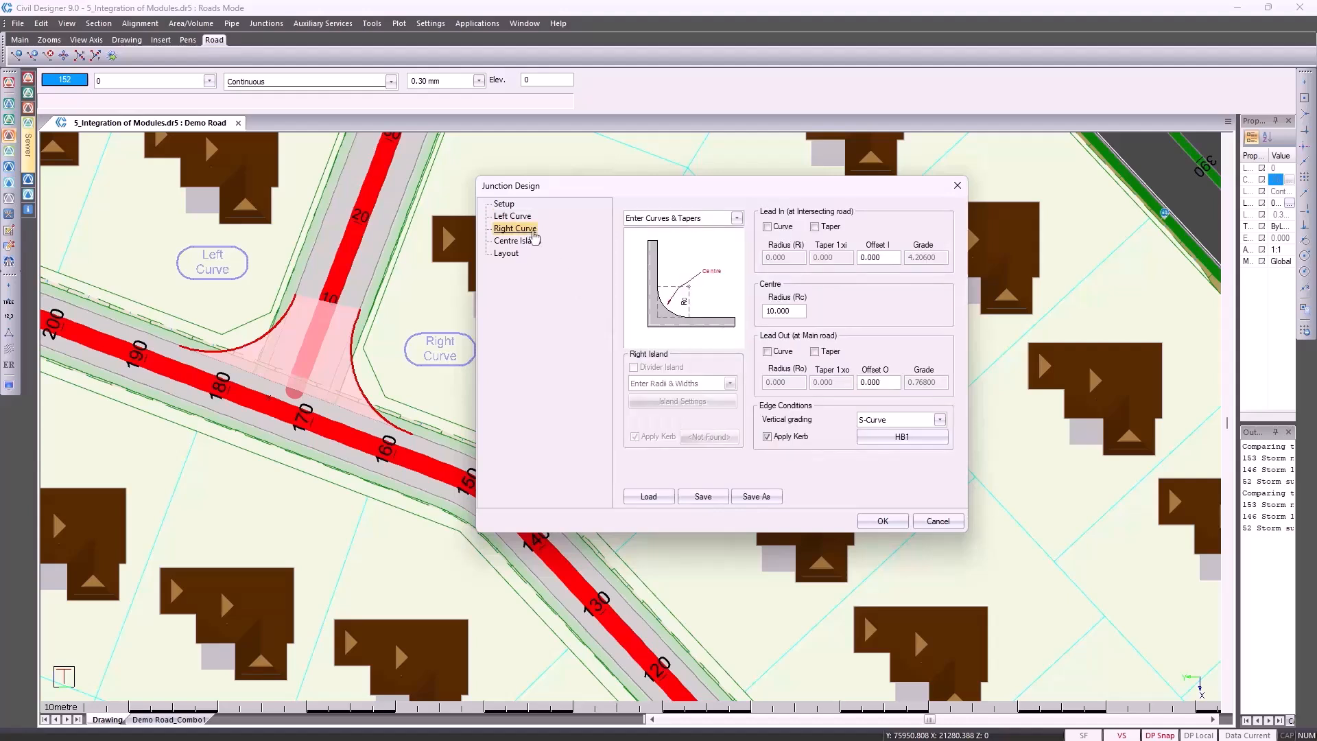
Step: Keep the centre island defined by Enter Radii & Widths and create the junction, sending its listing to screen output
{"action": "left_click", "coordinate": [532, 241]}
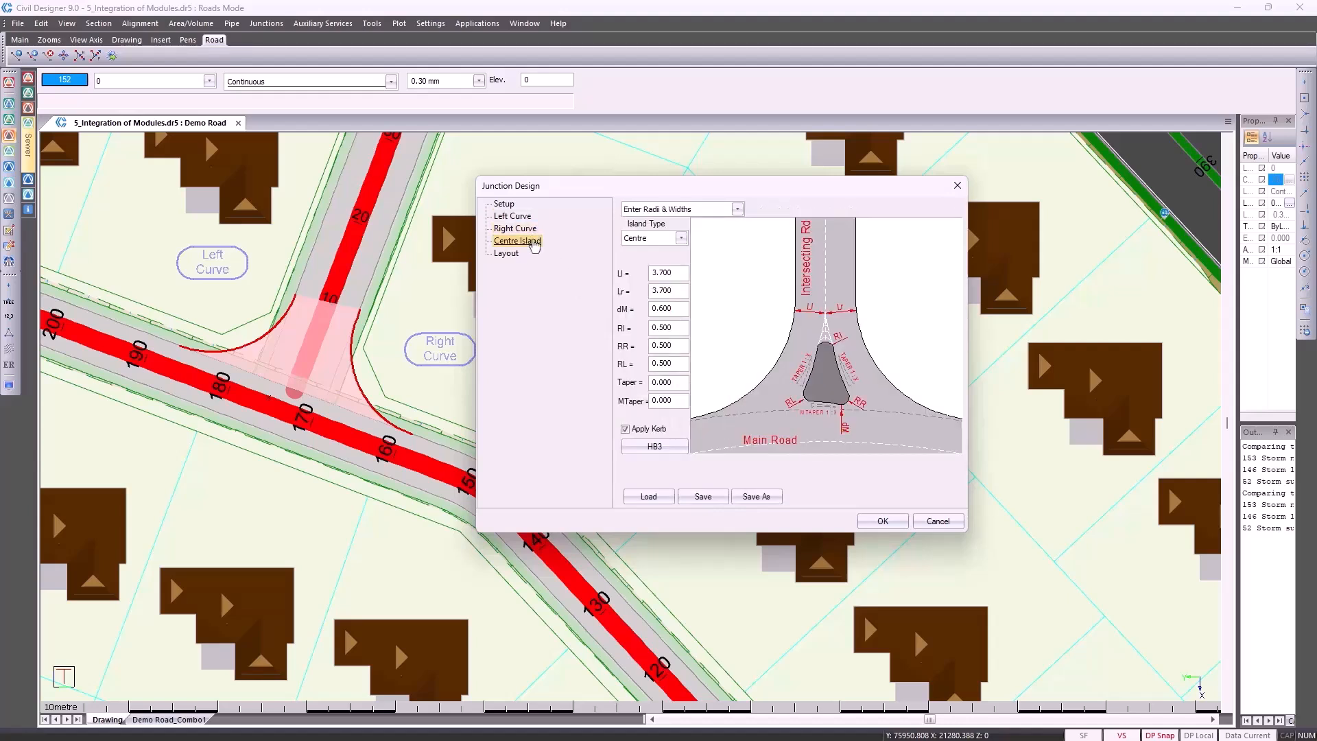
{"action": "left_click", "coordinate": [667, 213]}
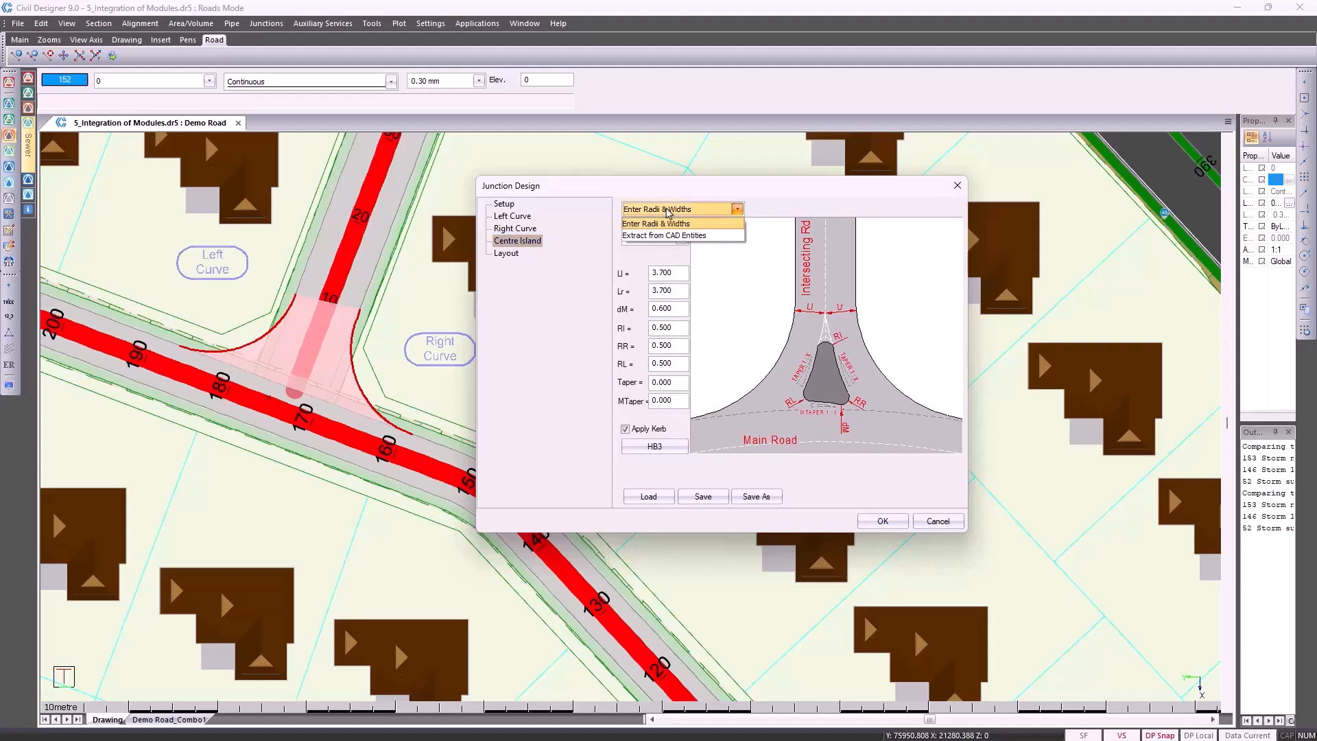
{"action": "left_click", "coordinate": [673, 227]}
{"action": "left_click", "coordinate": [672, 212]}
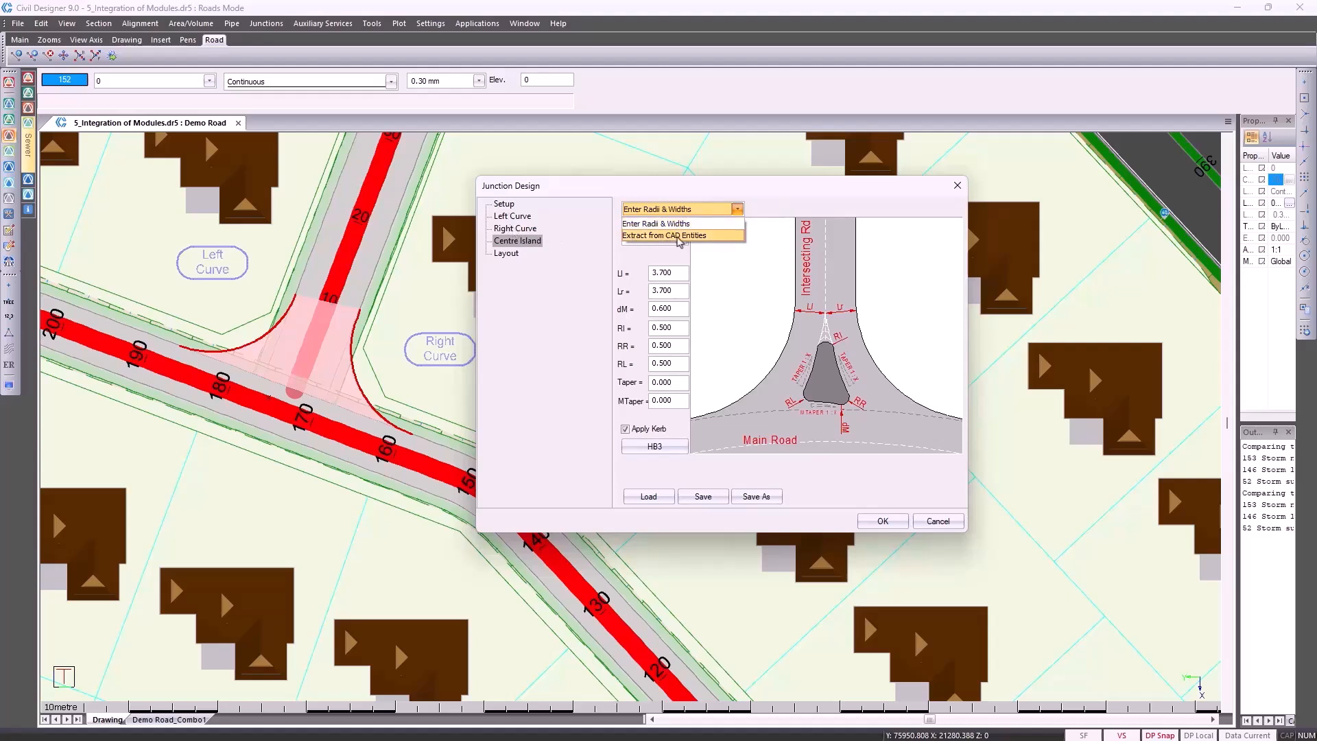
{"action": "left_click", "coordinate": [680, 224]}
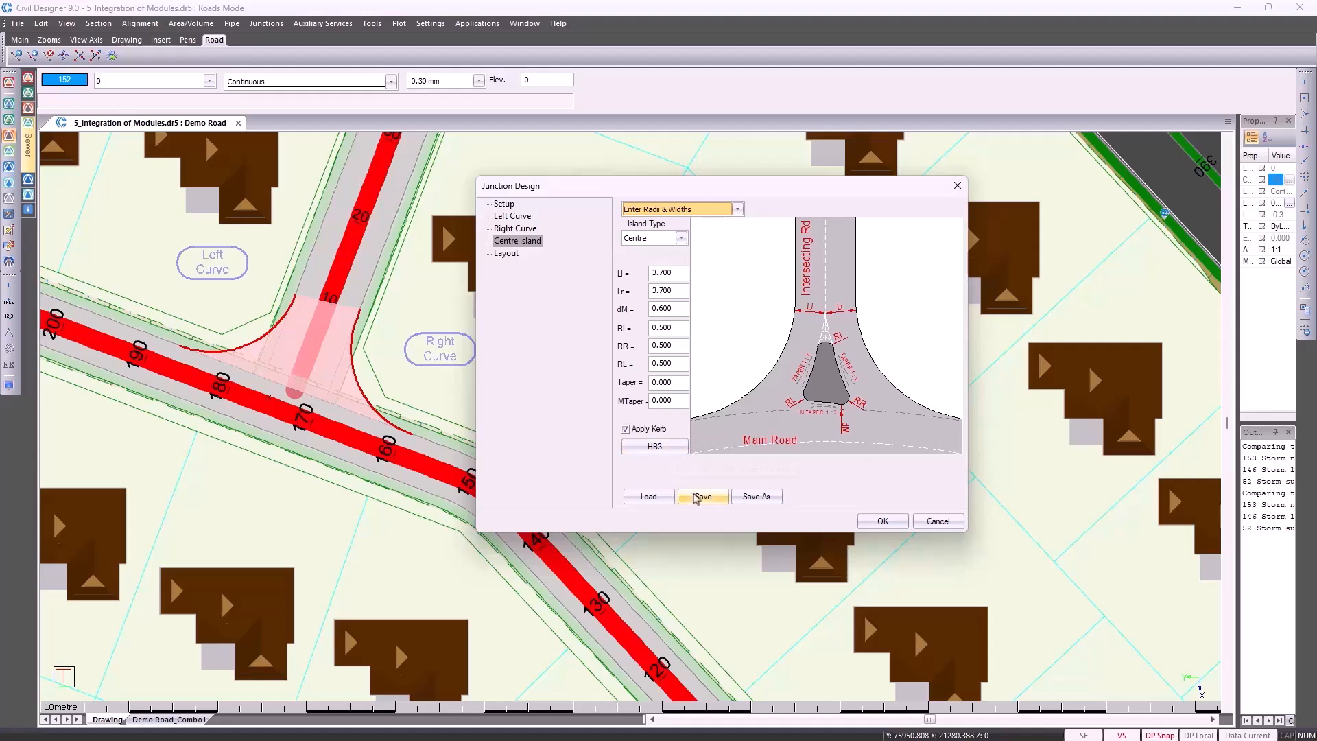
{"action": "left_click", "coordinate": [875, 521]}
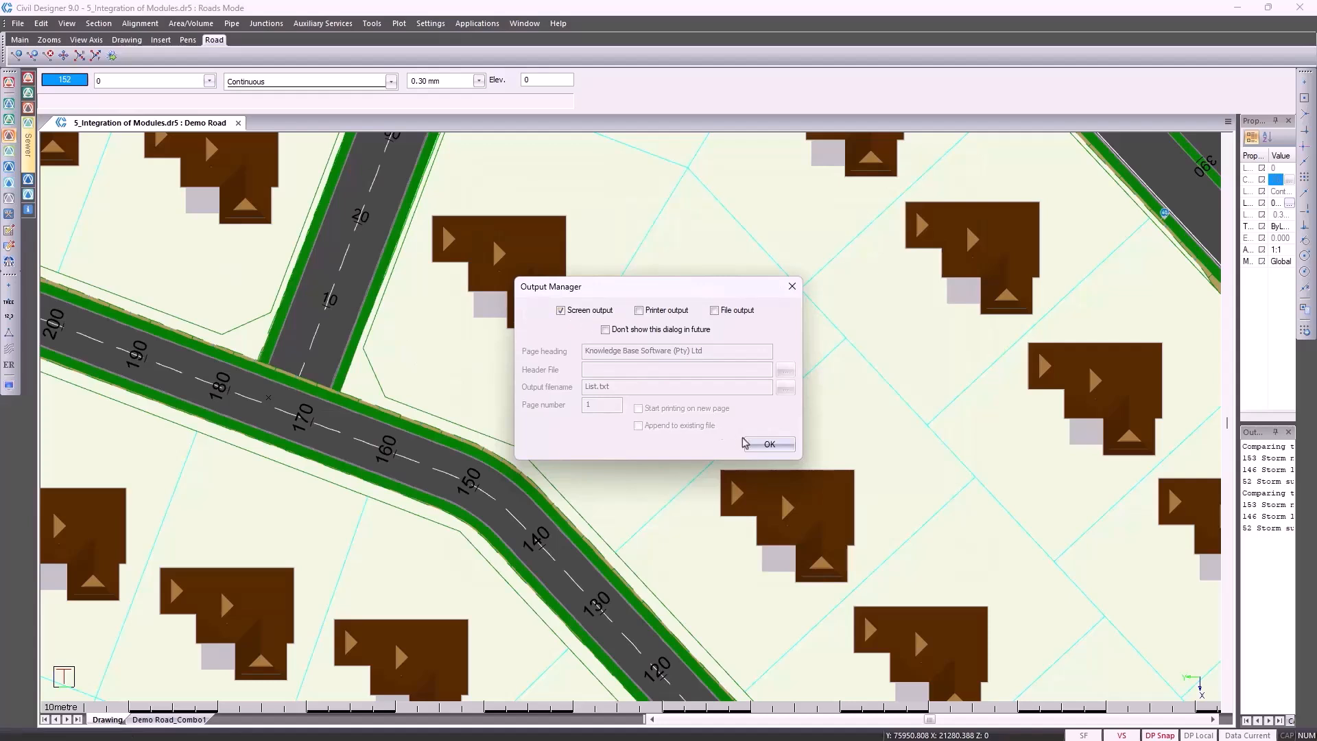
{"action": "left_click", "coordinate": [767, 444]}
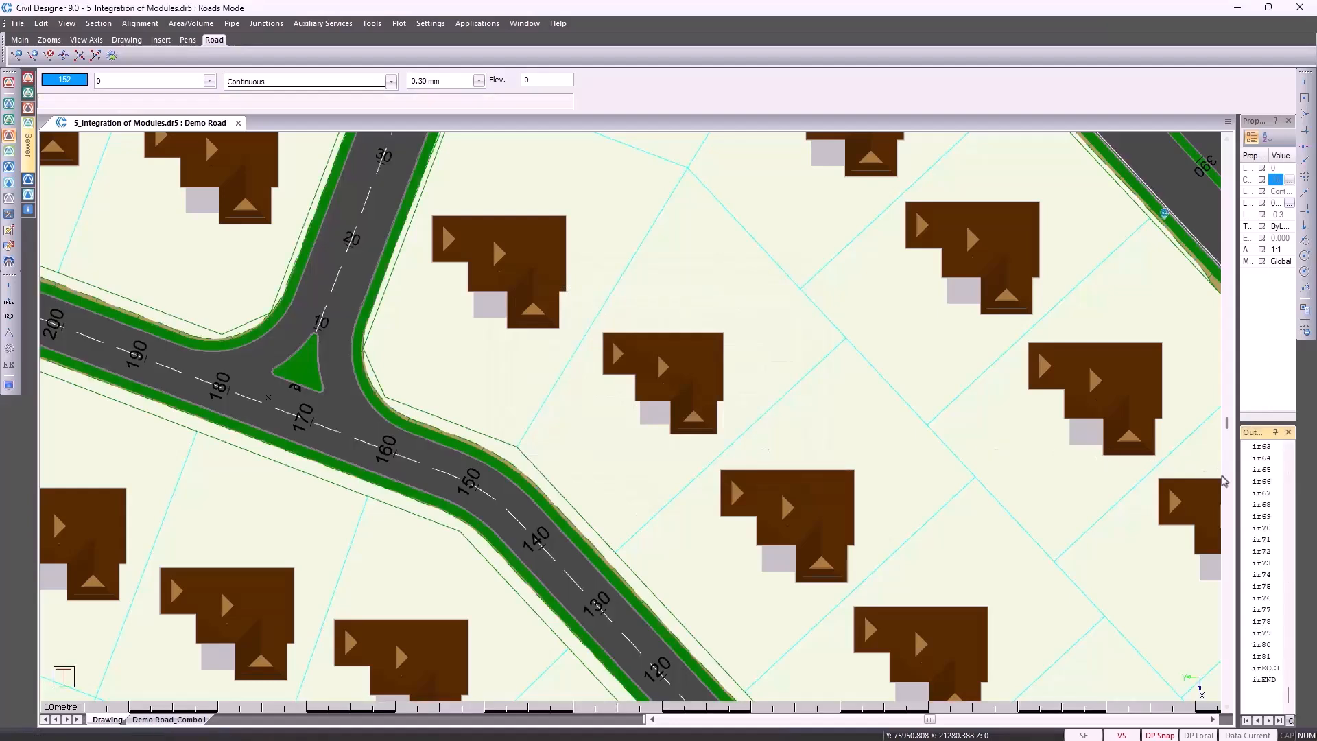
Step: Enlarge the output listing to review the junction's side coordinates, and narrow it again to restore the drawing area
{"action": "left_click_drag", "start_coordinate": [1236, 482], "coordinate": [890, 485]}
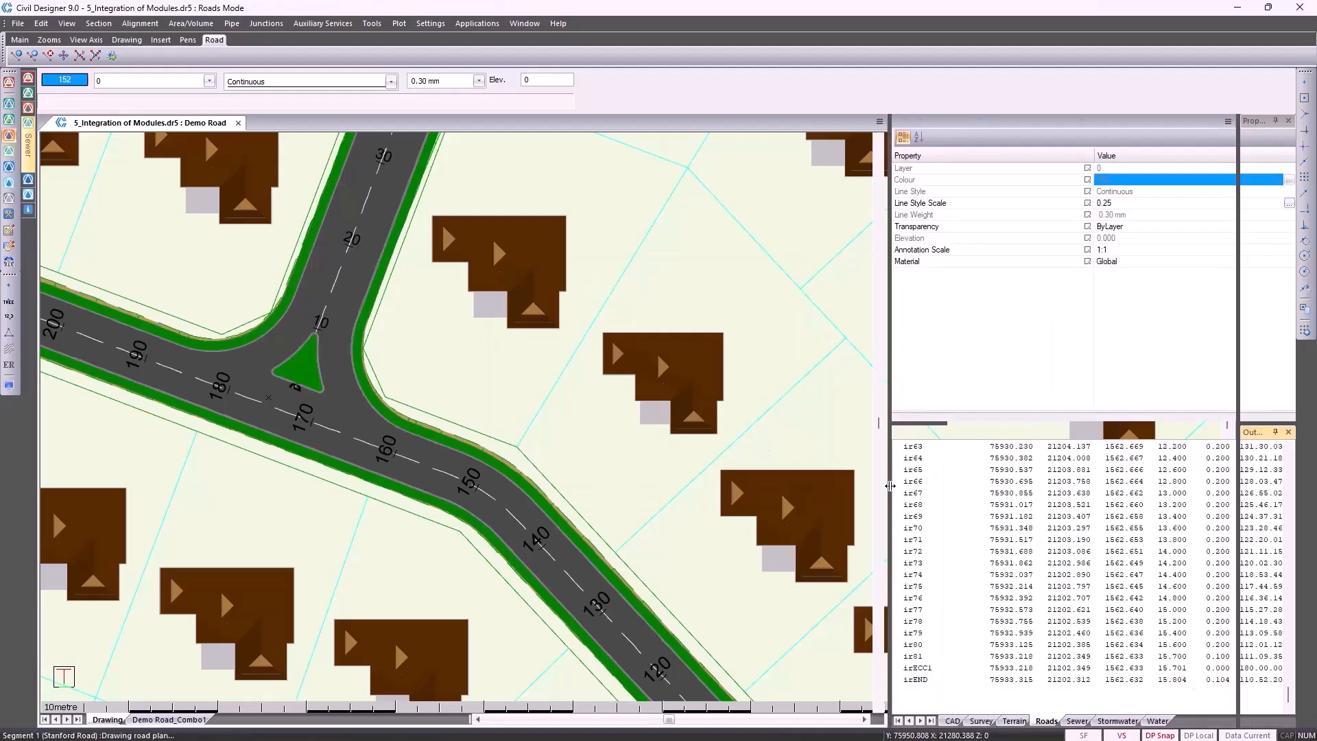
{"action": "left_click_drag", "start_coordinate": [977, 423], "coordinate": [978, 302]}
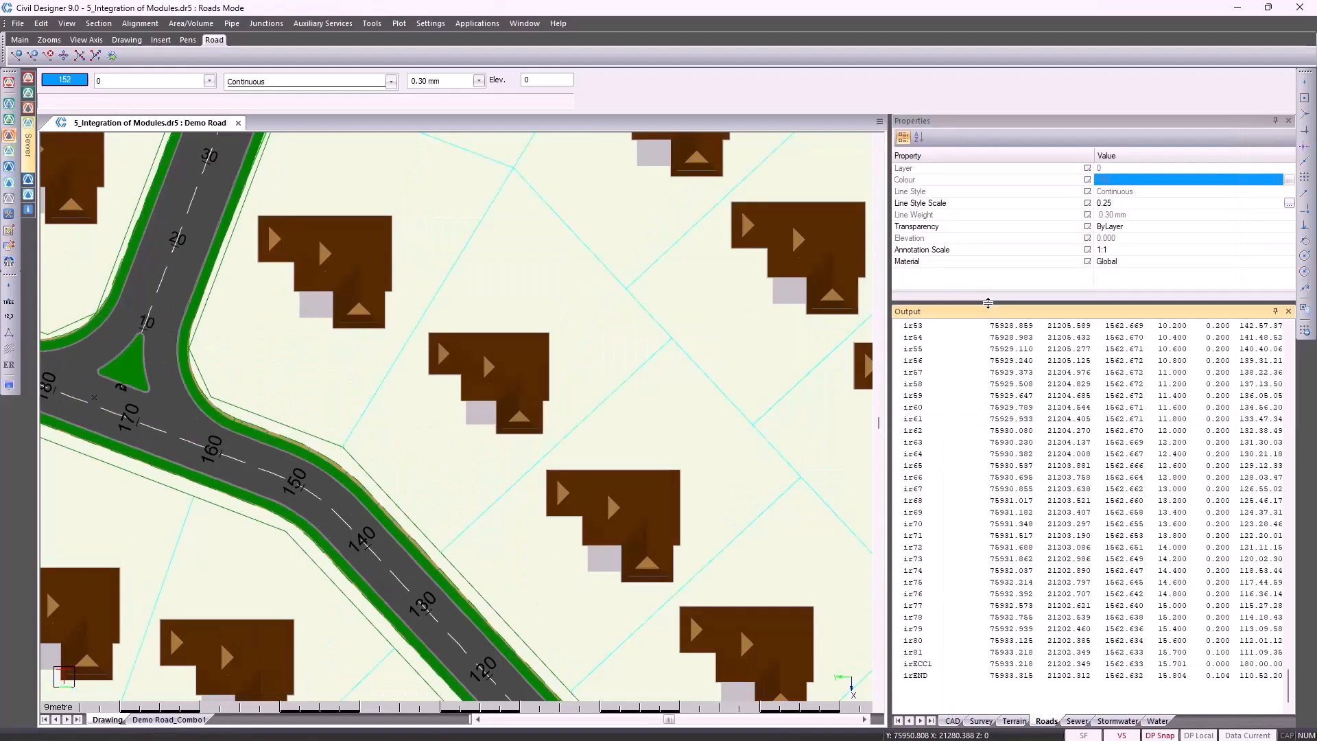
{"action": "scroll", "coordinate": [1009, 446], "scroll_direction": "up", "scroll_amount": 3}
{"action": "scroll", "coordinate": [1009, 446], "scroll_direction": "up", "scroll_amount": 15}
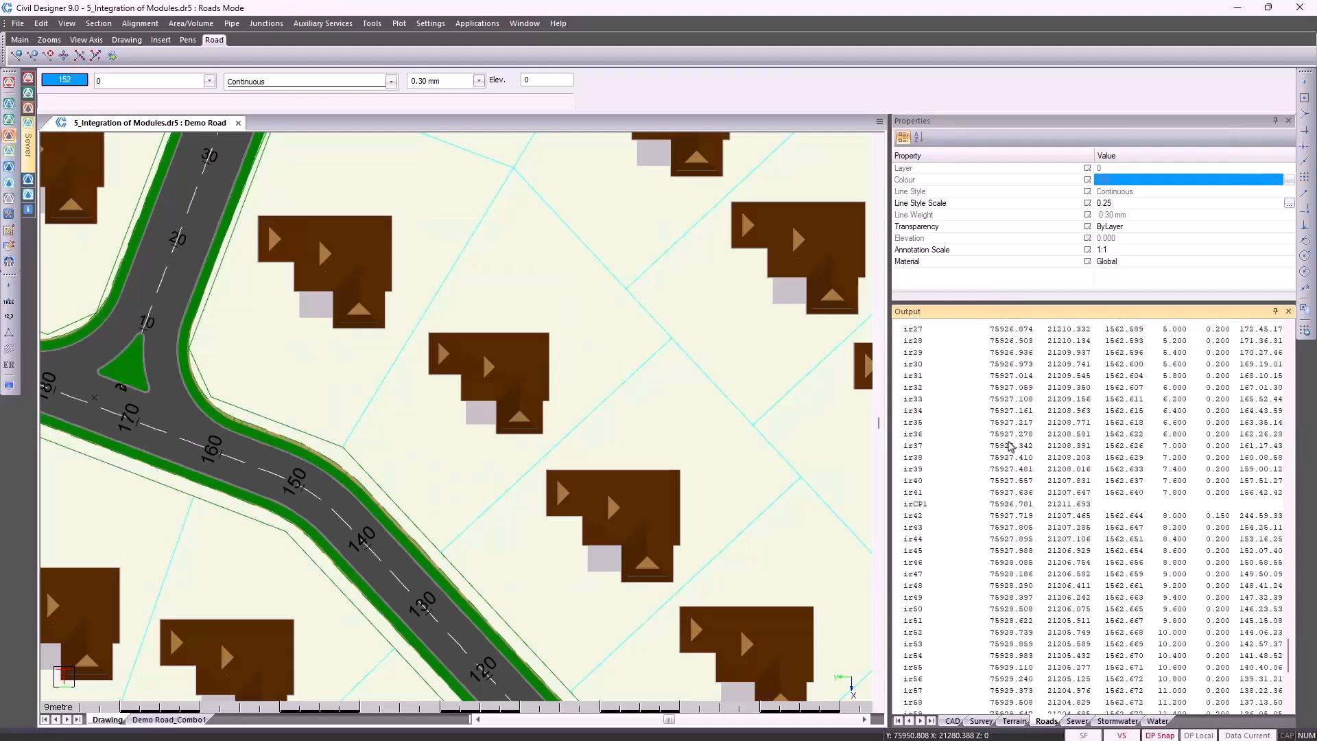
{"action": "scroll", "coordinate": [1009, 445], "scroll_direction": "up", "scroll_amount": 2}
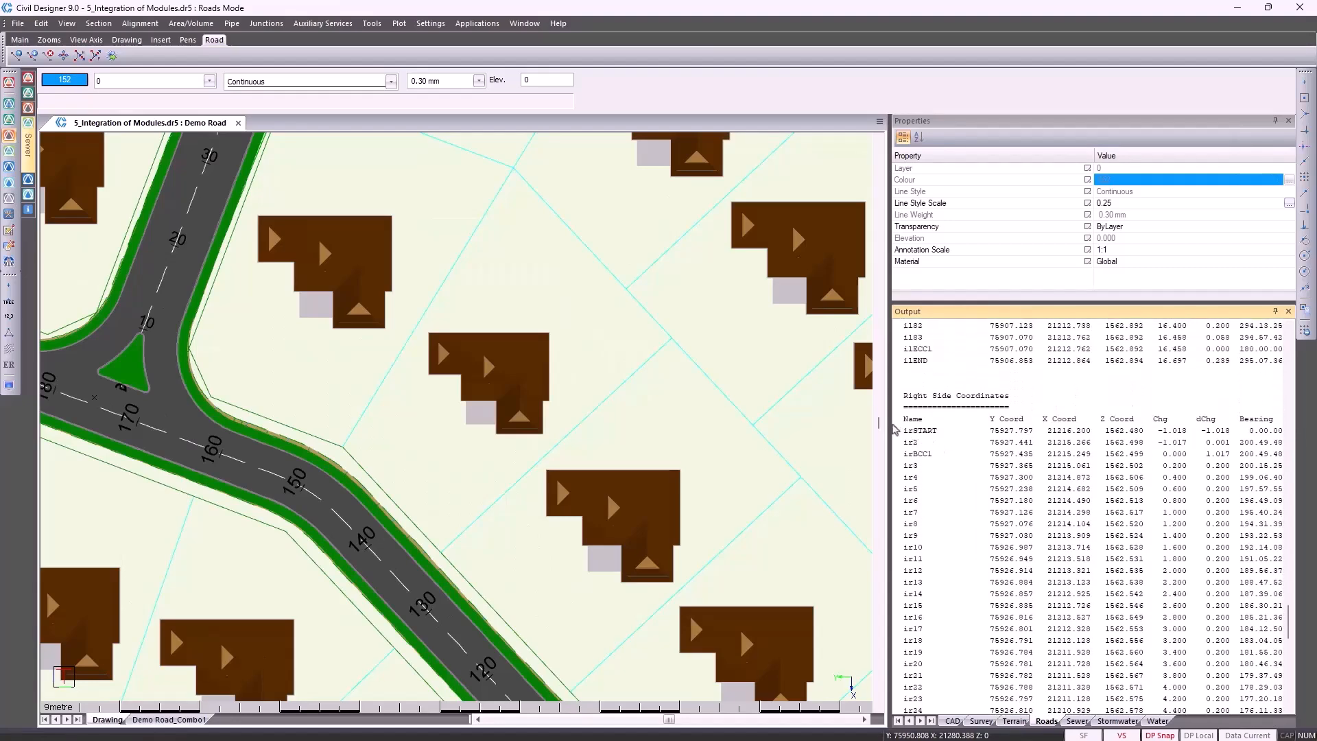
{"action": "left_click_drag", "start_coordinate": [889, 424], "coordinate": [1204, 453]}
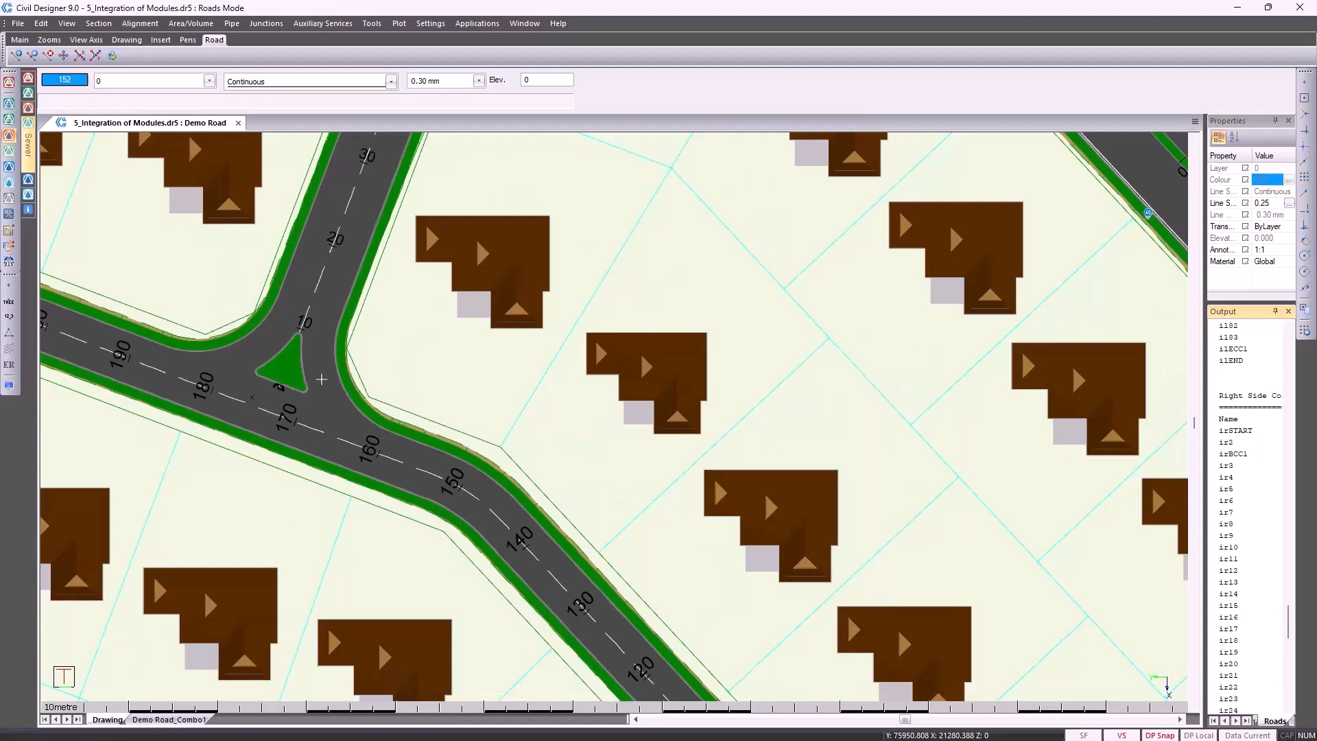
Step: Turn on the road contours at a 0.100 interval and the slope arrows in the display settings
{"action": "left_click", "coordinate": [10, 387]}
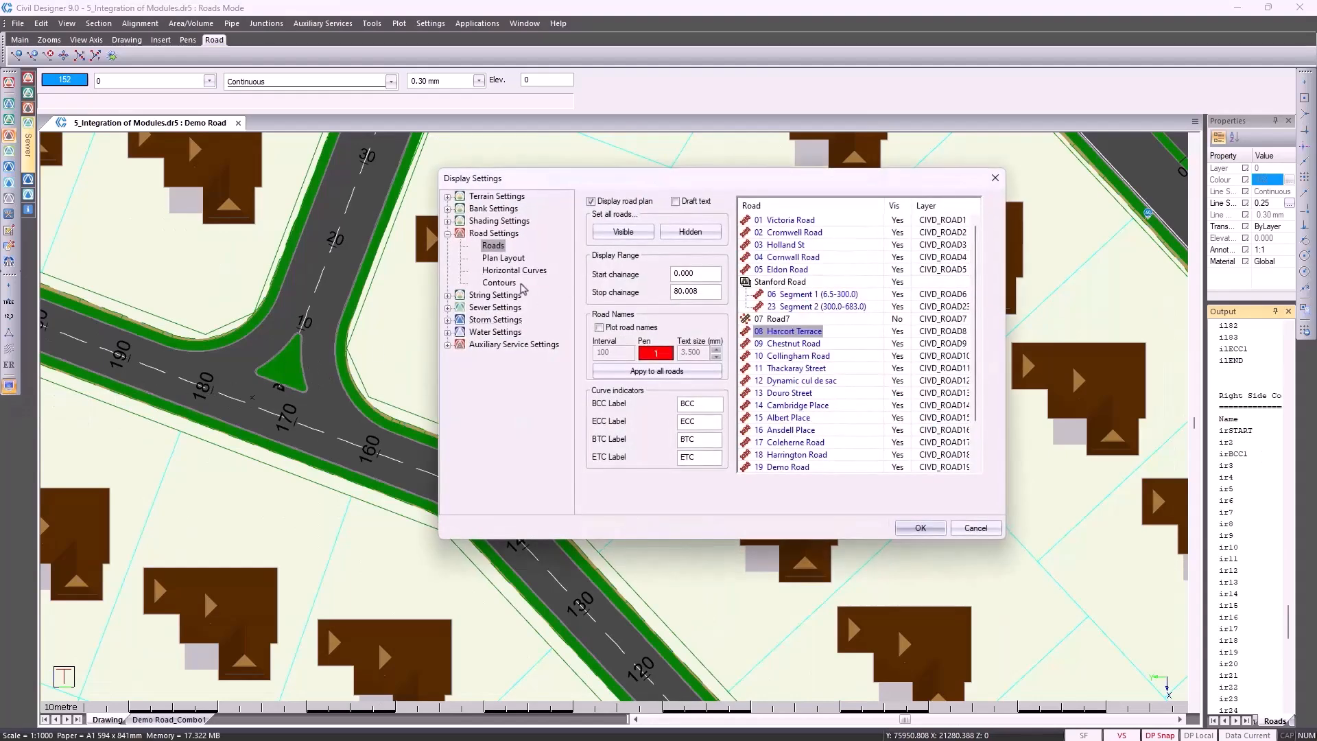
{"action": "left_click", "coordinate": [508, 285]}
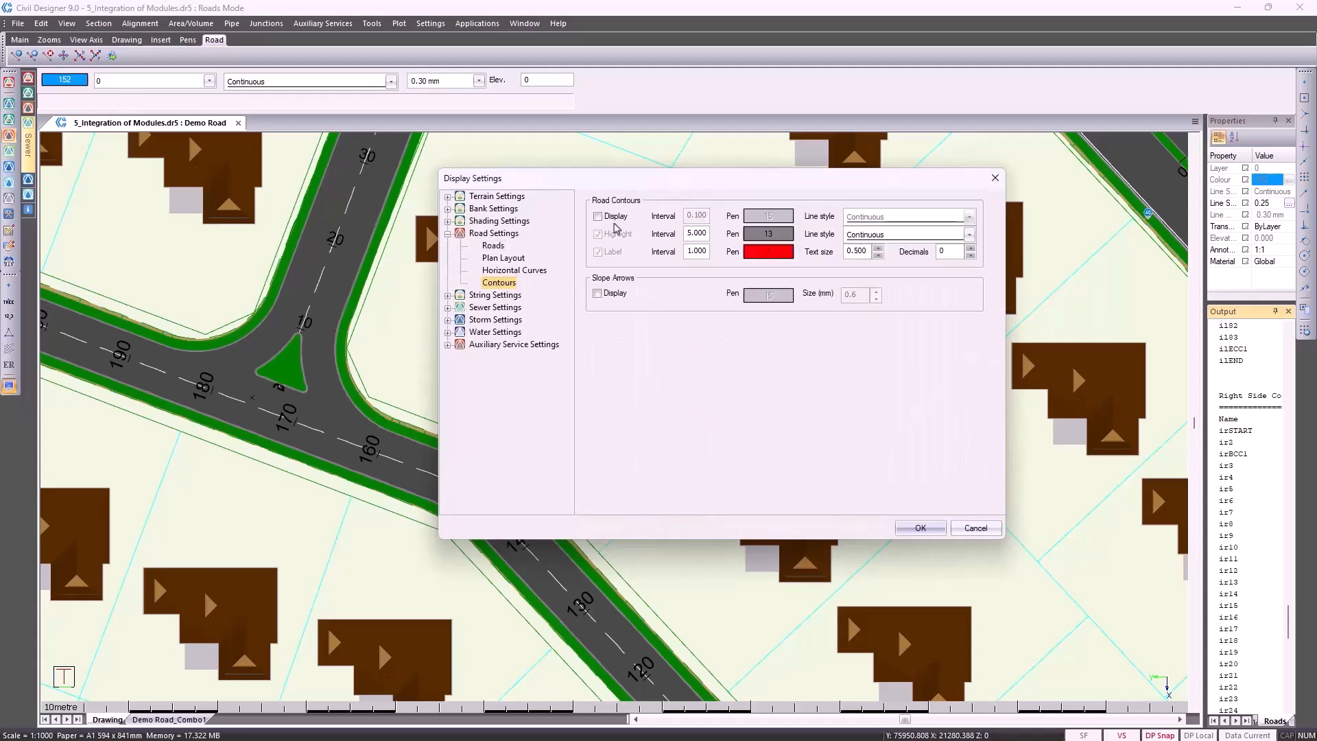
{"action": "left_click", "coordinate": [615, 218]}
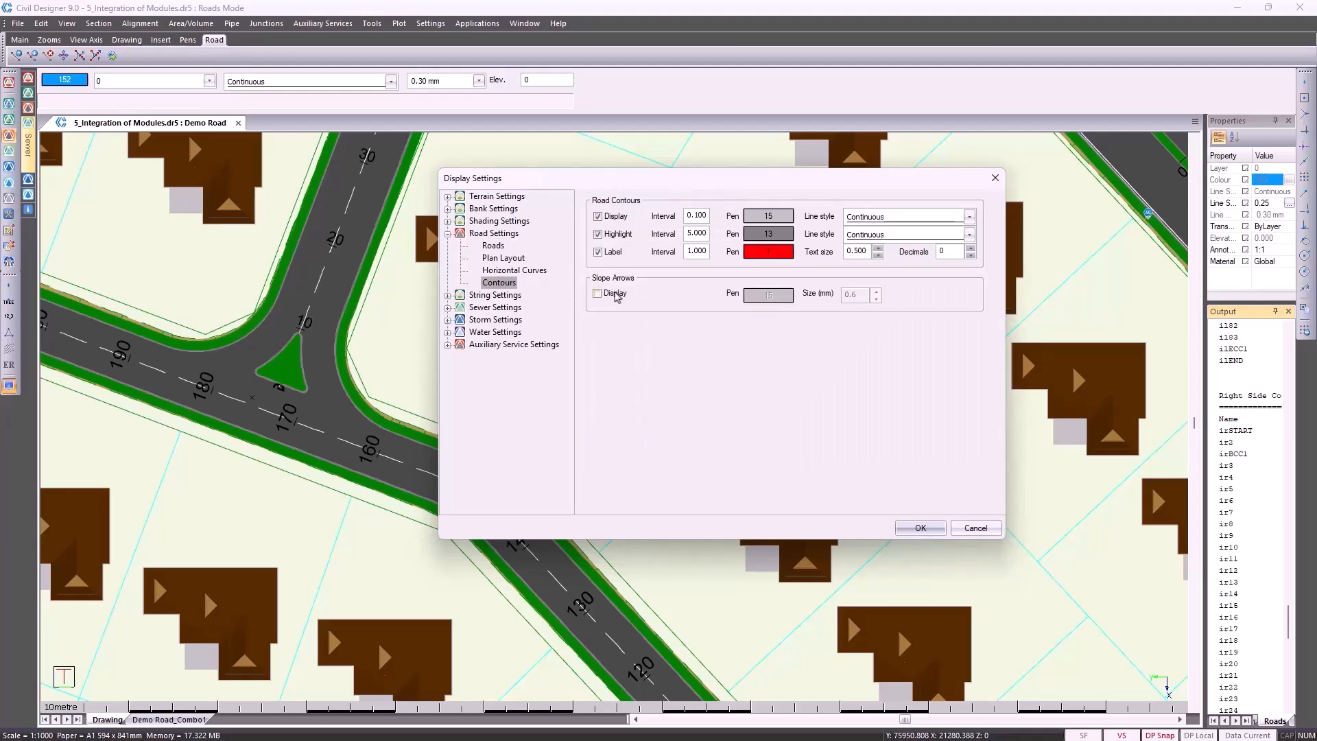
{"action": "left_click", "coordinate": [615, 295]}
Step: In the road shading's drainage display, set the low point symbol to KERB INLET, keep low points hidden, and apply the display settings
{"action": "left_click", "coordinate": [449, 222]}
{"action": "left_click", "coordinate": [494, 270]}
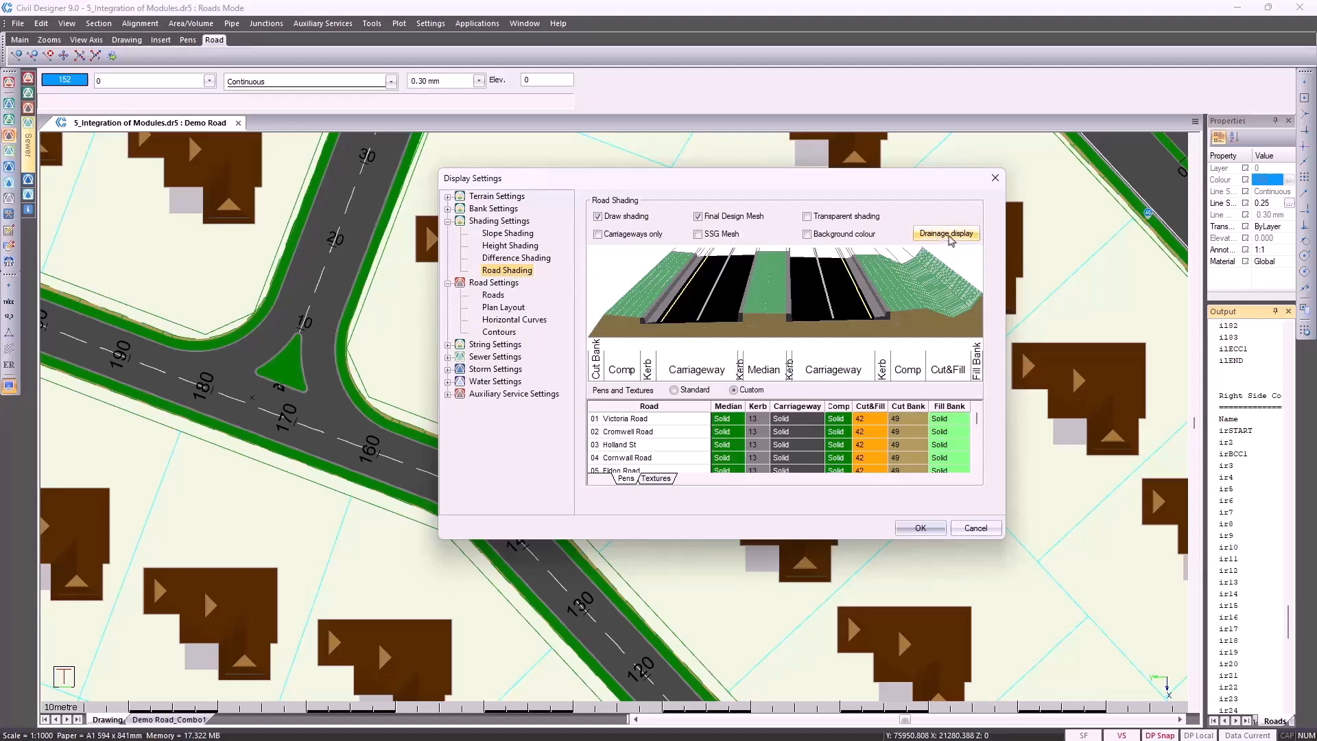
{"action": "left_click", "coordinate": [947, 234]}
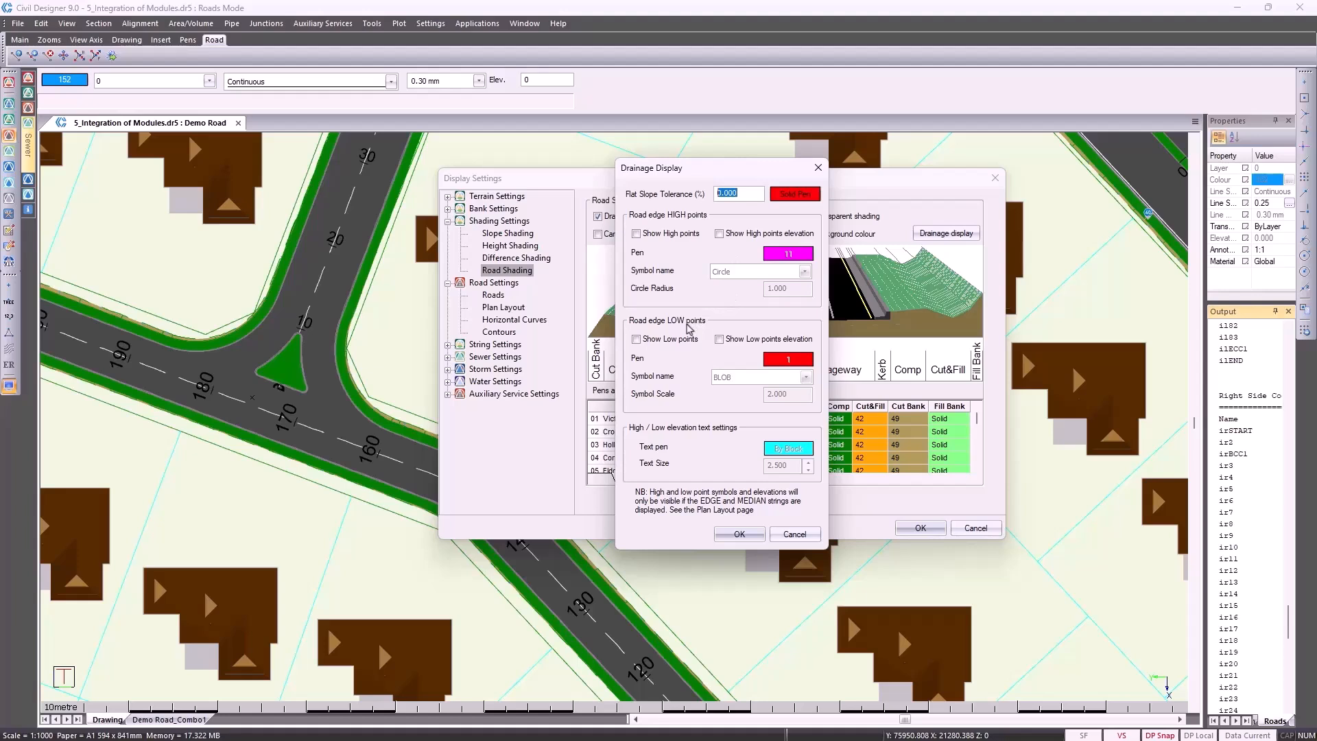
{"action": "left_click", "coordinate": [687, 340]}
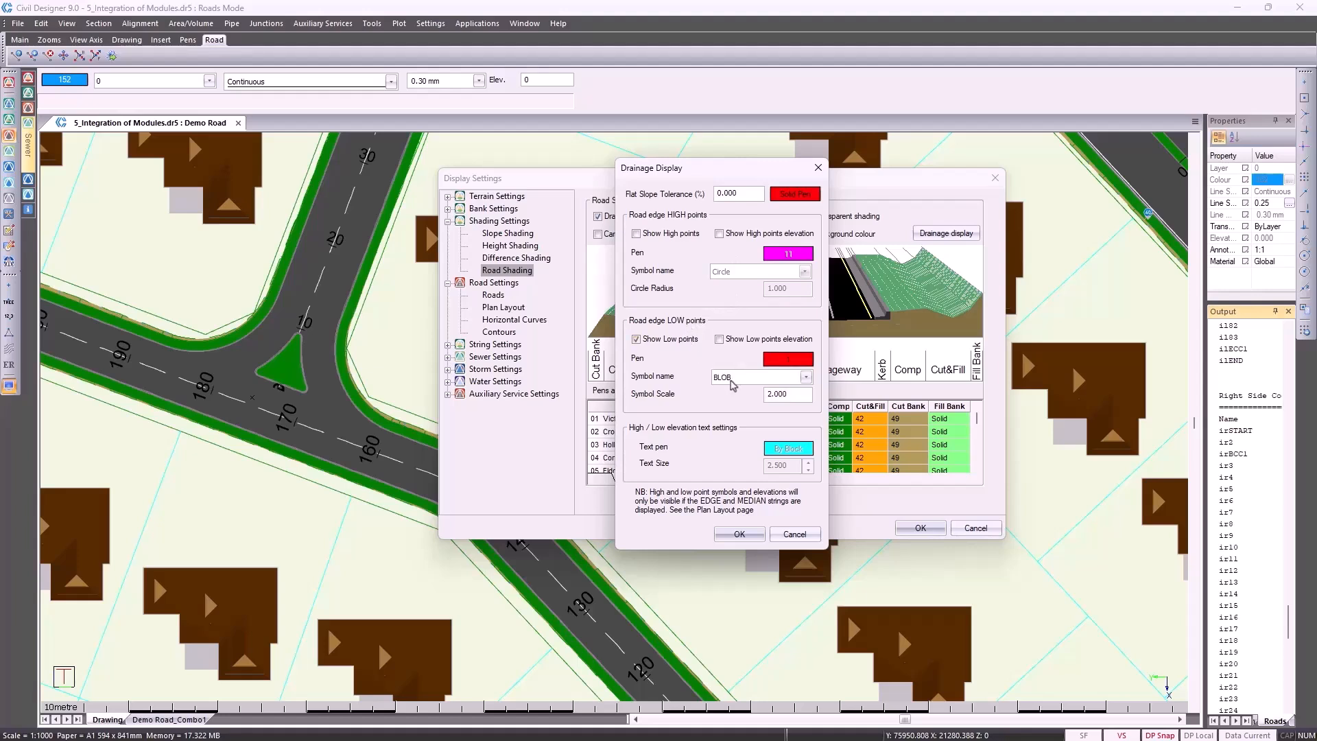
{"action": "left_click", "coordinate": [731, 382]}
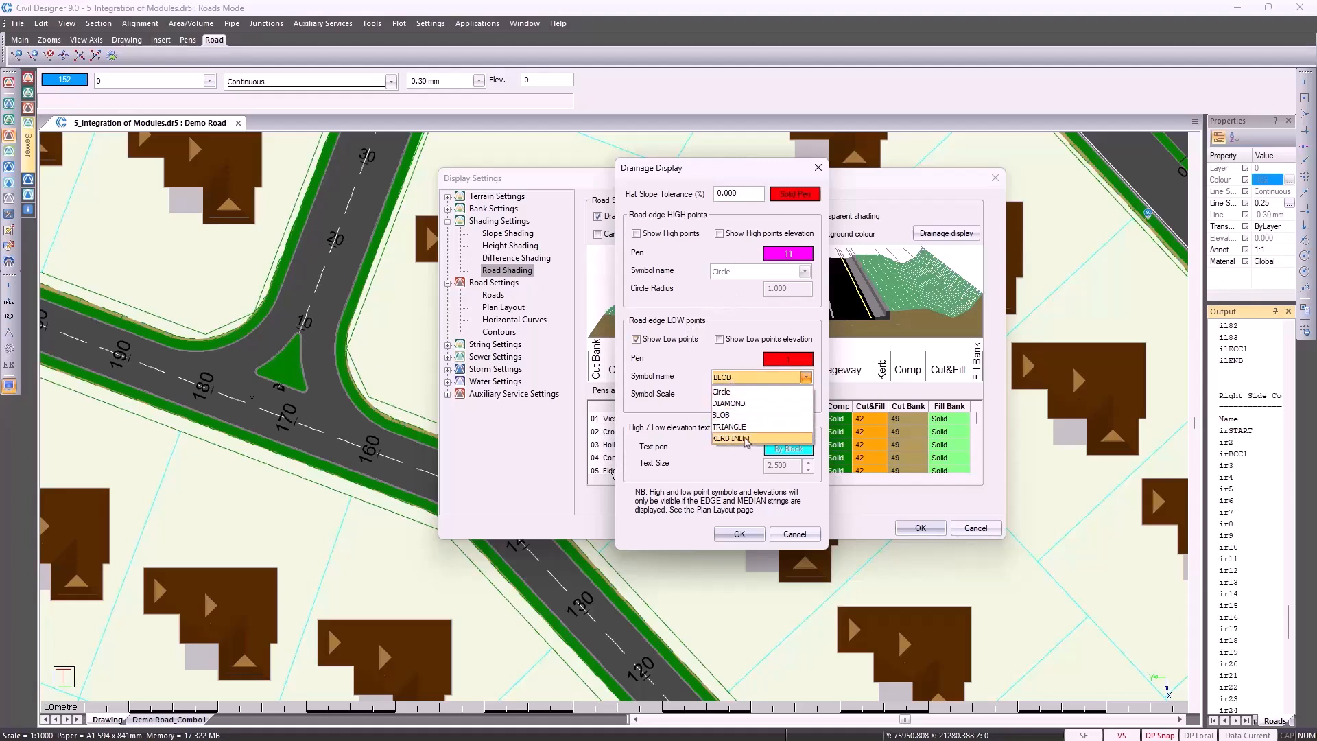
{"action": "left_click", "coordinate": [745, 439]}
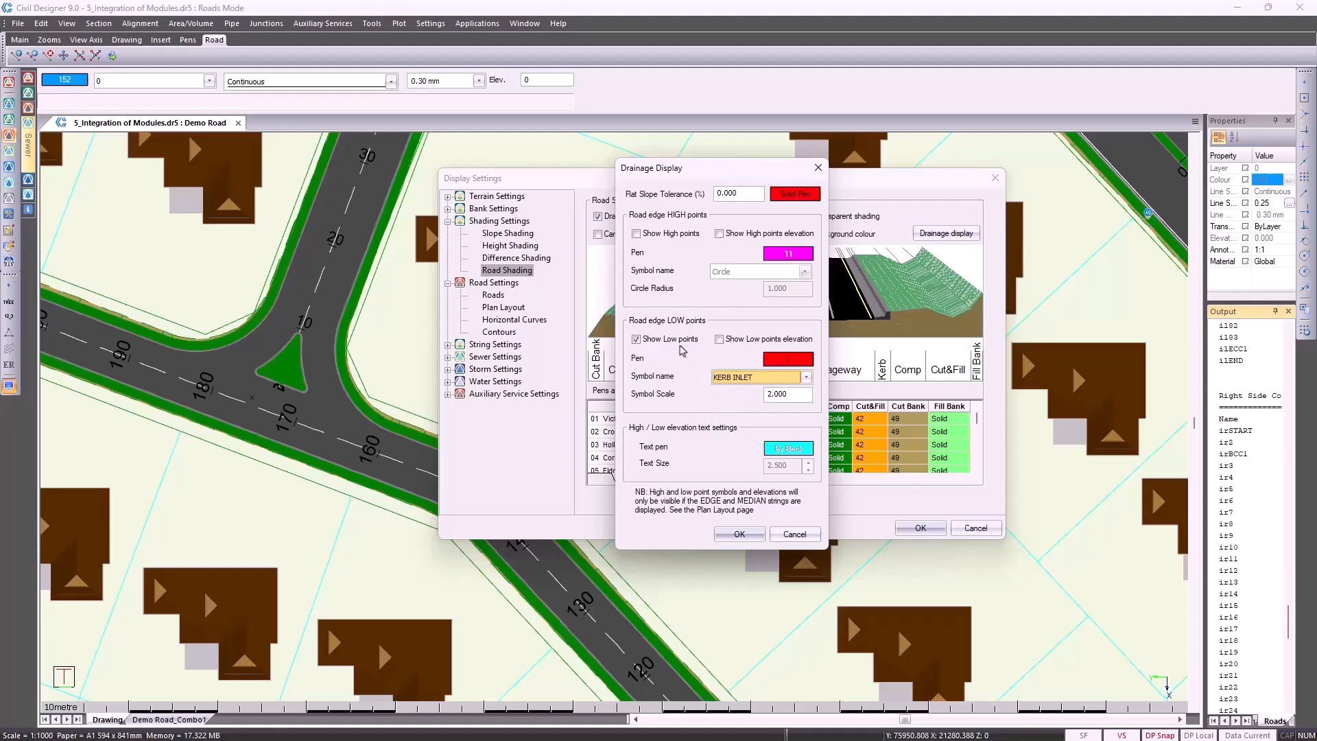
{"action": "left_click", "coordinate": [678, 343]}
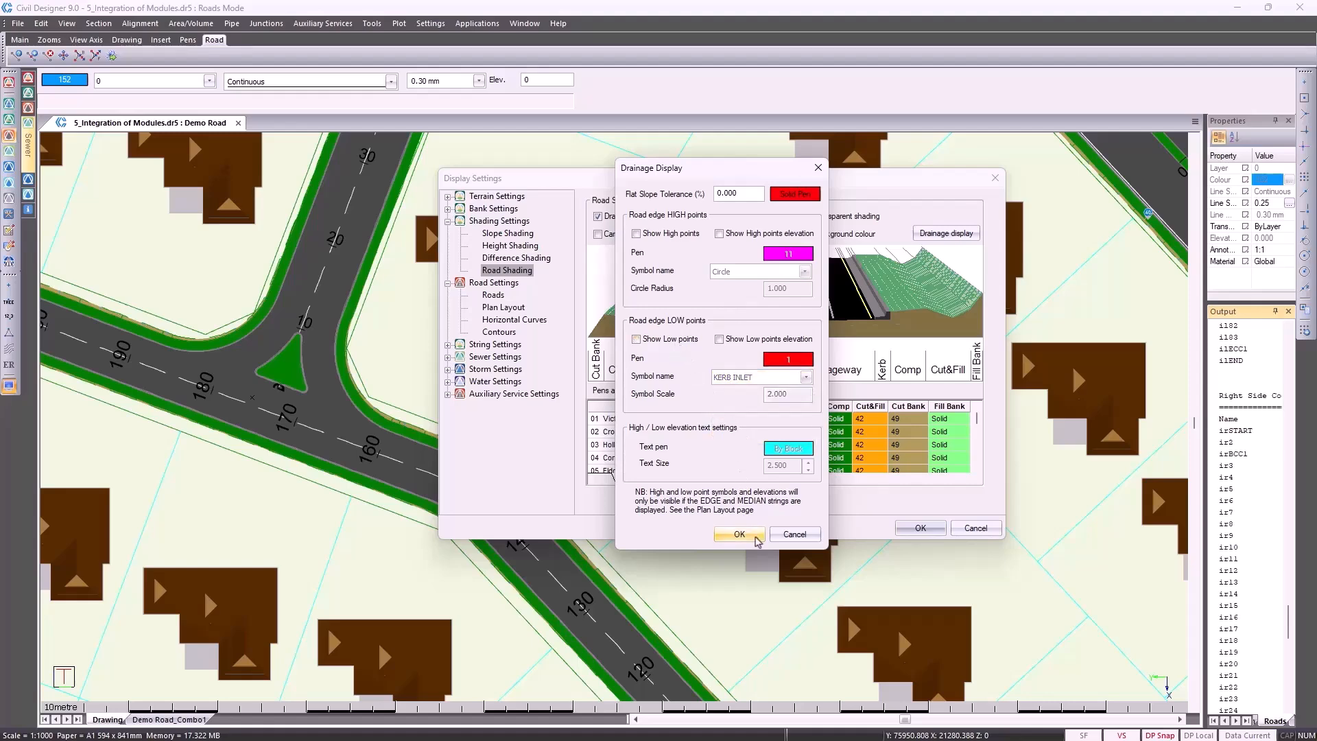
{"action": "left_click", "coordinate": [739, 534]}
{"action": "left_click", "coordinate": [915, 532]}
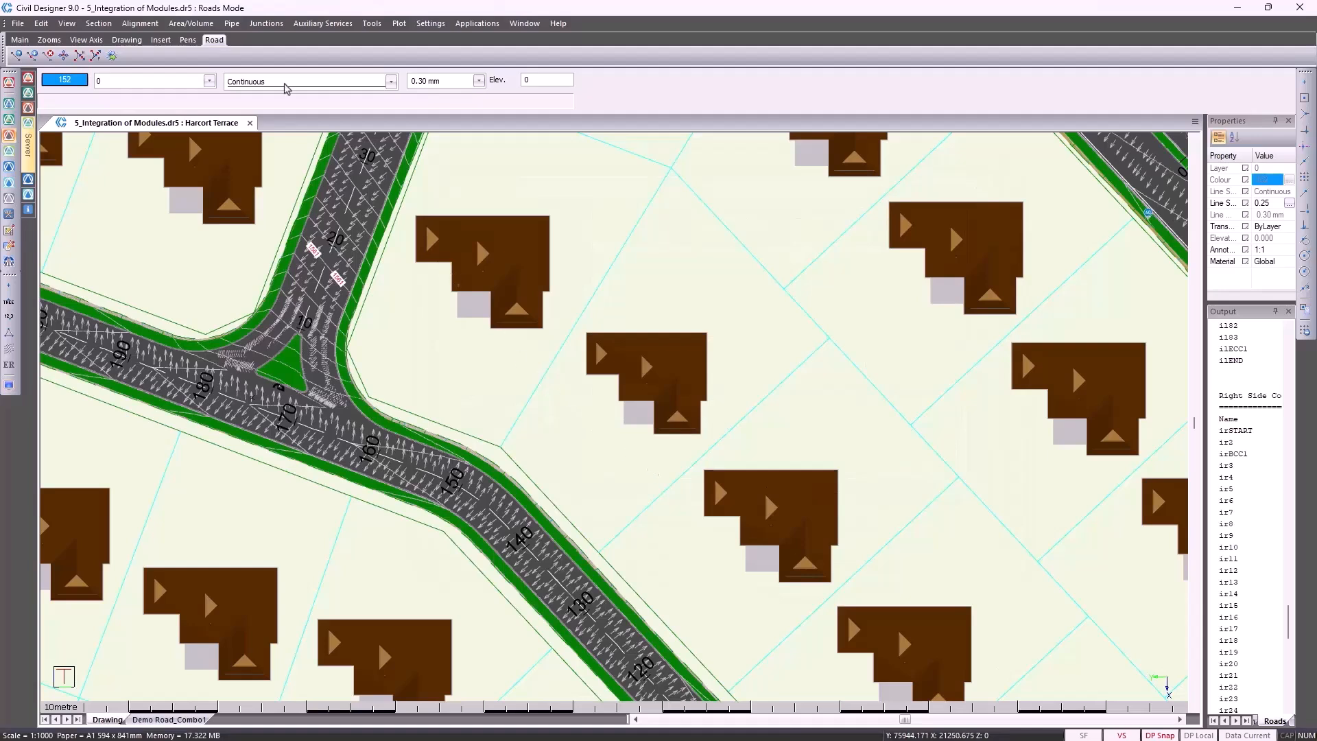
Step: Open the Harcort Terrace and Demo Road junction for editing to view its setup, and cancel without changes
{"action": "left_click", "coordinate": [264, 25]}
{"action": "left_click", "coordinate": [288, 100]}
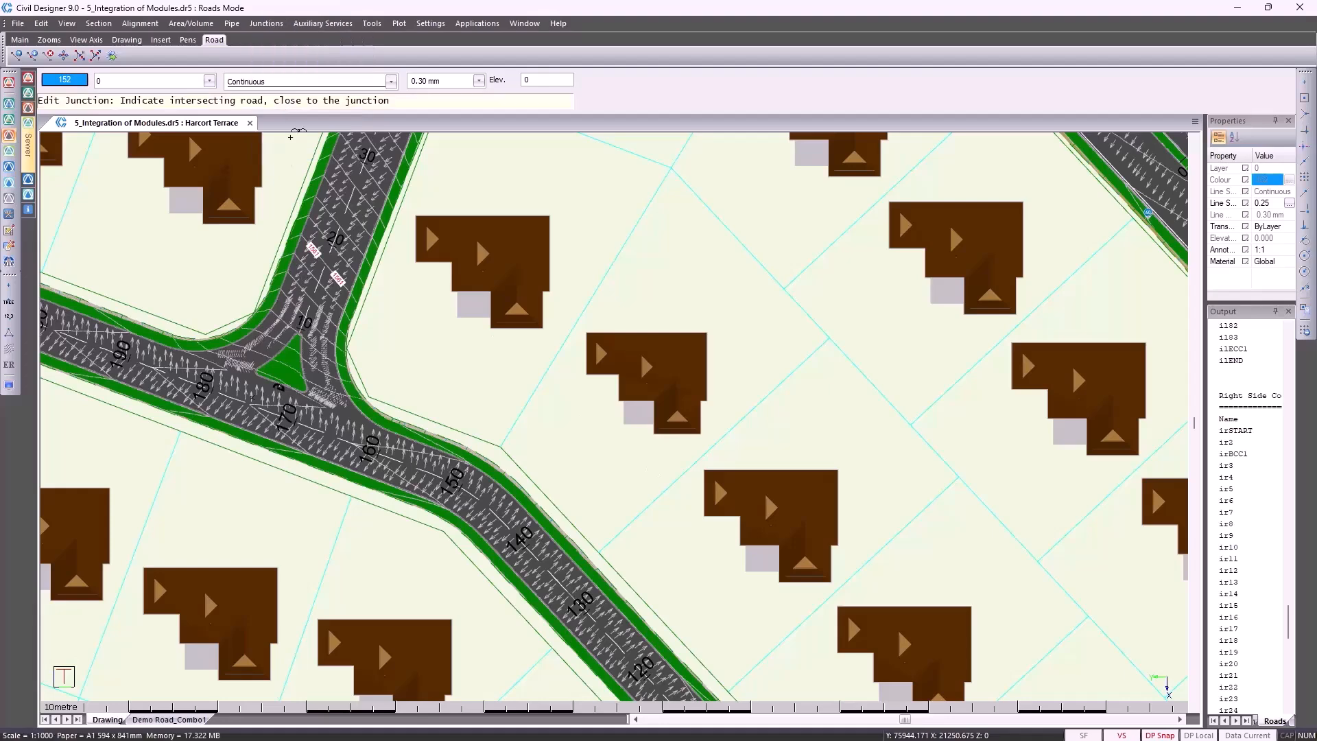
{"action": "left_click", "coordinate": [283, 316]}
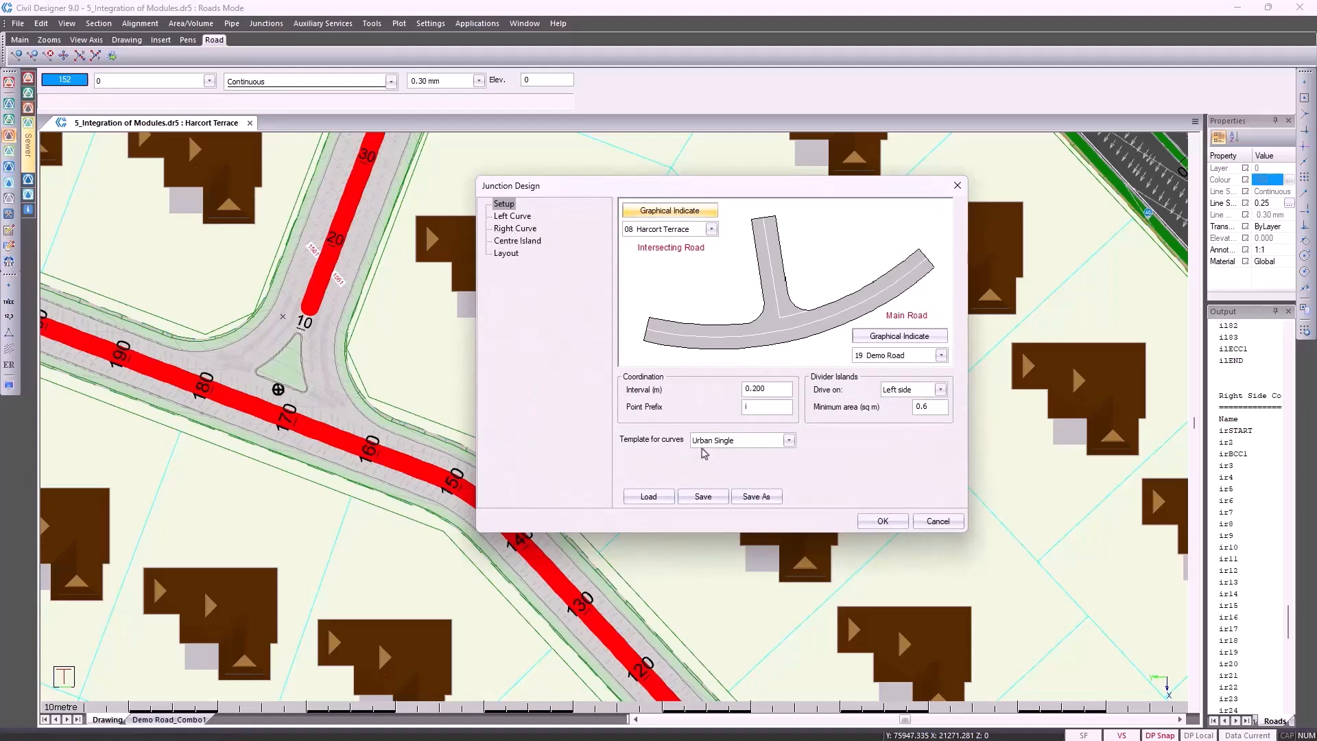
{"action": "left_click", "coordinate": [948, 522]}
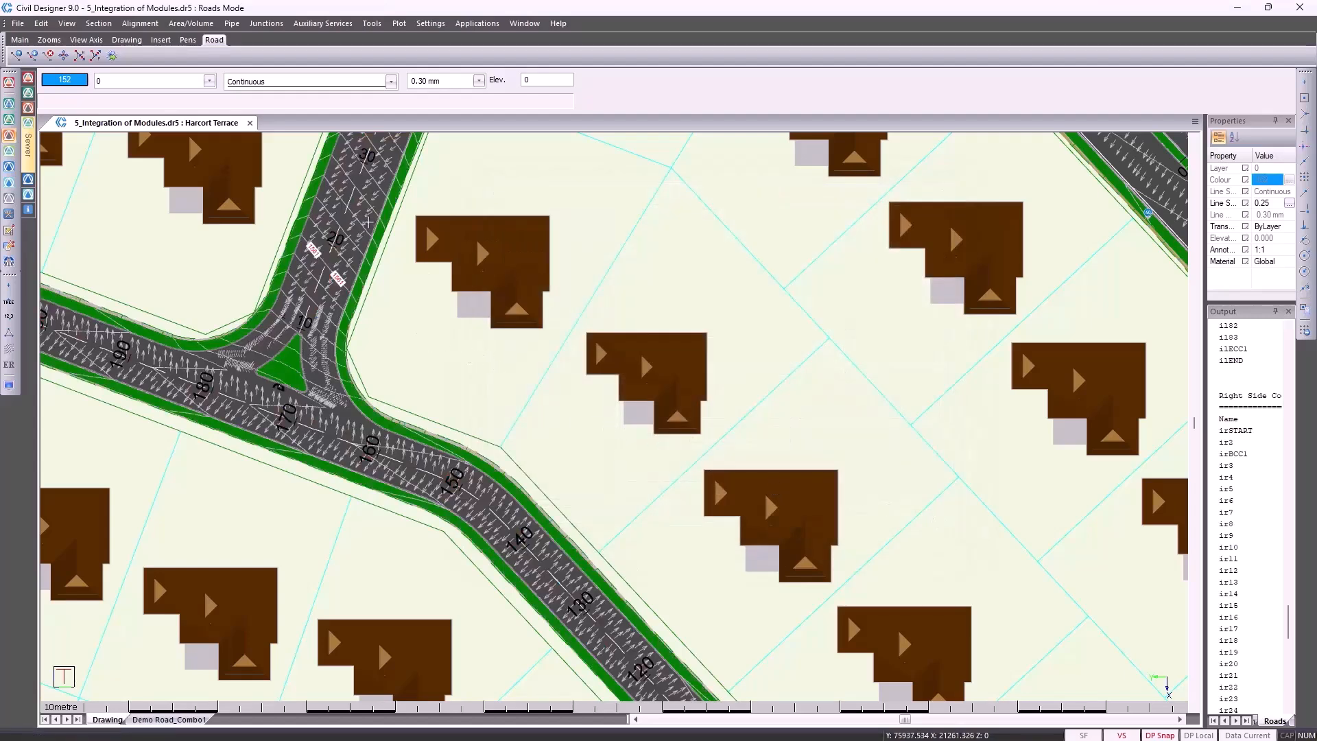
Step: Open the junction's left bellmouth string in the BellMouth Editor and select the vertex at chainage 6.551 in its longsection
{"action": "left_click", "coordinate": [266, 23]}
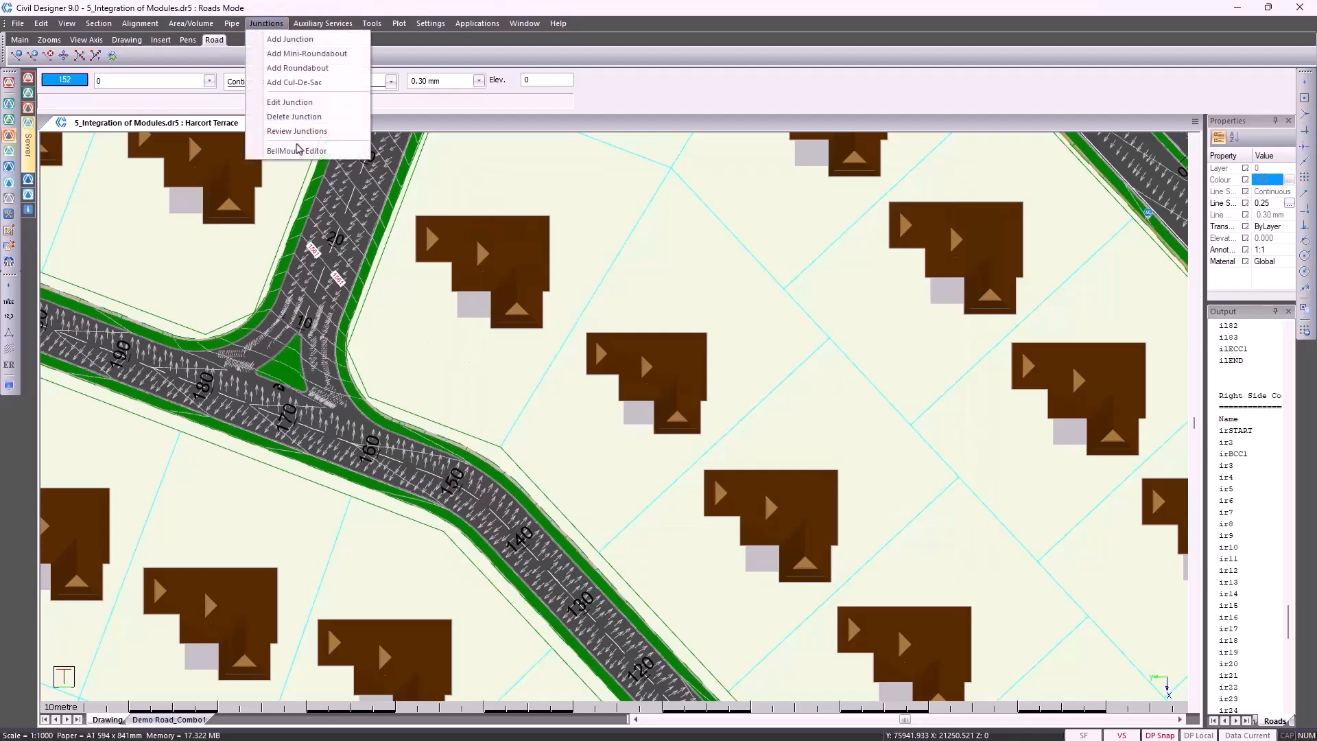
{"action": "left_click", "coordinate": [297, 151]}
{"action": "left_click", "coordinate": [269, 323]}
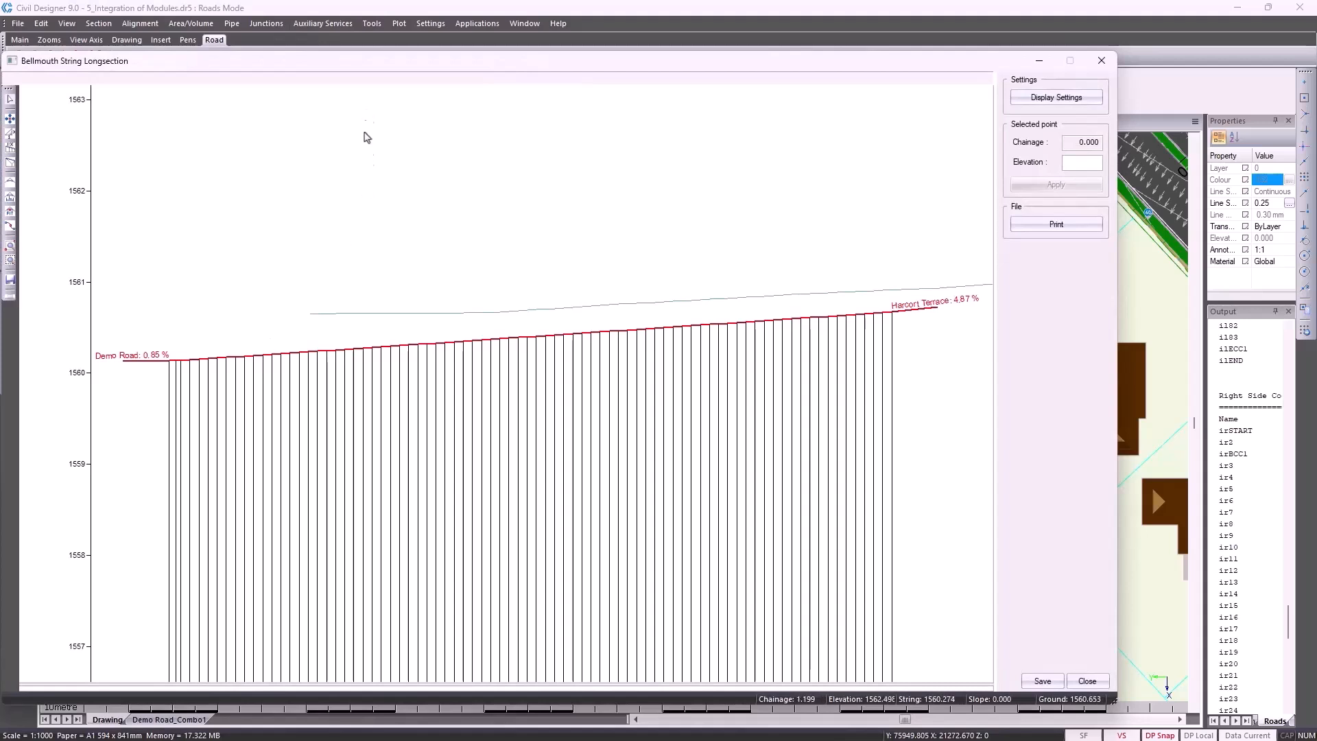
{"action": "left_click_drag", "start_coordinate": [353, 64], "coordinate": [767, 100]}
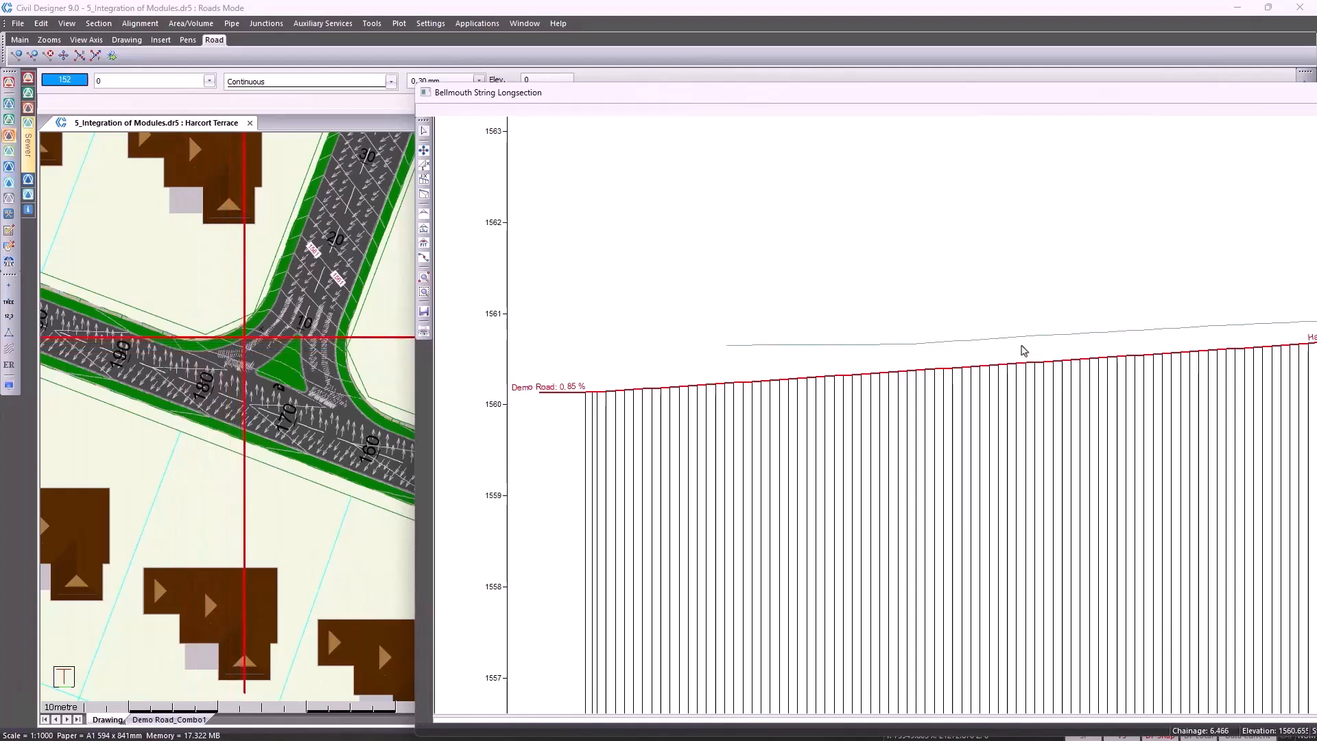
{"action": "left_click", "coordinate": [1025, 363]}
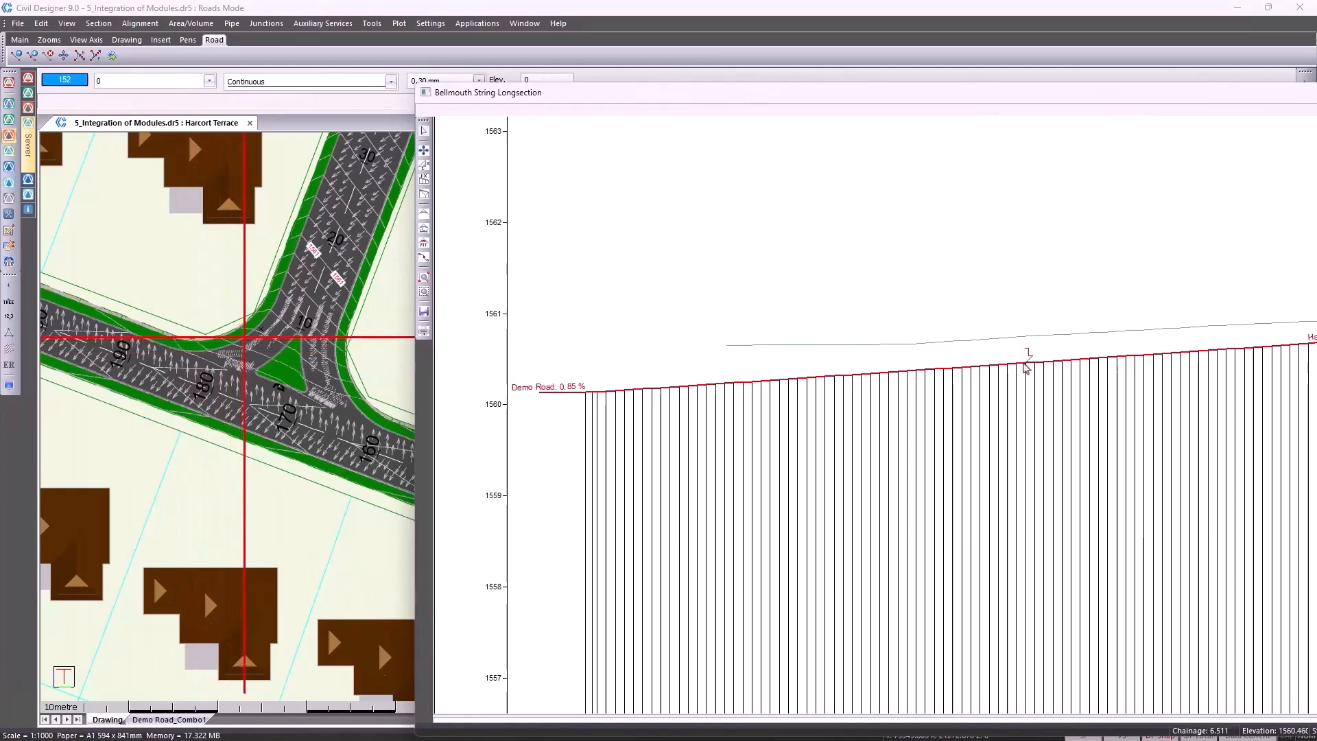
{"action": "left_click_drag", "start_coordinate": [1033, 98], "coordinate": [688, 47]}
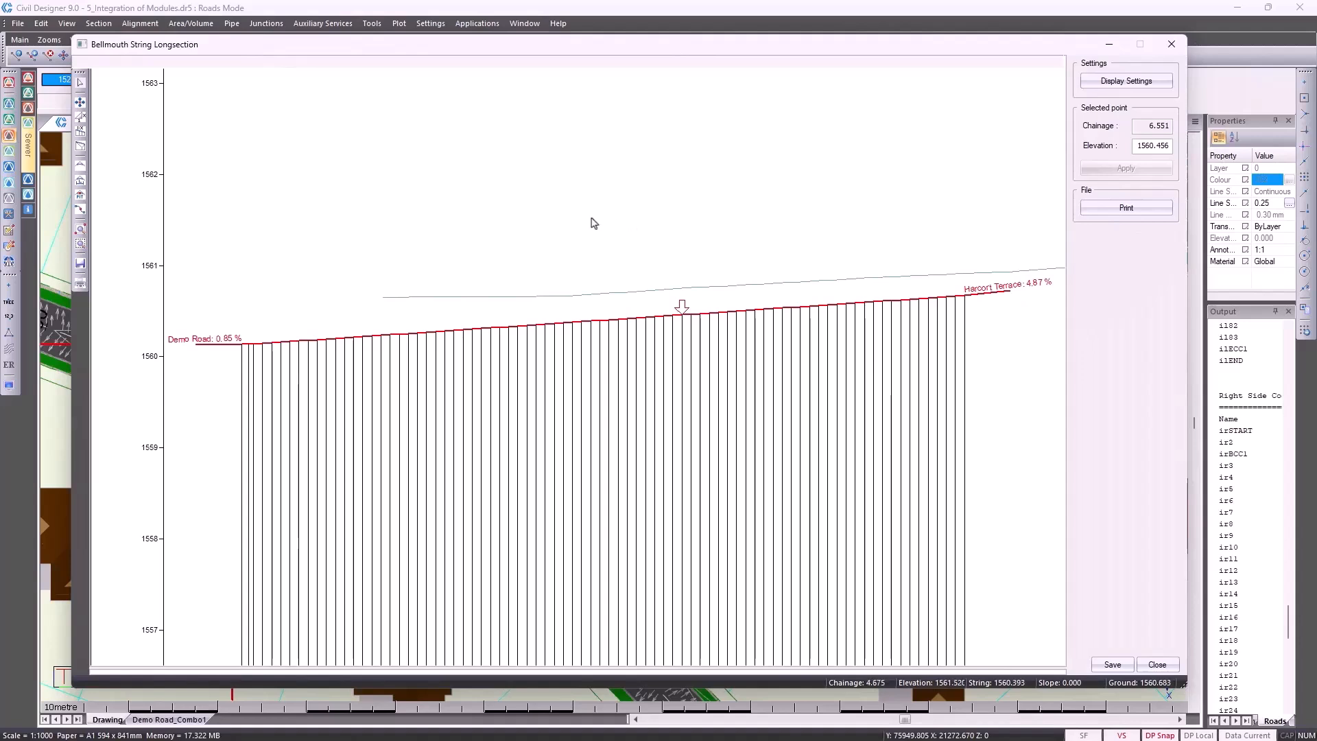
Step: Move the bellmouth string's vertex at chainage 6.551 up to an elevation of about 1560.83
{"action": "left_click", "coordinate": [80, 102]}
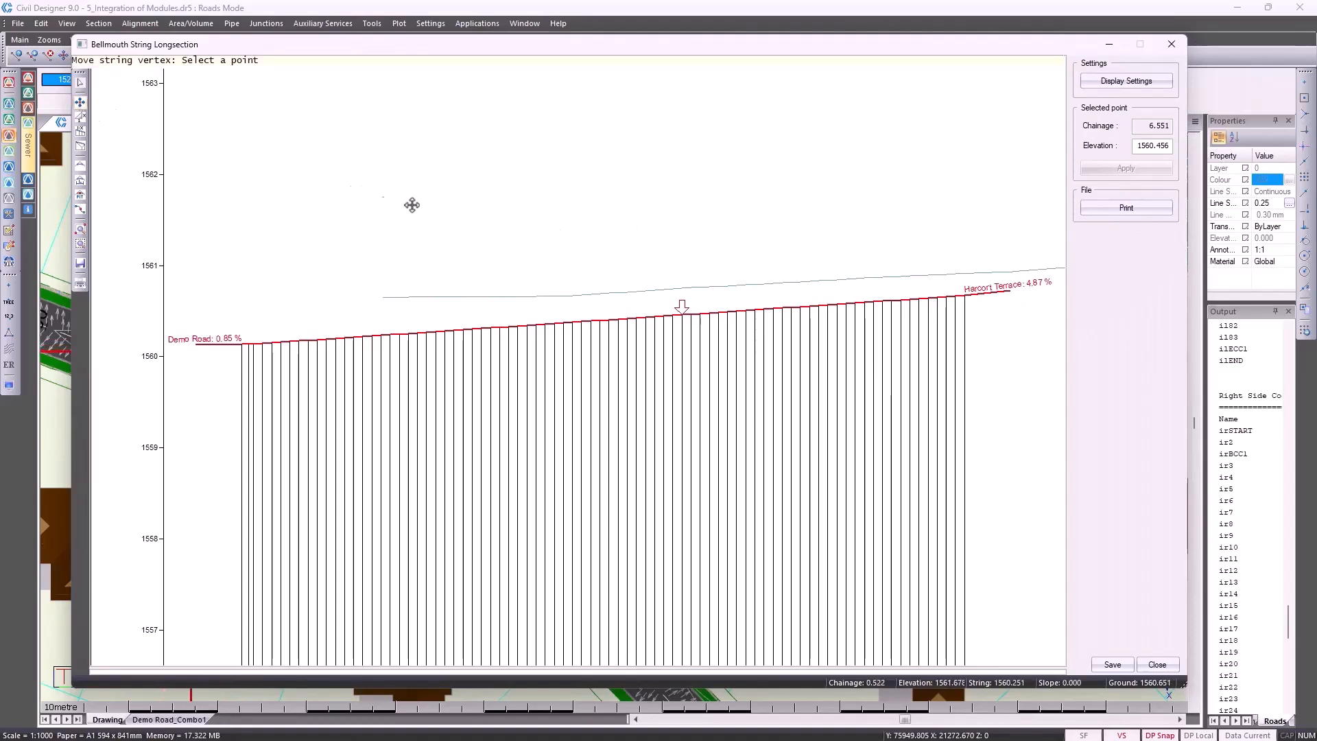
{"action": "left_click", "coordinate": [679, 320]}
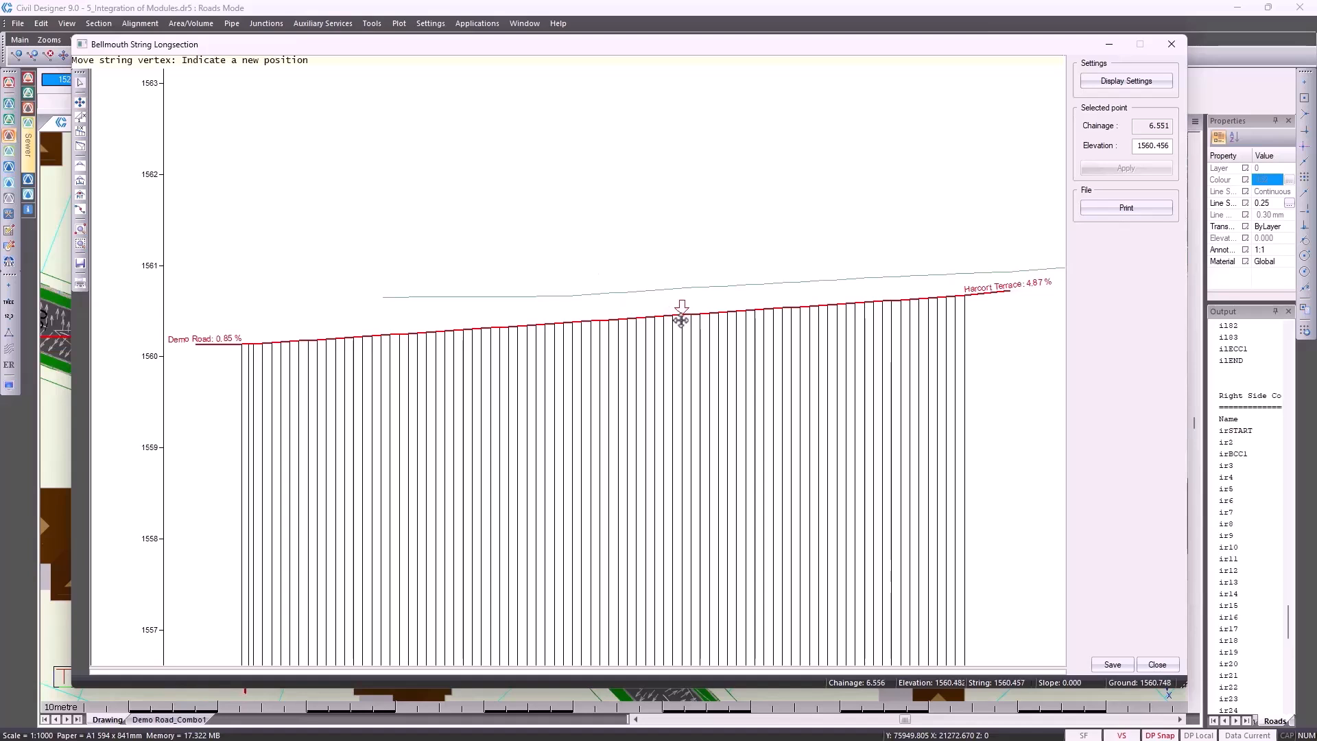
{"action": "left_click", "coordinate": [679, 281]}
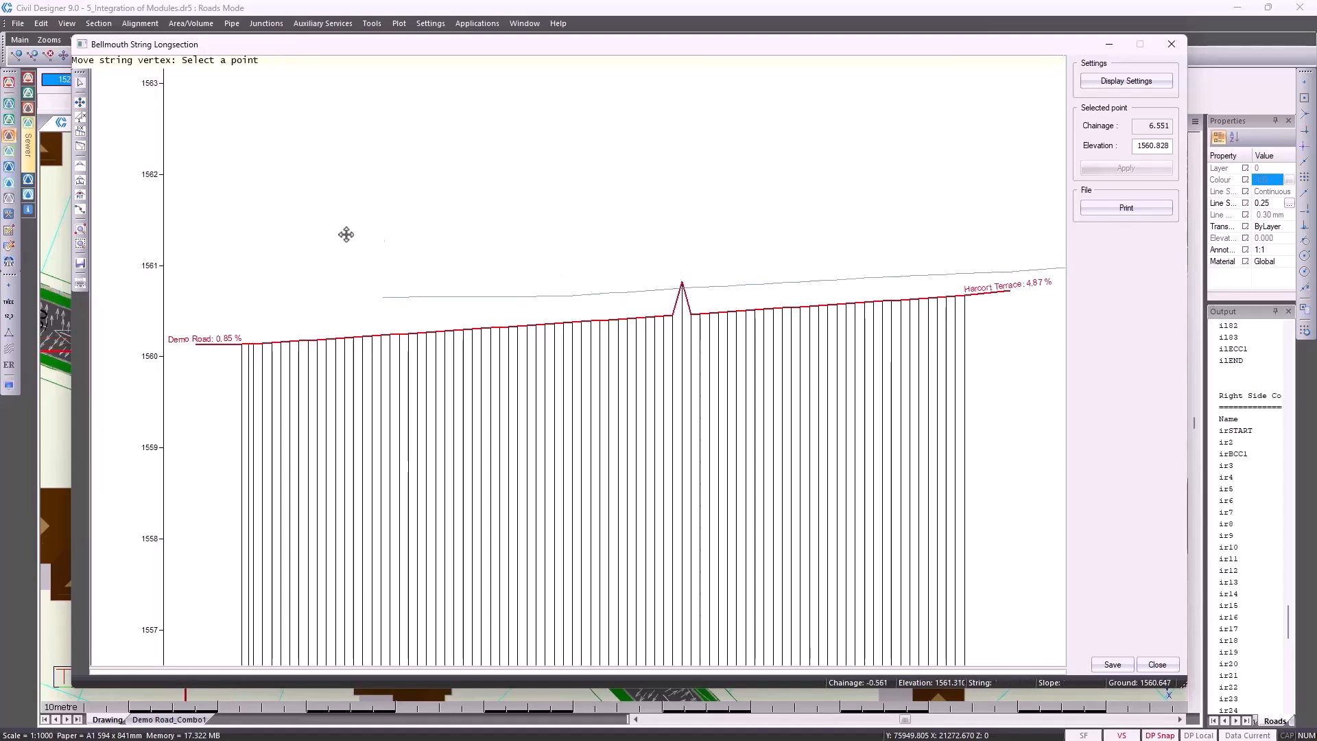
Step: Interpolate the bellmouth string's vertices from its Demo Road end to the raised vertex and from there to its Harcort Terrace end
{"action": "left_click", "coordinate": [81, 149]}
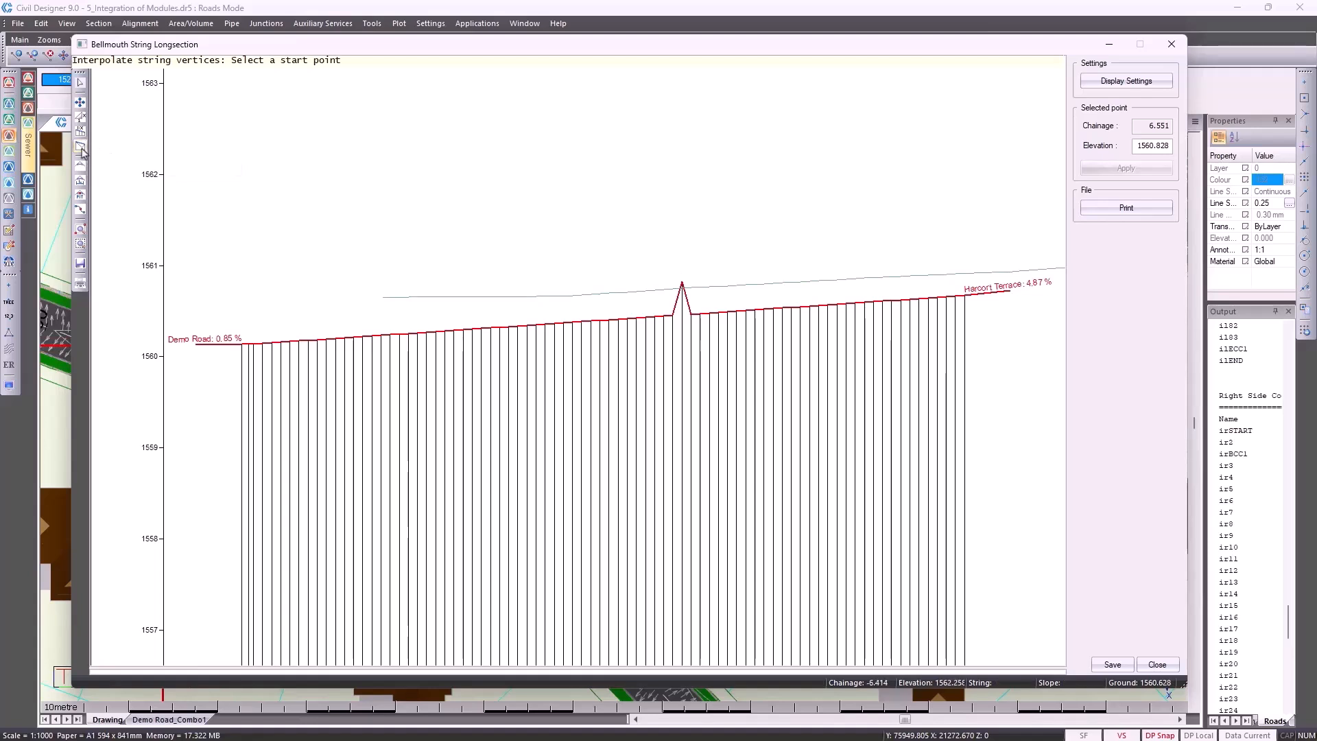
{"action": "left_click", "coordinate": [243, 348]}
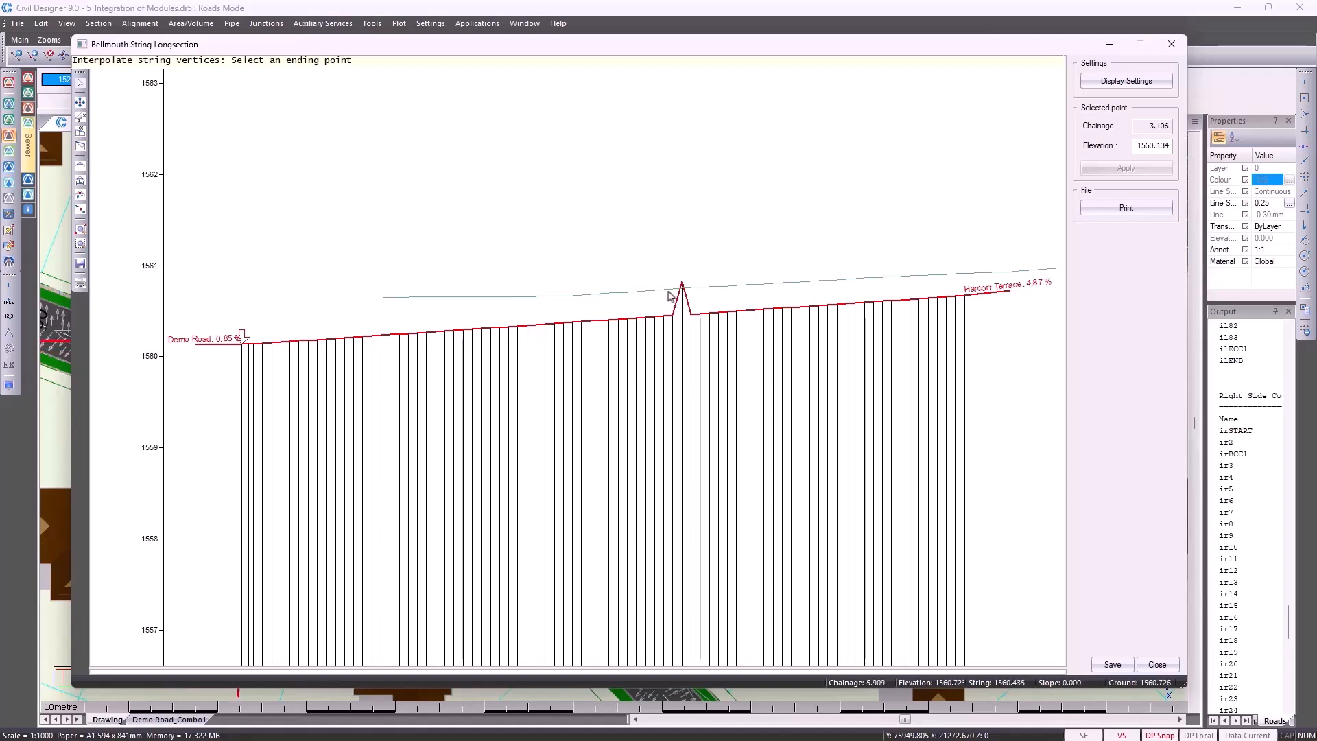
{"action": "left_click", "coordinate": [682, 284]}
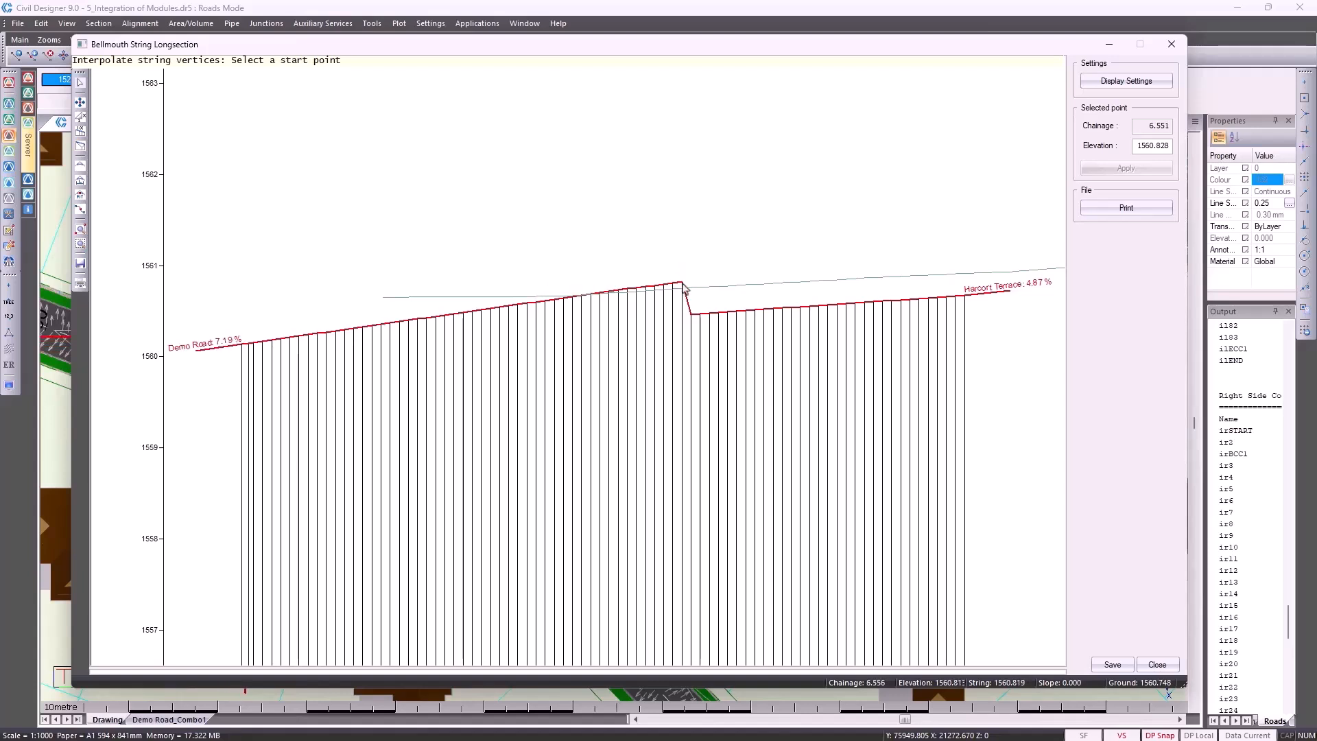
{"action": "left_click", "coordinate": [682, 285]}
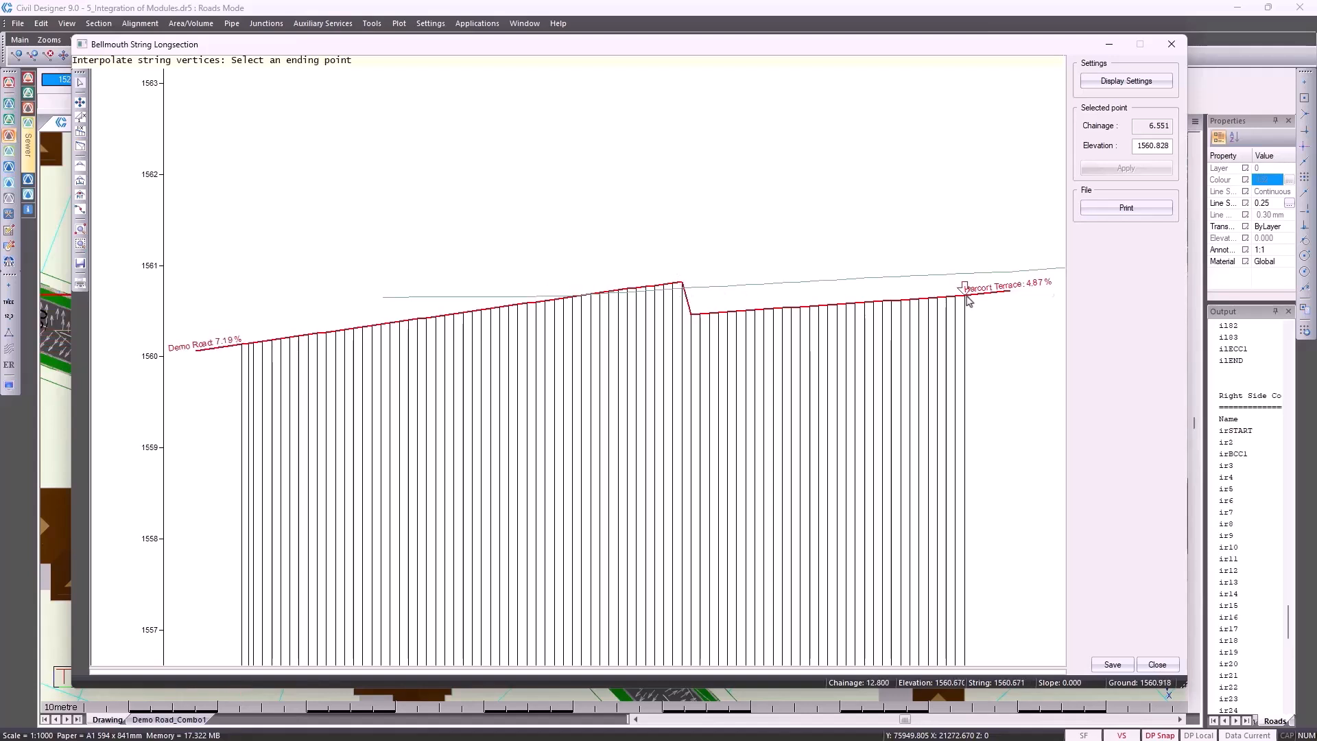
{"action": "left_click", "coordinate": [968, 295]}
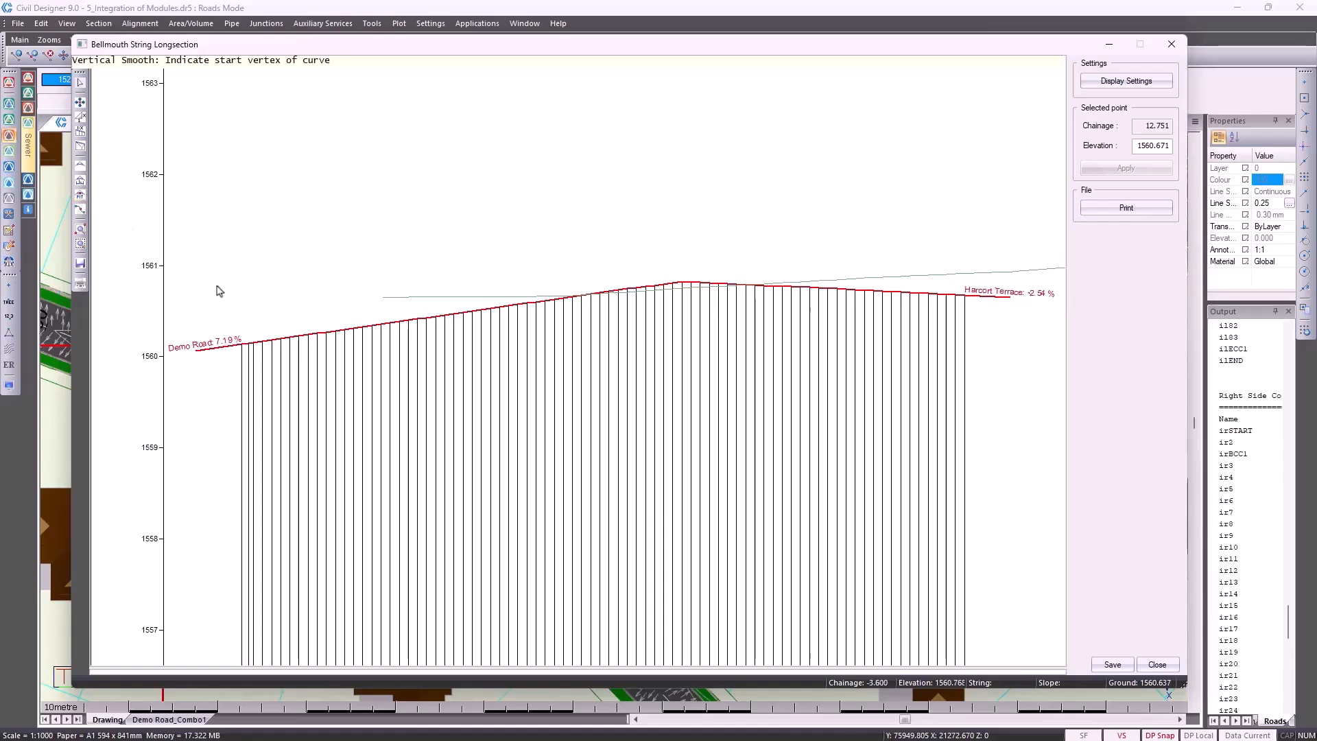
Step: Vertically smooth the bellmouth string between chainages -2.849 and 12.351 through a point just below the peak, and close the longsection
{"action": "left_click", "coordinate": [253, 338]}
{"action": "left_click", "coordinate": [945, 296]}
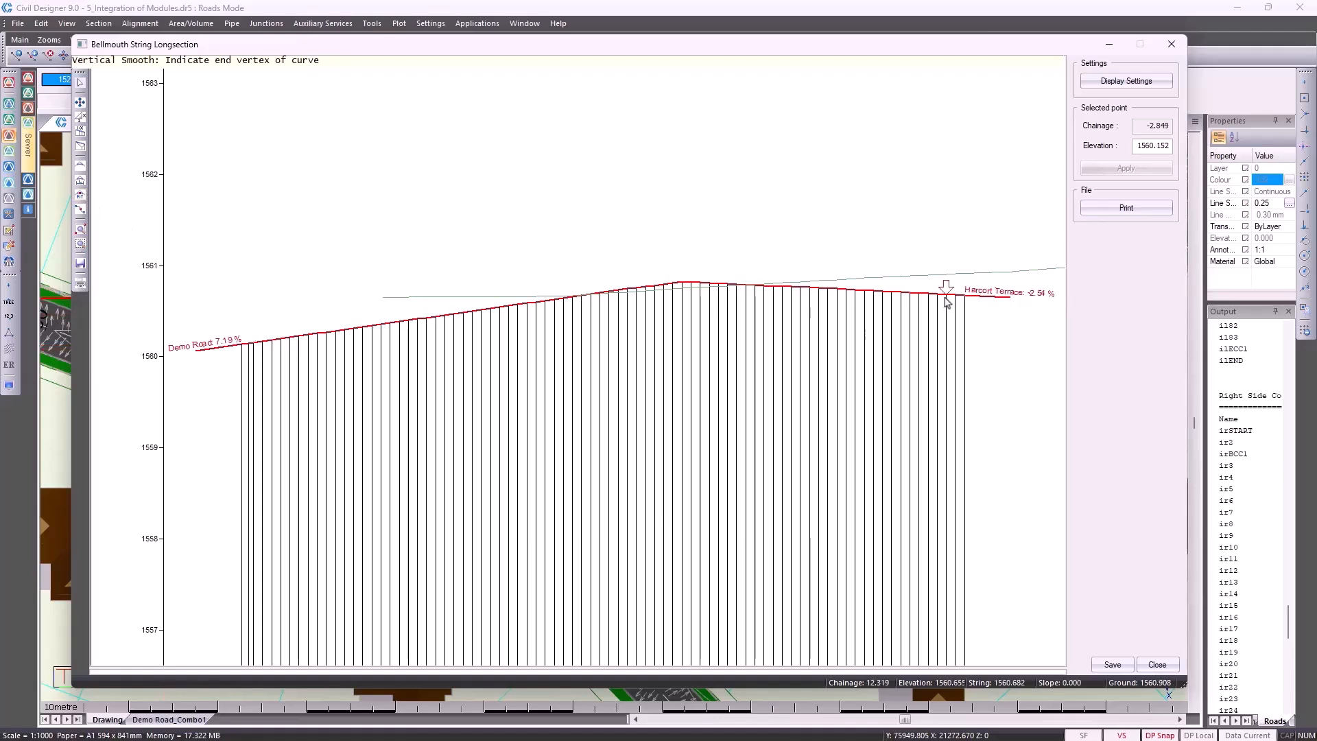
{"action": "left_click", "coordinate": [673, 293]}
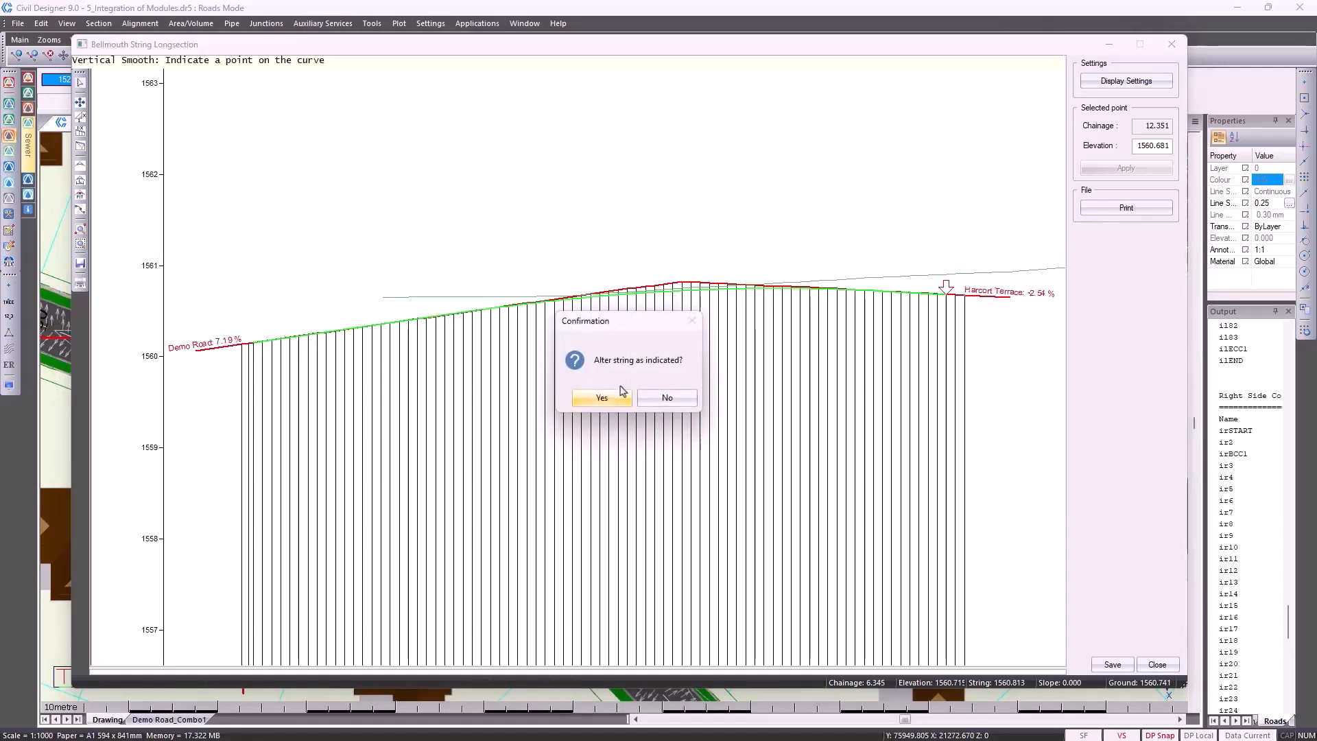
{"action": "left_click", "coordinate": [601, 398]}
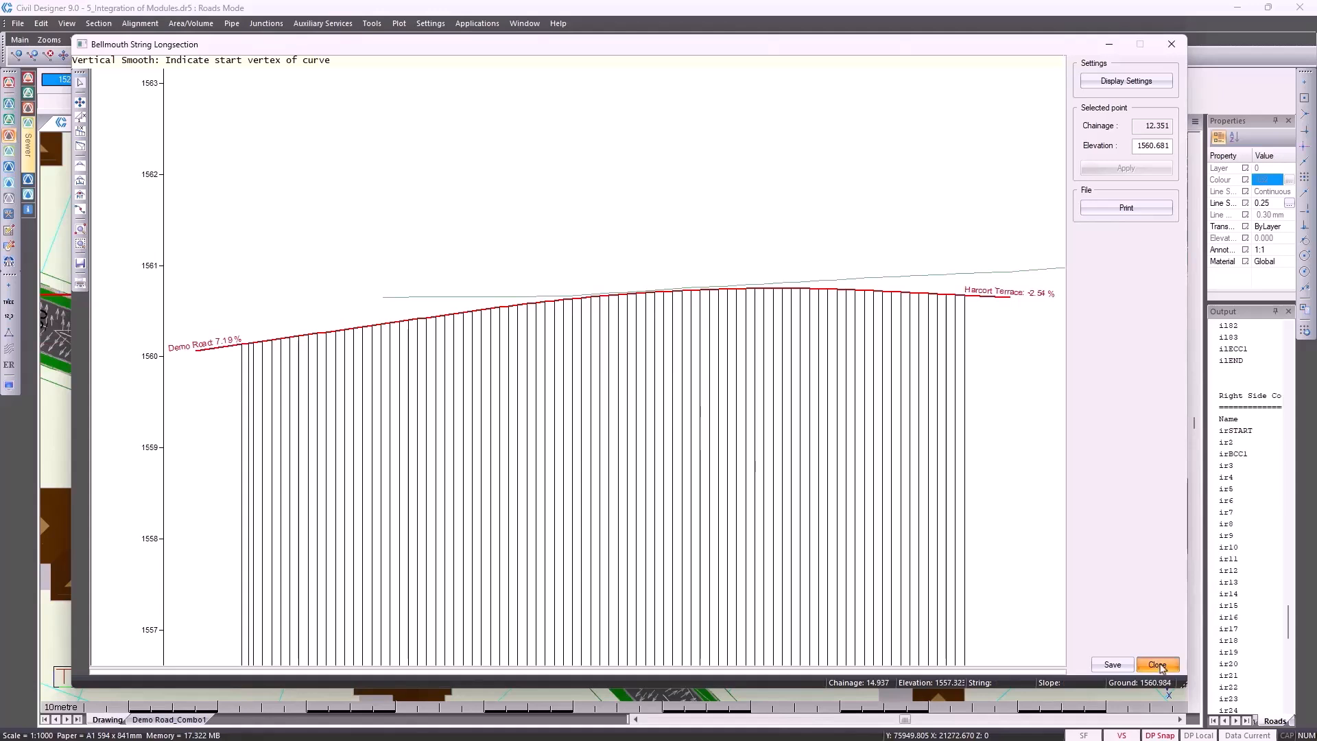
{"action": "left_click", "coordinate": [1157, 664]}
{"action": "left_click", "coordinate": [634, 400]}
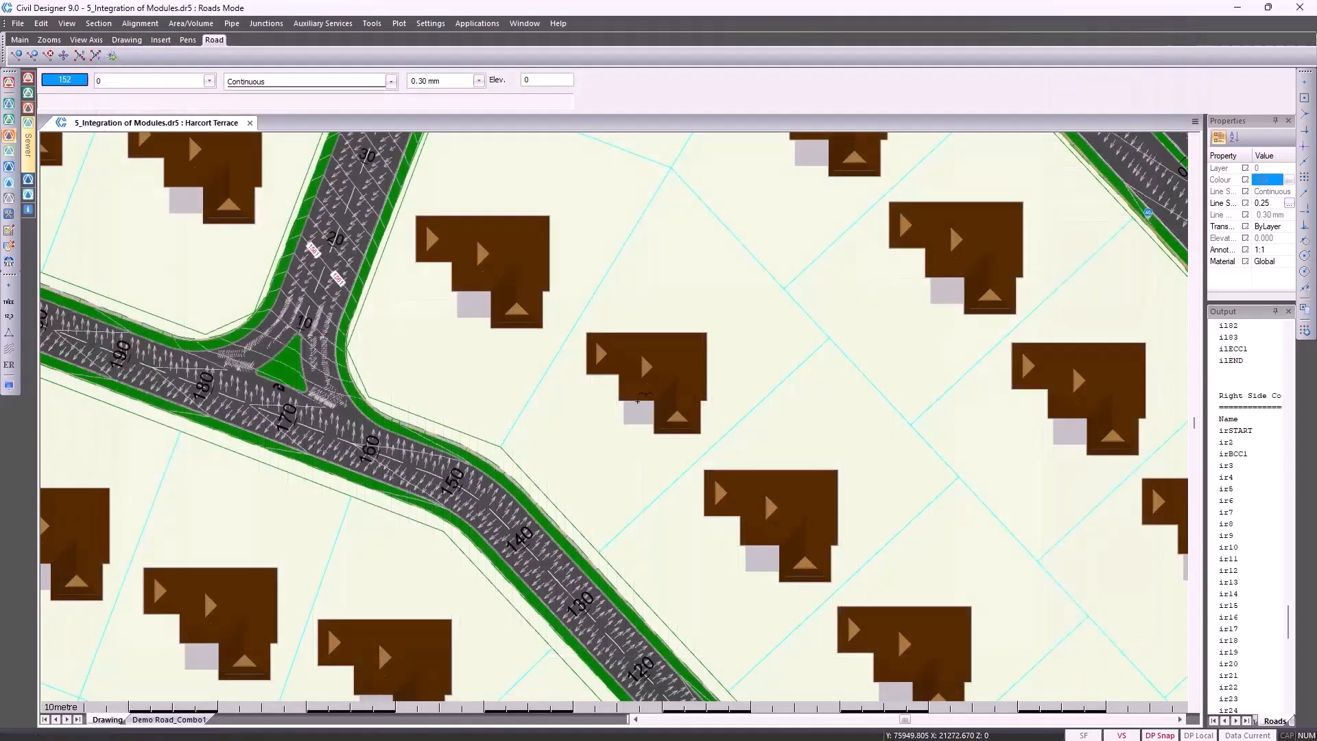
{"action": "right_click", "coordinate": [534, 411]}
{"action": "left_click", "coordinate": [559, 422]}
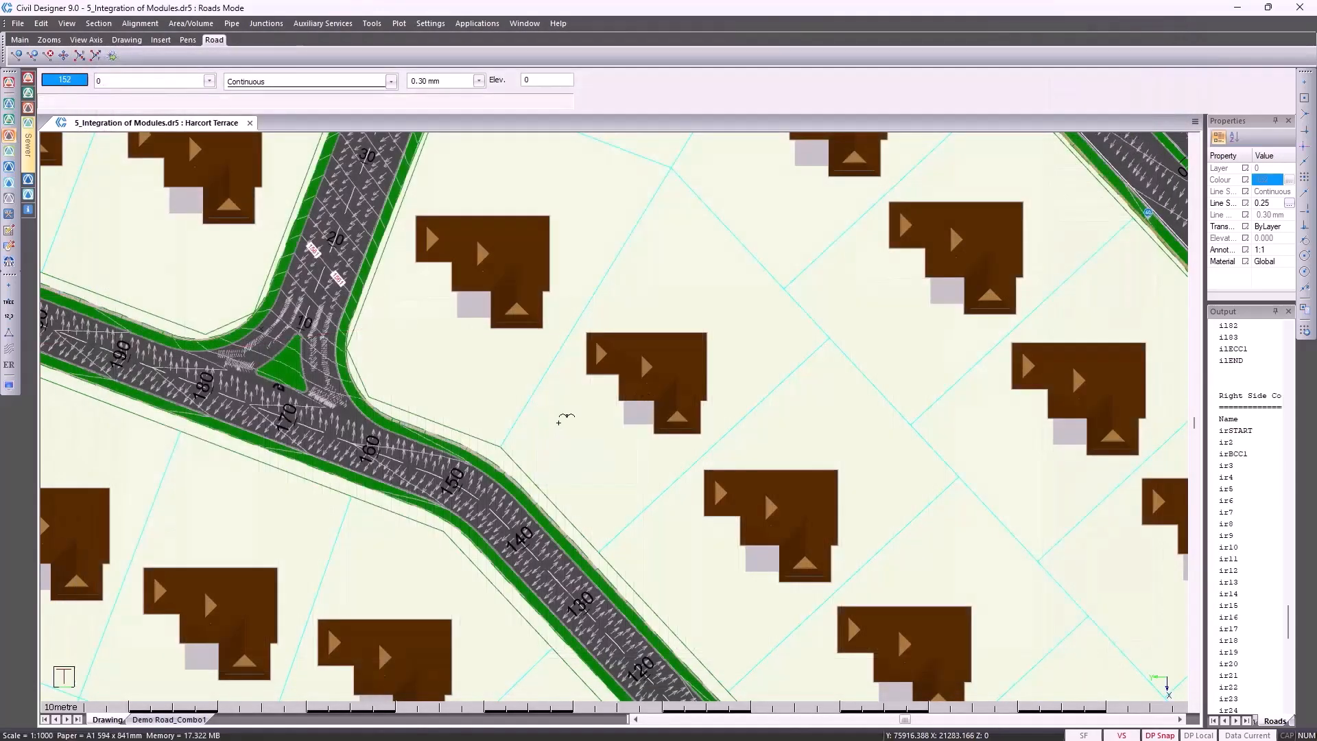
Step: Turn off the road contours and slope arrows in the display settings
{"action": "left_click", "coordinate": [9, 385]}
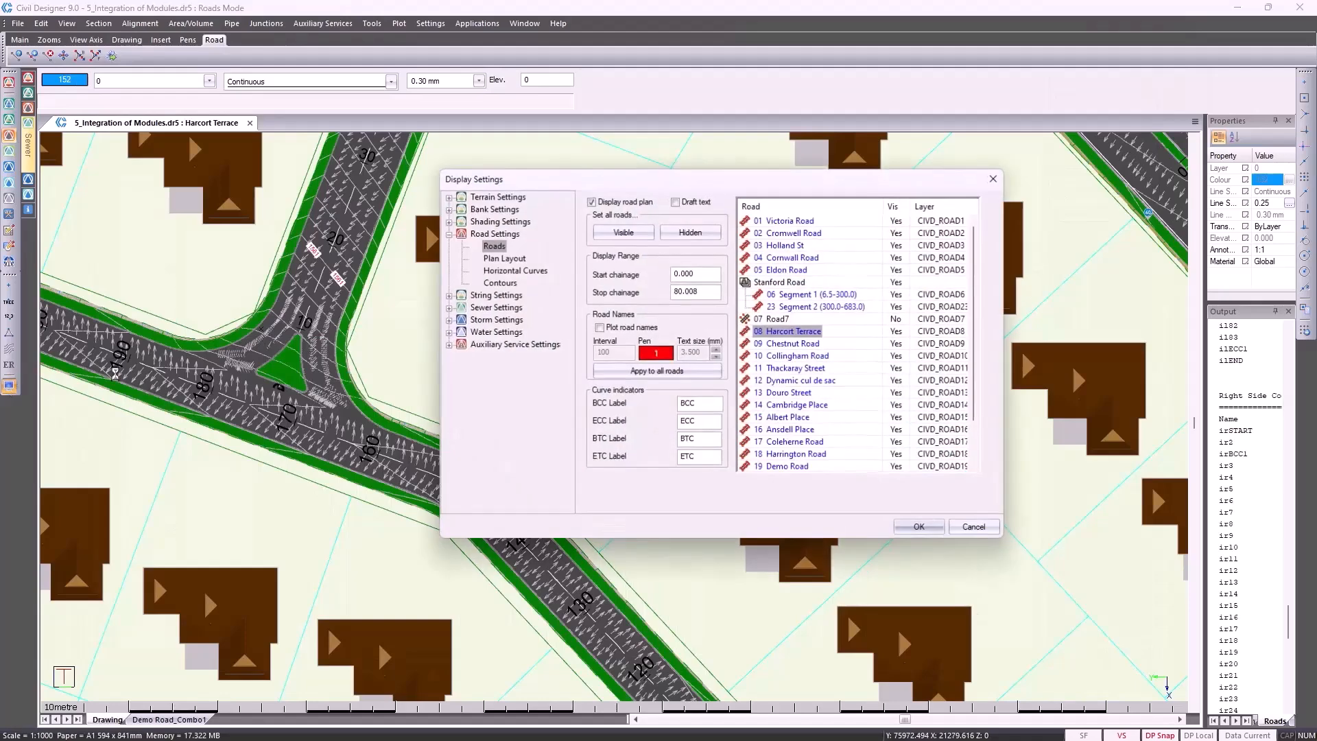
{"action": "left_click", "coordinate": [499, 281]}
{"action": "left_click", "coordinate": [598, 216]}
{"action": "left_click", "coordinate": [598, 293]}
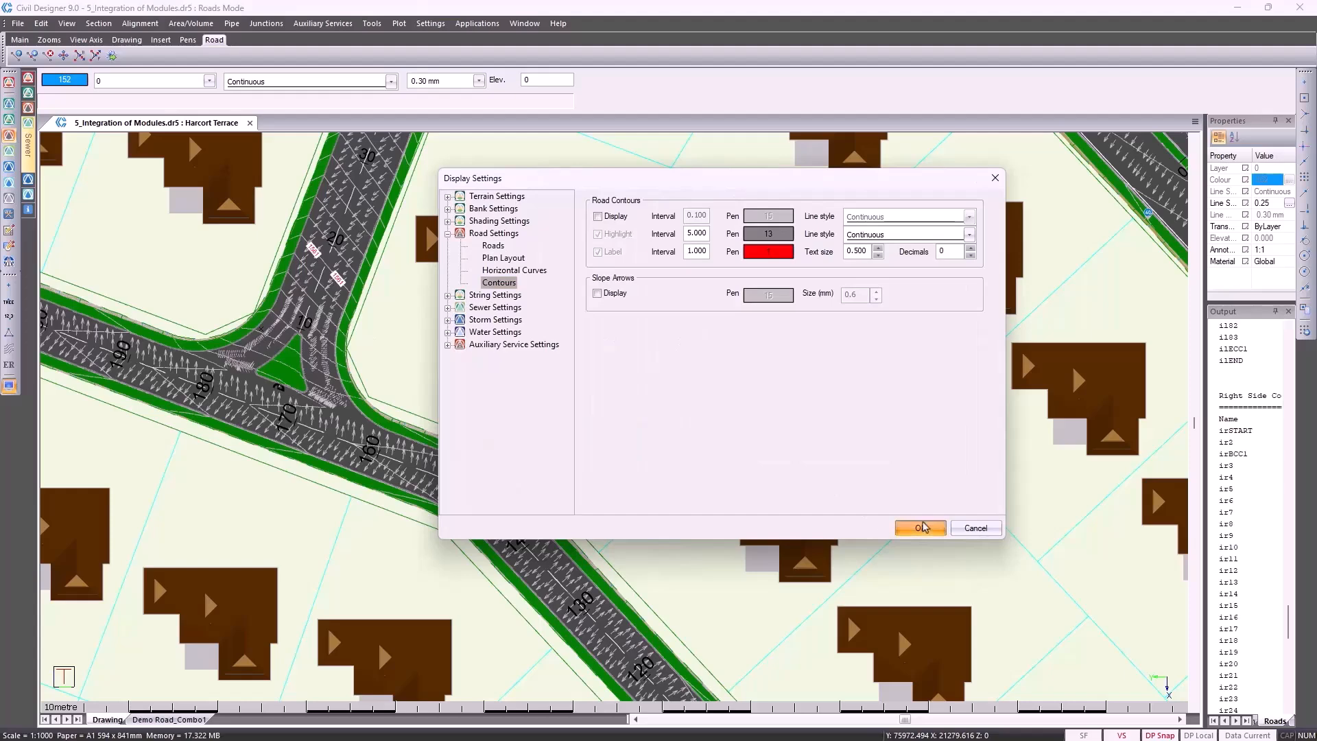
{"action": "left_click", "coordinate": [920, 528]}
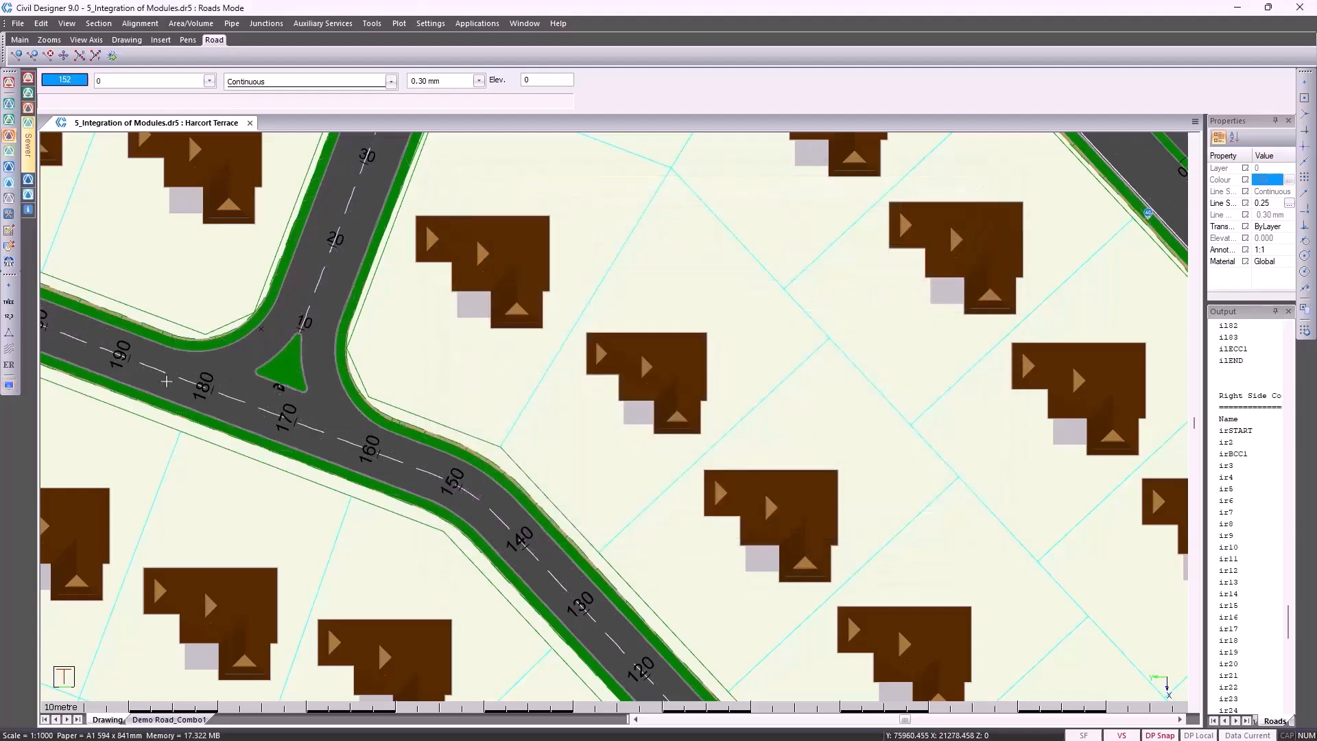
Step: Add a junction where Chestnut Road meets Demo Road, using the Urban Single curve template and screen output
{"action": "scroll", "coordinate": [167, 381], "scroll_direction": "down", "scroll_amount": 2}
{"action": "left_click", "coordinate": [265, 24]}
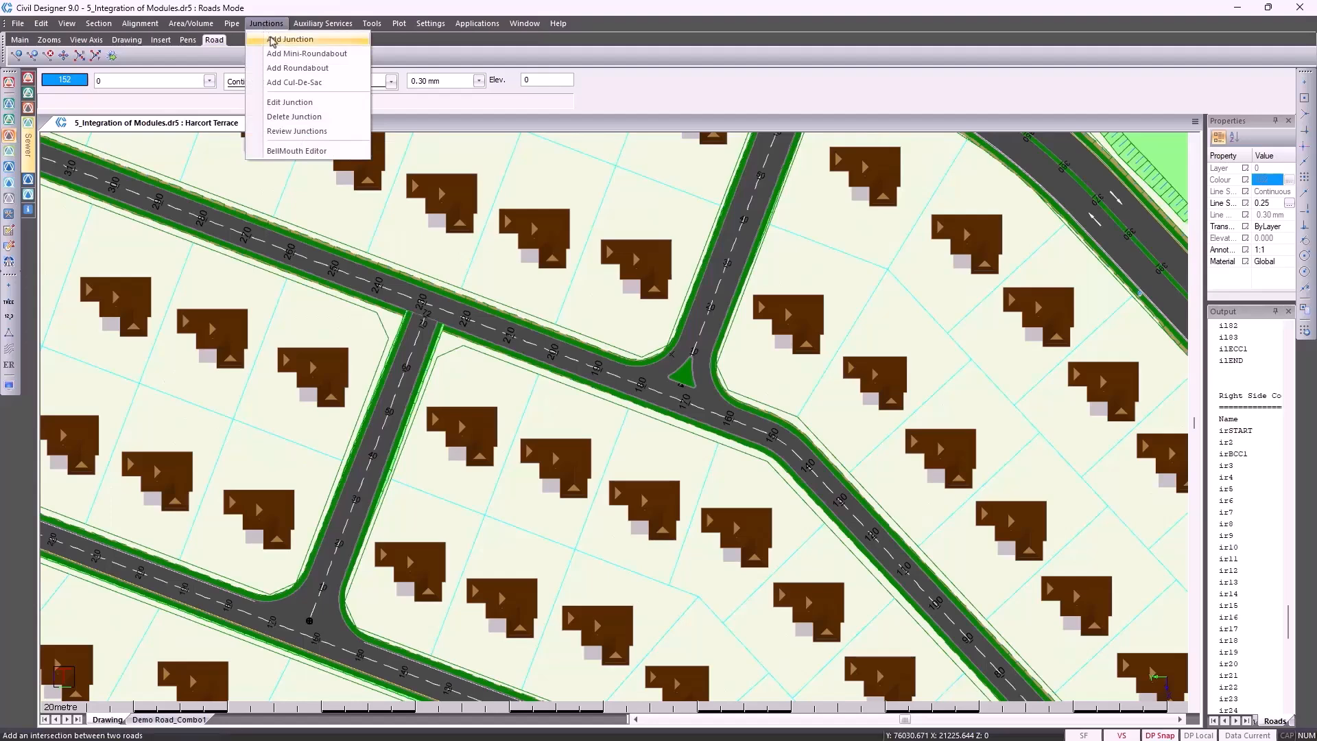
{"action": "left_click", "coordinate": [272, 39]}
{"action": "left_click", "coordinate": [410, 332]}
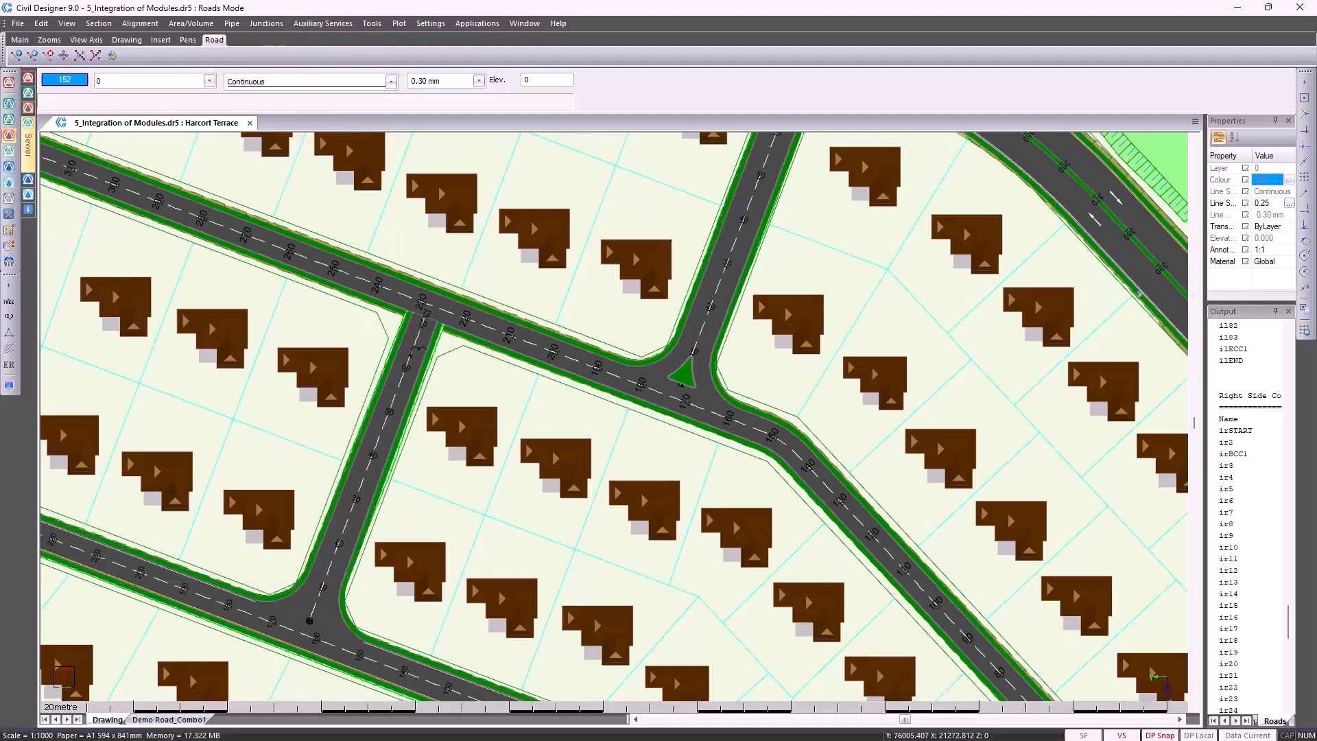
{"action": "left_click", "coordinate": [400, 302]}
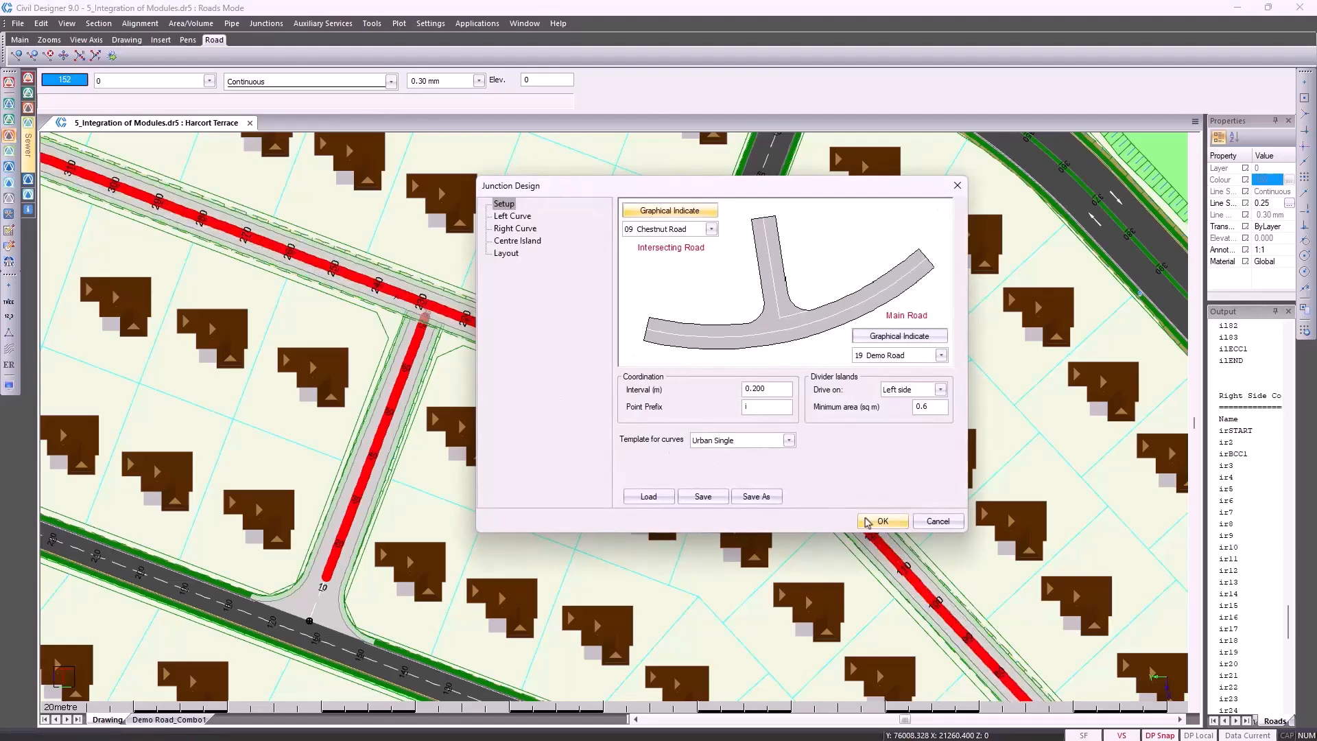
{"action": "left_click", "coordinate": [879, 521]}
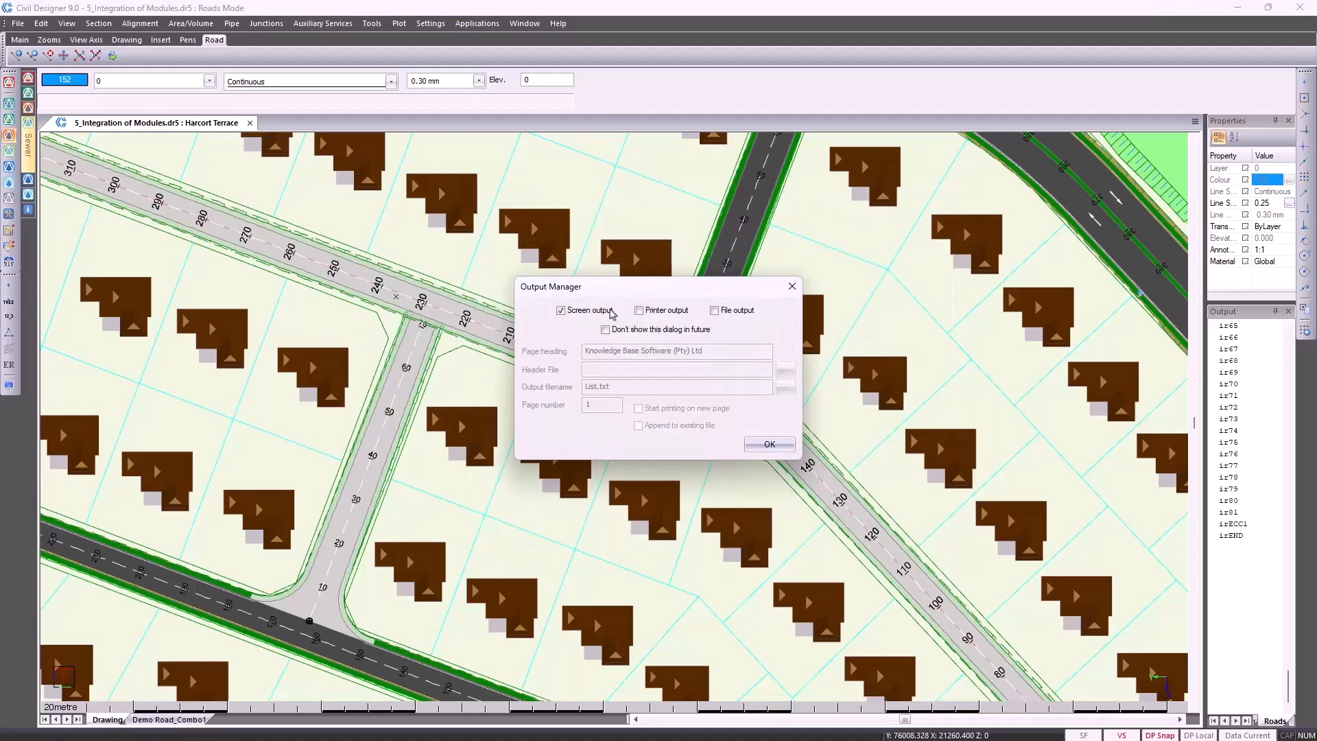
{"action": "left_click", "coordinate": [751, 448]}
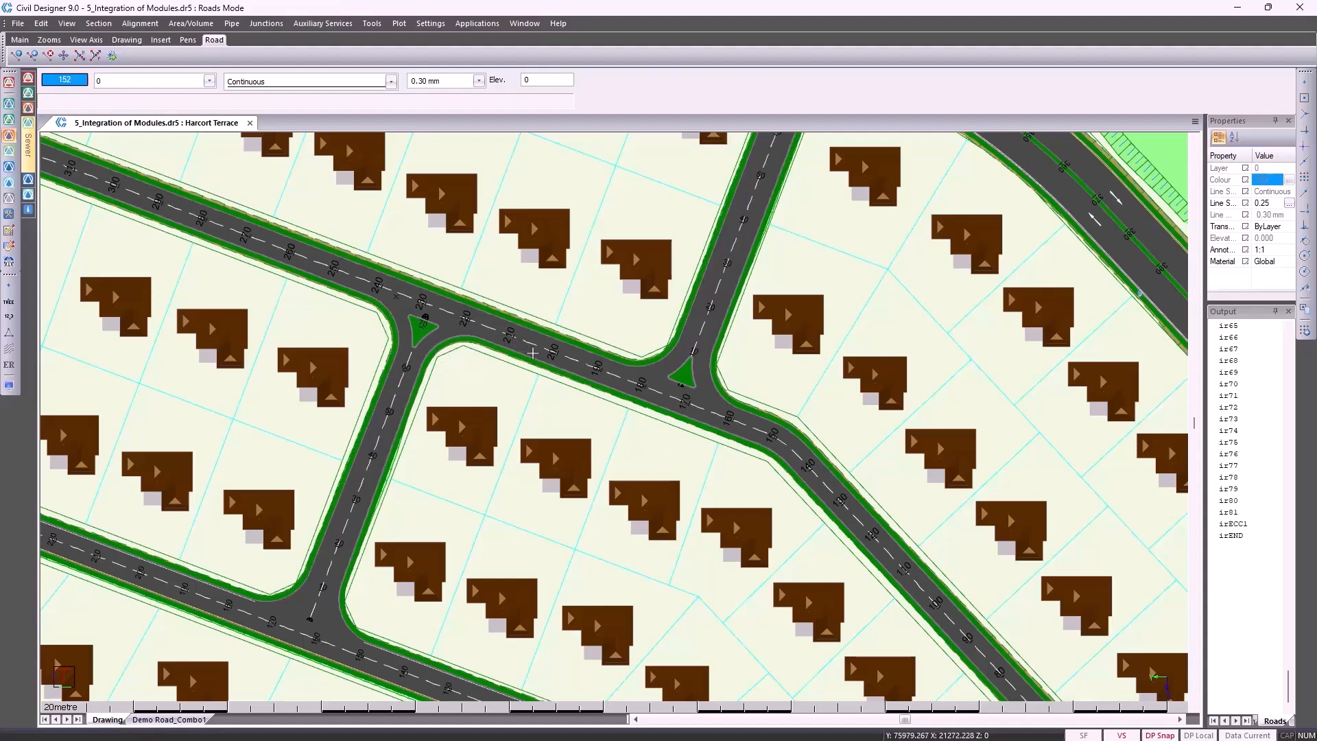
Step: Make Demo Road the current road and turn on the Road Widening layer from the Demo Group filter
{"action": "left_click", "coordinate": [527, 339]}
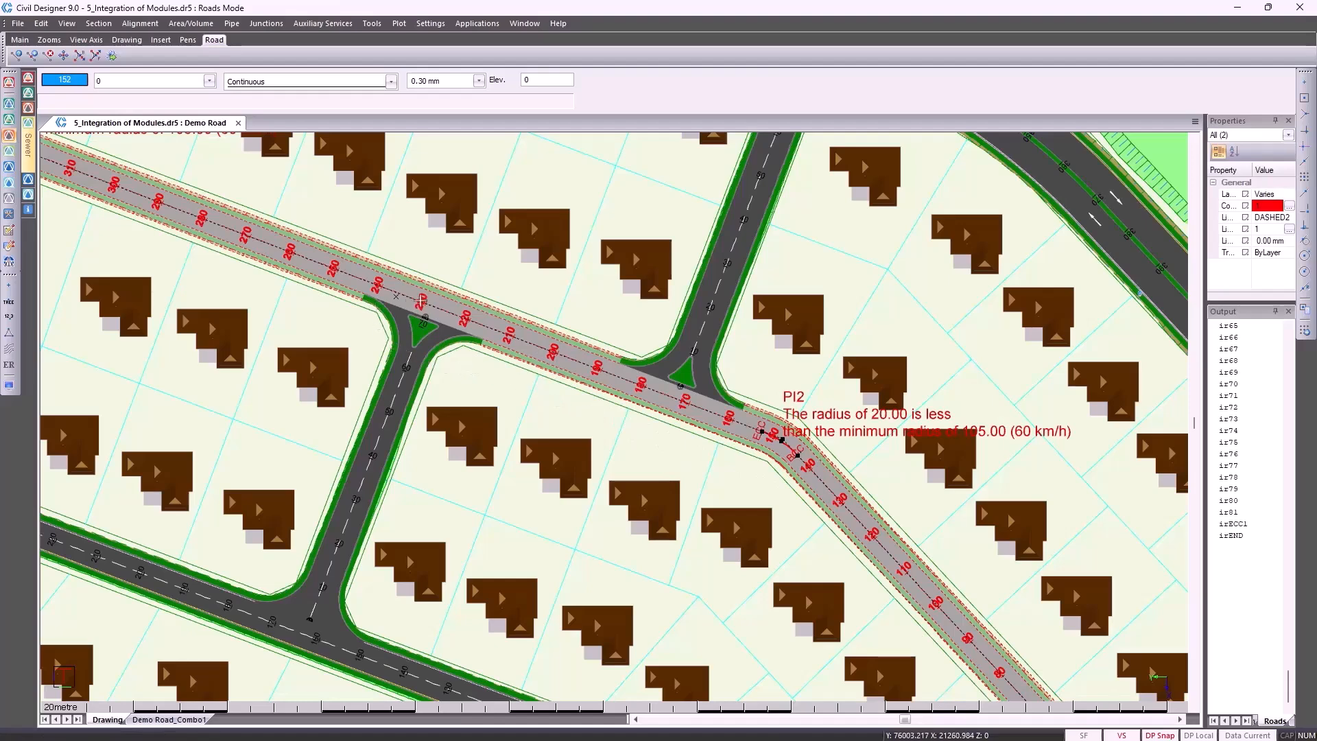
{"action": "key", "text": "Escape"}
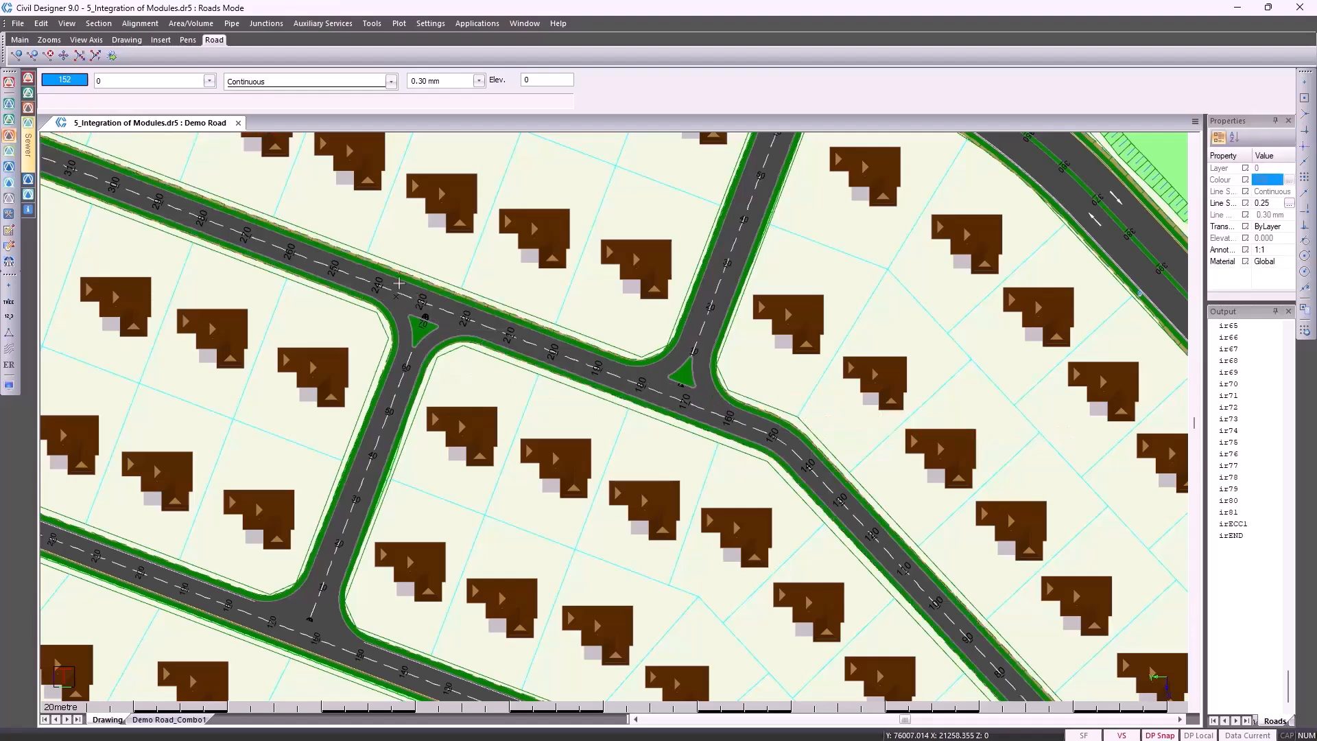
{"action": "right_click", "coordinate": [190, 85]}
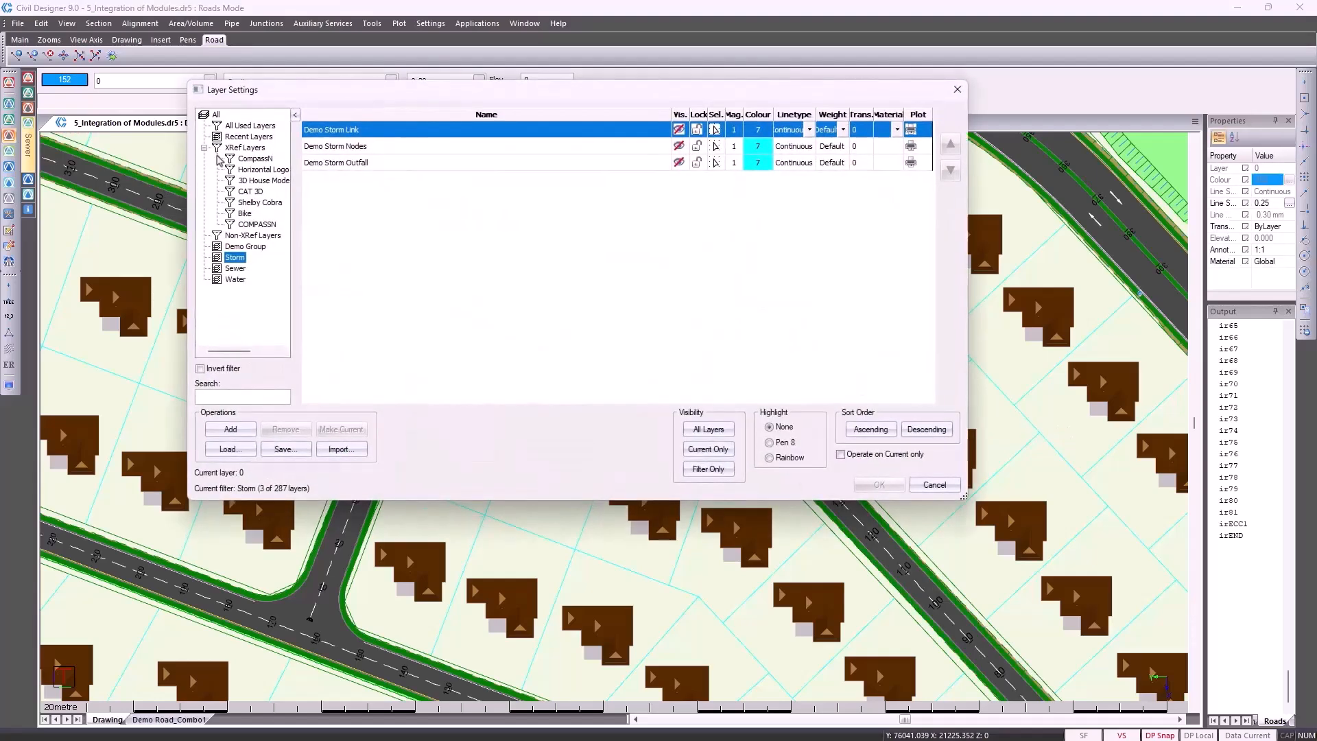
{"action": "left_click", "coordinate": [244, 247]}
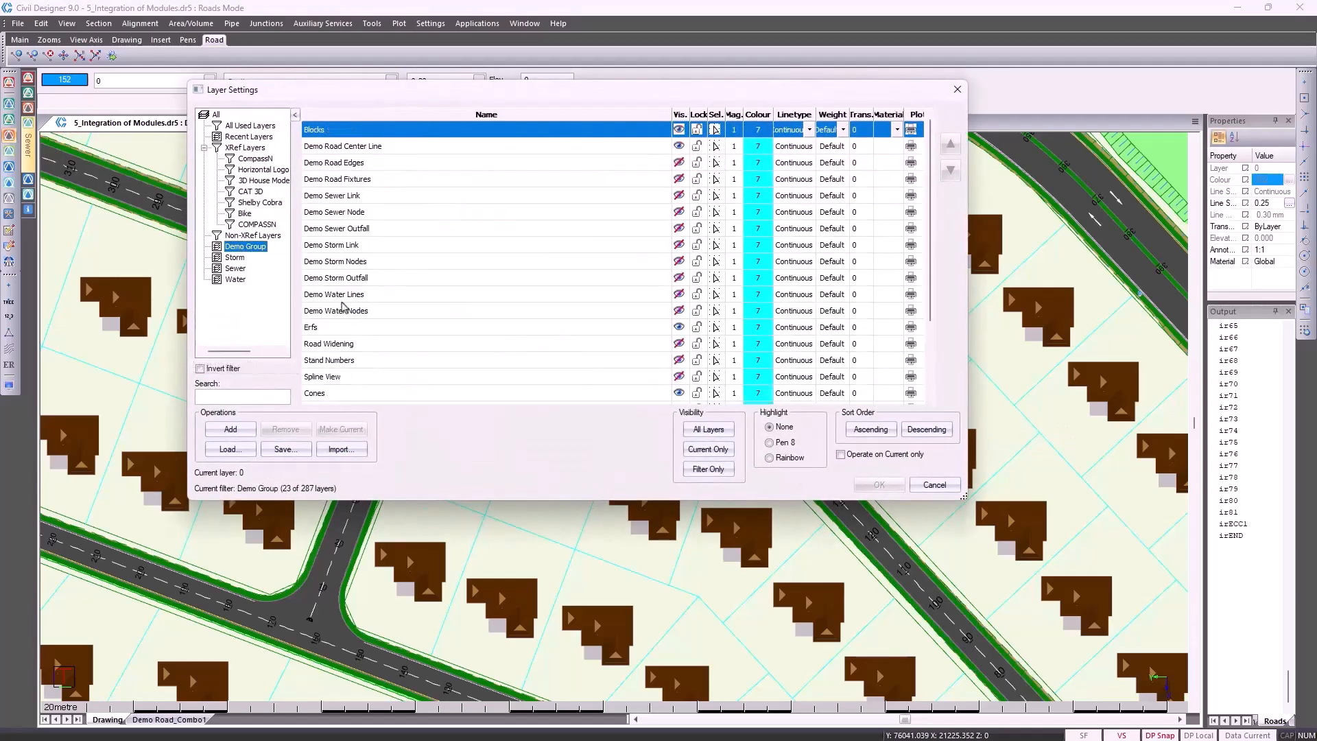
{"action": "left_click", "coordinate": [371, 345]}
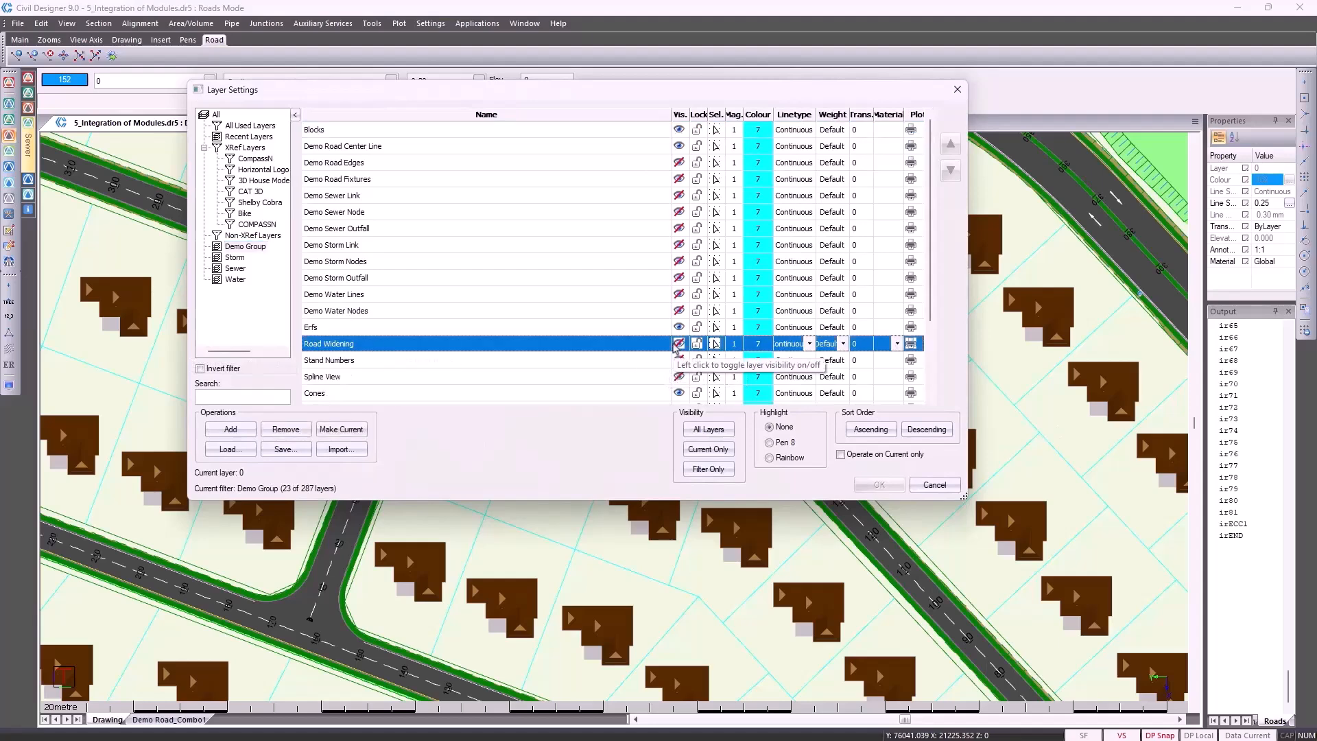
{"action": "left_click", "coordinate": [878, 484]}
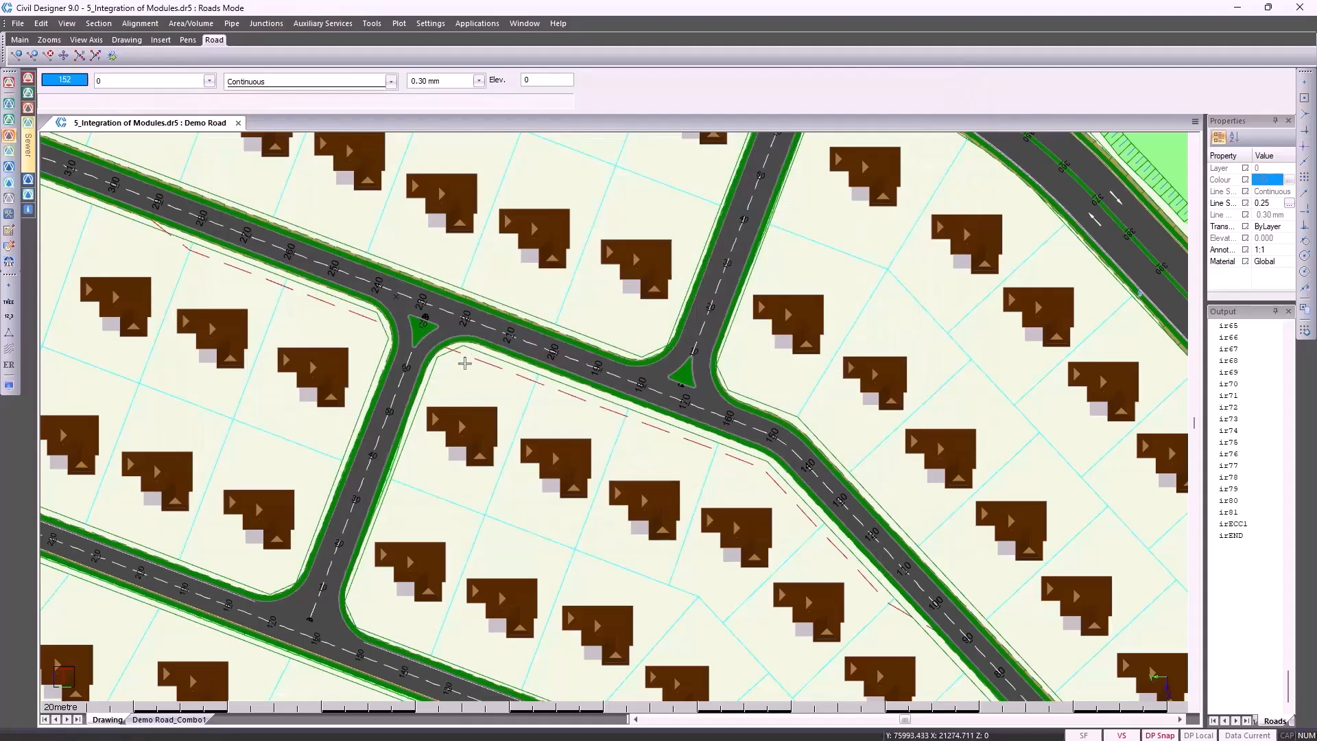
Step: Extract Demo Road's left edge string from the dashed red road widening polyline, retaining crossfall from edge control data
{"action": "left_click", "coordinate": [140, 24]}
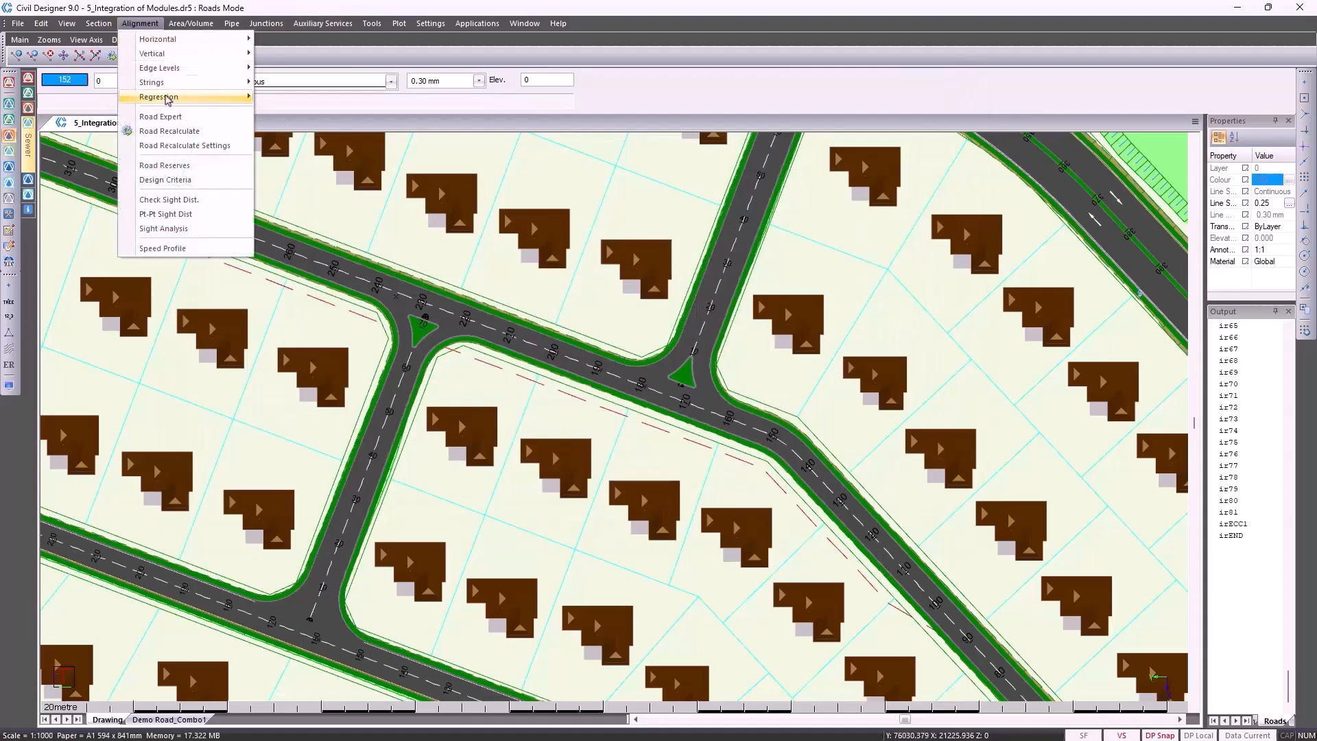
{"action": "mouse_move", "coordinate": [166, 100]}
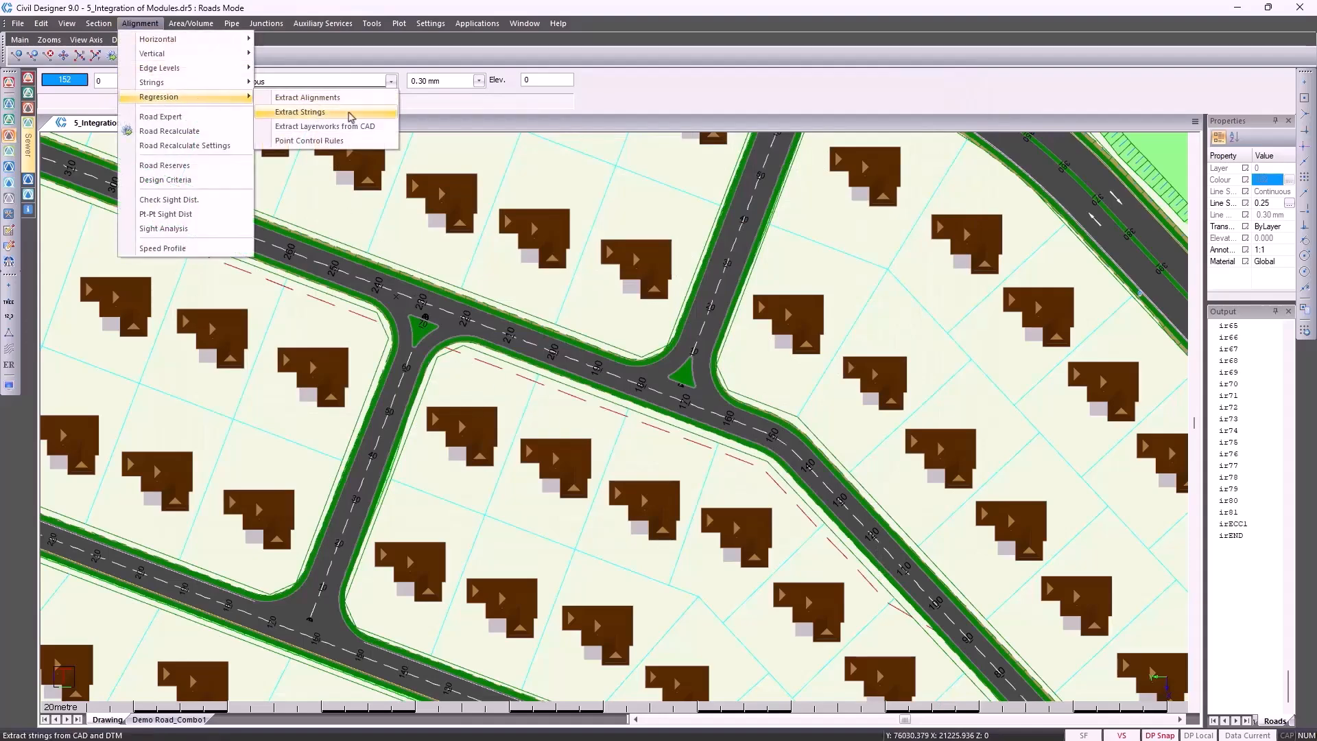
{"action": "left_click", "coordinate": [351, 115]}
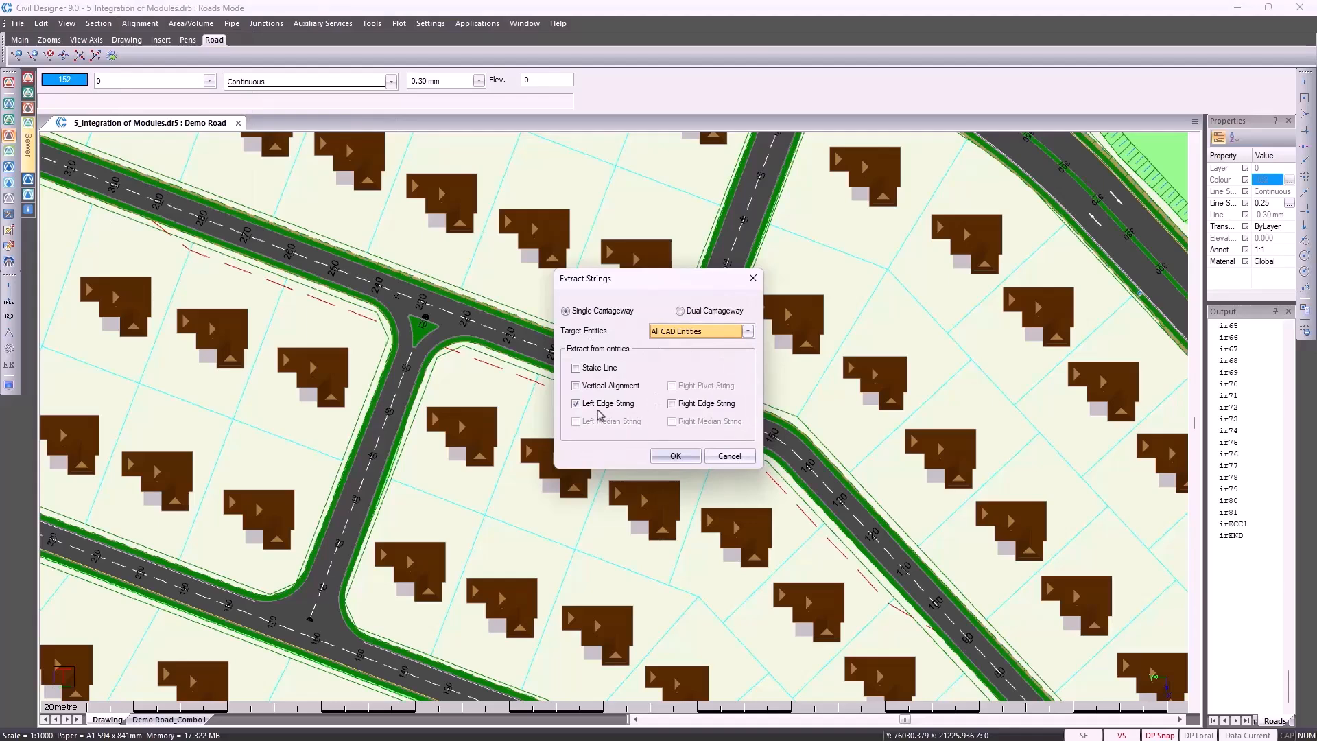
{"action": "left_click", "coordinate": [666, 455]}
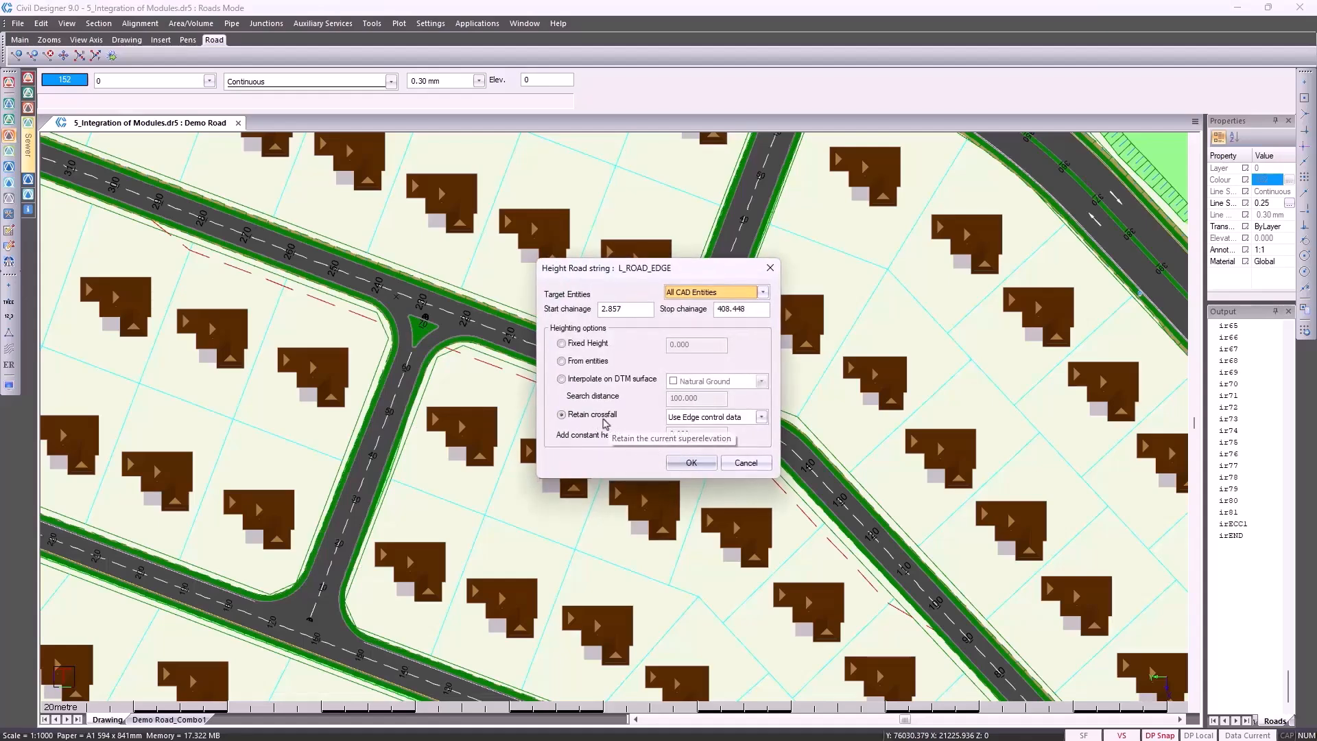
{"action": "left_click", "coordinate": [686, 461]}
{"action": "left_click", "coordinate": [658, 427]}
{"action": "right_click", "coordinate": [658, 426]}
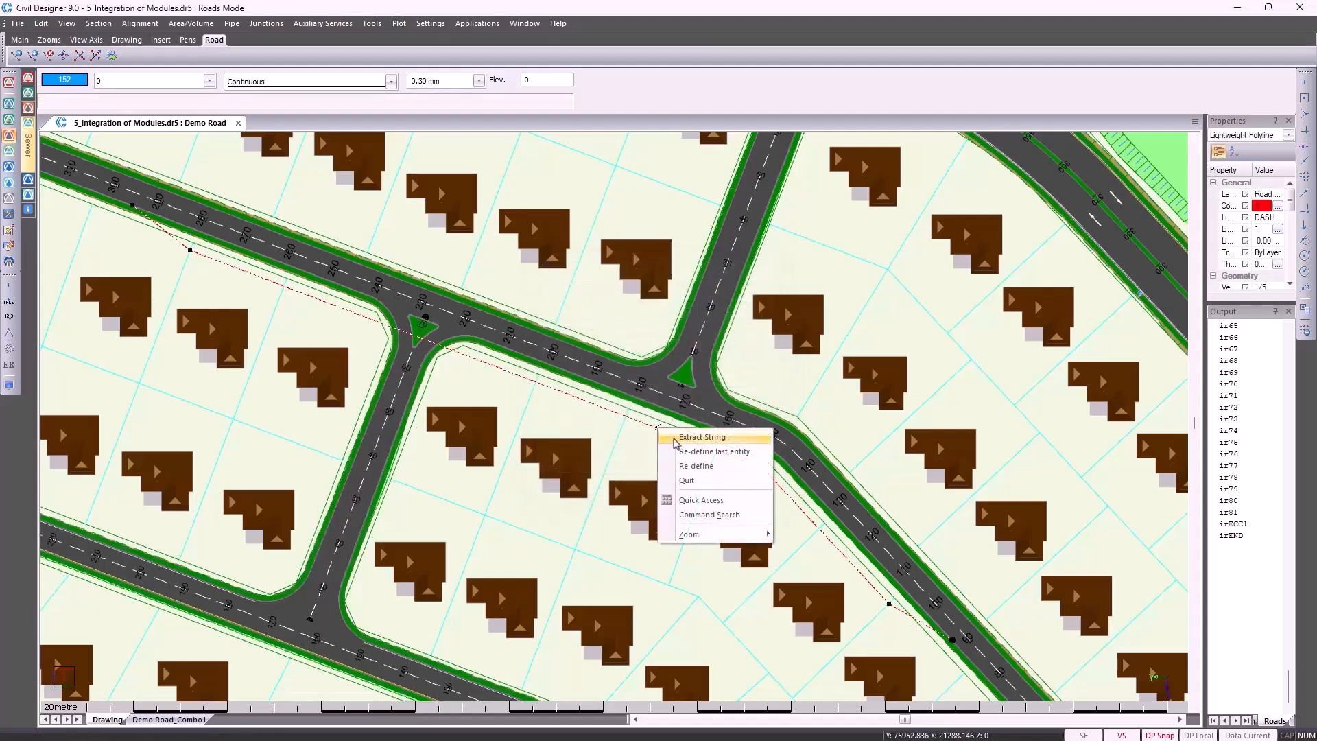
{"action": "left_click", "coordinate": [699, 437]}
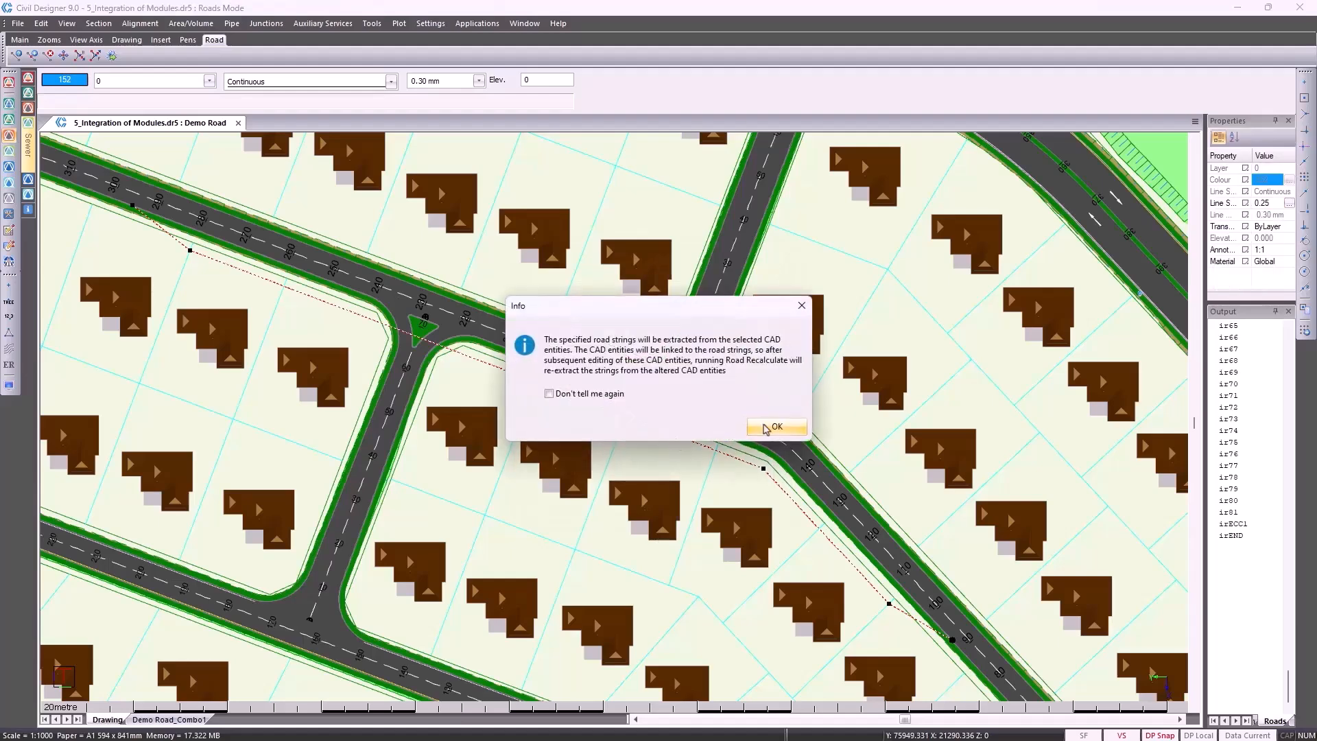
{"action": "left_click", "coordinate": [767, 428]}
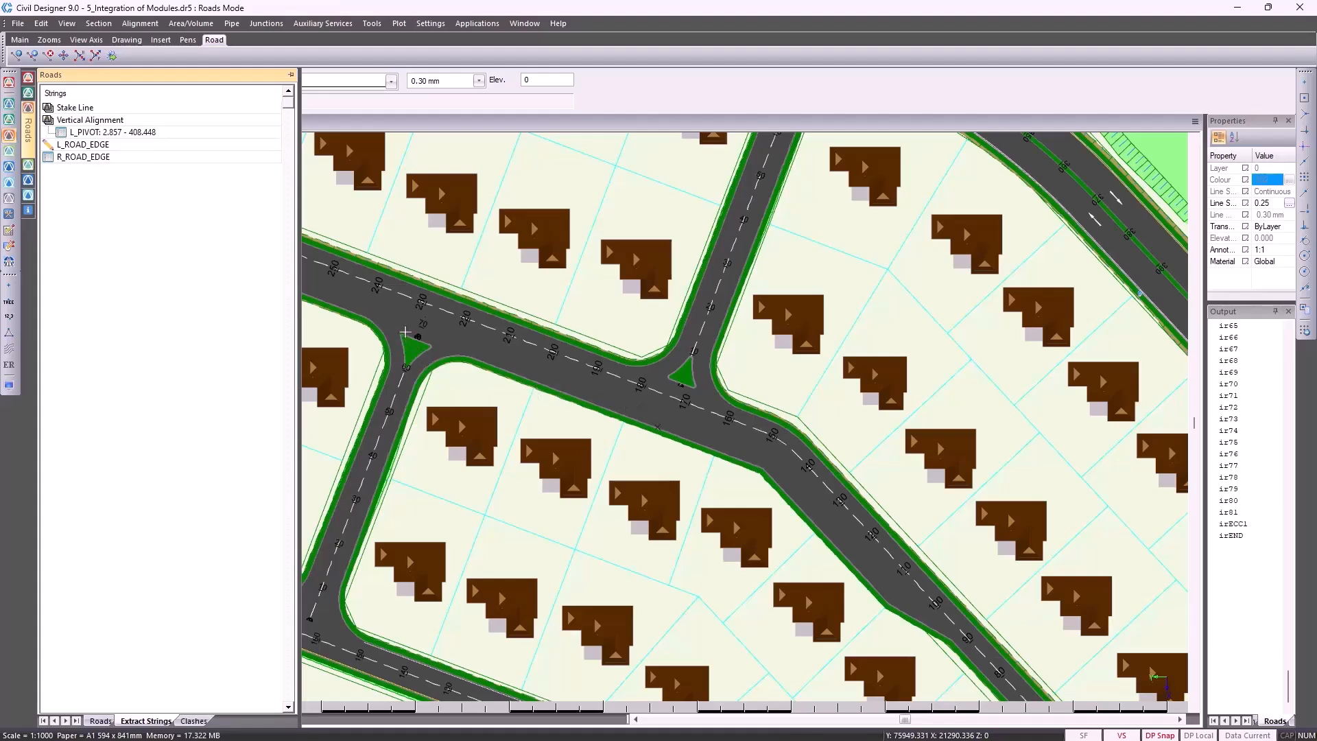
Step: Examine Demo Road's cross sections through the widening taper from chainage 254 to 291, and close the cross section editor
{"action": "left_click", "coordinate": [98, 23]}
{"action": "left_click", "coordinate": [127, 40]}
{"action": "left_click", "coordinate": [318, 271]}
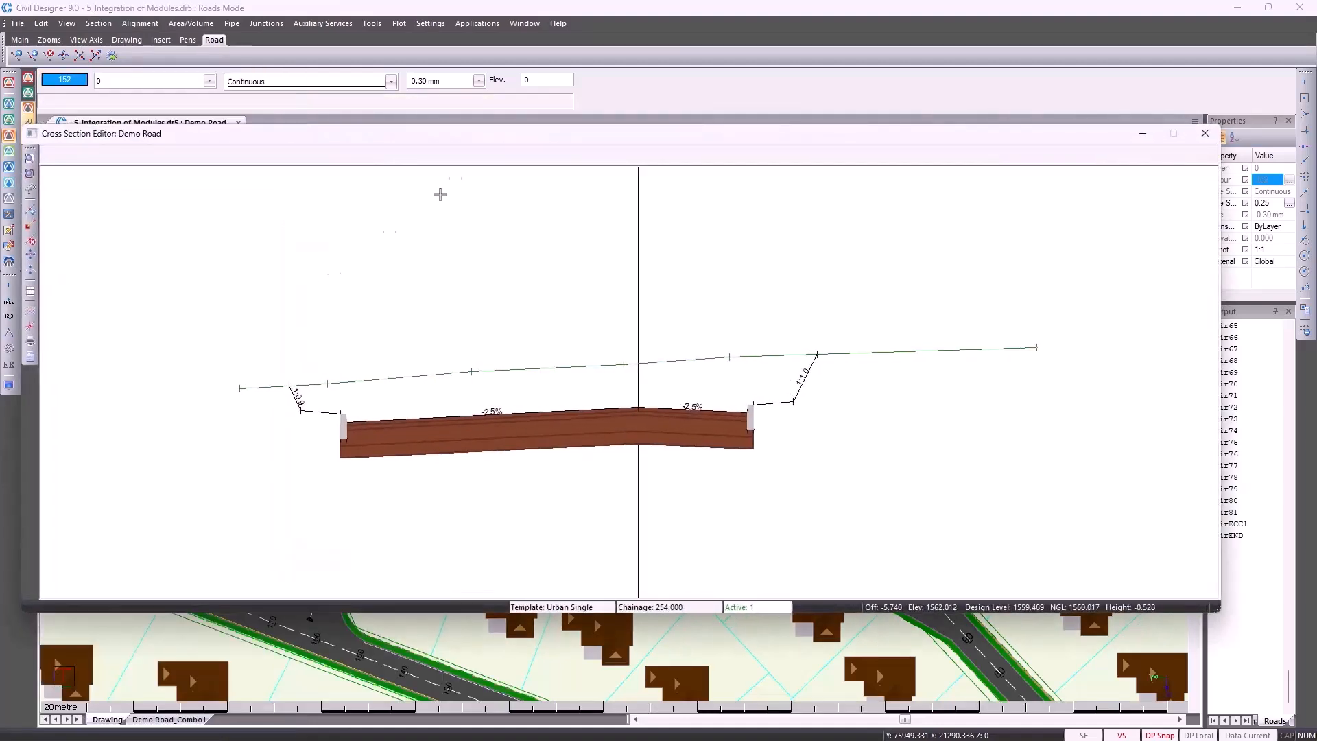
{"action": "left_click_drag", "start_coordinate": [465, 137], "coordinate": [911, 185]}
{"action": "key", "text": "Page_Up"}
{"action": "key", "text": "Page_Up"}
{"action": "key", "text": "Page_Up"}
{"action": "key", "text": "Page_Up"}
{"action": "key", "text": "Page_Up"}
{"action": "key", "text": "Page_Up"}
{"action": "key", "text": "Page_Up"}
{"action": "key", "text": "Page_Up"}
{"action": "key", "text": "Page_Up"}
{"action": "key", "text": "Page_Up"}
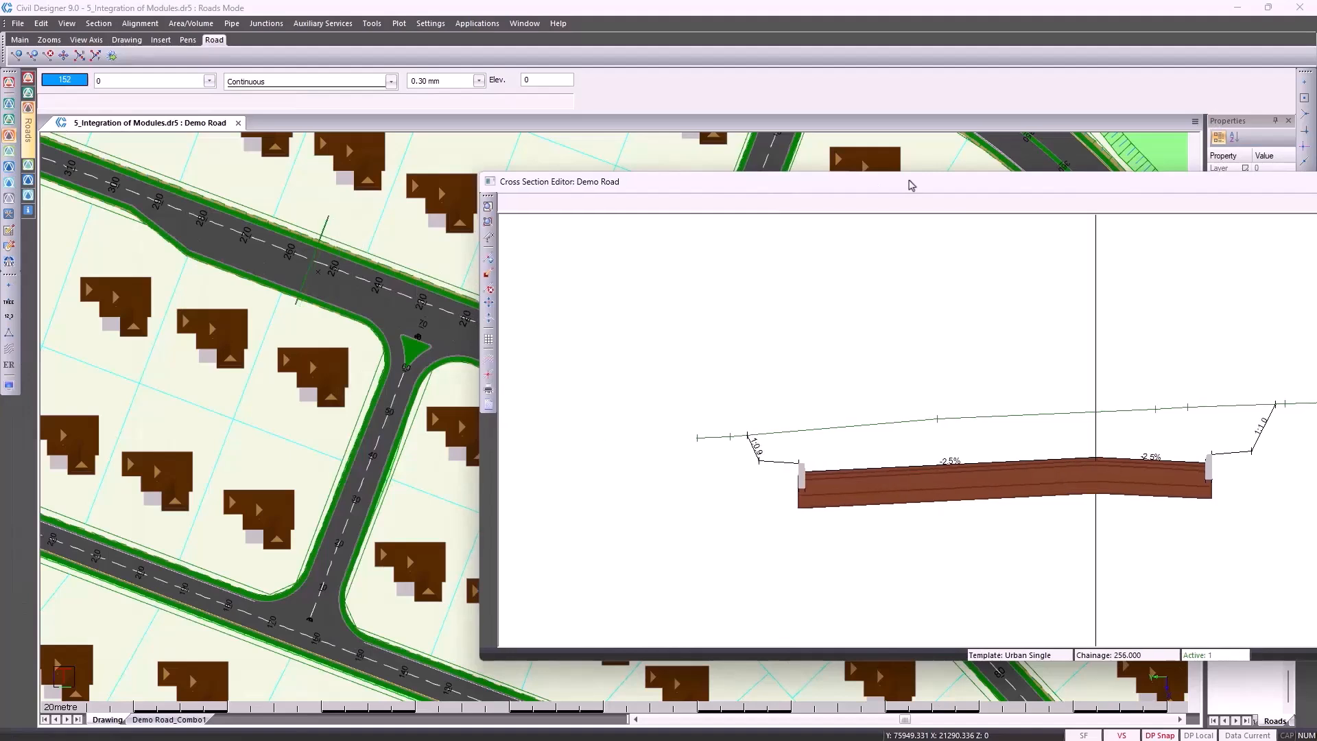
{"action": "key", "text": "Page_Up"}
{"action": "key", "text": "Page_Up"}
{"action": "key", "text": "Page_Up"}
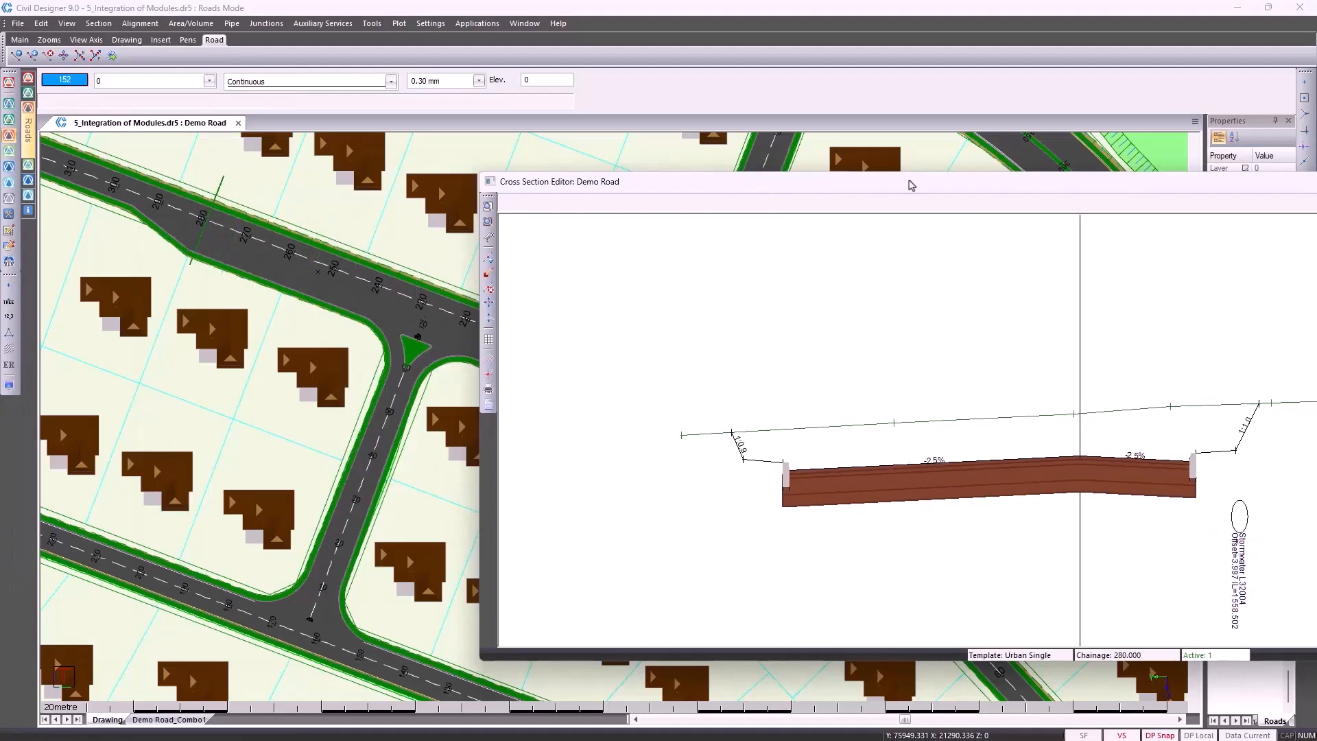
{"action": "key", "text": "Page_Up"}
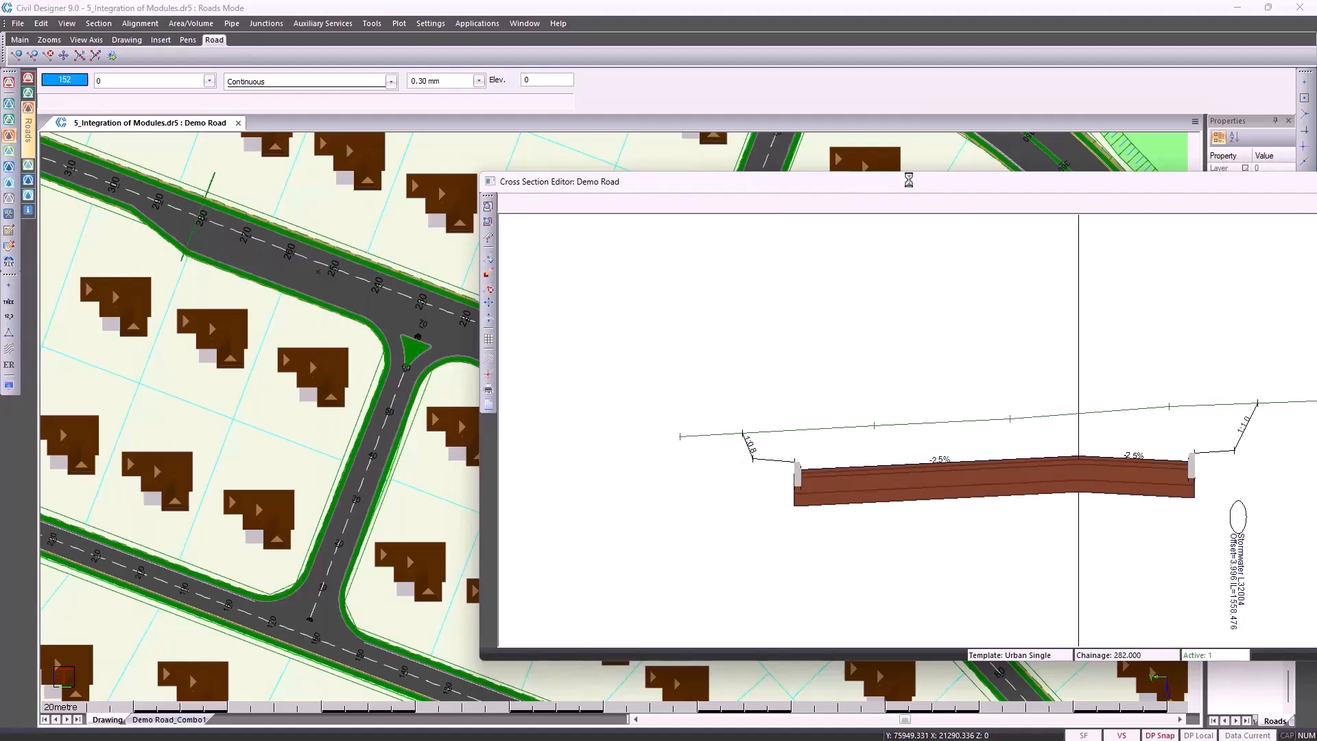
{"action": "key", "text": "Page_Up"}
{"action": "key", "text": "Page_Up"}
{"action": "key", "text": "Page_Up"}
{"action": "key", "text": "Page_Up"}
{"action": "key", "text": "Page_Up"}
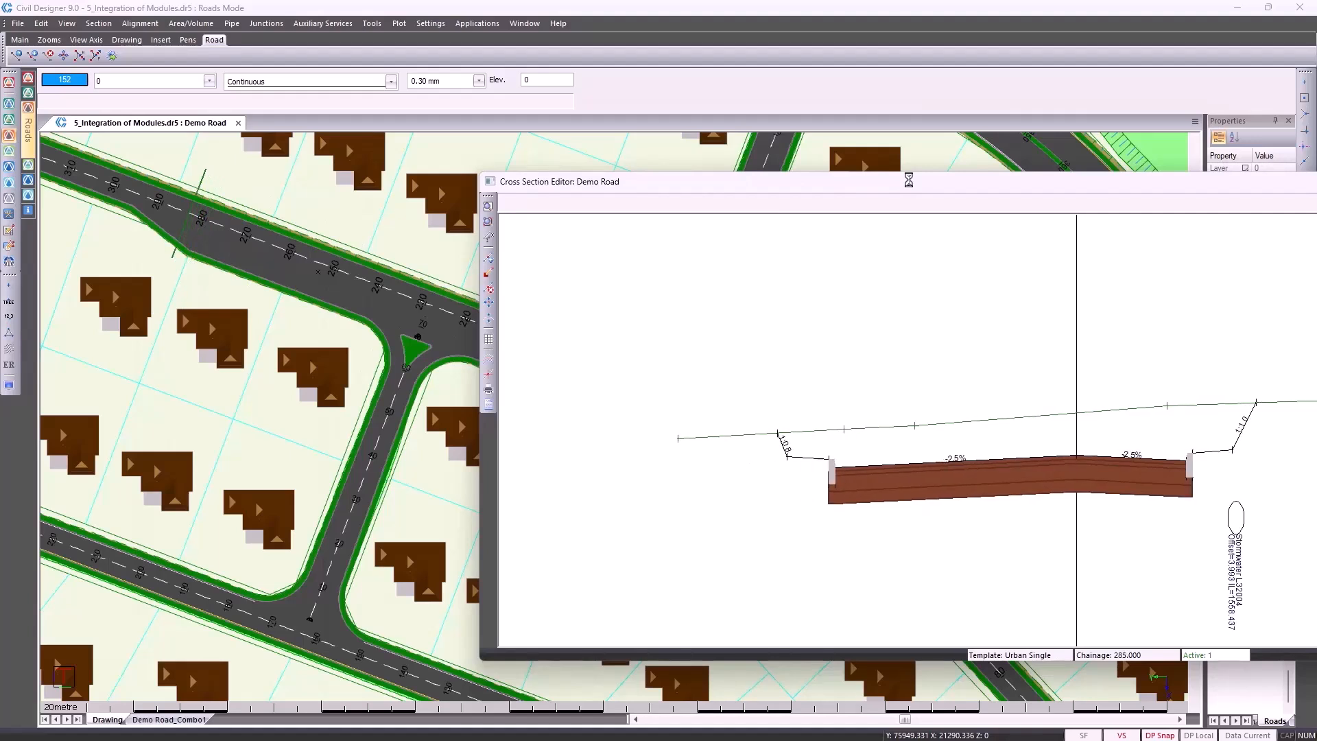
{"action": "key", "text": "Page_Up"}
{"action": "key", "text": "Page_Up"}
{"action": "key", "text": "Page_Up"}
{"action": "key", "text": "Page_Up"}
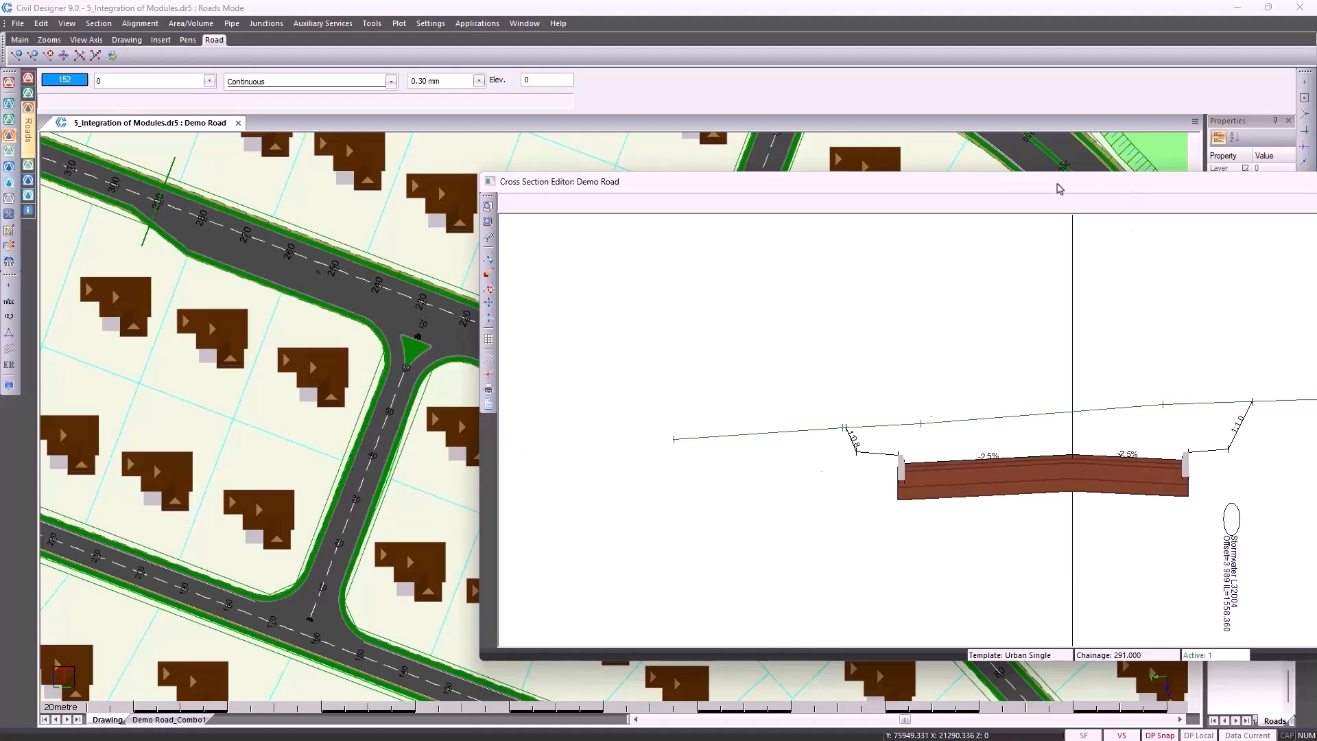
{"action": "left_click_drag", "start_coordinate": [1091, 189], "coordinate": [630, 240]}
{"action": "left_click", "coordinate": [1160, 232]}
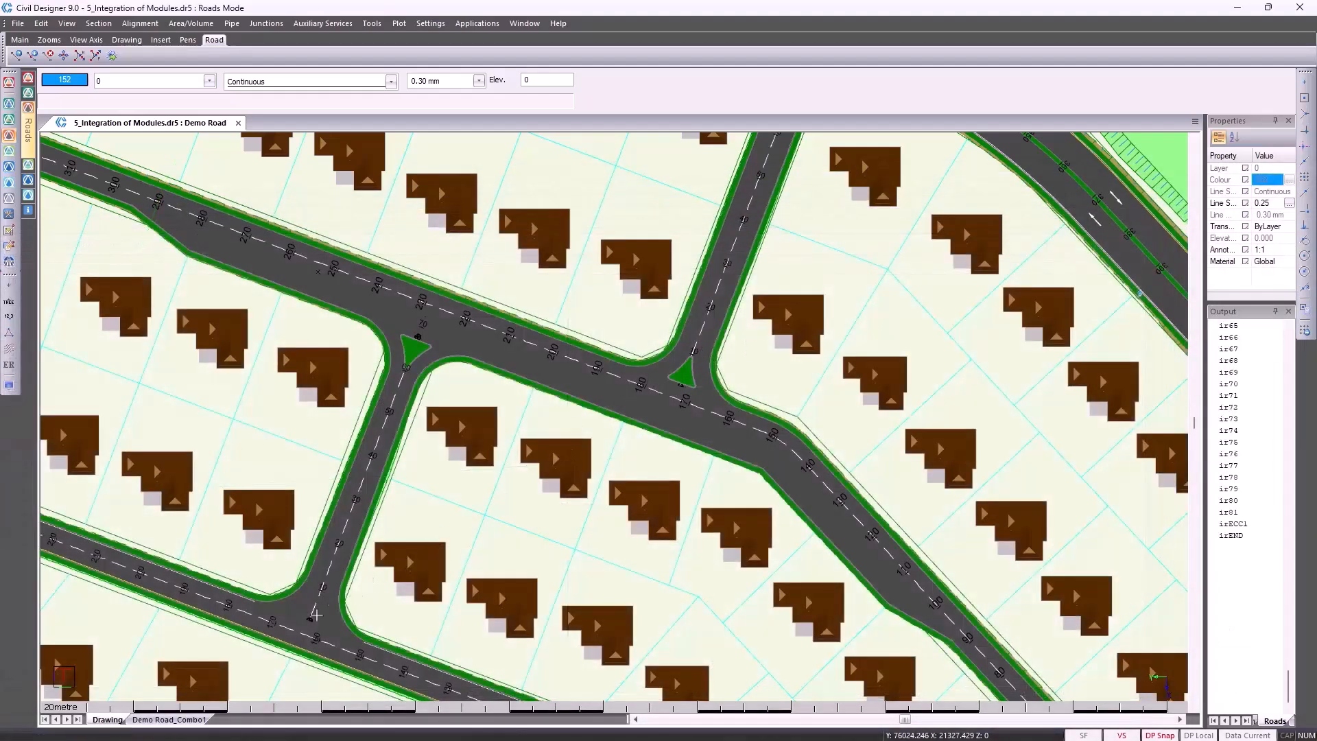
Step: Review the Demo Road_Combo1 composite sheet and return to the main drawing
{"action": "left_click", "coordinate": [196, 720]}
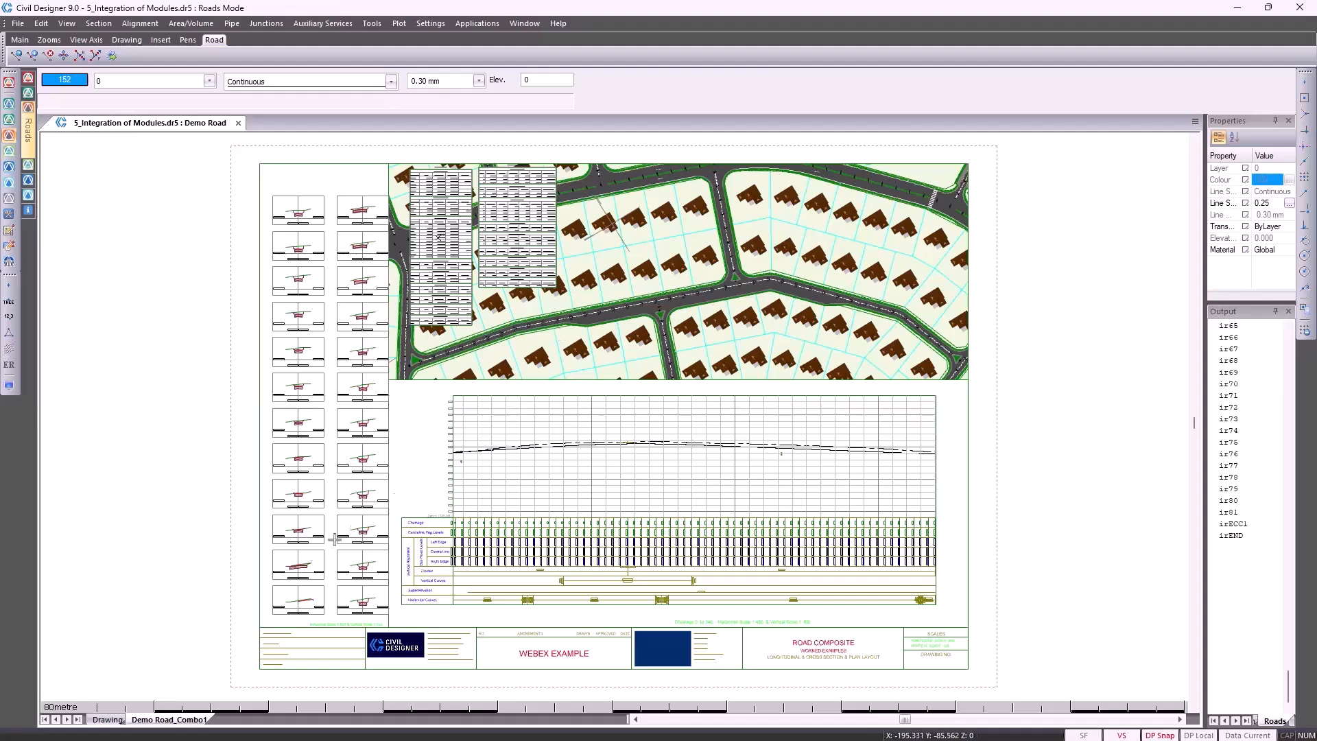
{"action": "left_click", "coordinate": [108, 720]}
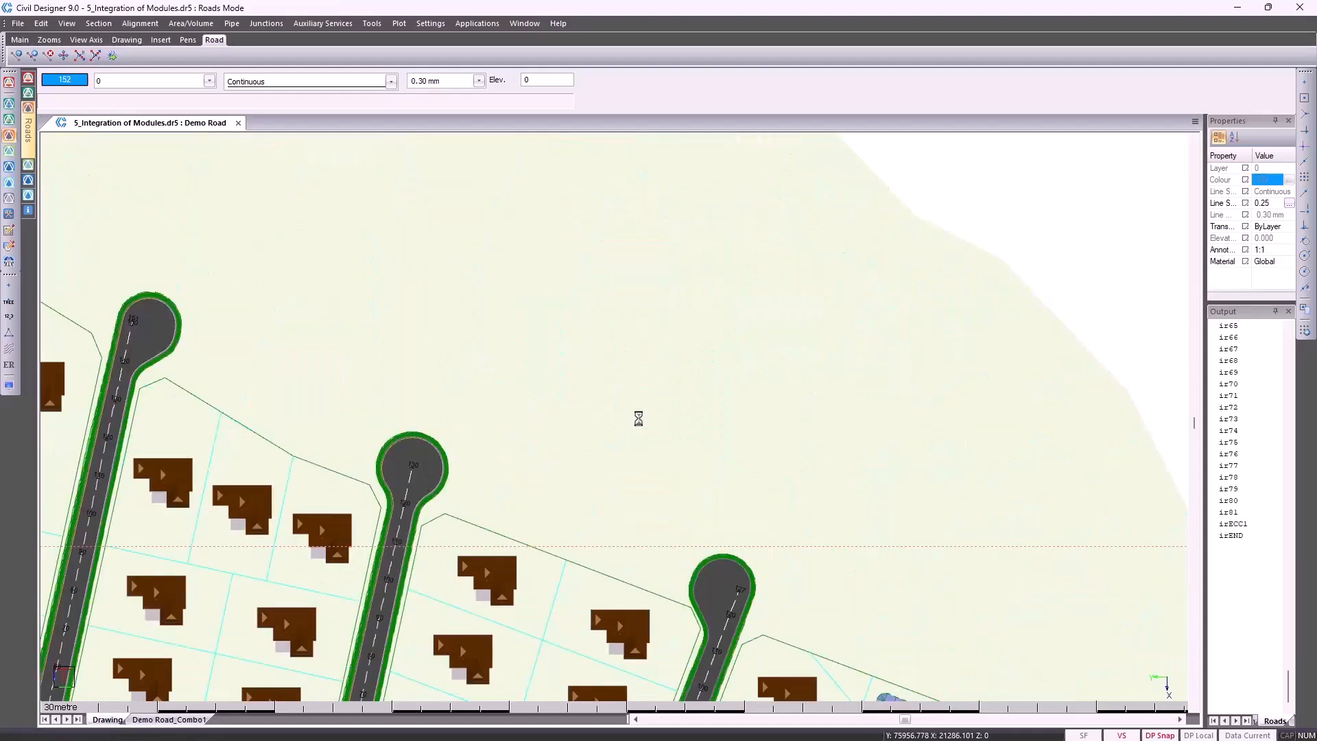
Step: Edit the easternmost of the three cul-de-sacs, previewing the offset types and changing its type to Hammer Head
{"action": "left_click", "coordinate": [274, 24]}
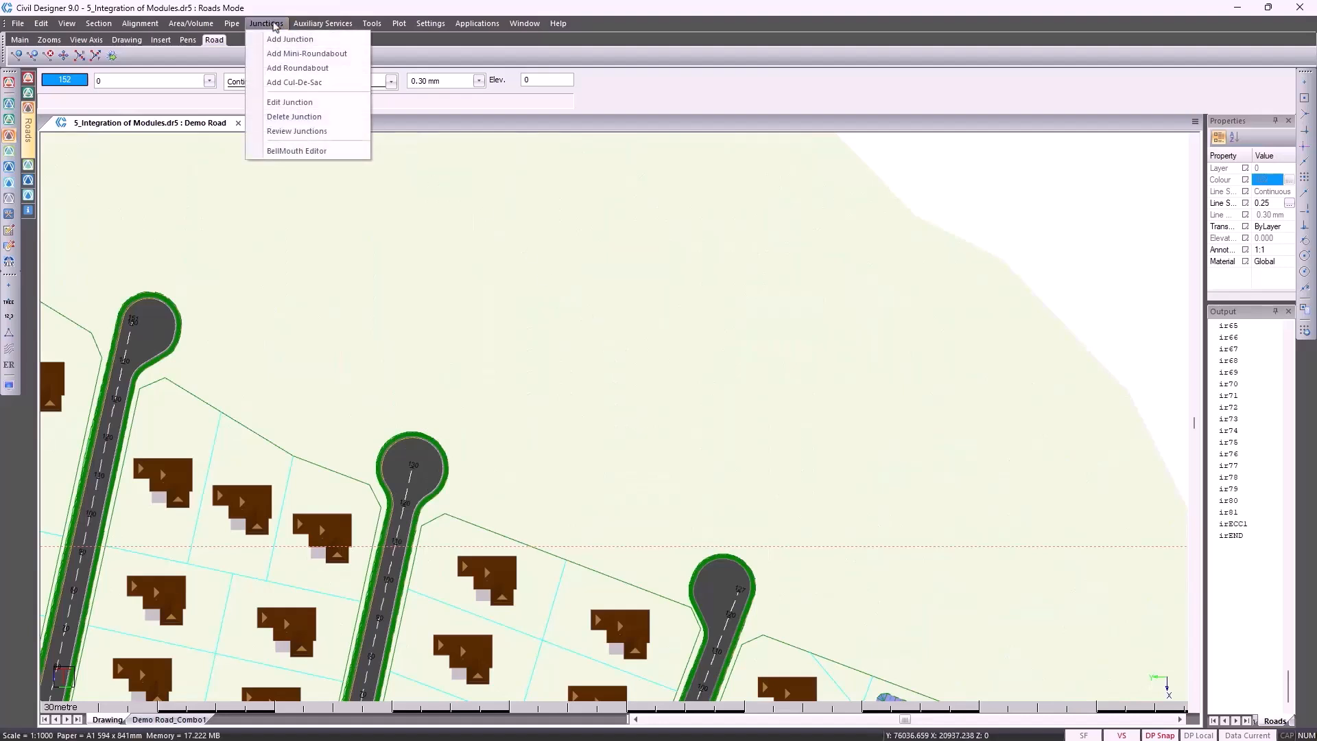
{"action": "left_click", "coordinate": [292, 103]}
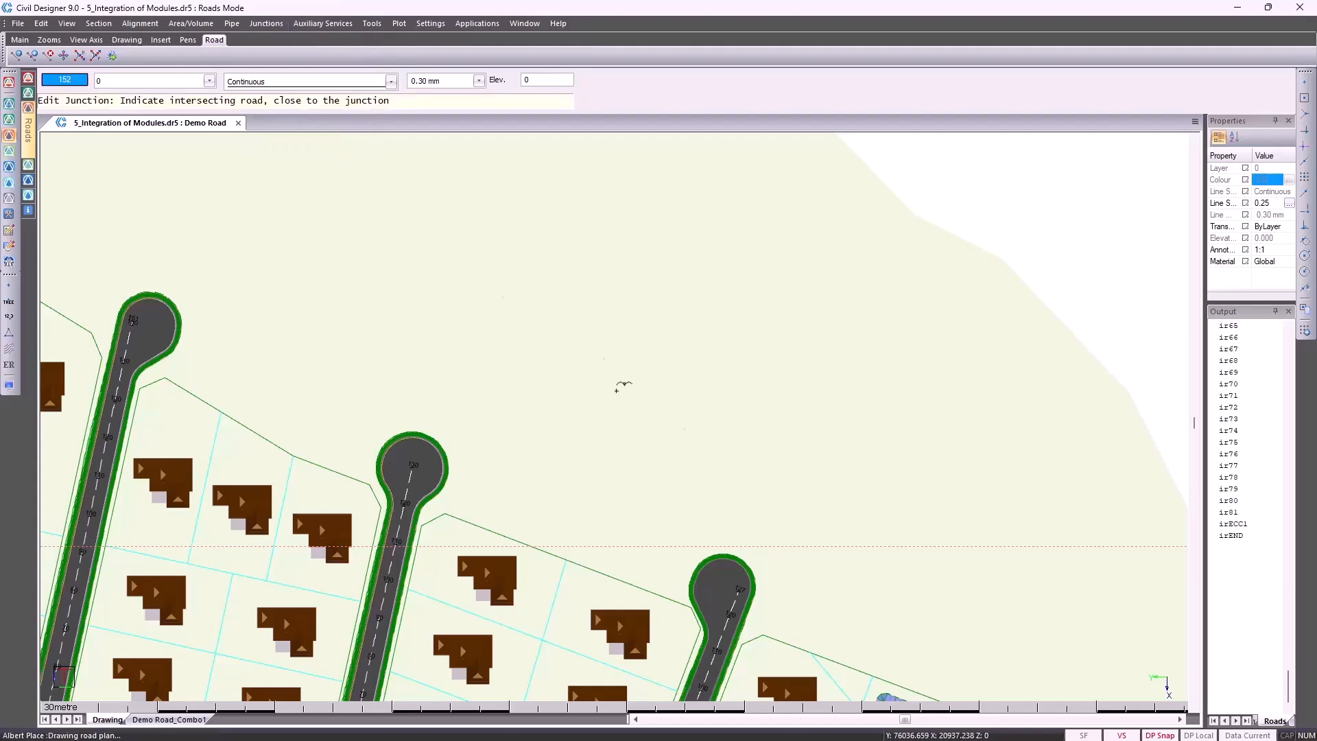
{"action": "left_click", "coordinate": [739, 585]}
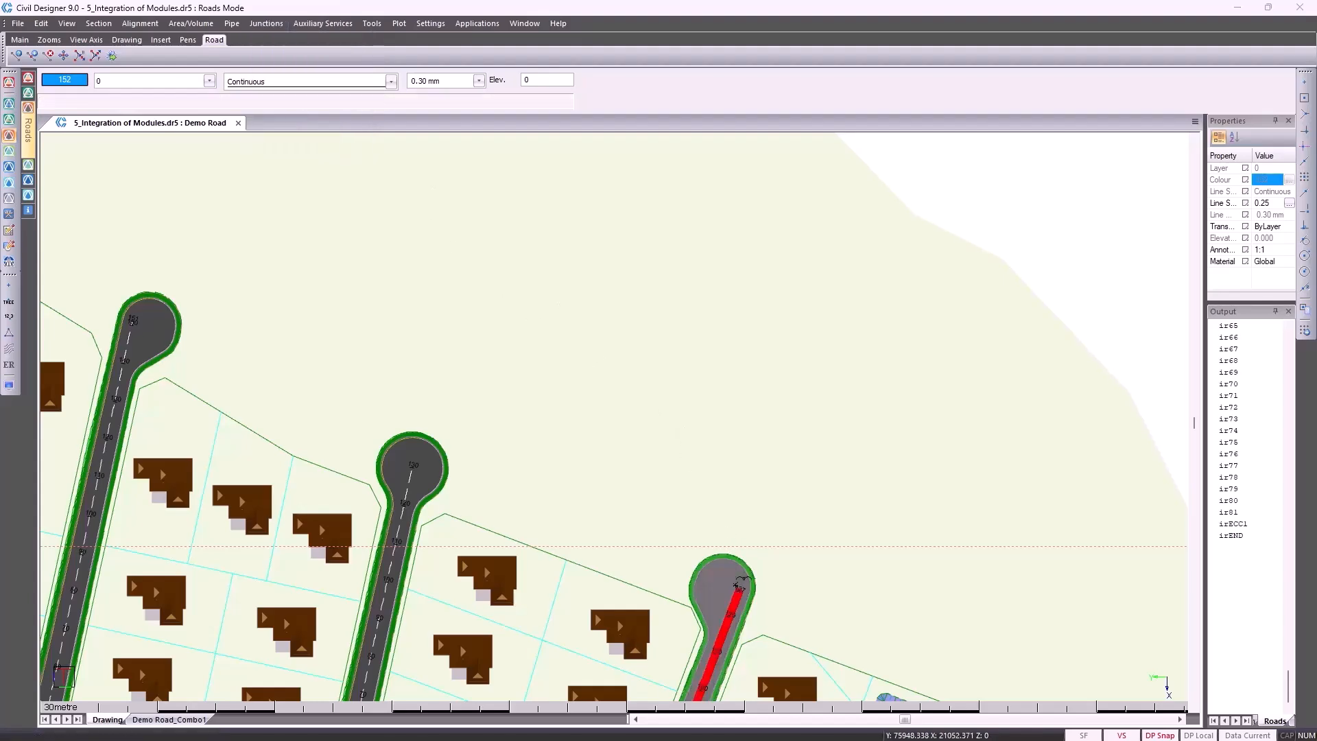
{"action": "scroll", "coordinate": [597, 435], "scroll_direction": "up", "scroll_amount": 1}
{"action": "scroll", "coordinate": [603, 437], "scroll_direction": "up", "scroll_amount": 1}
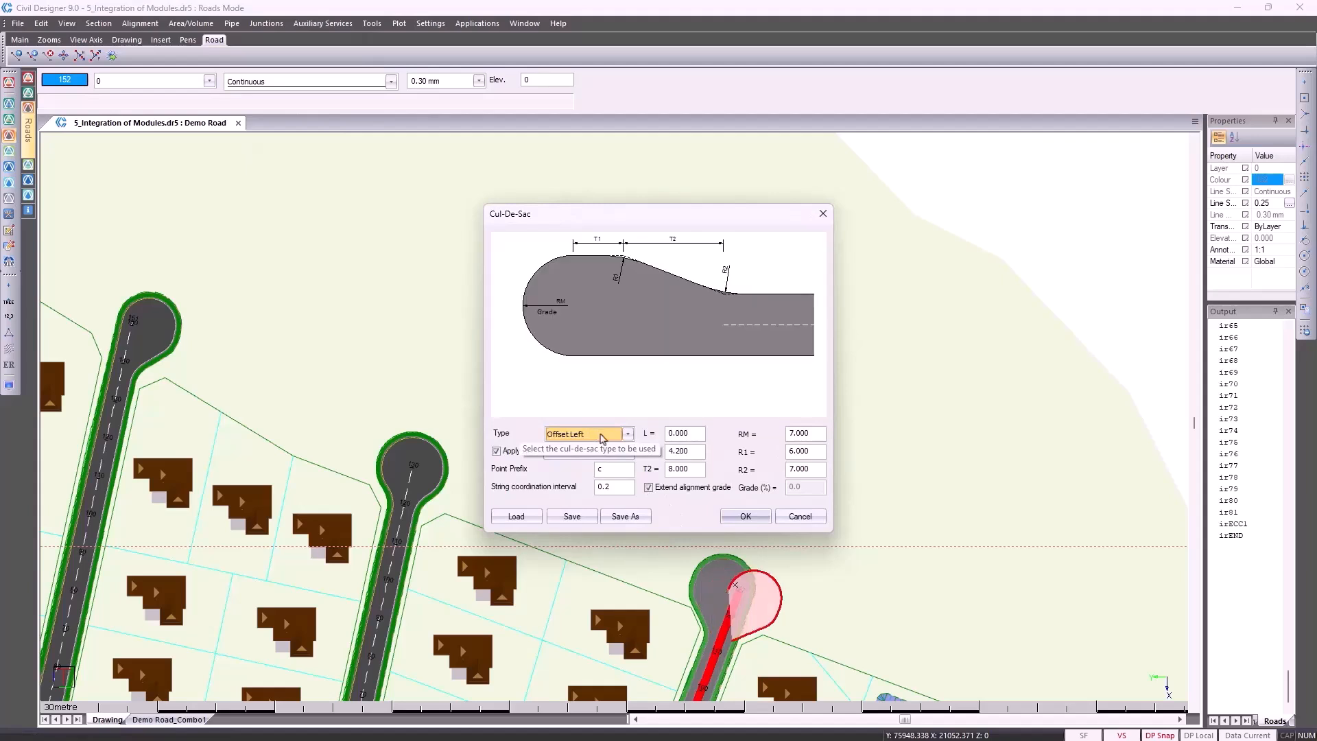
{"action": "scroll", "coordinate": [603, 439], "scroll_direction": "down", "scroll_amount": 2}
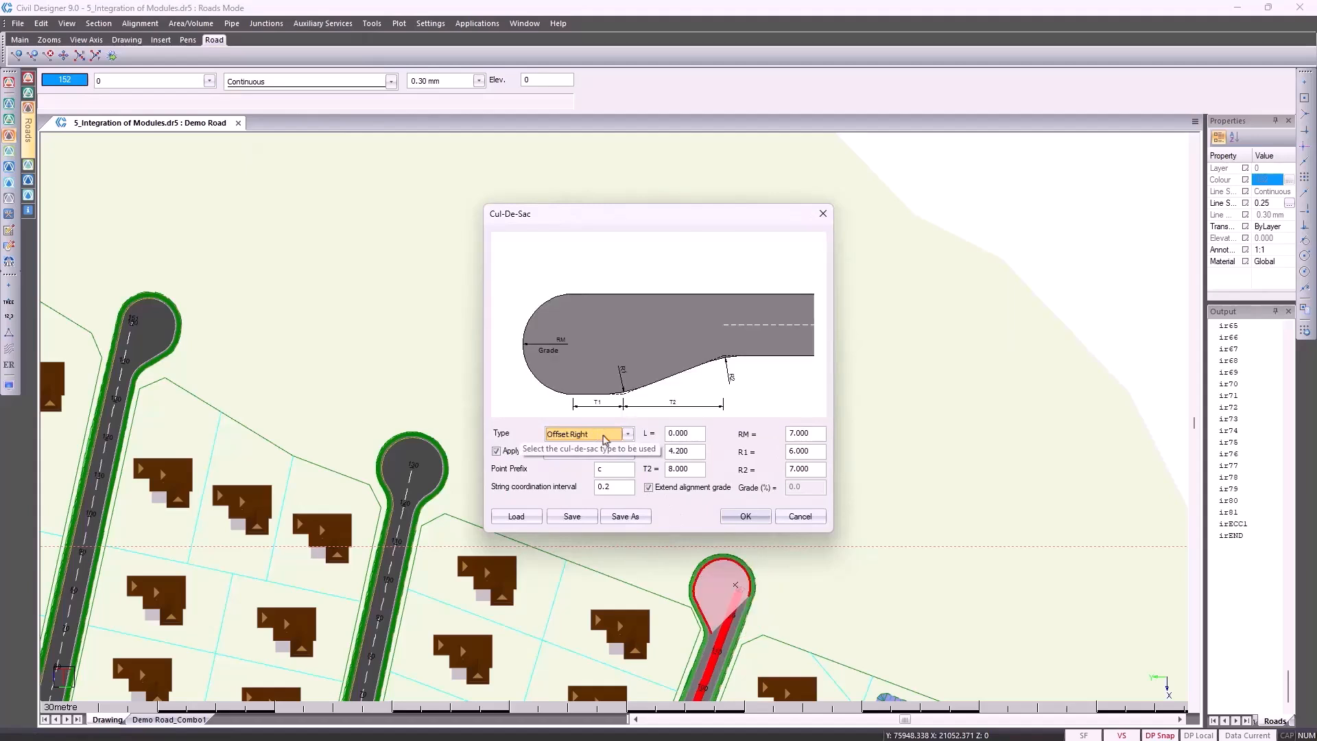
{"action": "scroll", "coordinate": [603, 439], "scroll_direction": "down", "scroll_amount": 1}
{"action": "scroll", "coordinate": [603, 439], "scroll_direction": "down", "scroll_amount": 1}
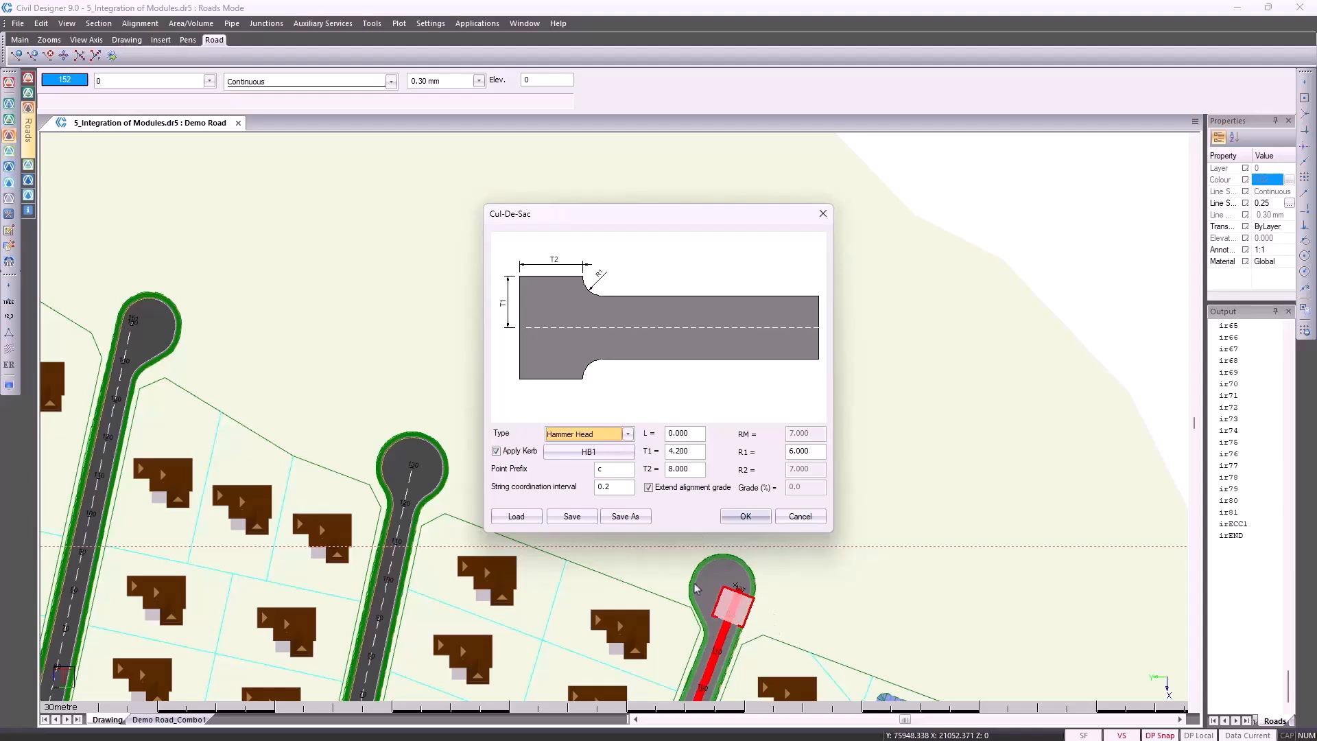
Step: Set the hammer head's T1 to 12 and T2 to 7, then apply the cul-de-sac and regenerate the road without report output
{"action": "double_click", "coordinate": [694, 452]}
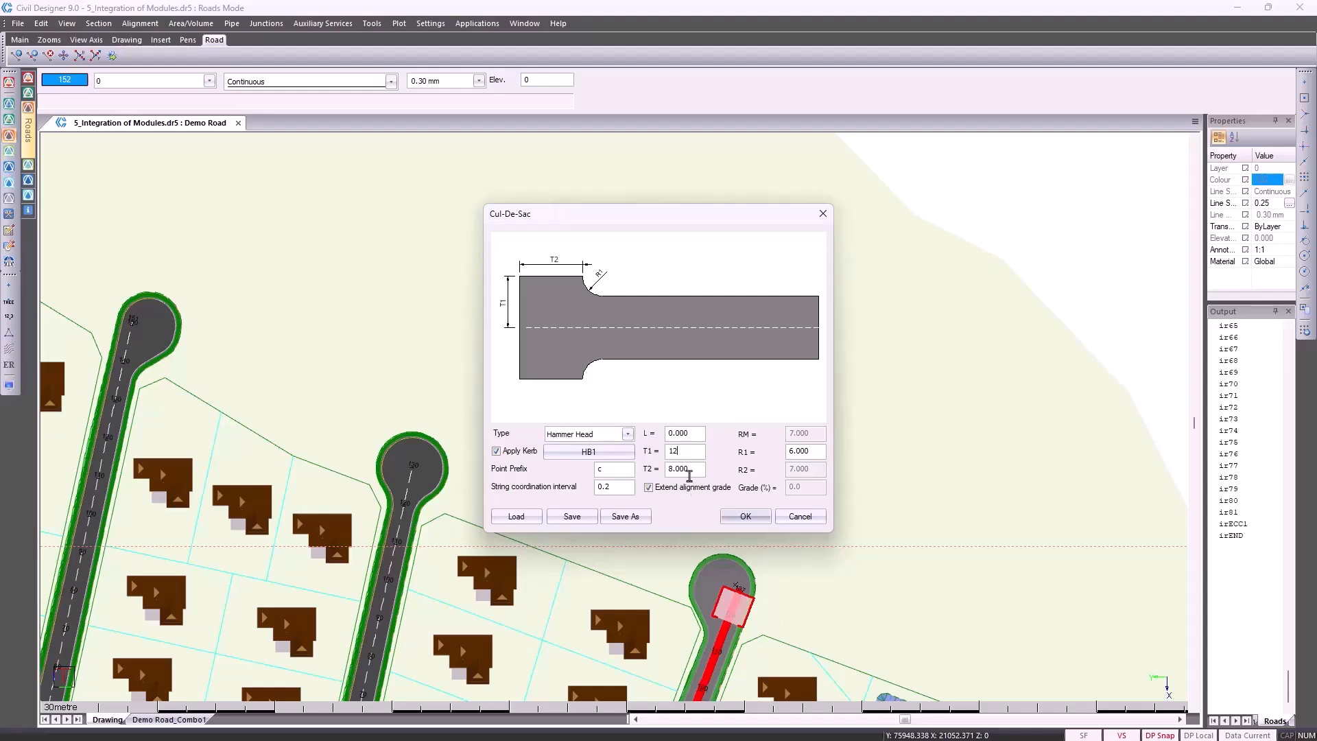
{"action": "left_click", "coordinate": [690, 468]}
{"action": "left_click_drag", "start_coordinate": [690, 468], "coordinate": [662, 469]}
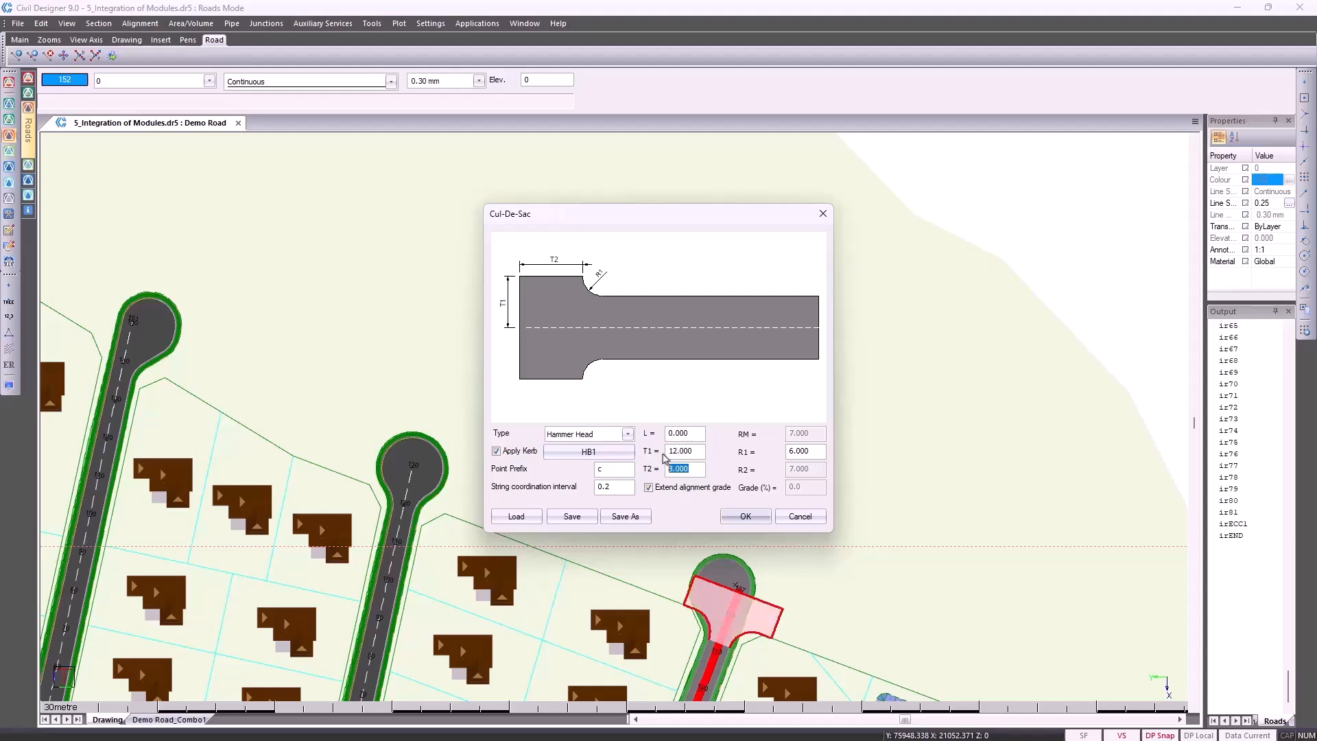
{"action": "type", "text": "7"}
{"action": "left_click", "coordinate": [807, 452]}
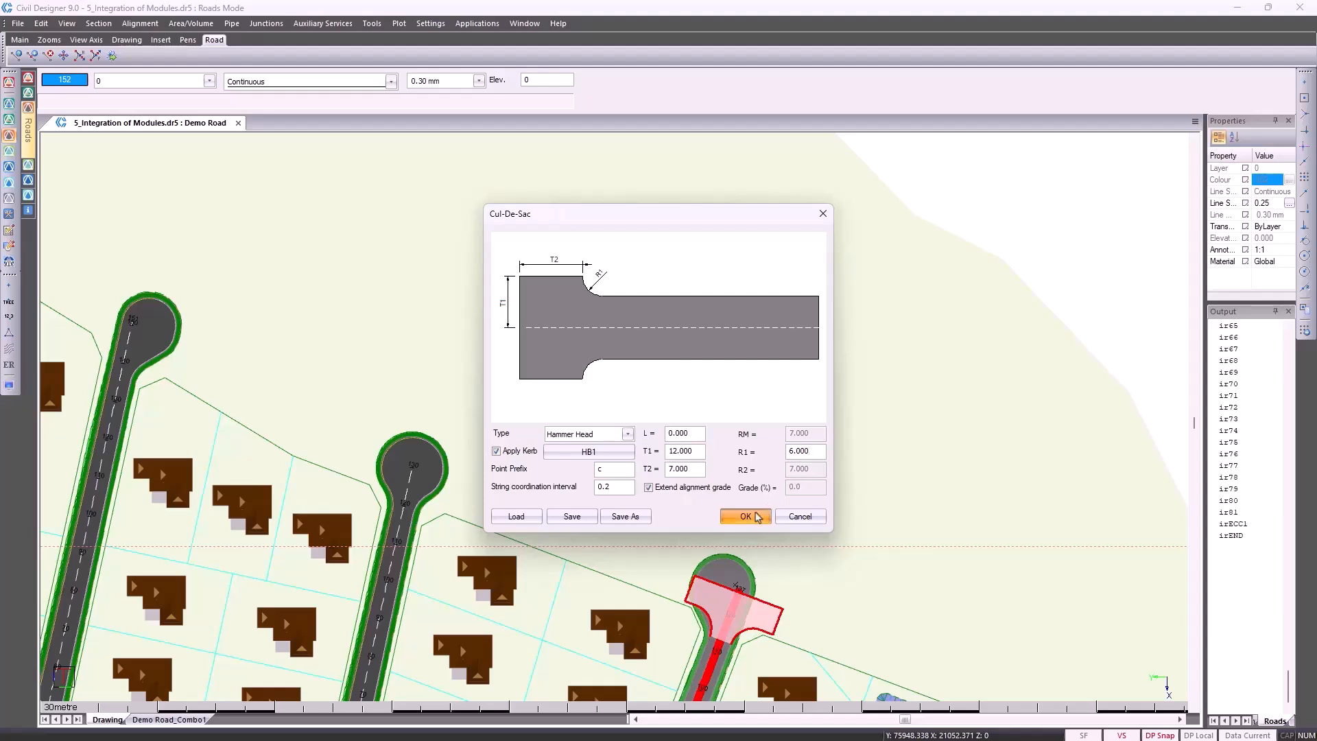
{"action": "left_click", "coordinate": [745, 517]}
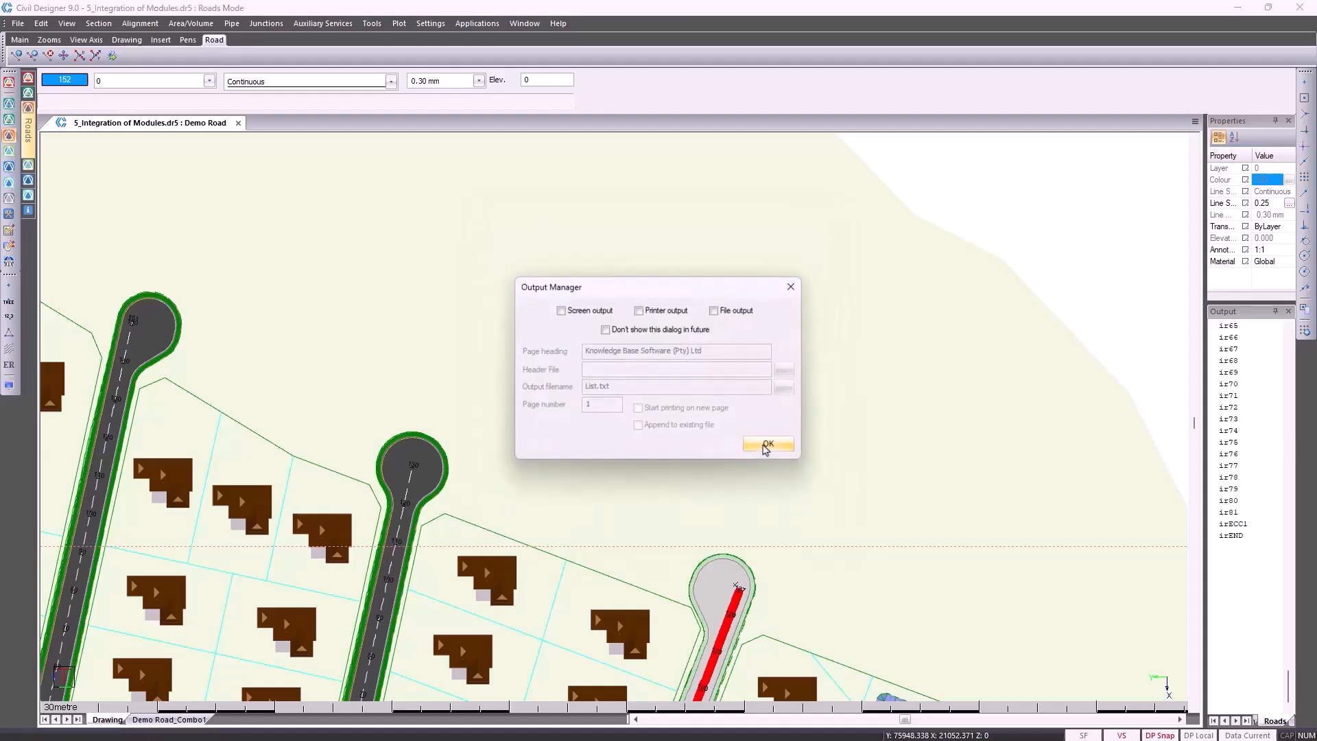
{"action": "left_click", "coordinate": [766, 445]}
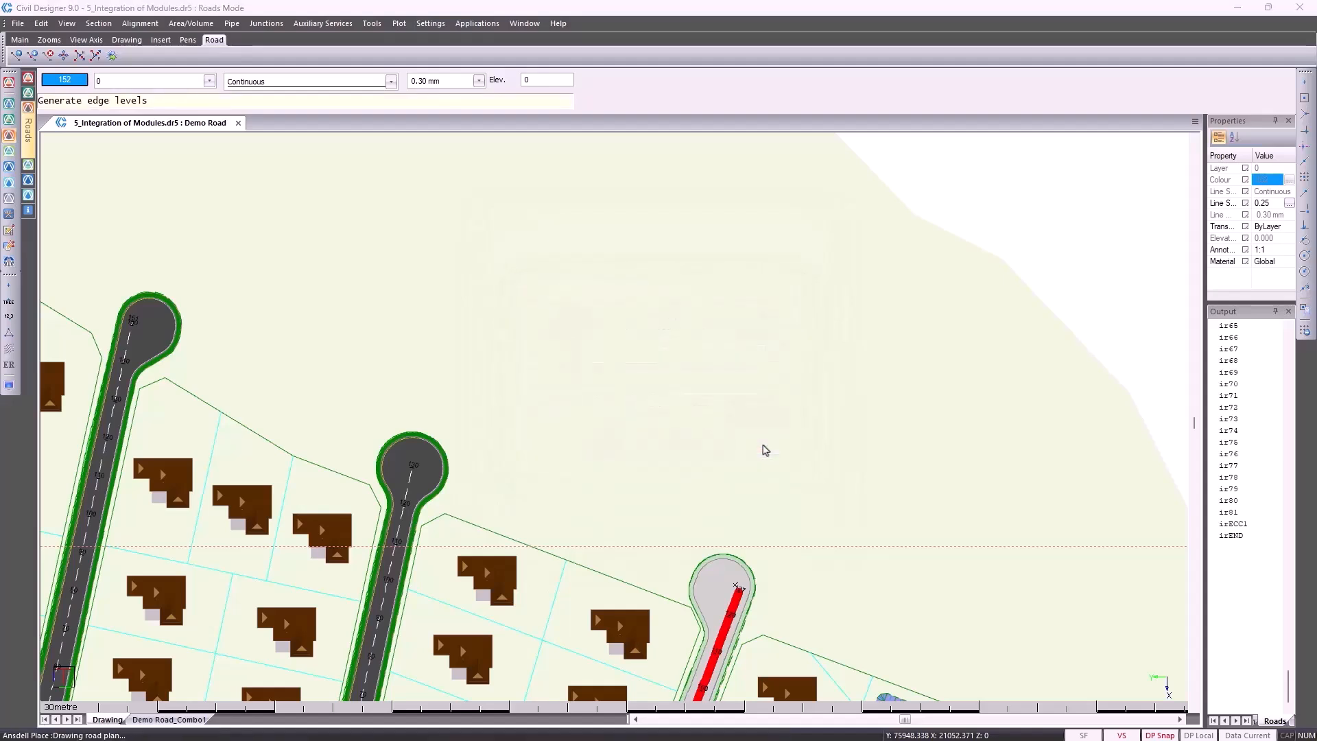
{"action": "left_click", "coordinate": [764, 447]}
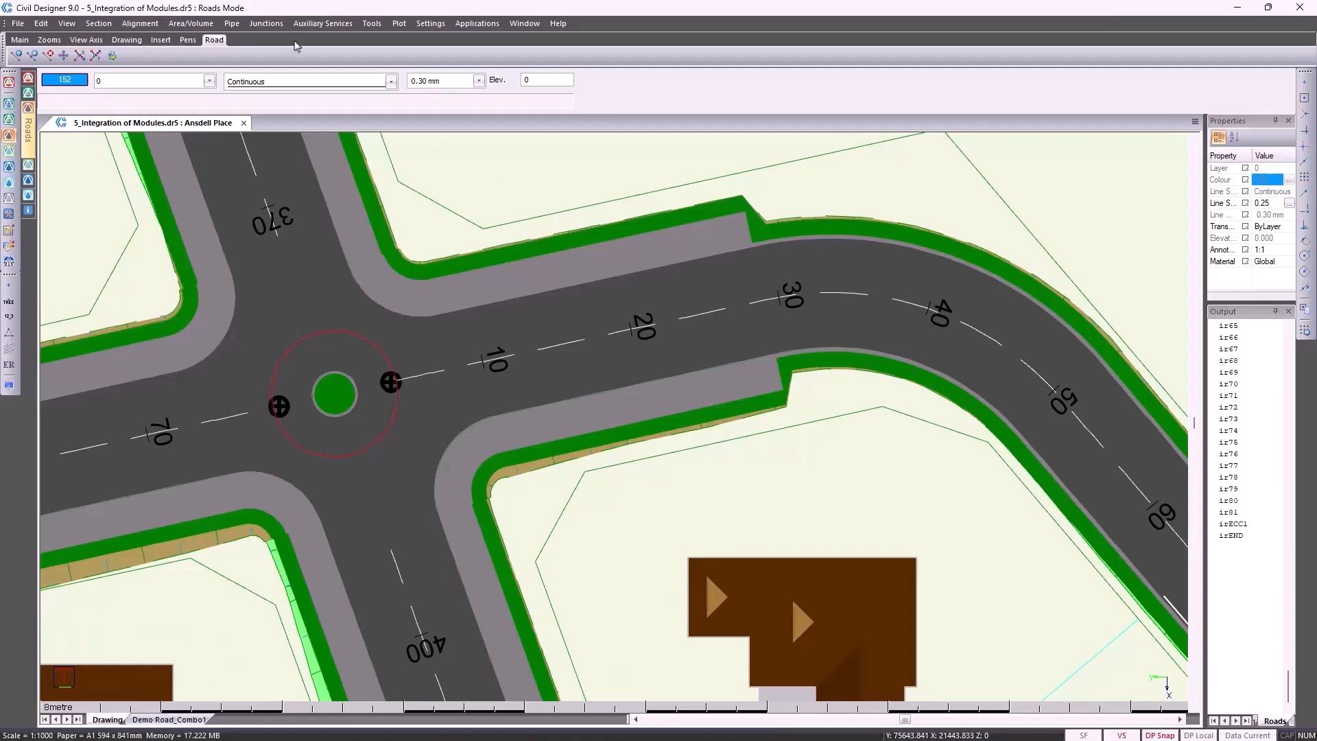
Step: Edit the four-way mini-roundabout at the start of the curved road and set its crossfall type to Draped
{"action": "left_click", "coordinate": [266, 23]}
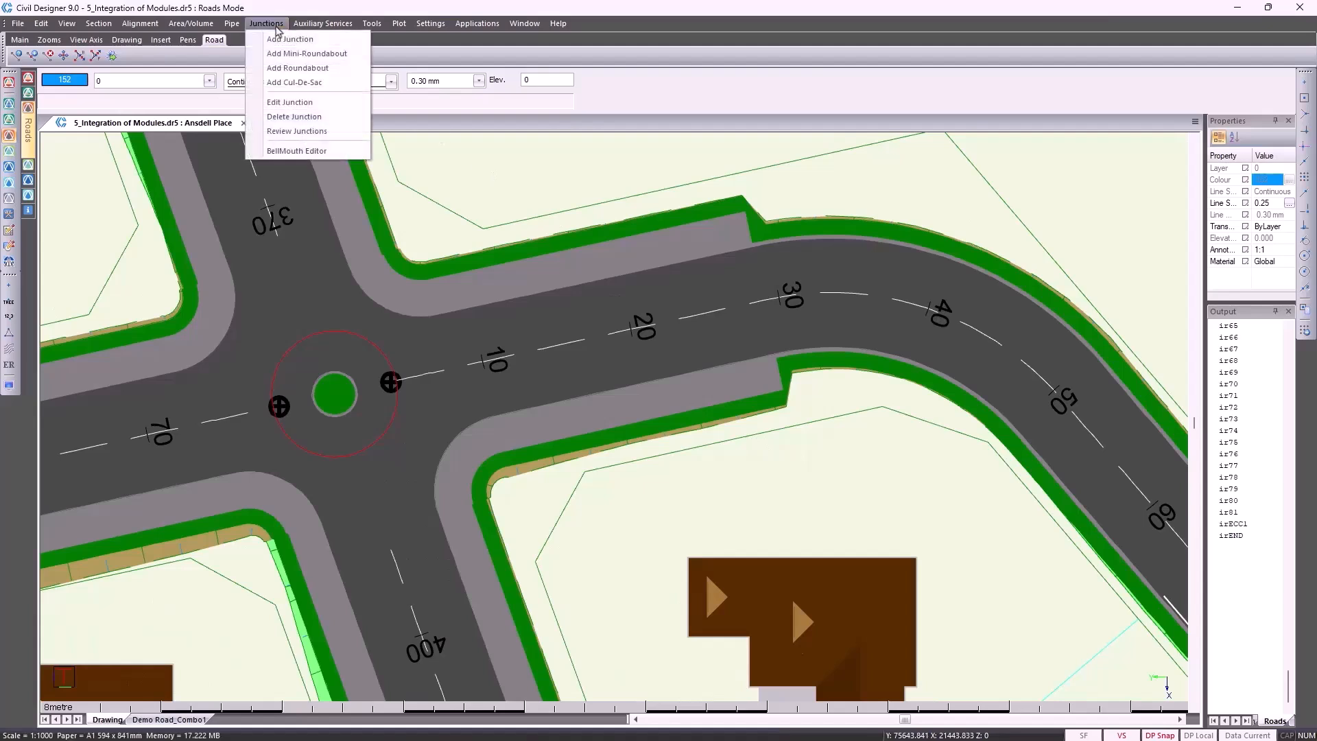
{"action": "left_click", "coordinate": [292, 101]}
{"action": "left_click", "coordinate": [315, 336]}
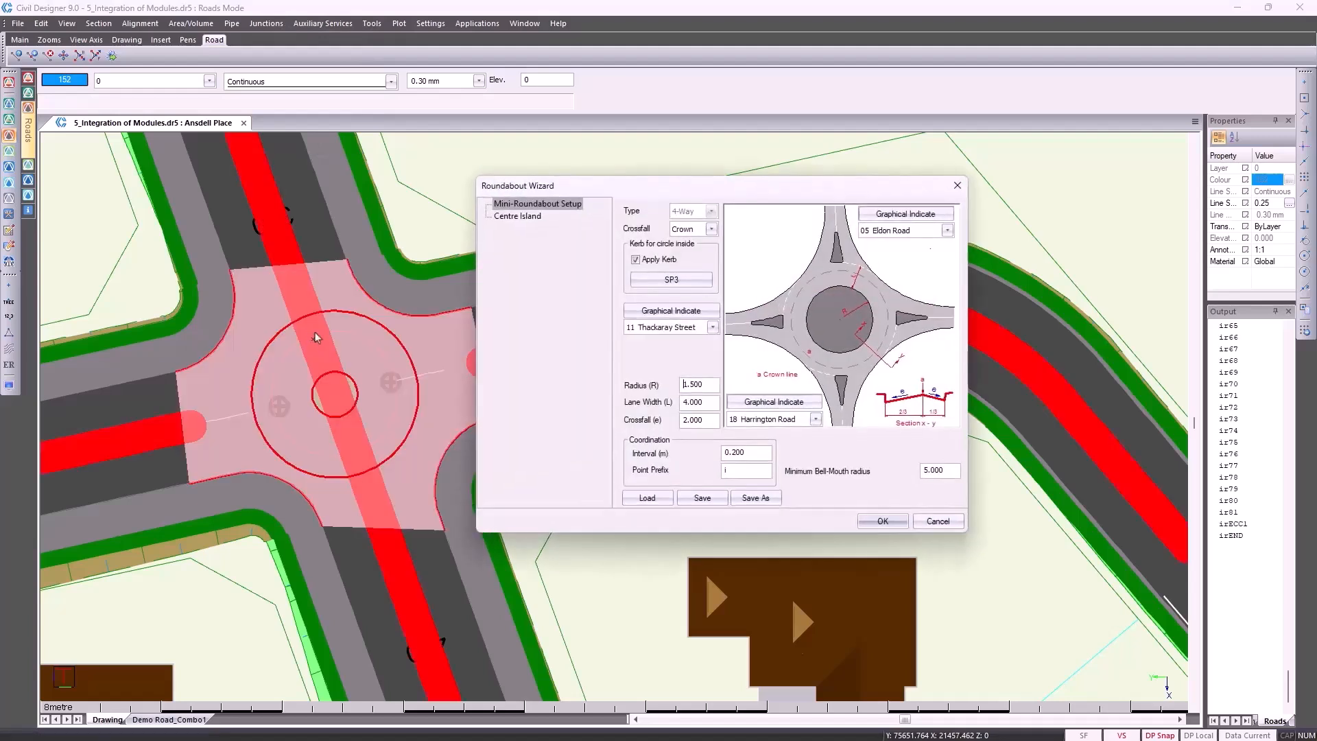
{"action": "left_click", "coordinate": [698, 231]}
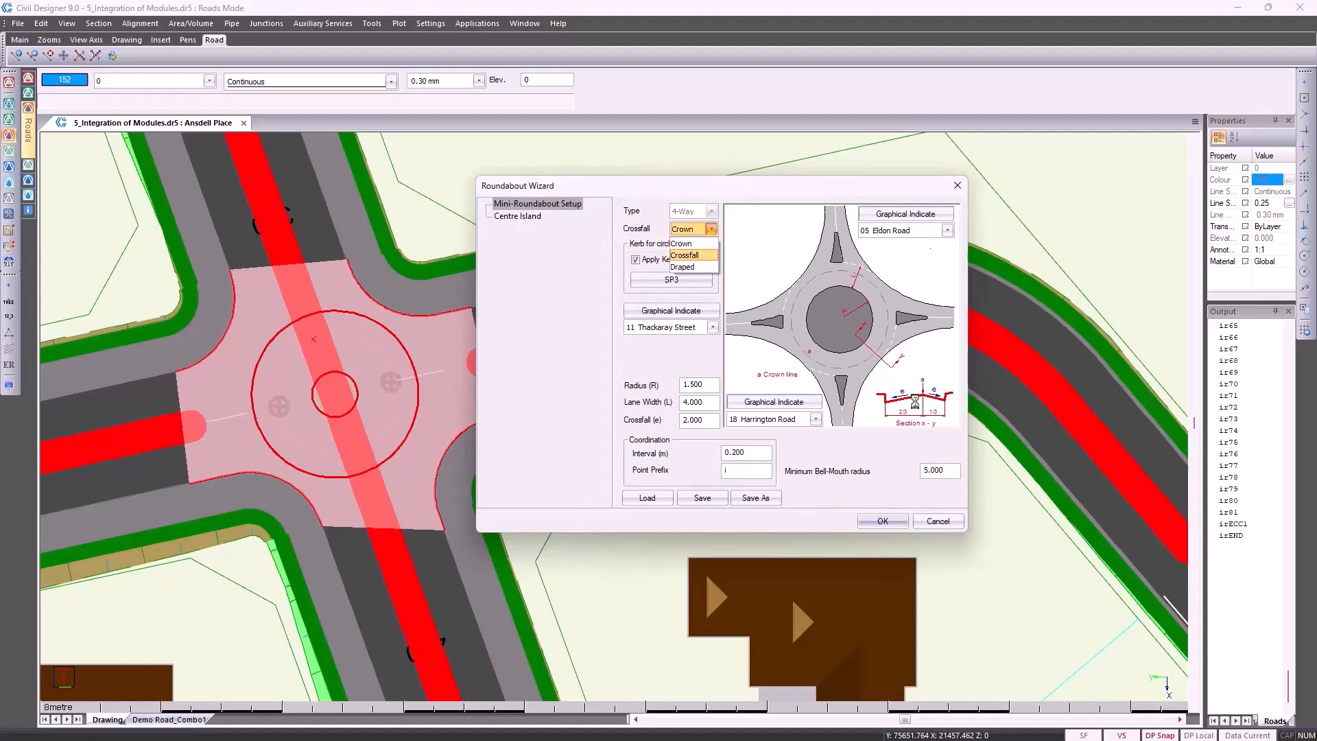
{"action": "left_click", "coordinate": [684, 256]}
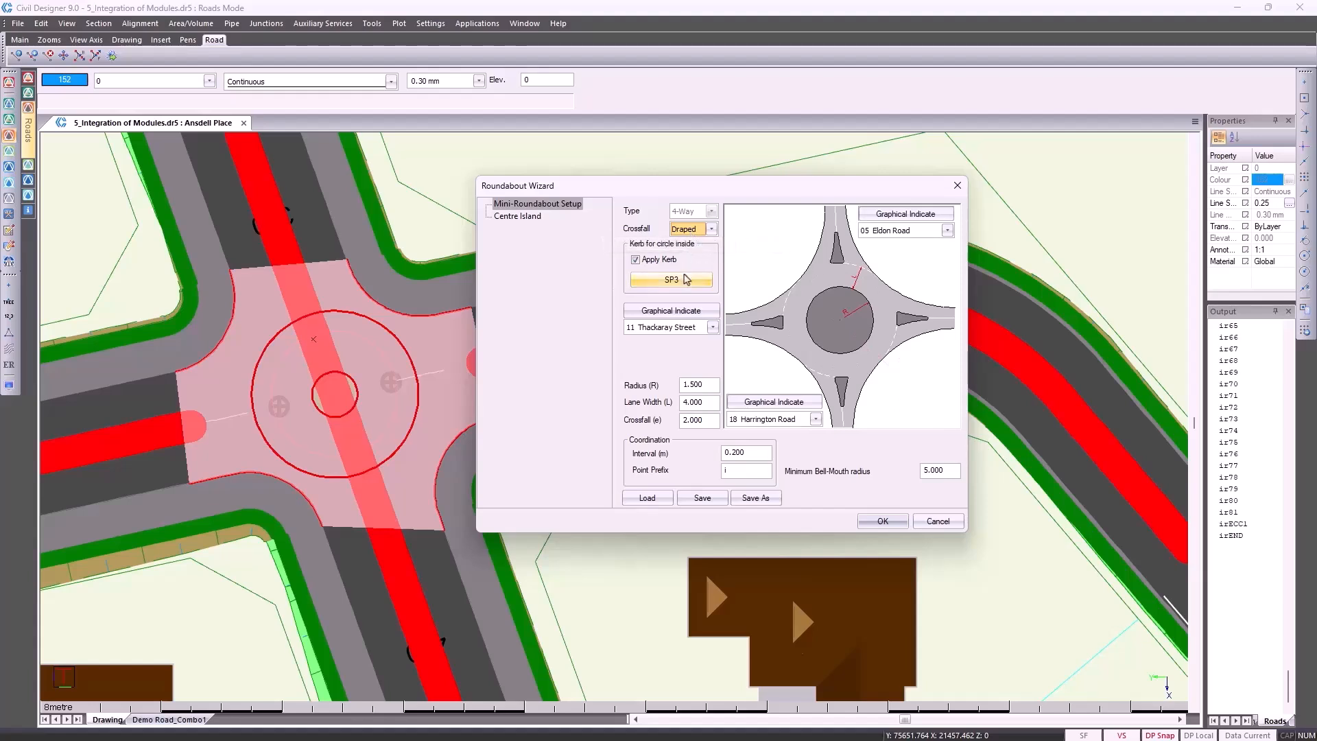
Step: Set the mini-roundabout's radius to 3 and apply the edit
{"action": "left_click", "coordinate": [703, 387]}
{"action": "double_click", "coordinate": [703, 385]}
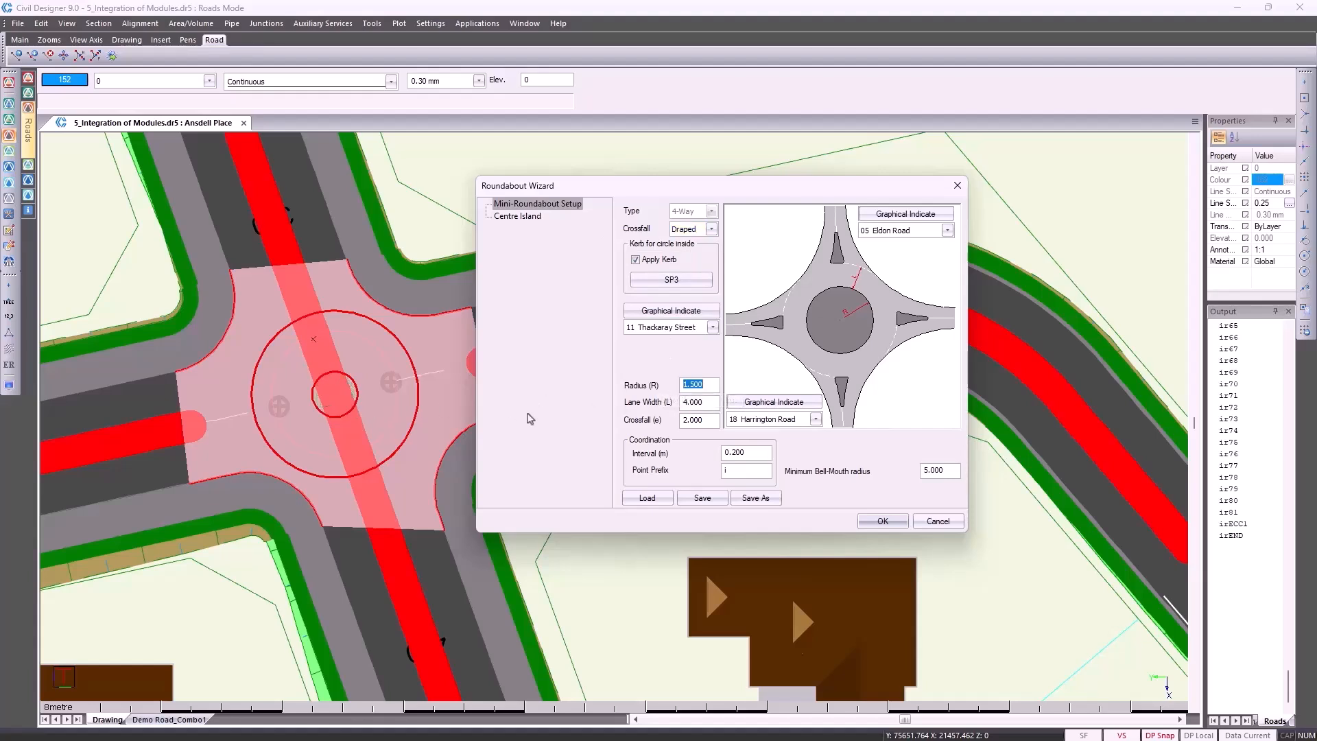
{"action": "type", "text": "3"}
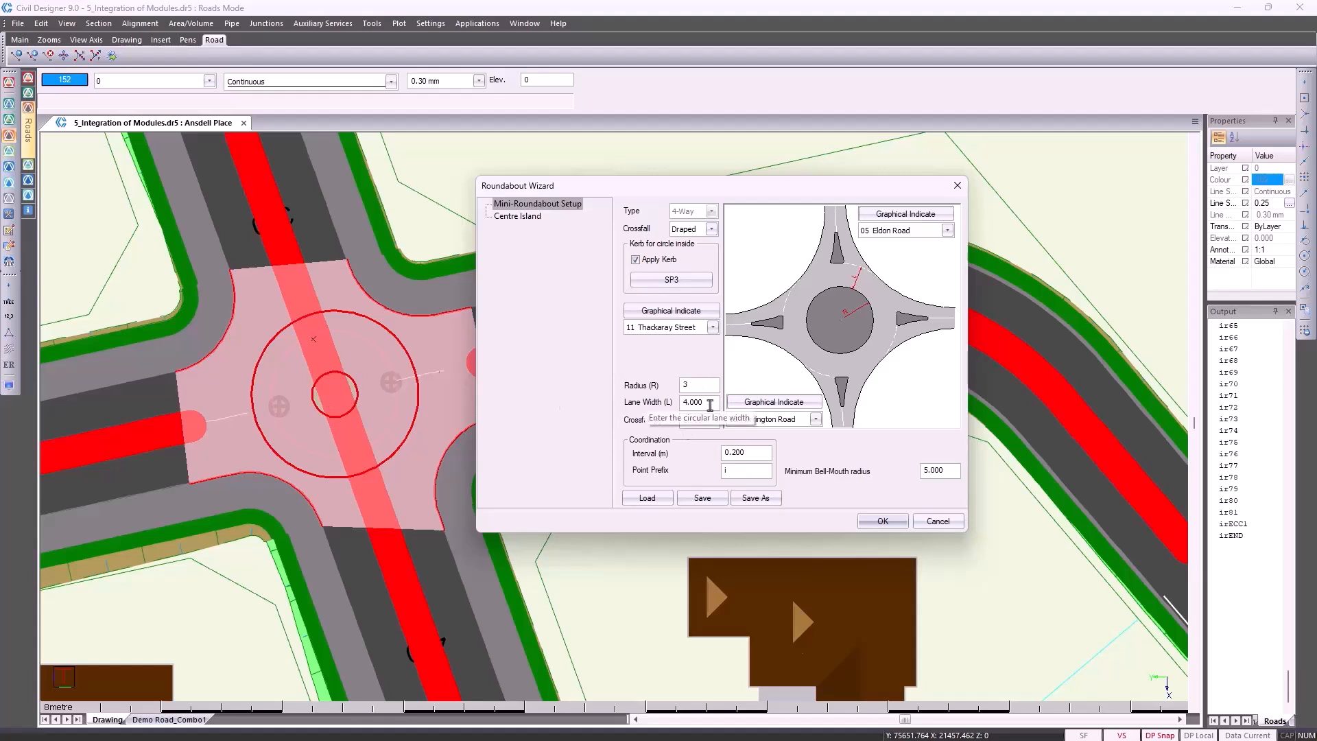
{"action": "key", "text": "Return"}
{"action": "left_click", "coordinate": [873, 522]}
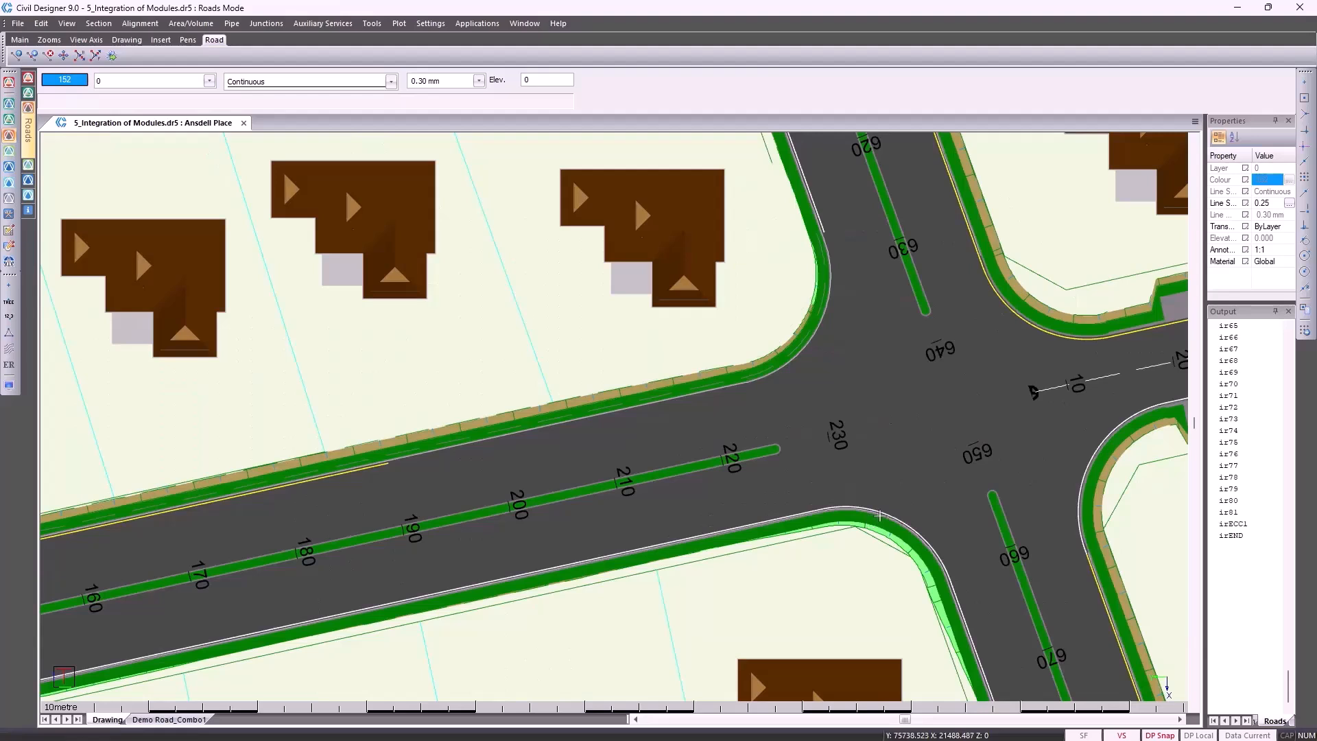
Step: Switch to Signage mode and start adding a road sign
{"action": "left_click", "coordinate": [11, 264]}
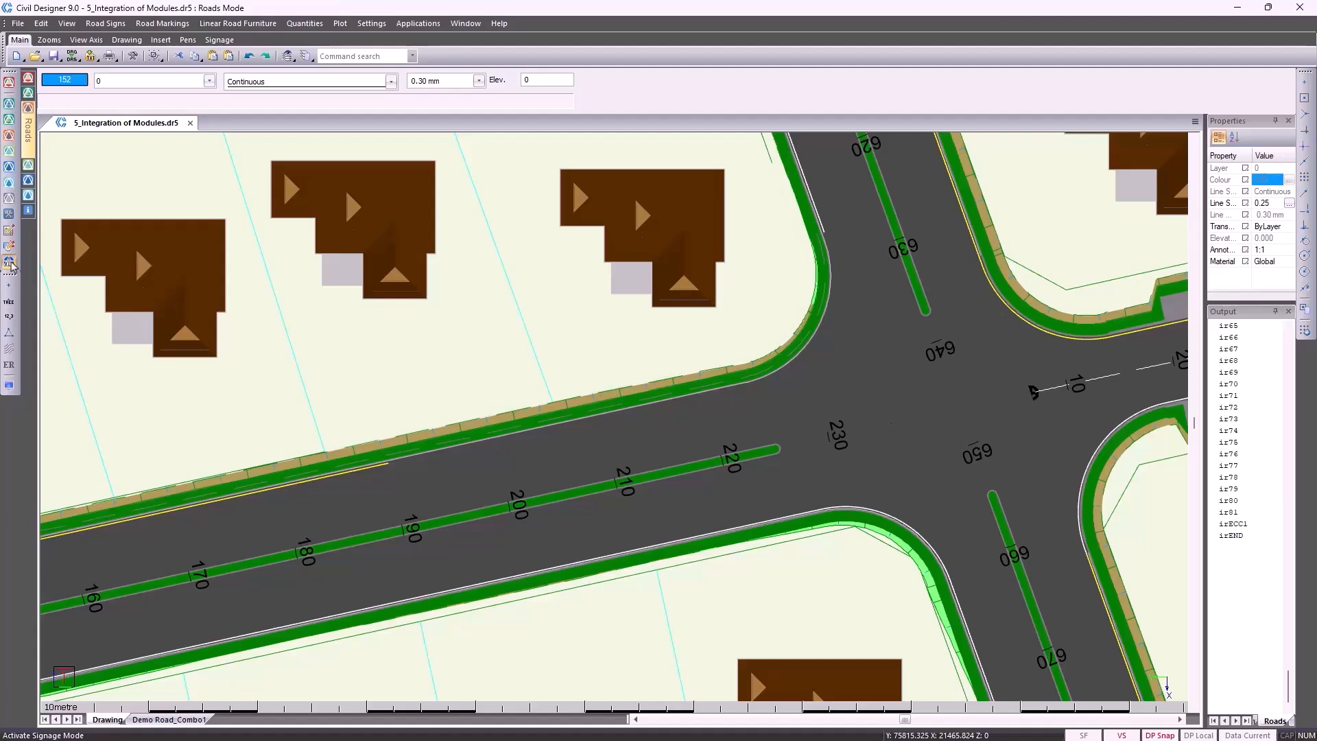
{"action": "left_click", "coordinate": [105, 23]}
{"action": "left_click", "coordinate": [127, 44]}
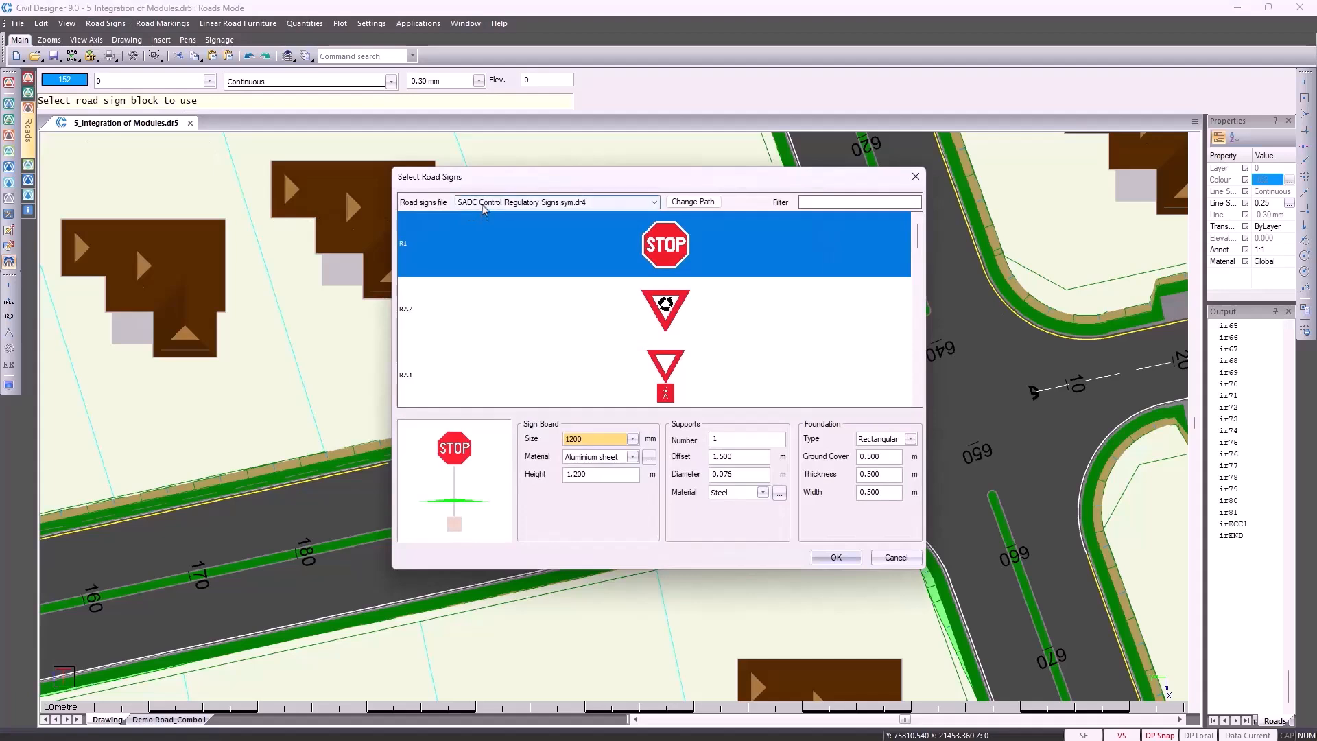
Step: Browse SADC Warning Signs.sym.dr4, filter for W407, and select the chevron sign
{"action": "left_click", "coordinate": [483, 208]}
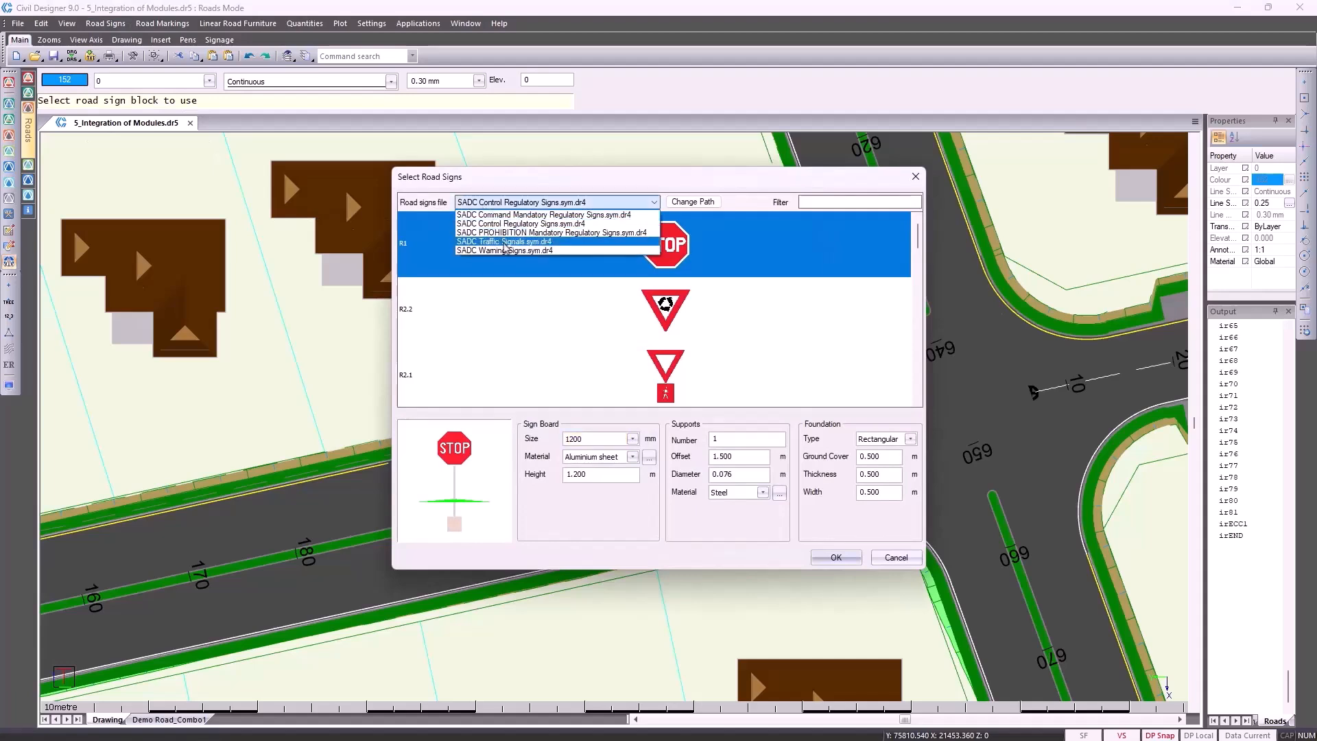
{"action": "left_click", "coordinate": [505, 250]}
{"action": "scroll", "coordinate": [763, 355], "scroll_direction": "down", "scroll_amount": 10}
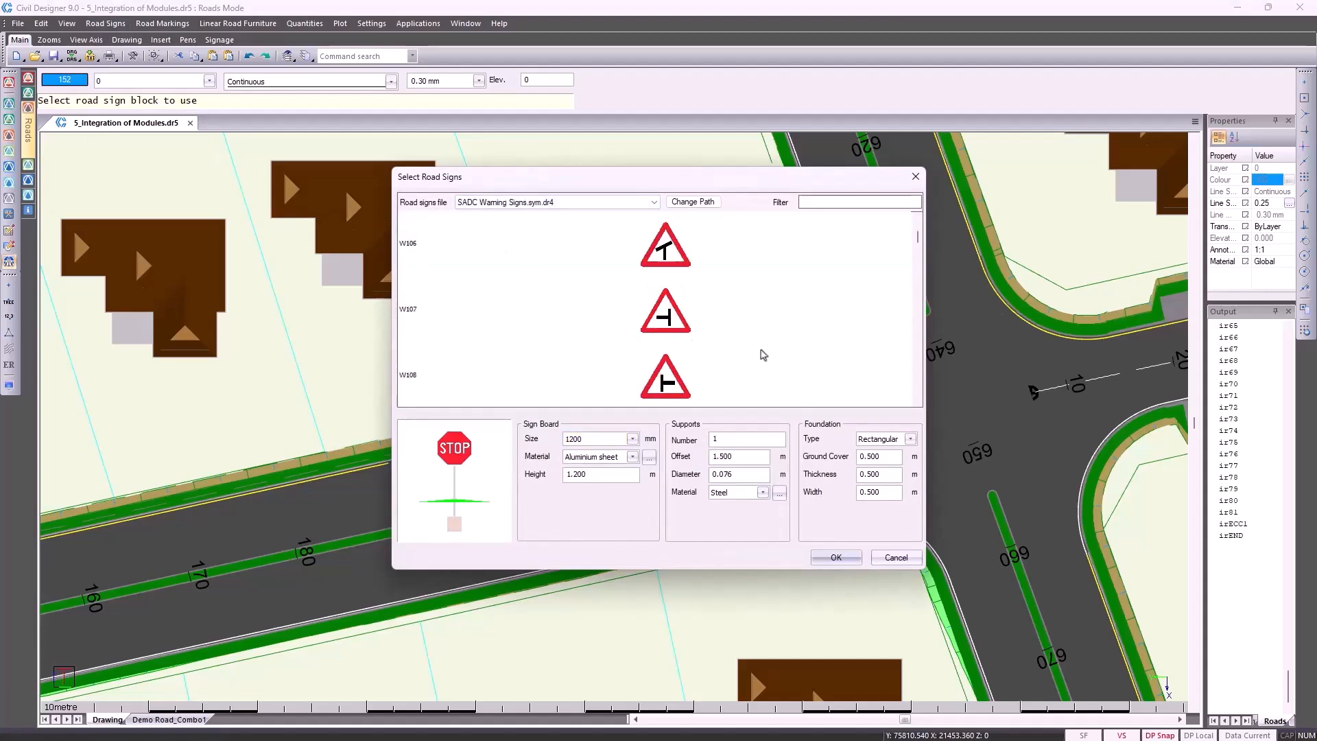
{"action": "scroll", "coordinate": [762, 354], "scroll_direction": "down", "scroll_amount": 4}
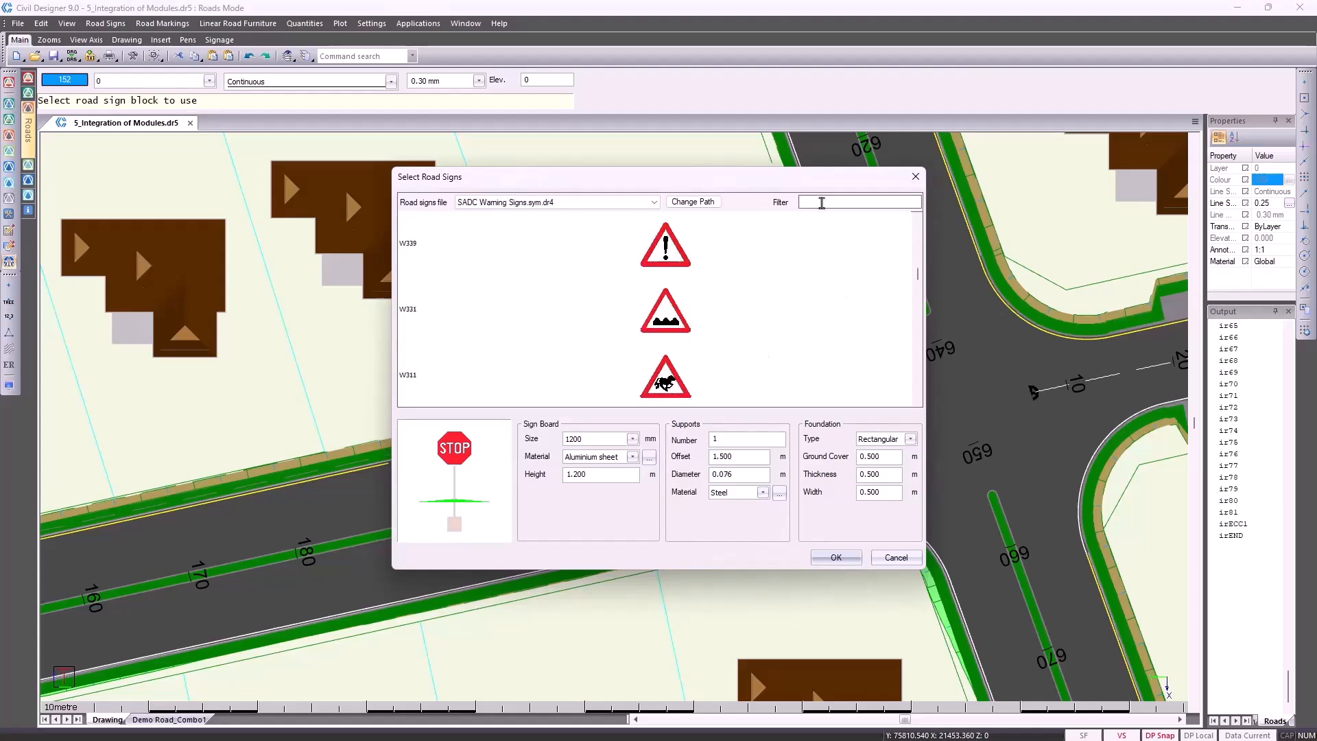
{"action": "left_click", "coordinate": [822, 203]}
{"action": "type", "text": "W407"}
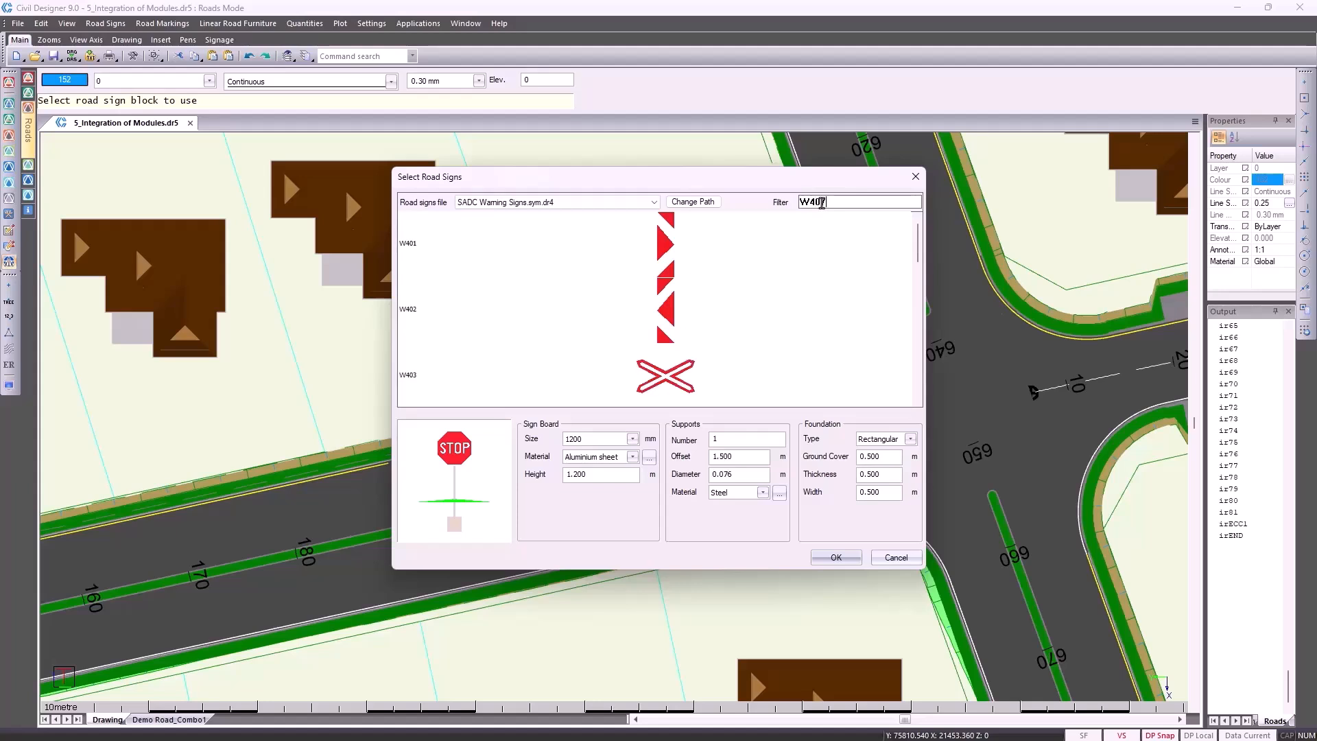
{"action": "left_click", "coordinate": [694, 255]}
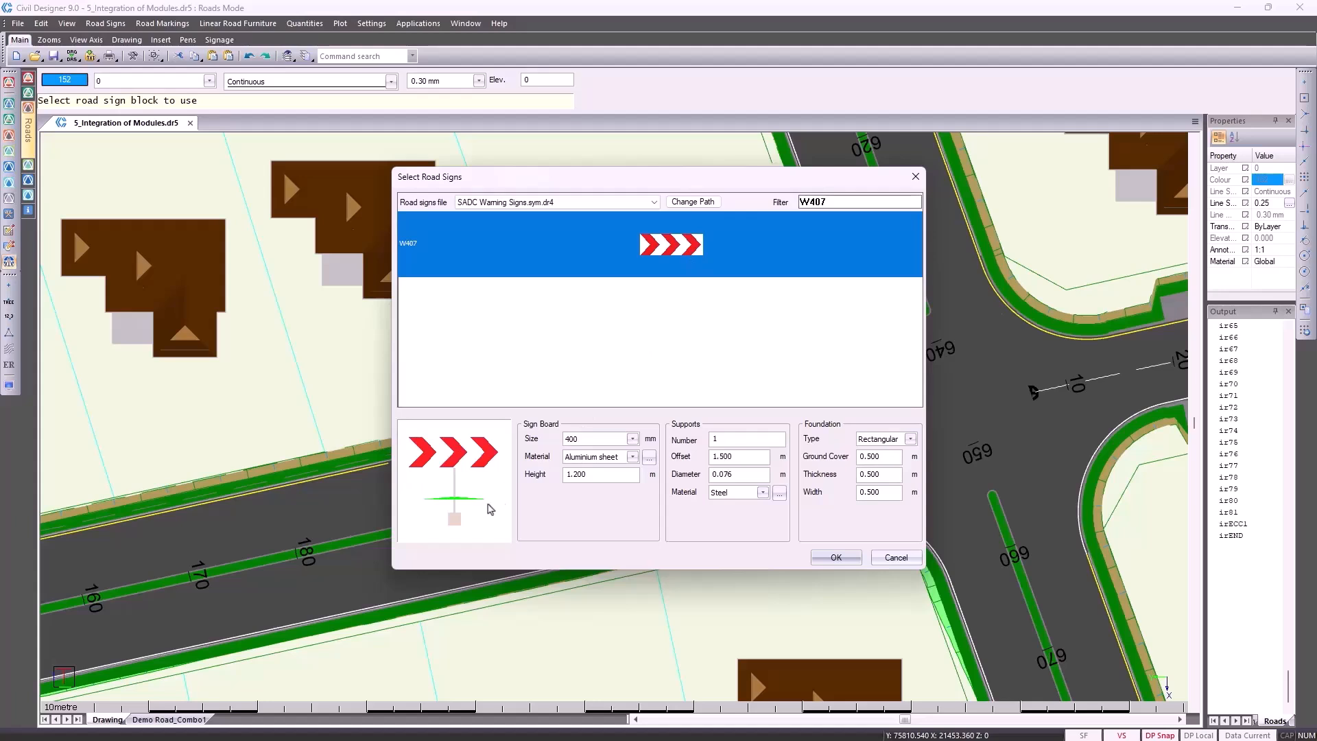
Step: Set the sign board's height to 1.7 m
{"action": "left_click_drag", "start_coordinate": [595, 475], "coordinate": [572, 474]}
{"action": "type", "text": "7"}
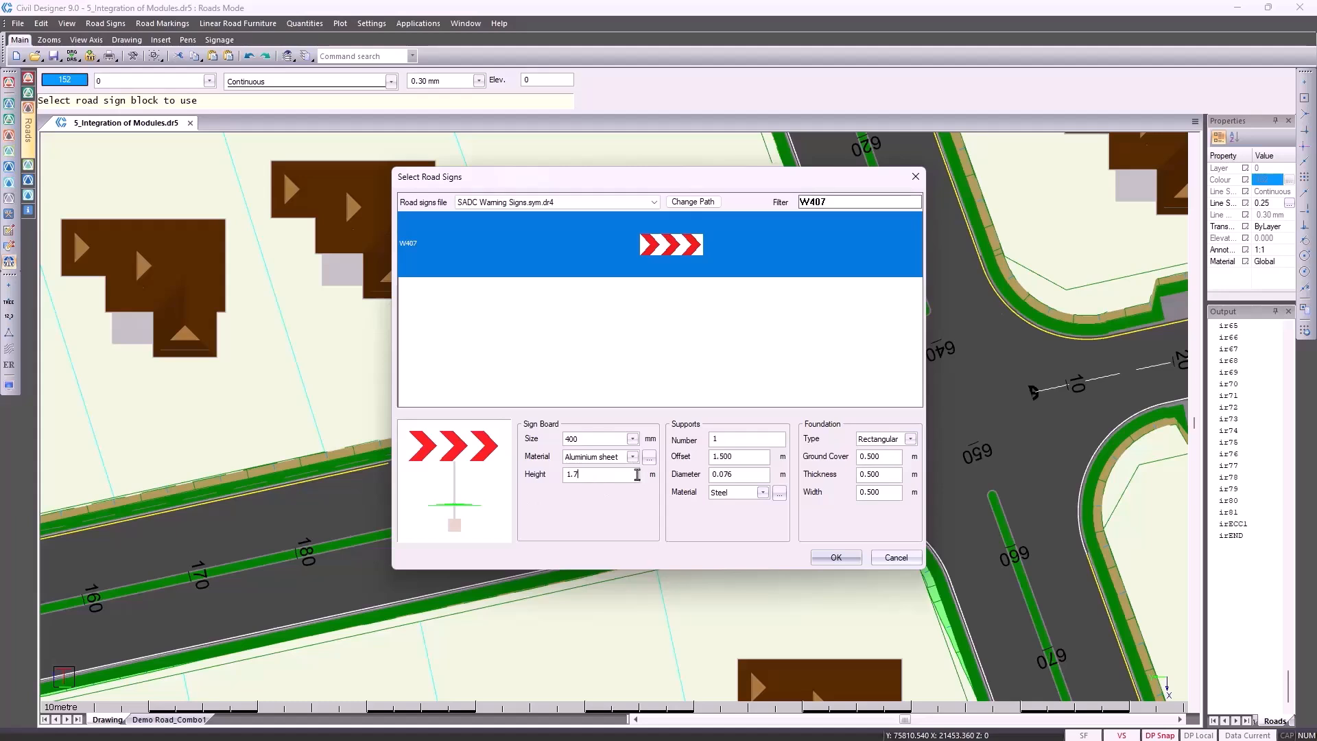
Step: Try two supports with a Continuous foundation, and restore the Rectangular foundation and a single support
{"action": "left_click_drag", "start_coordinate": [724, 439], "coordinate": [710, 438]}
{"action": "type", "text": "2"}
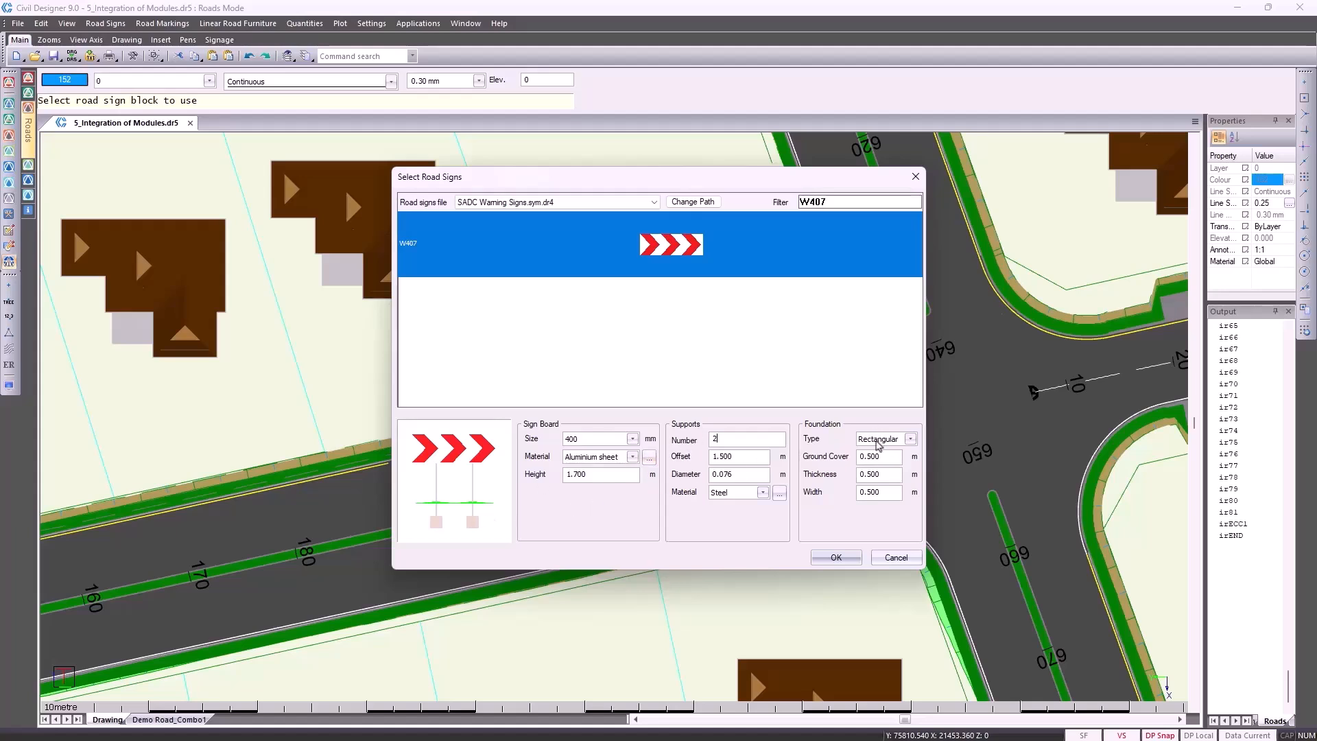
{"action": "left_click", "coordinate": [878, 439]}
{"action": "left_click", "coordinate": [873, 469]}
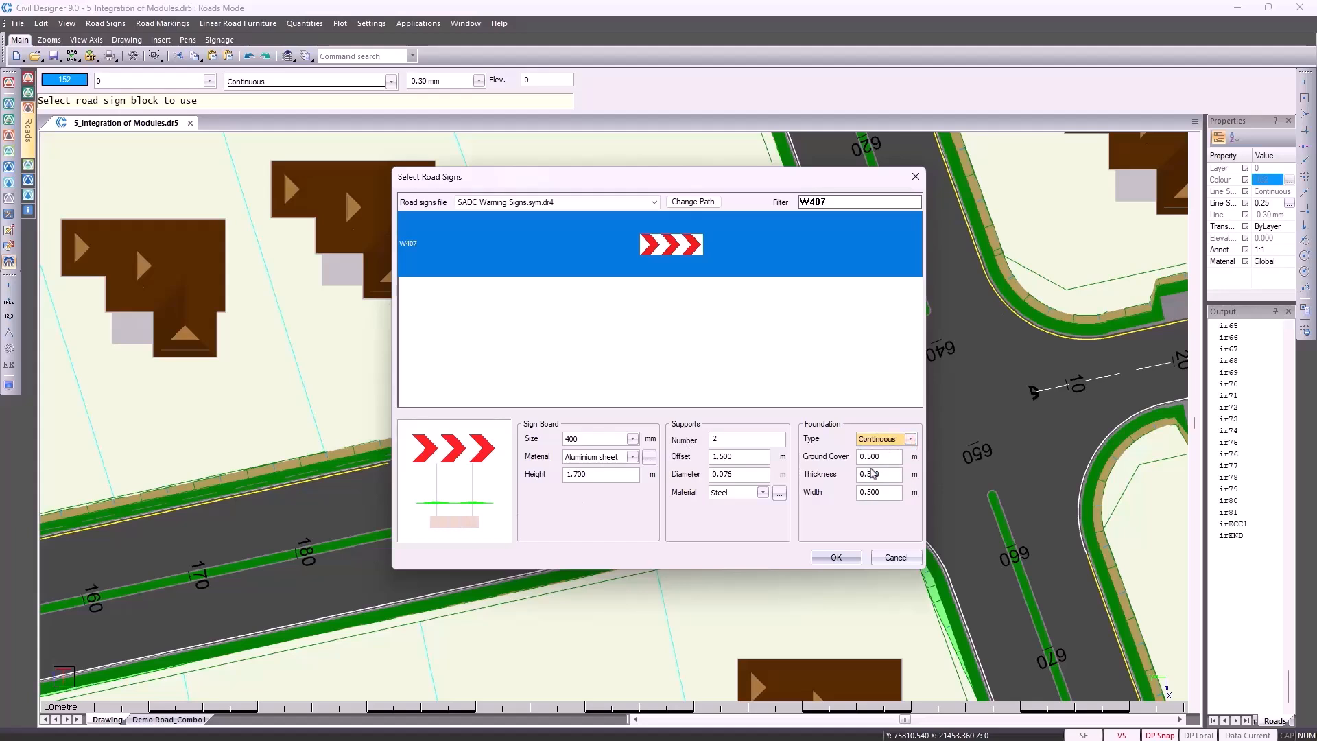
{"action": "left_click", "coordinate": [910, 439]}
{"action": "left_click", "coordinate": [879, 457]}
{"action": "double_click", "coordinate": [719, 439]}
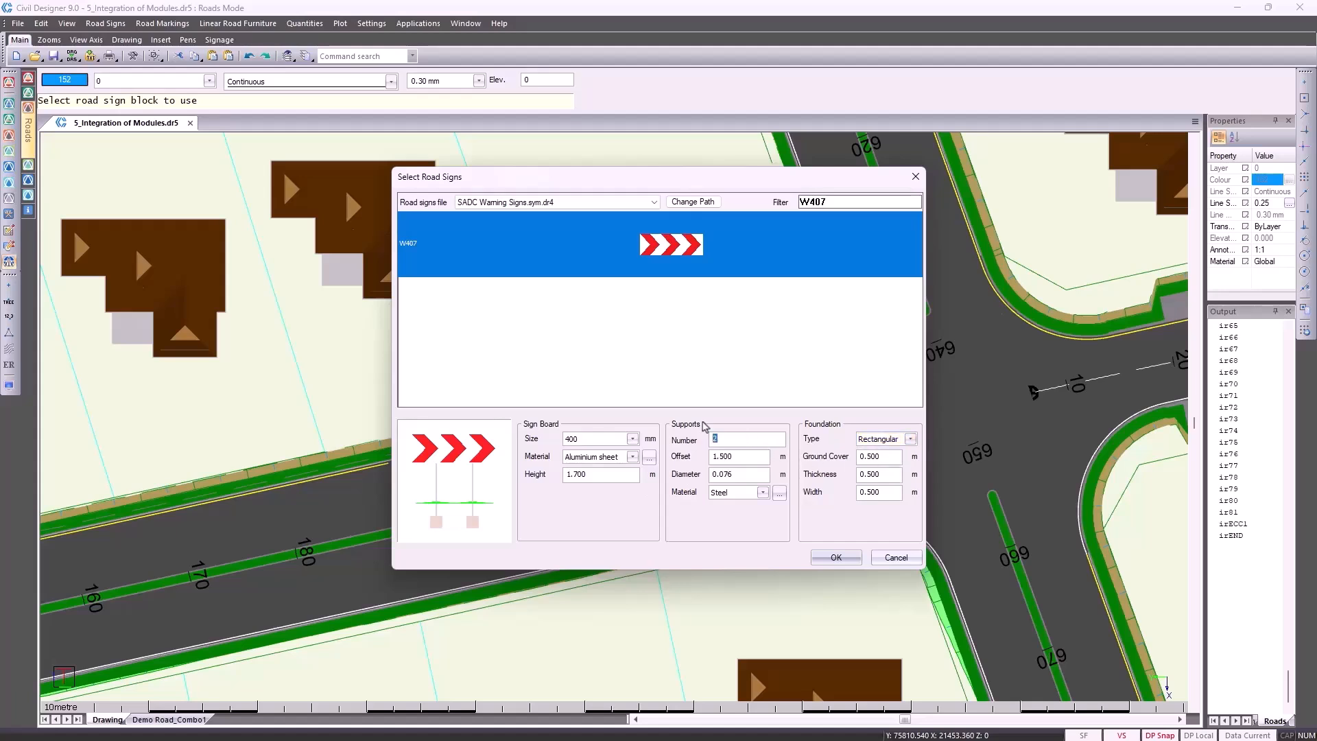
{"action": "type", "text": "1"}
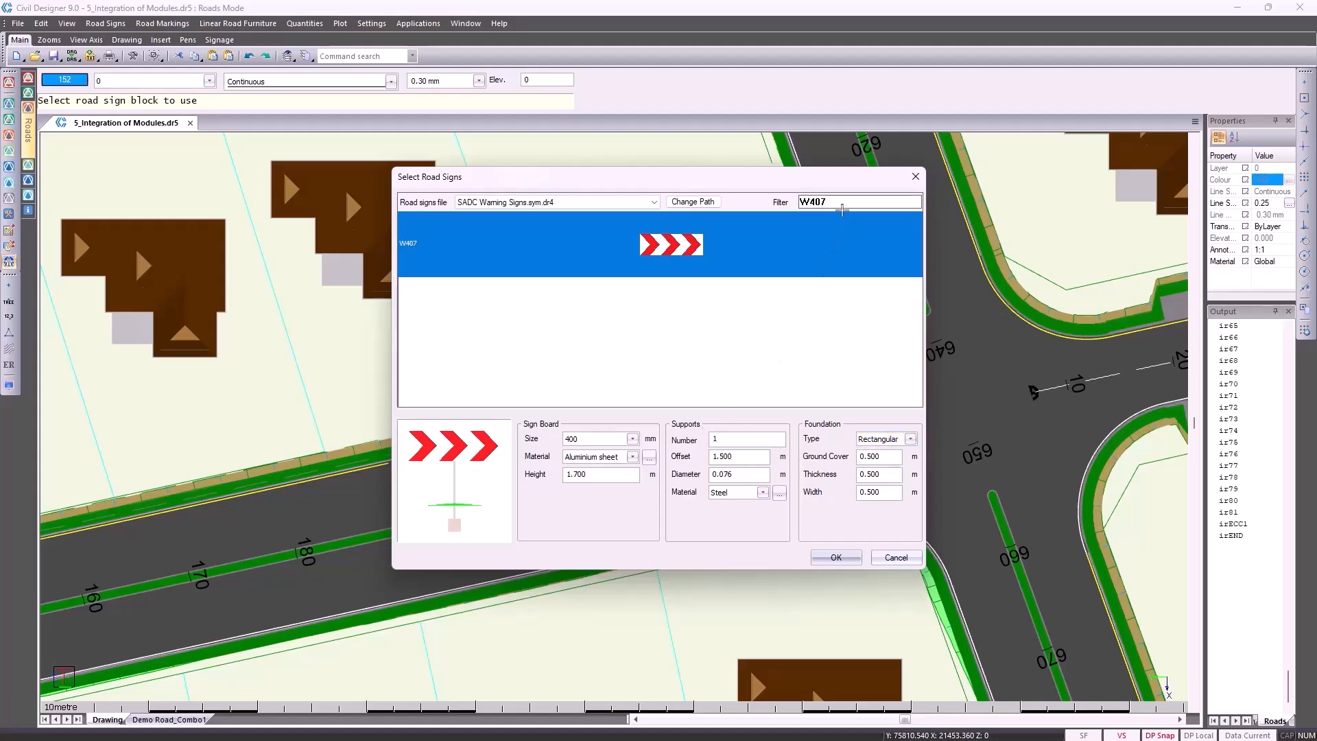
Step: Clear the filter and choose the R1 stop sign from SADC Control Regulatory Signs.sym.dr4 with a board size of 1600 mm
{"action": "left_click_drag", "start_coordinate": [842, 204], "coordinate": [790, 199]}
{"action": "key", "text": "BackSpace"}
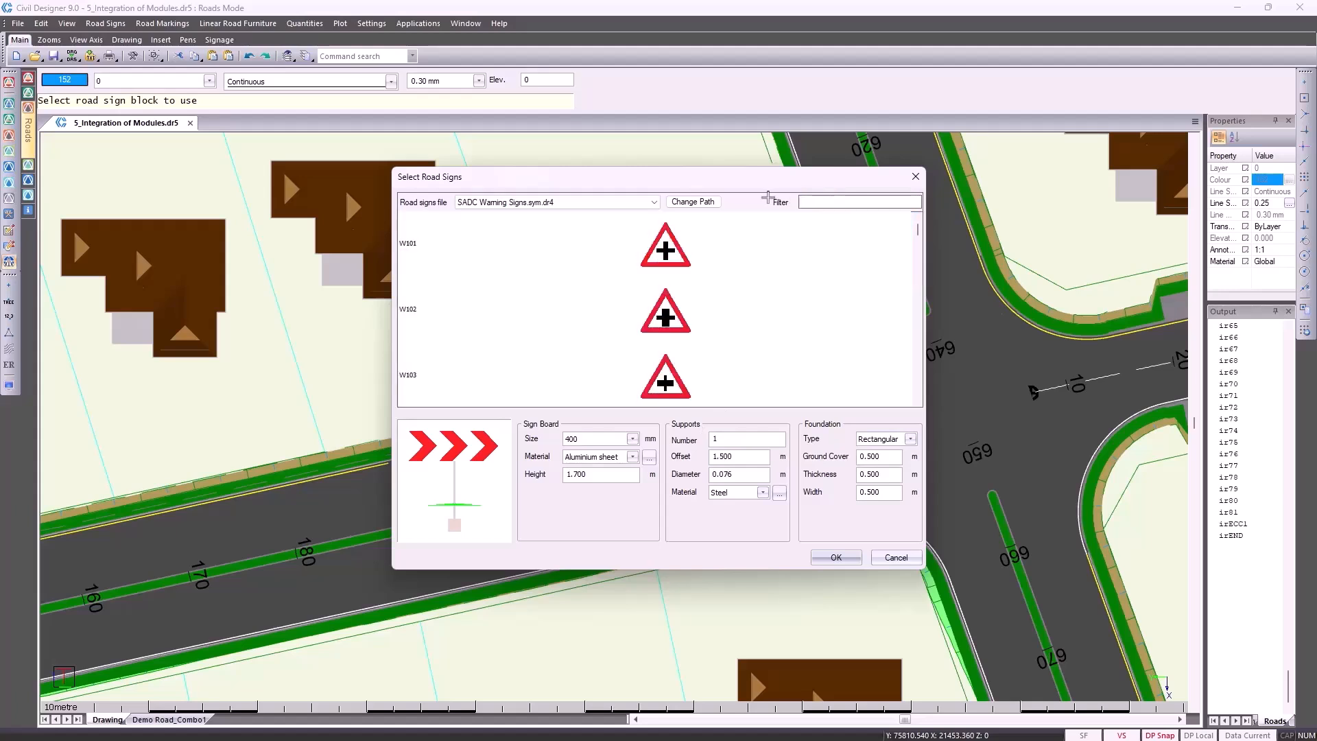
{"action": "left_click", "coordinate": [648, 201]}
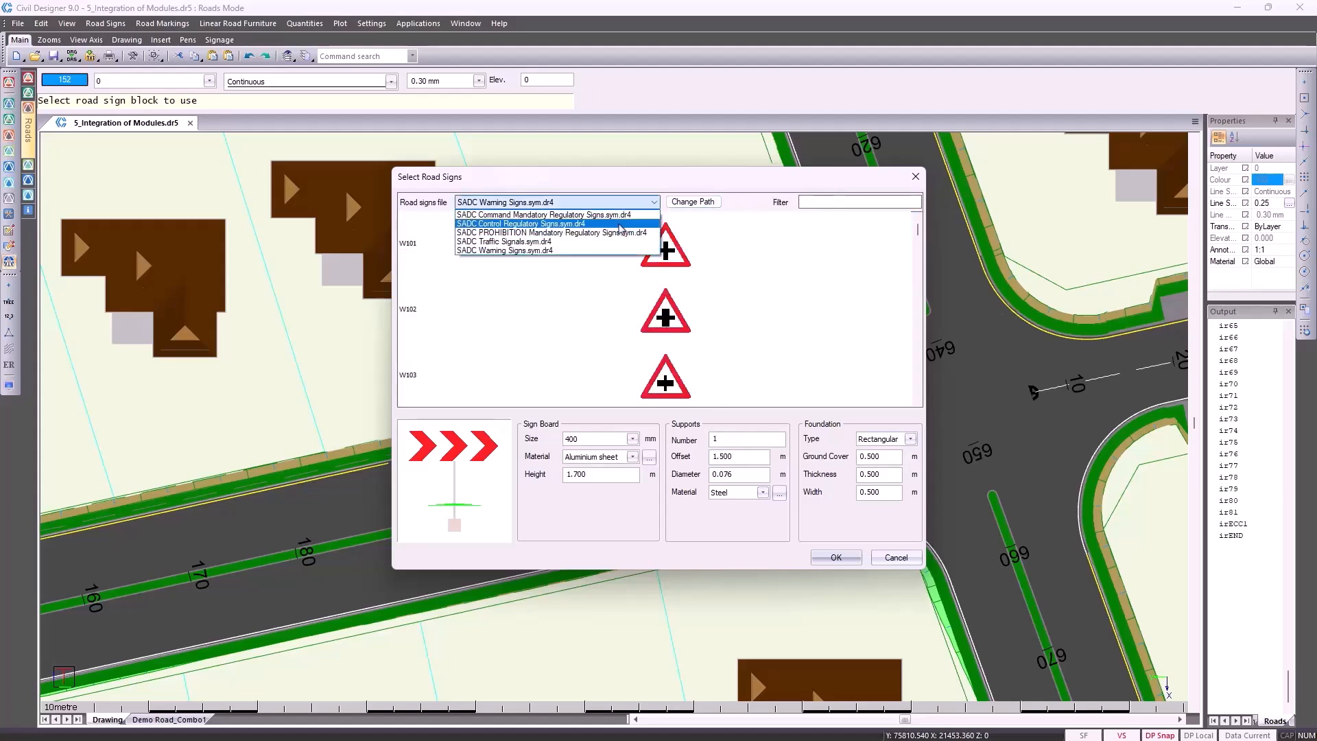
{"action": "left_click", "coordinate": [618, 223]}
{"action": "left_click", "coordinate": [617, 251]}
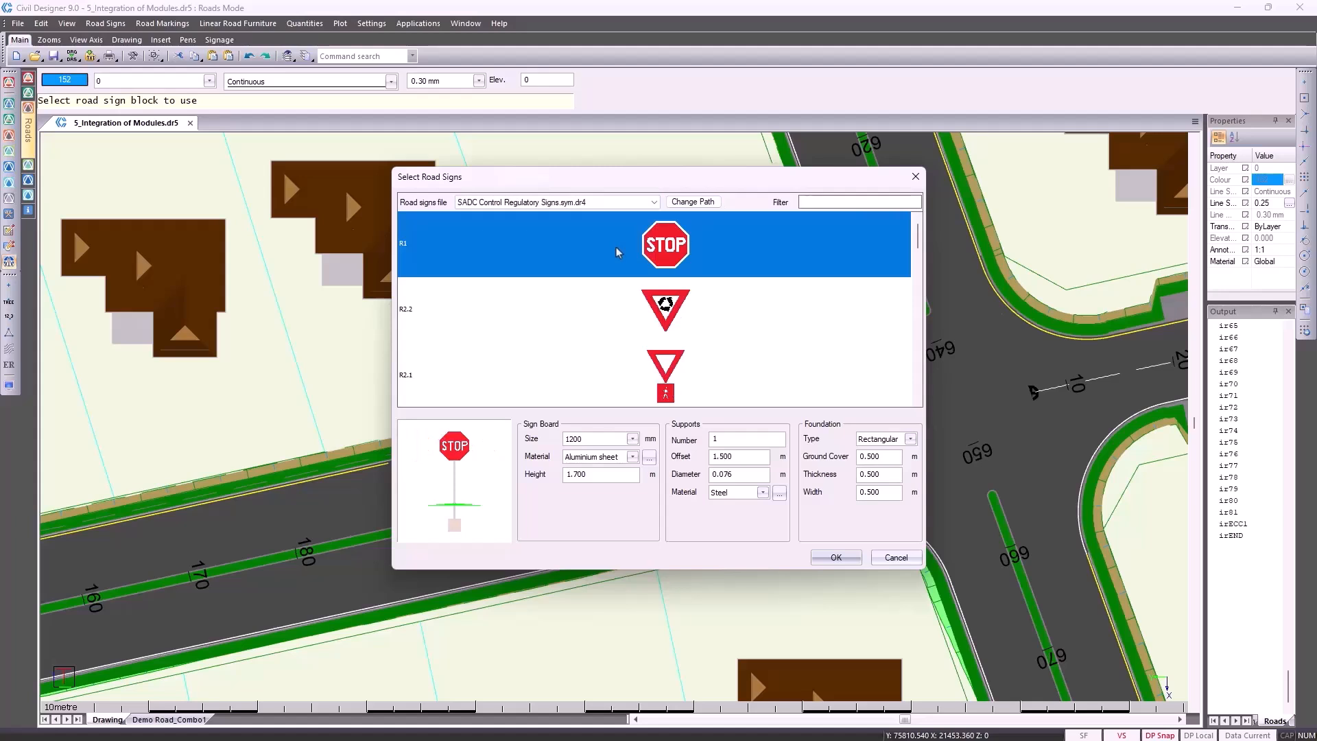
{"action": "left_click", "coordinate": [632, 439]}
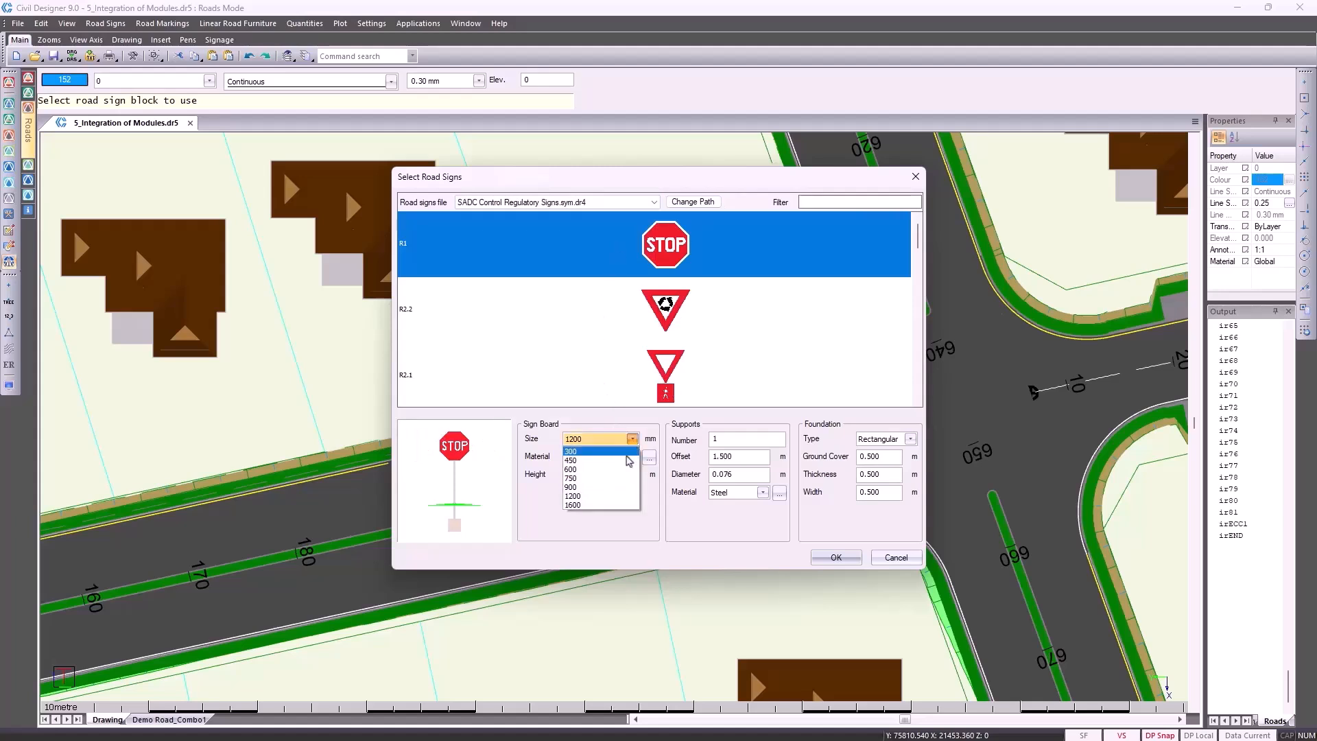
{"action": "left_click", "coordinate": [615, 505]}
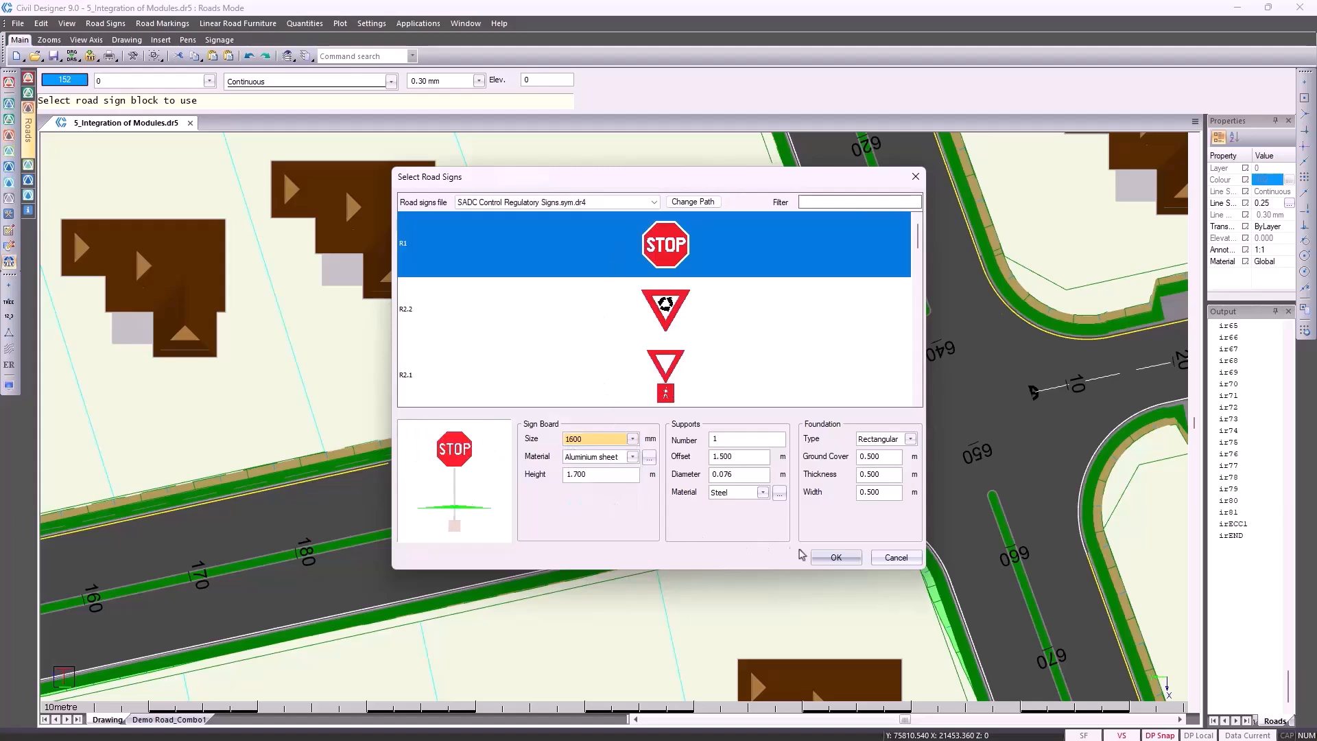
{"action": "left_click", "coordinate": [836, 557]}
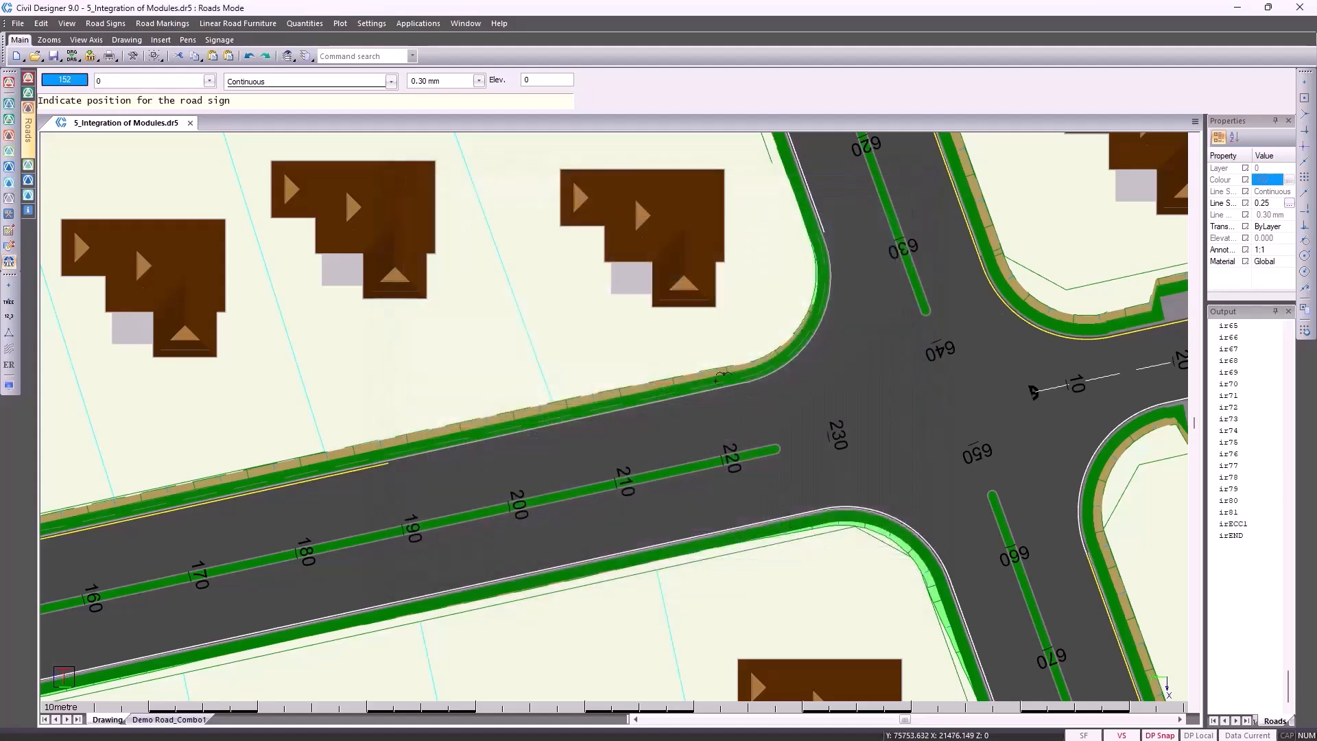
Step: Place the stop sign on the upper verge near chainage 220, facing back towards chainage 190, and end sign placement
{"action": "left_click", "coordinate": [715, 381]}
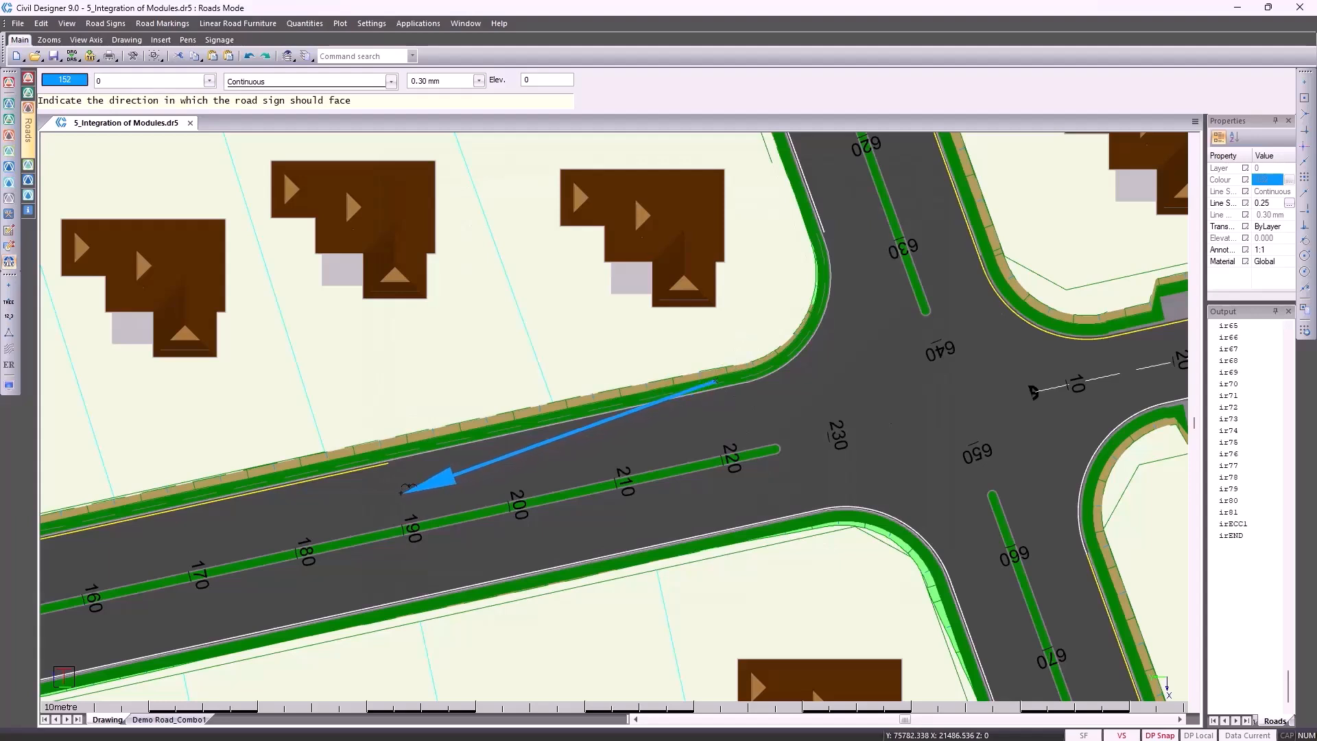
{"action": "left_click", "coordinate": [399, 491]}
{"action": "right_click", "coordinate": [397, 494]}
{"action": "left_click", "coordinate": [426, 519]}
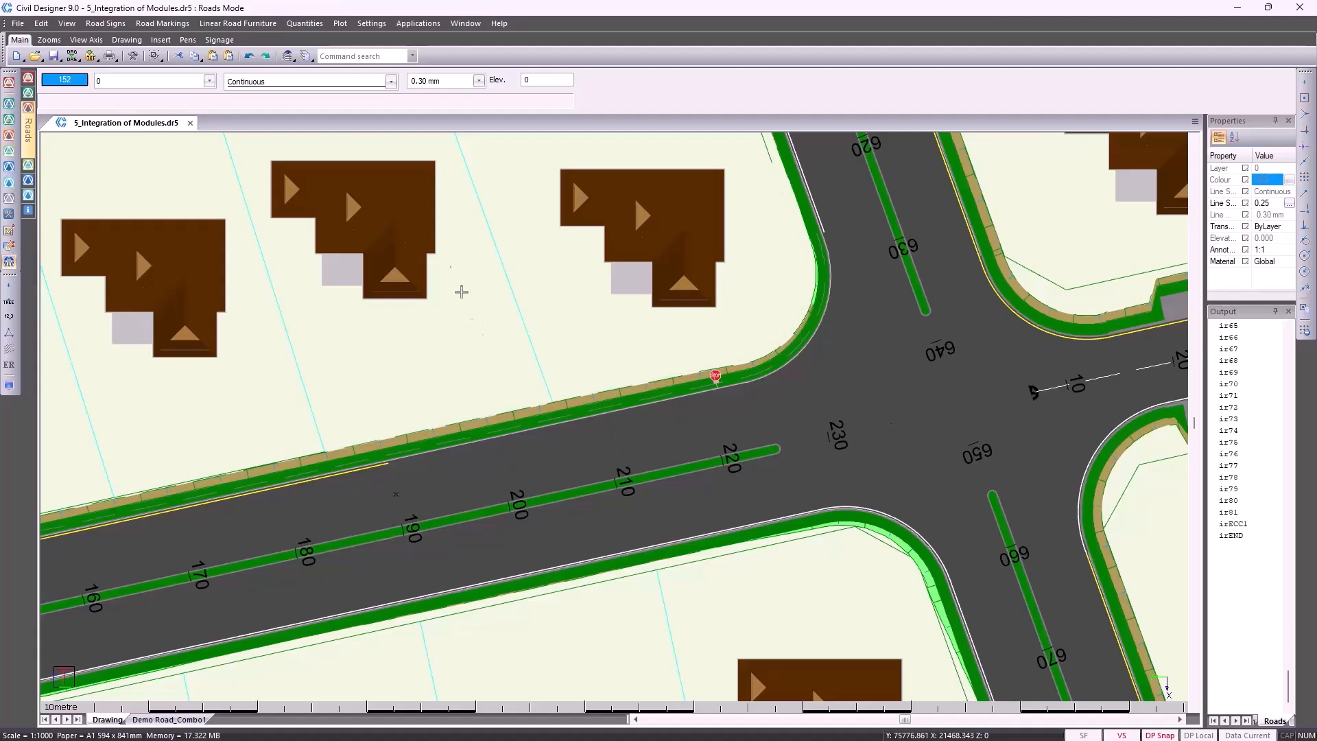
Step: Place a Skew RTM4 block pedestrian crossing, 3.000 wide with 0.600 length and gap, across the full road between chainages 220 and 230
{"action": "left_click", "coordinate": [176, 25]}
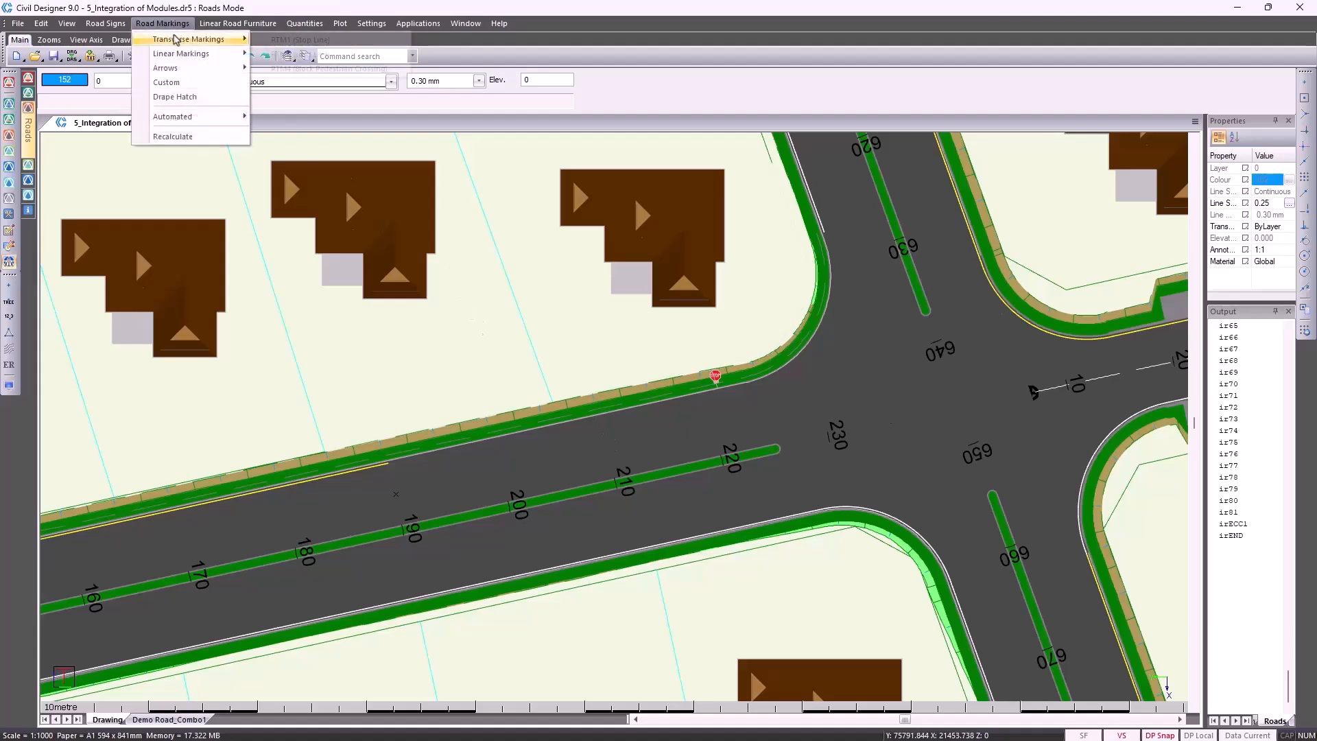
{"action": "mouse_move", "coordinate": [195, 41]}
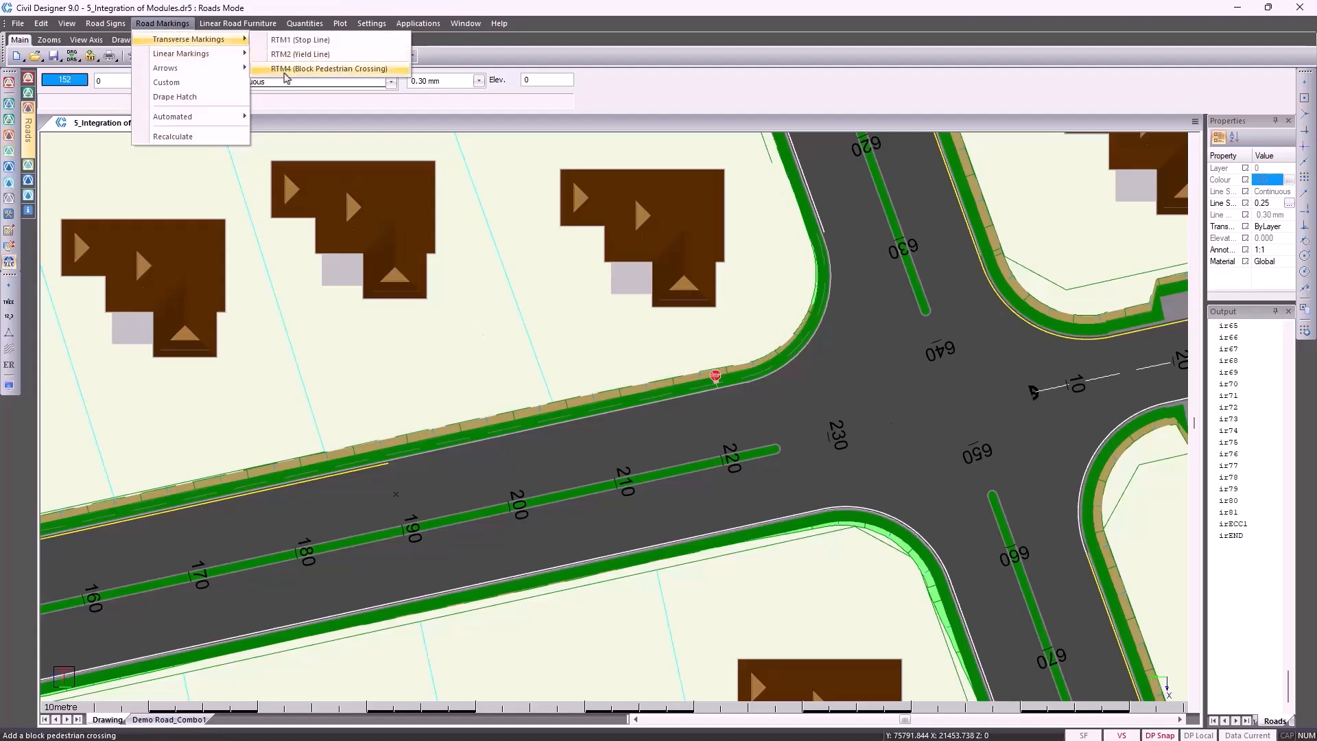
{"action": "left_click", "coordinate": [322, 69]}
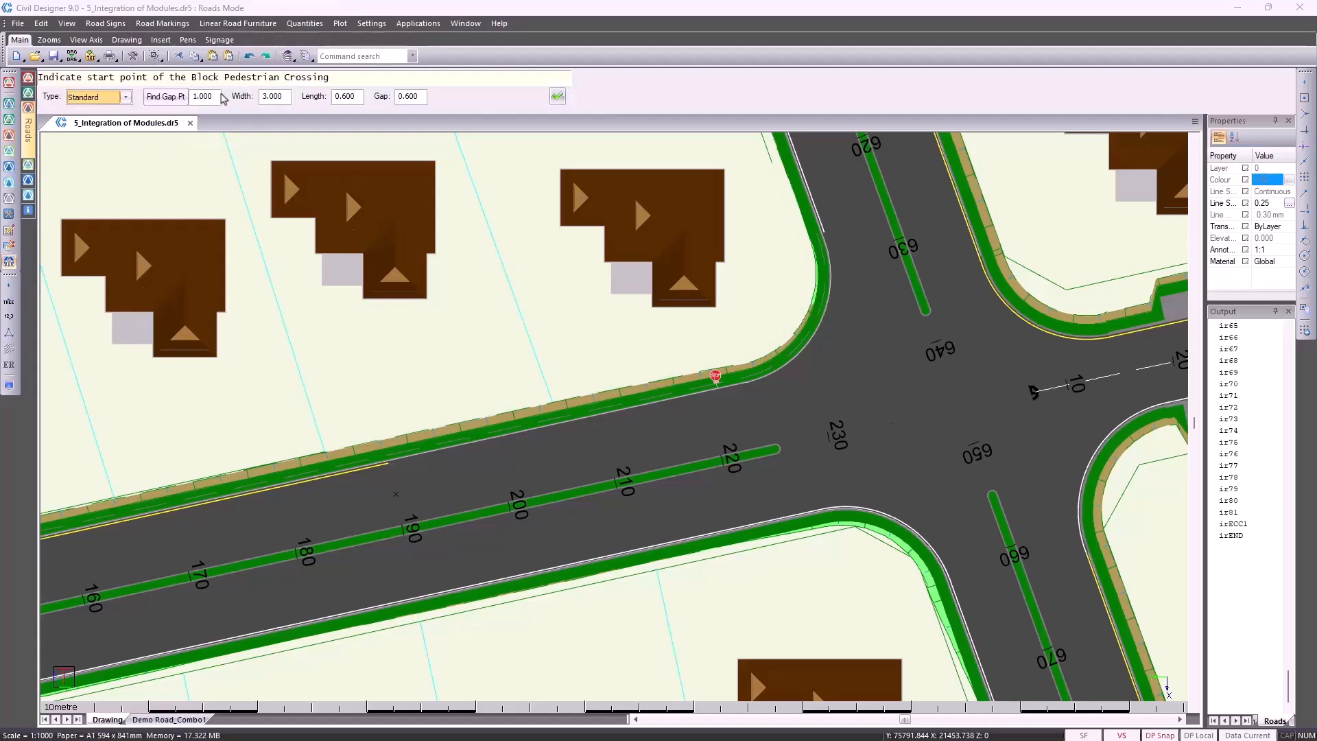
{"action": "left_click", "coordinate": [98, 100]}
{"action": "left_click", "coordinate": [96, 123]}
{"action": "left_click", "coordinate": [557, 96]}
{"action": "left_click", "coordinate": [783, 368]}
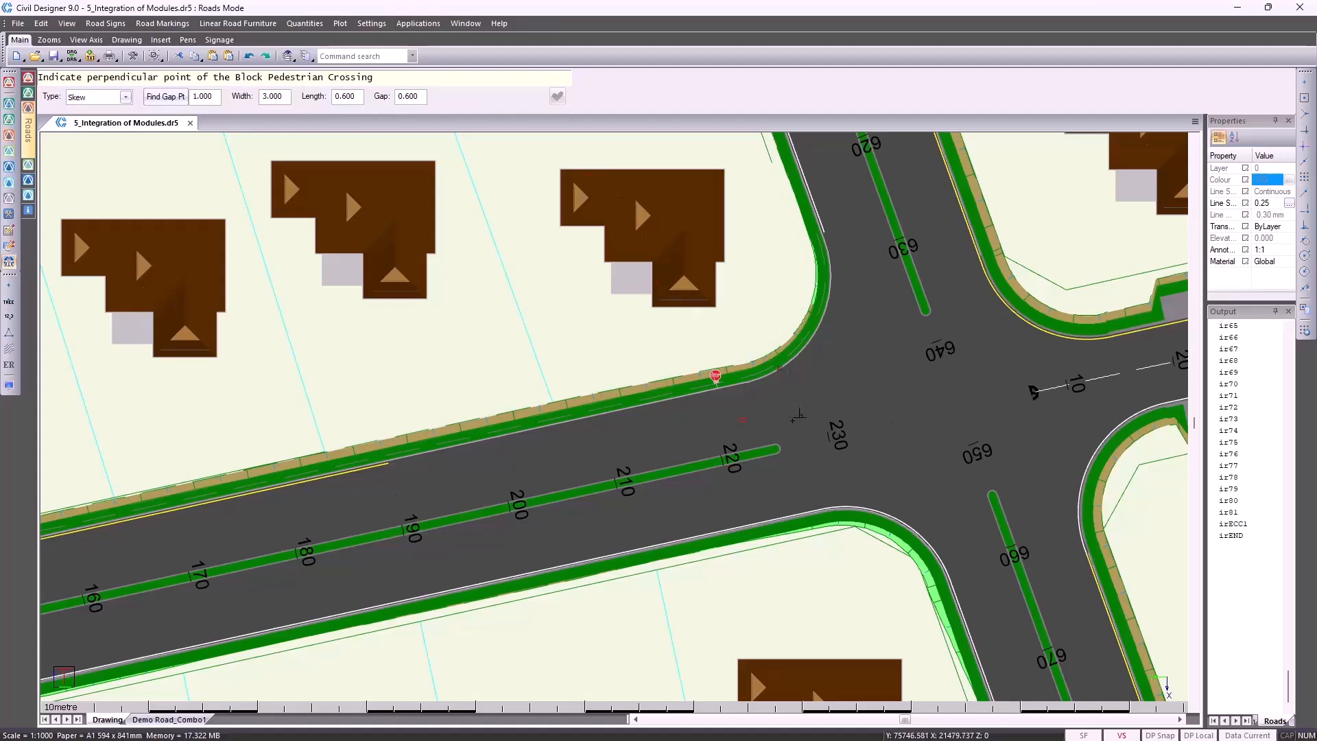
{"action": "left_click", "coordinate": [775, 426]}
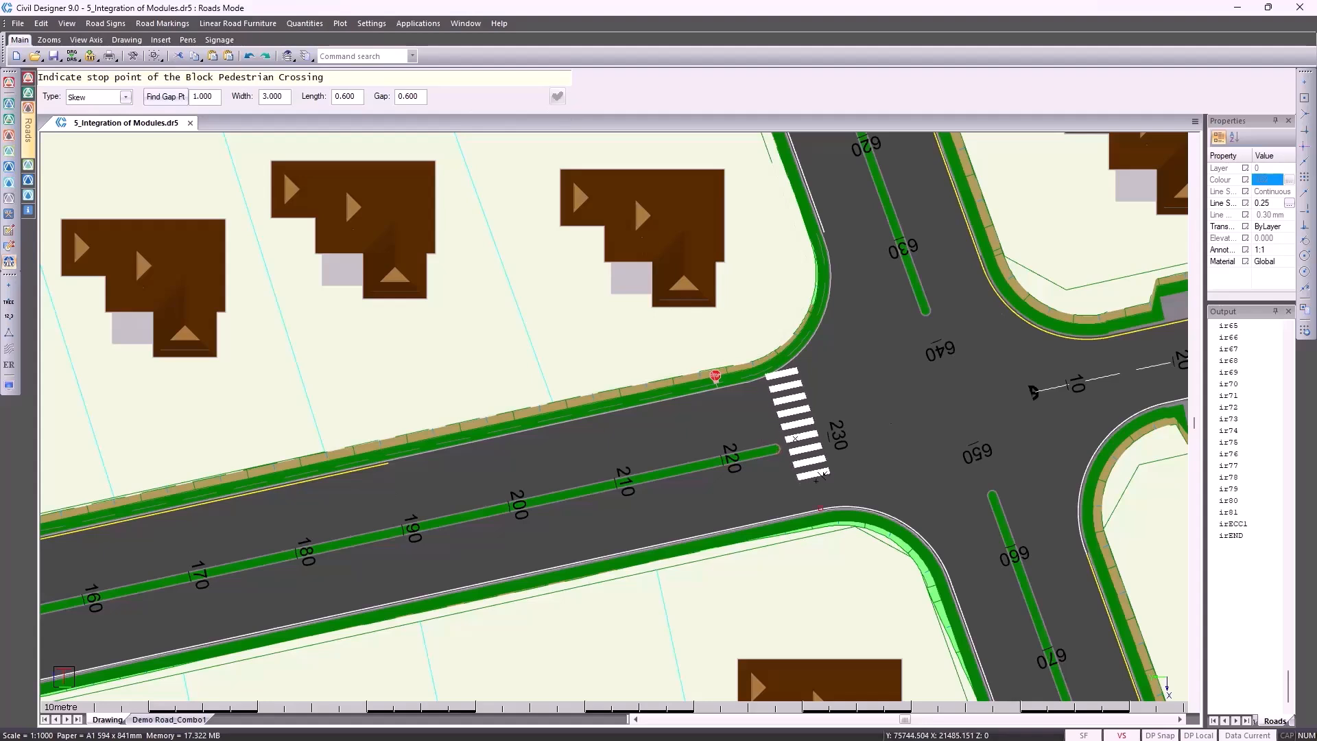
{"action": "left_click", "coordinate": [825, 503]}
{"action": "right_click", "coordinate": [861, 480]}
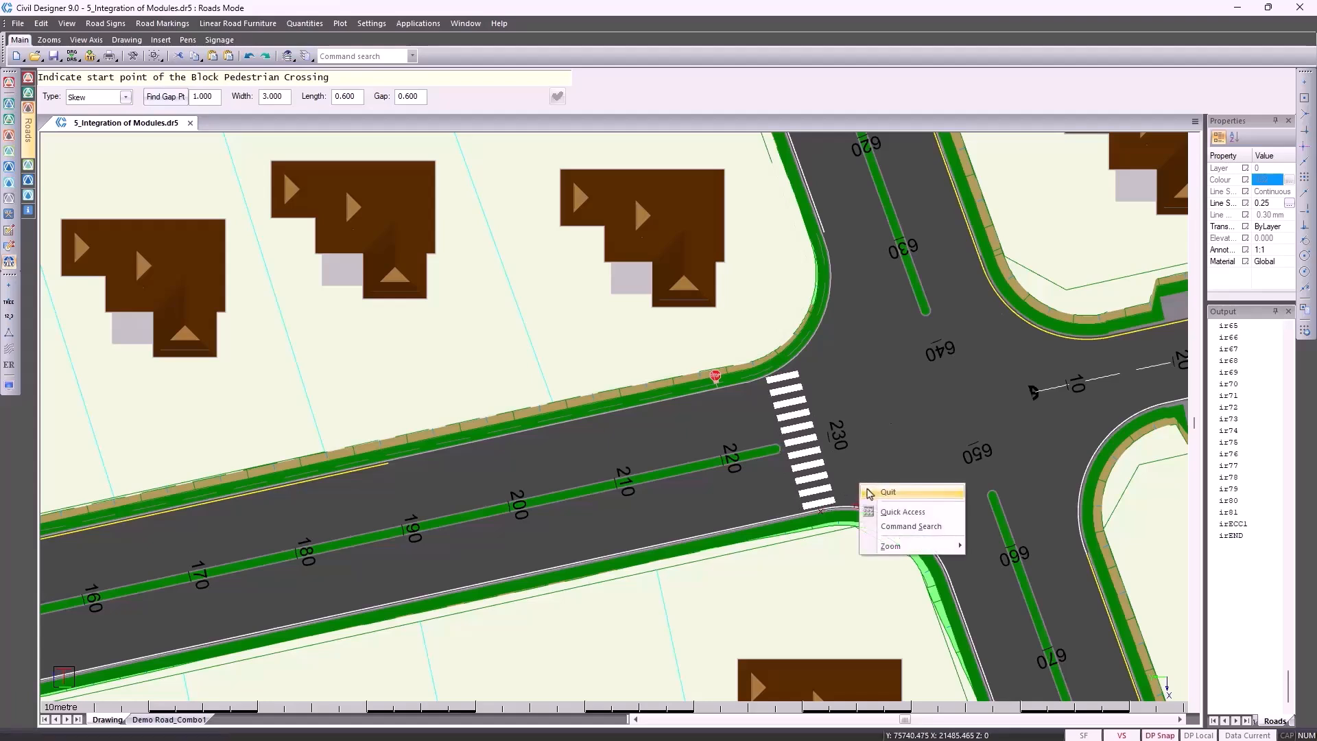
{"action": "left_click", "coordinate": [868, 492]}
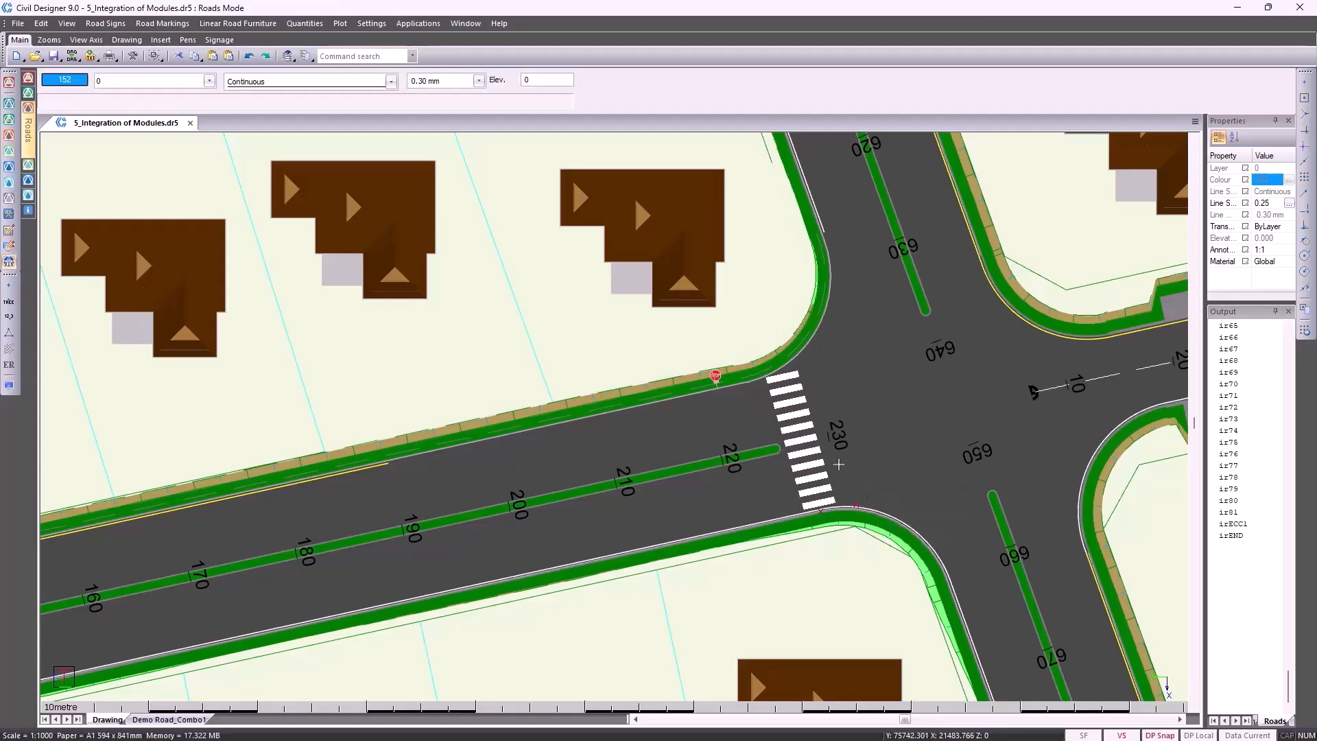
Step: Add an RM4.1 left edge line, 0.100 wide at a 3.000 offset, along the road edge on the stop sign's side
{"action": "left_click", "coordinate": [182, 24]}
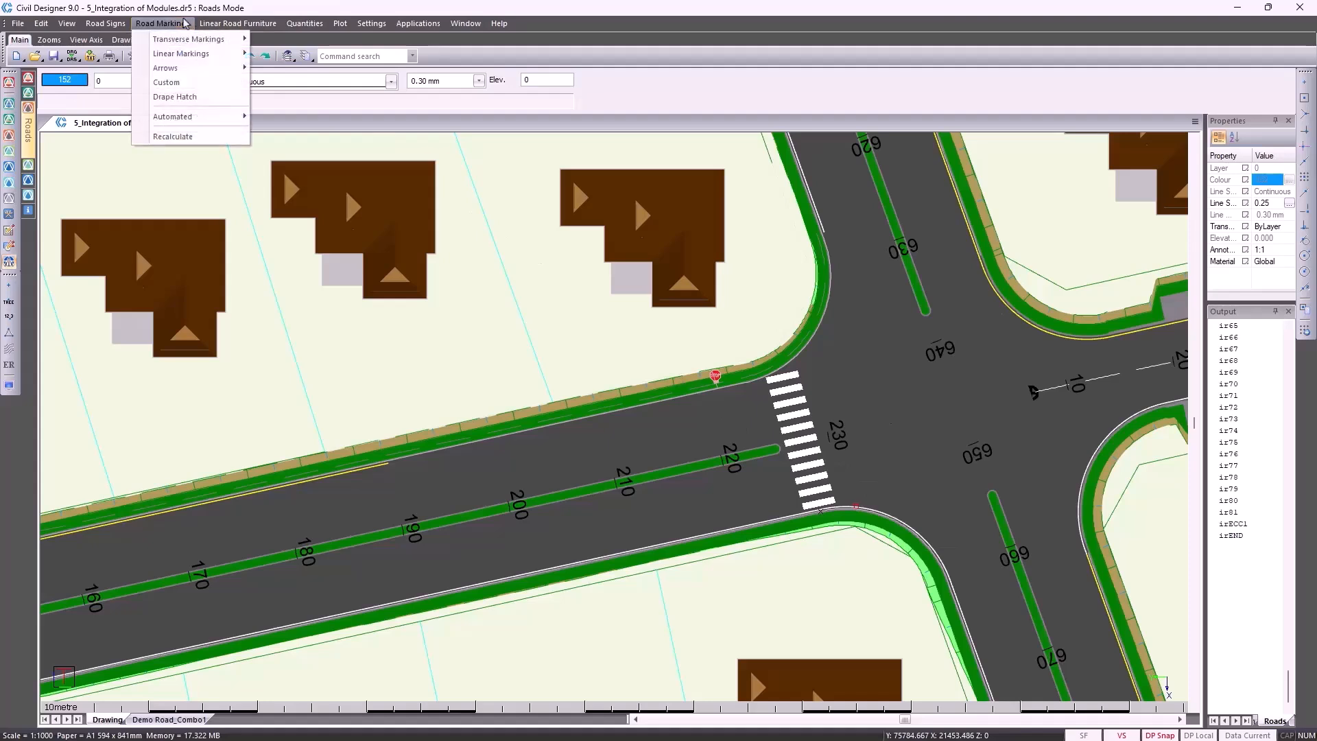
{"action": "mouse_move", "coordinate": [199, 53]}
{"action": "mouse_move", "coordinate": [305, 54]}
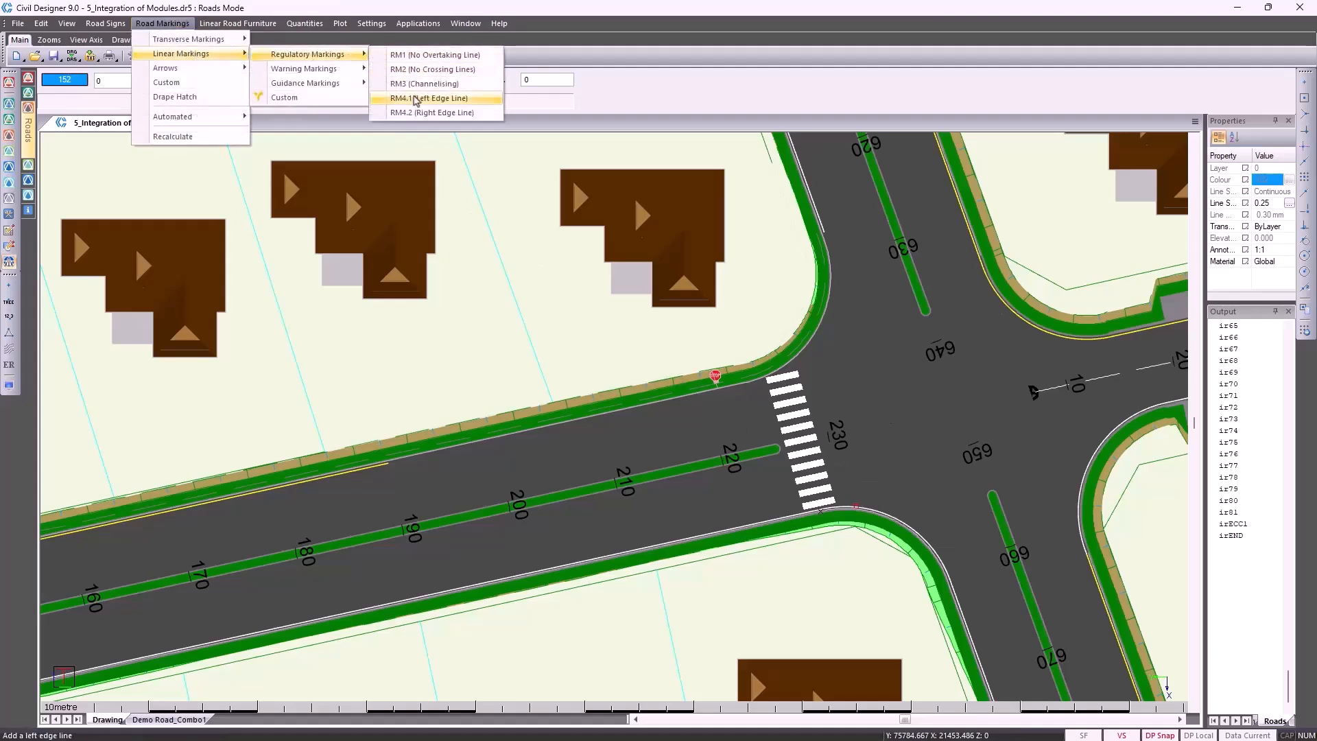
{"action": "left_click", "coordinate": [416, 100]}
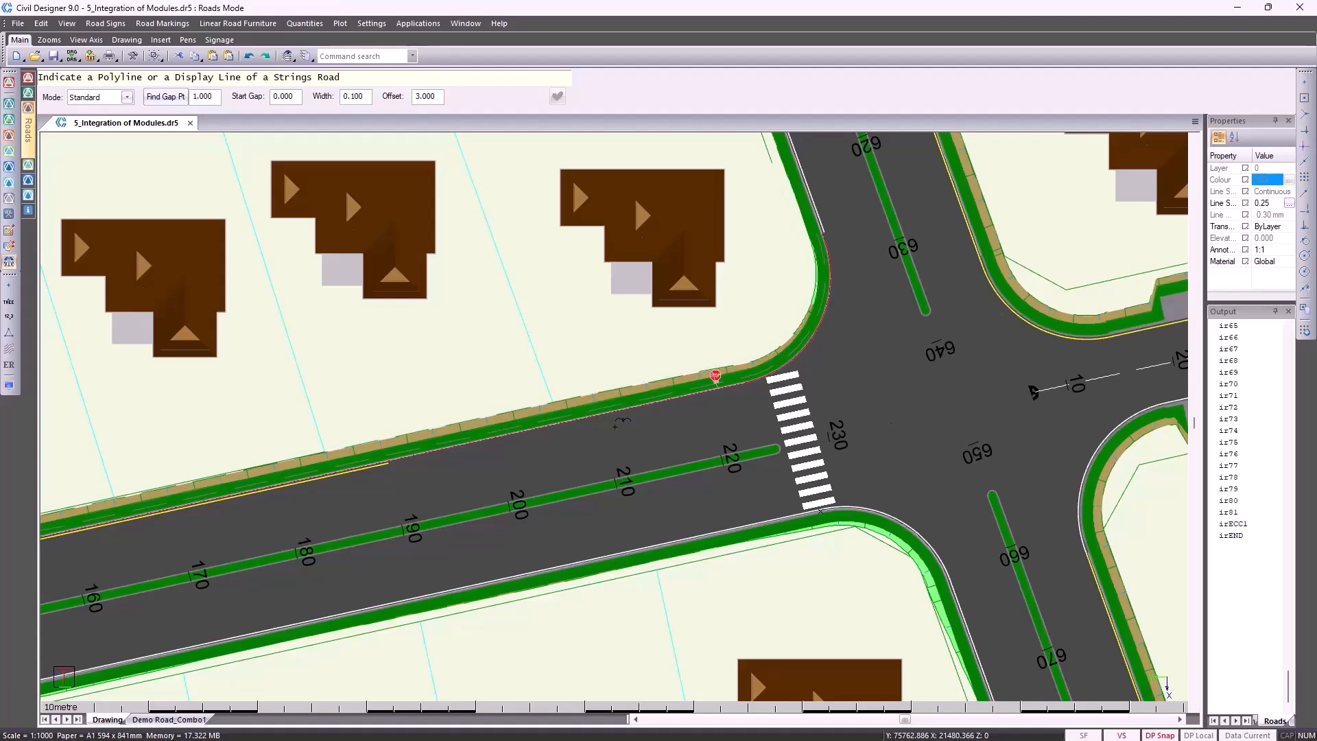
{"action": "left_click", "coordinate": [616, 424]}
Step: Review the available paint types in the edge line's paint settings without changing them, and end line placement
{"action": "right_click", "coordinate": [616, 428]}
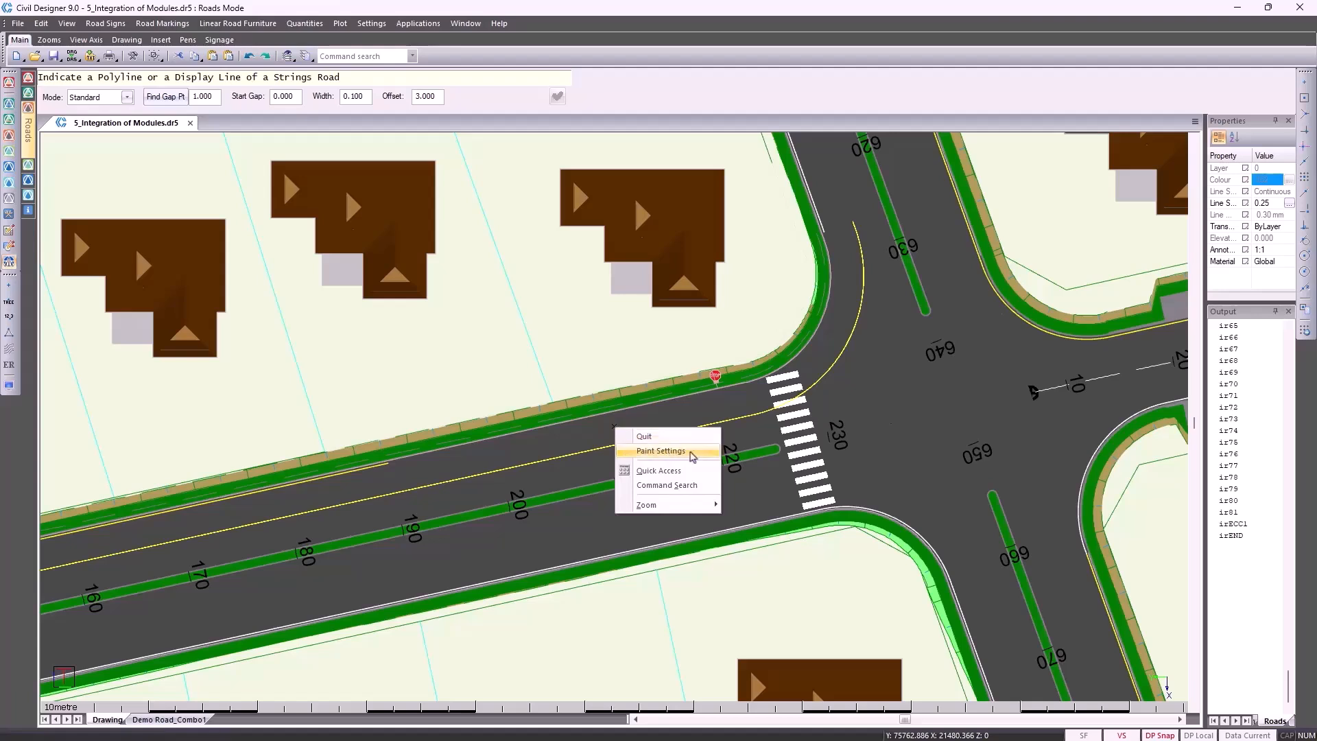
{"action": "left_click", "coordinate": [692, 453]}
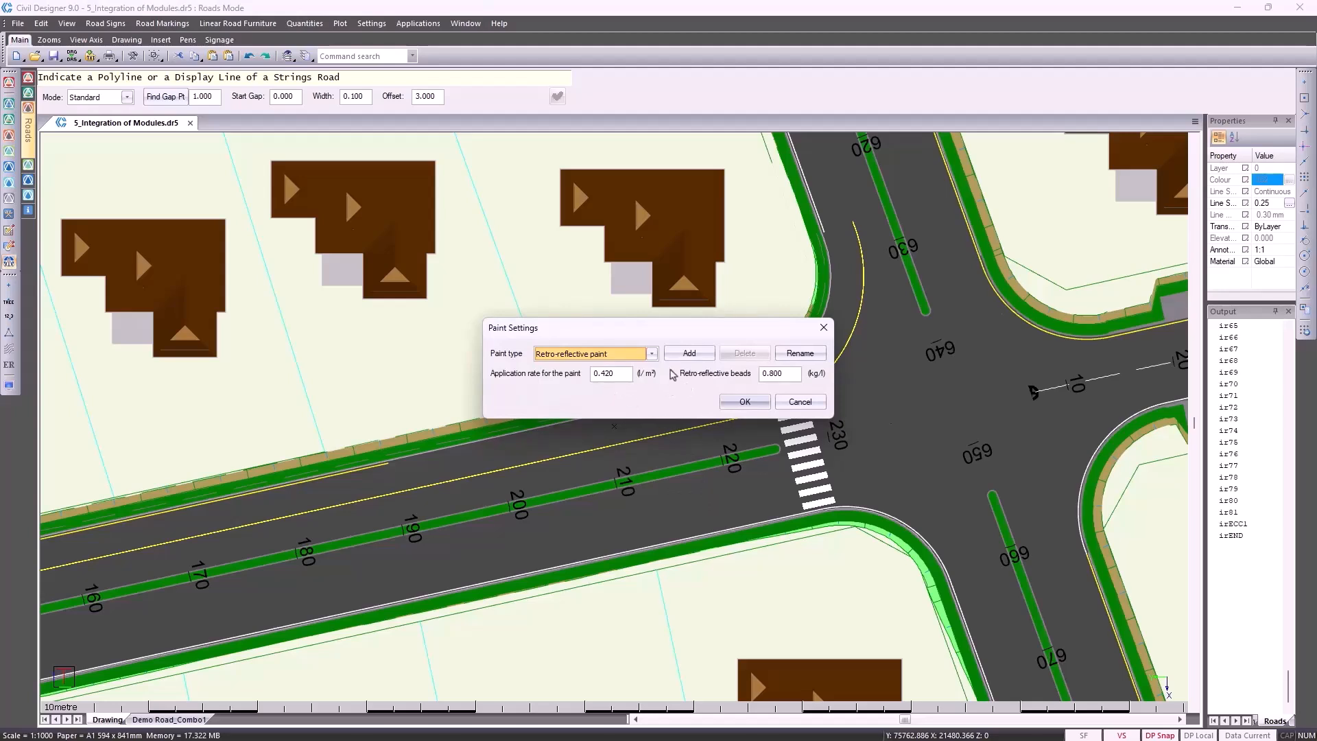
{"action": "left_click", "coordinate": [651, 354]}
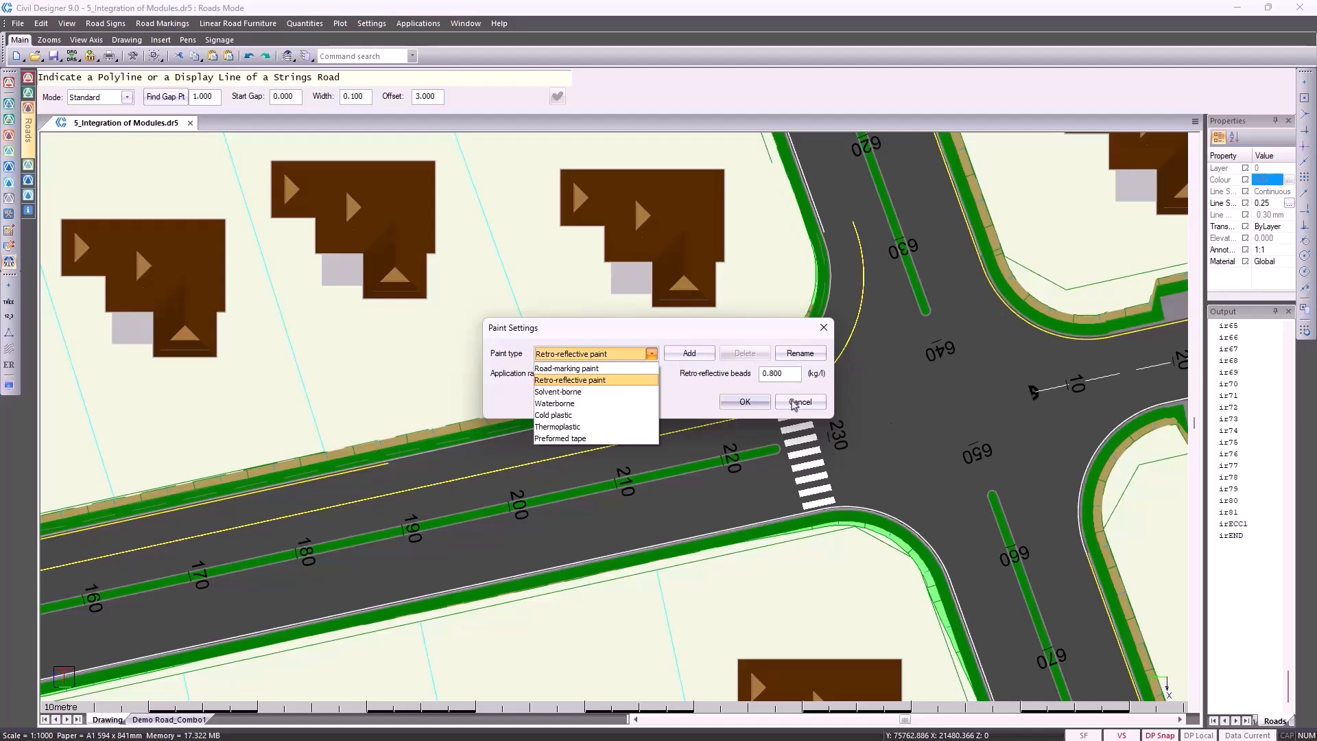
{"action": "left_click", "coordinate": [794, 406]}
{"action": "left_click", "coordinate": [798, 402]}
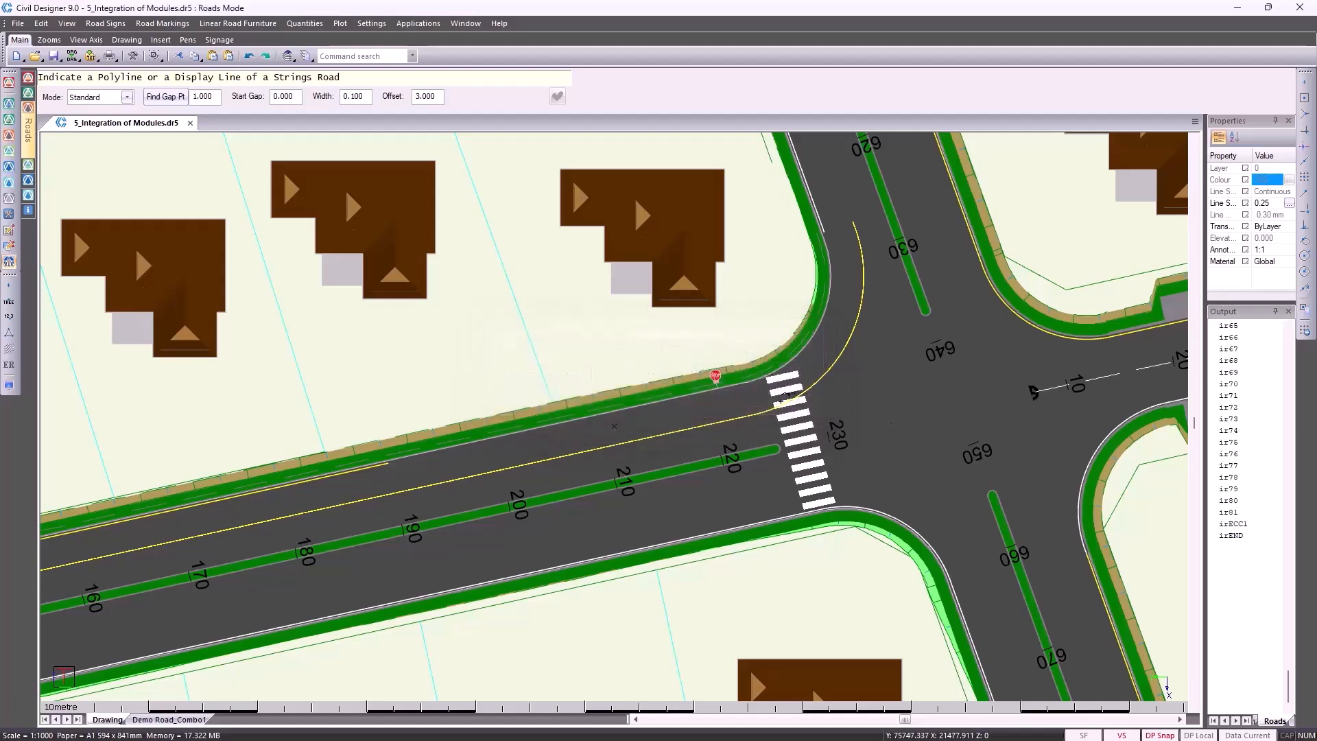
{"action": "right_click", "coordinate": [789, 414]}
{"action": "left_click", "coordinate": [802, 414]}
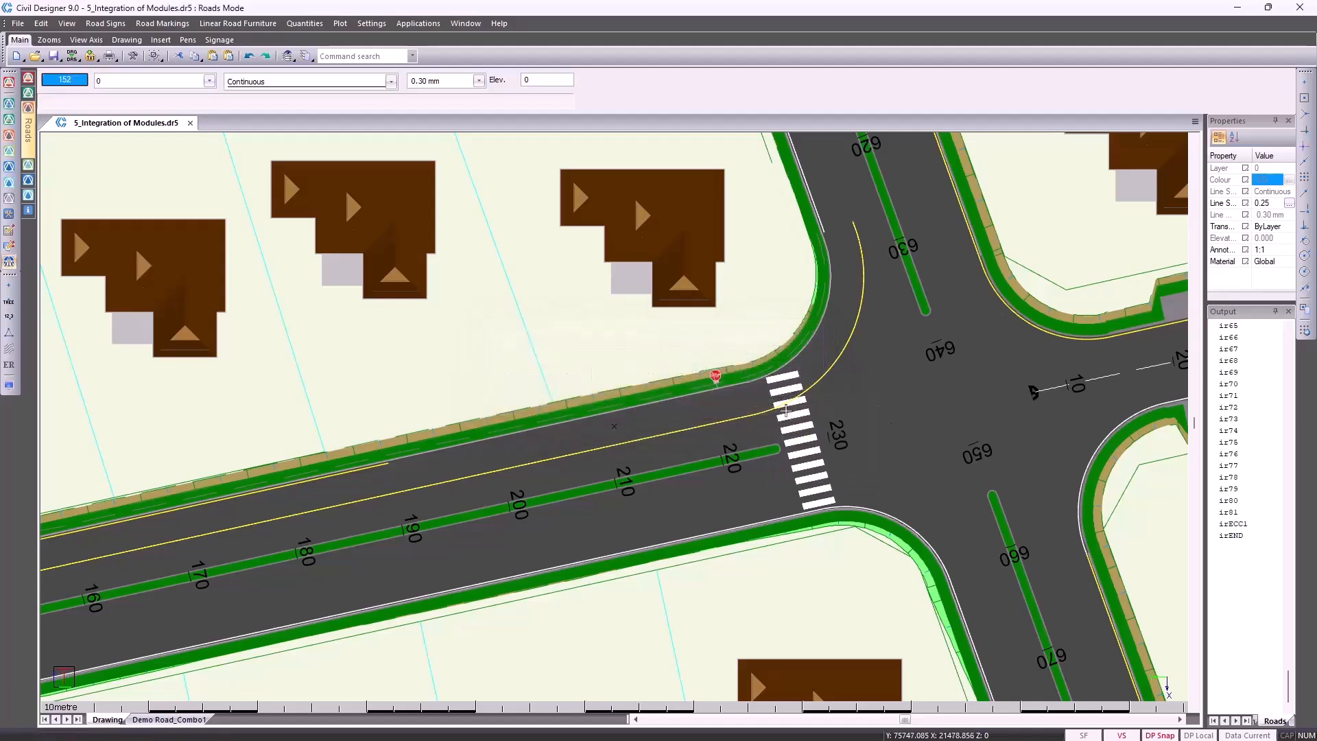
Step: Select the new RM4.1 edge line, enlarge its property display, and set its start chainage to 190
{"action": "left_click", "coordinate": [675, 432]}
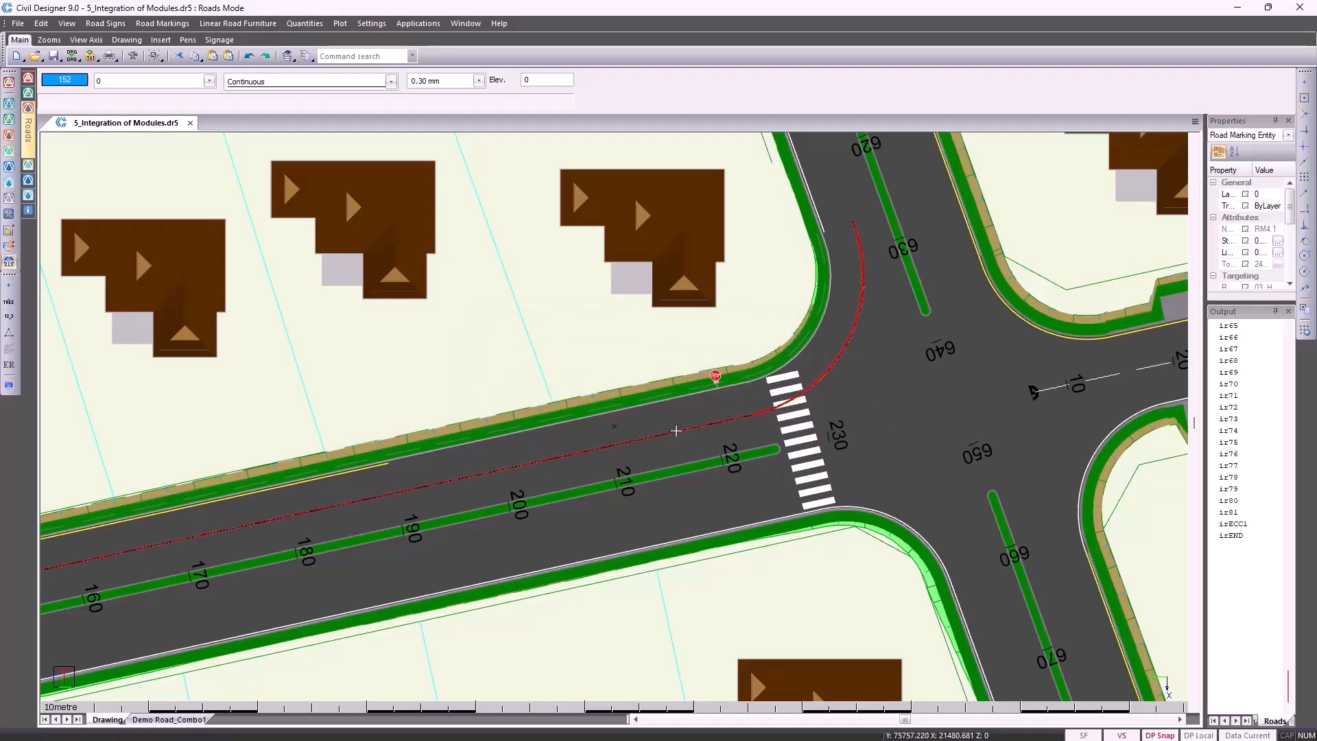
{"action": "left_click_drag", "start_coordinate": [1203, 370], "coordinate": [990, 369]}
{"action": "left_click_drag", "start_coordinate": [1037, 303], "coordinate": [1037, 439]}
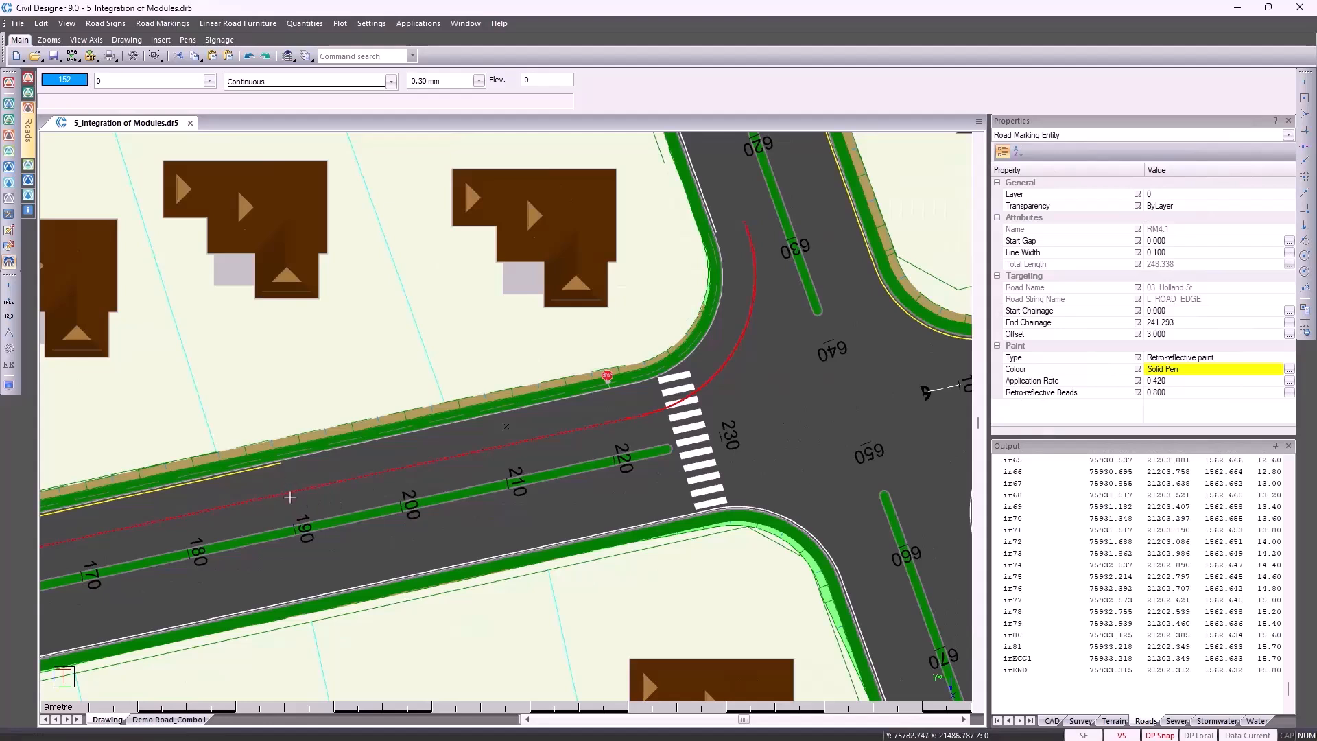
{"action": "left_click", "coordinate": [1181, 311]}
{"action": "type", "text": "190"}
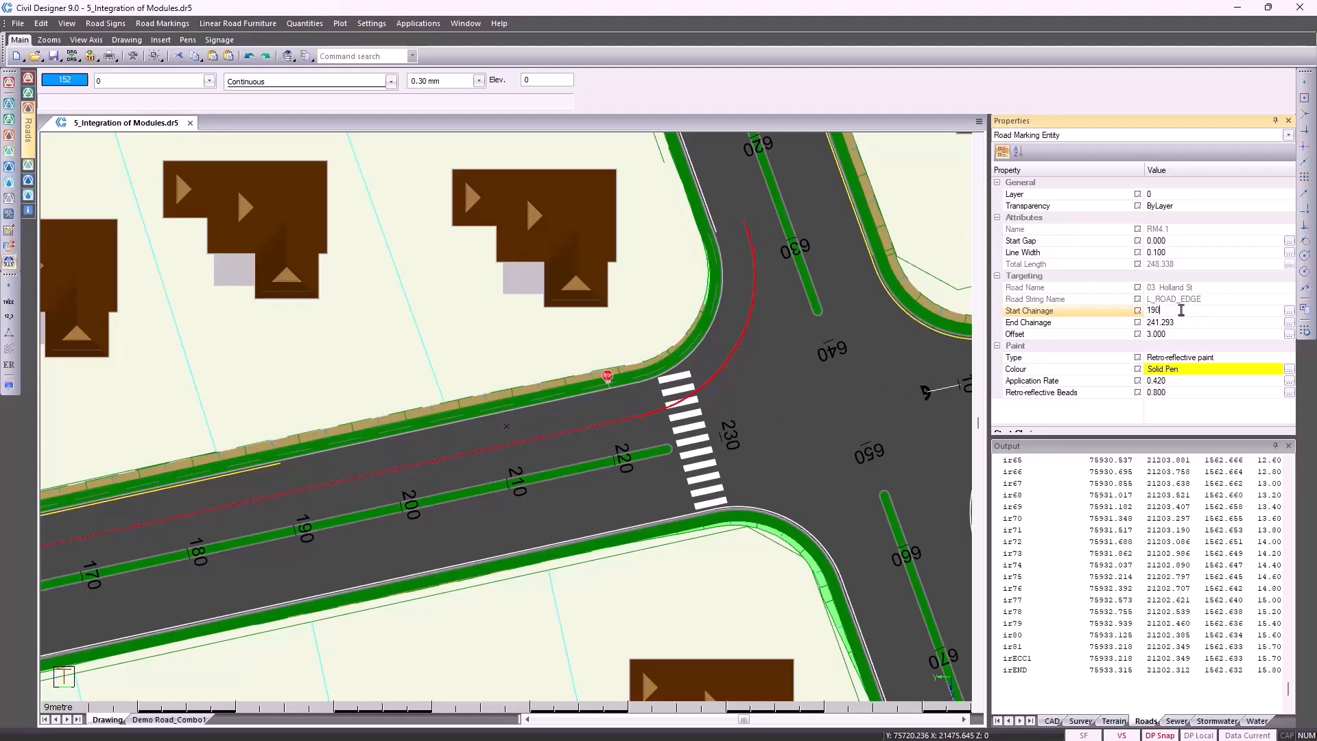
{"action": "key", "text": "Return"}
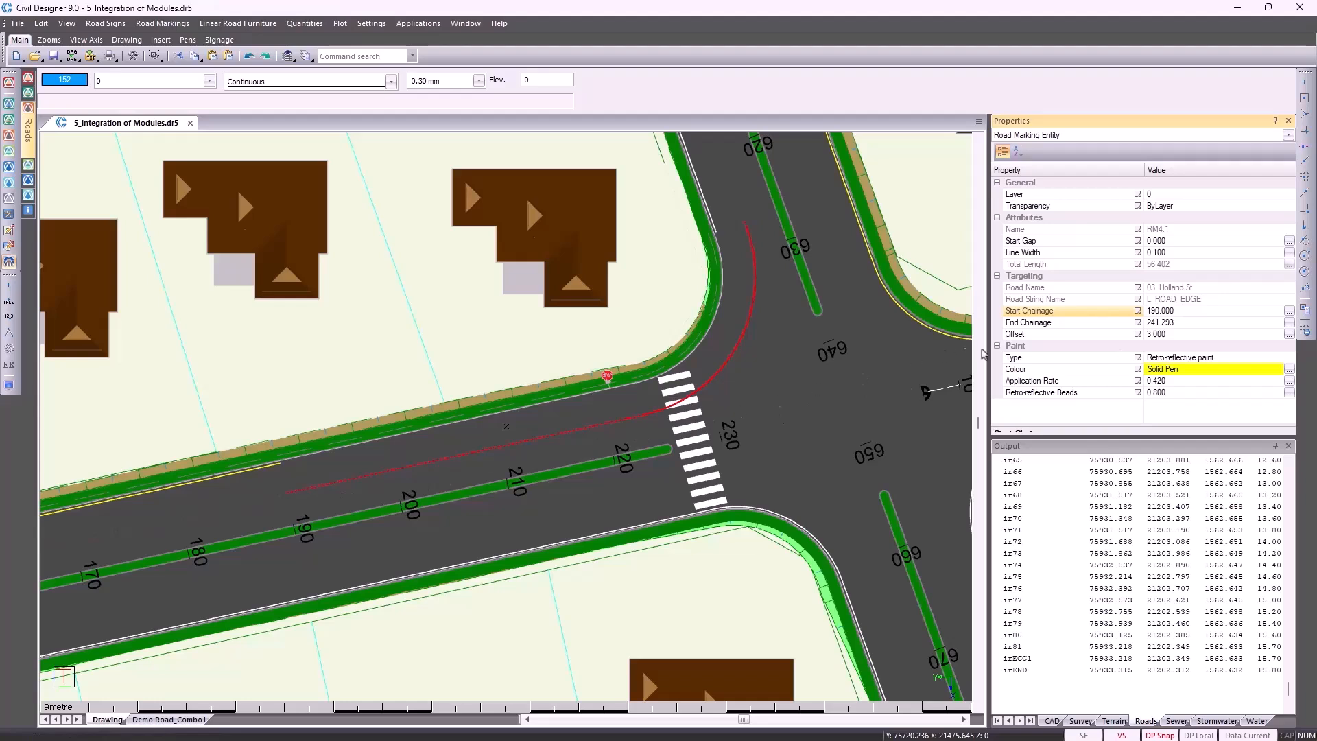
Step: Set the RM4.1 edge line's offset to 0.2 and deselect it
{"action": "left_click", "coordinate": [1148, 335]}
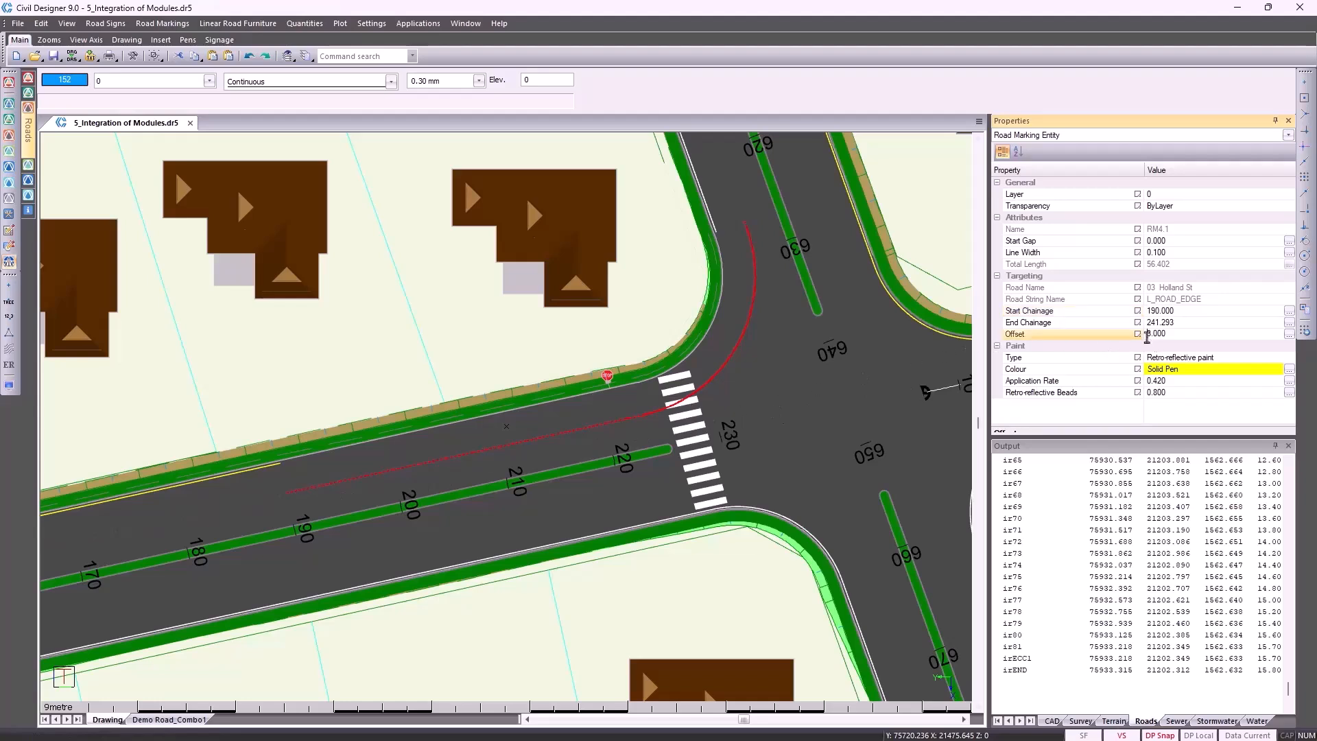
{"action": "left_click", "coordinate": [1147, 336]}
{"action": "type", "text": "0.2"}
{"action": "key", "text": "Return"}
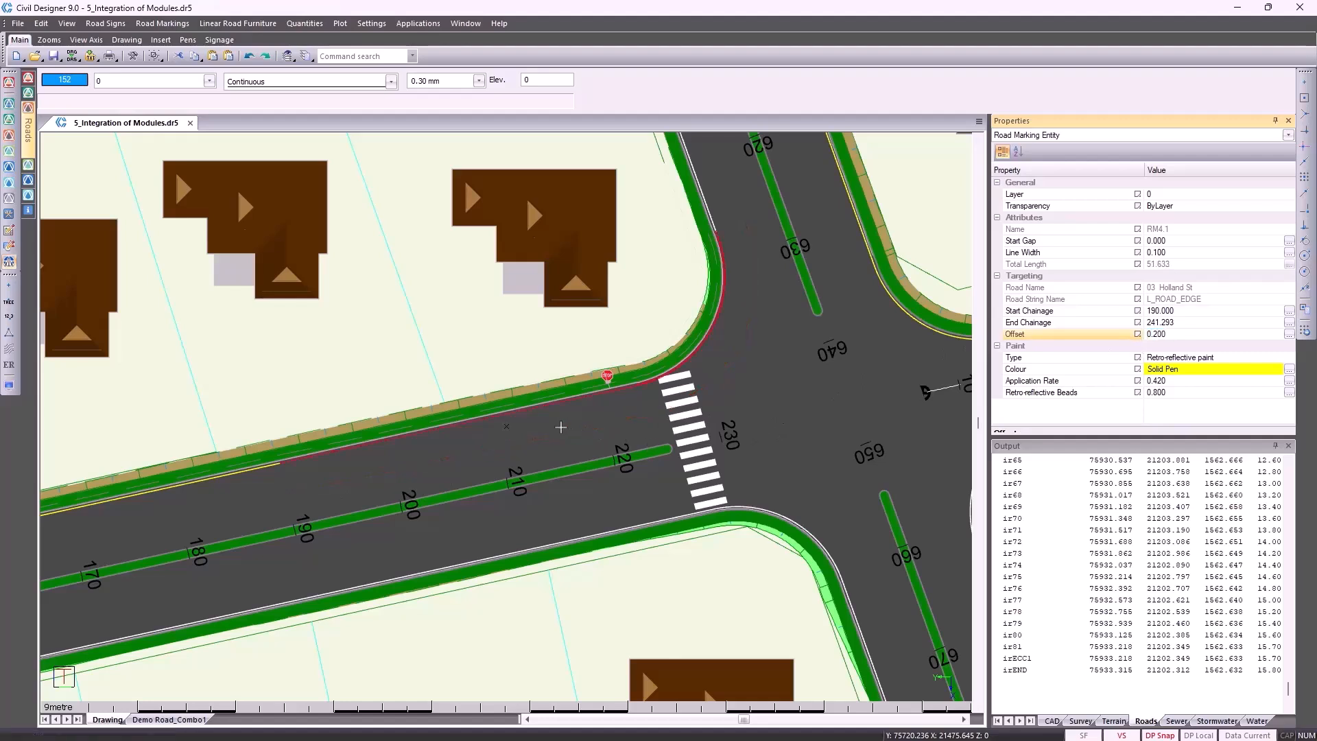
{"action": "key", "text": "Escape"}
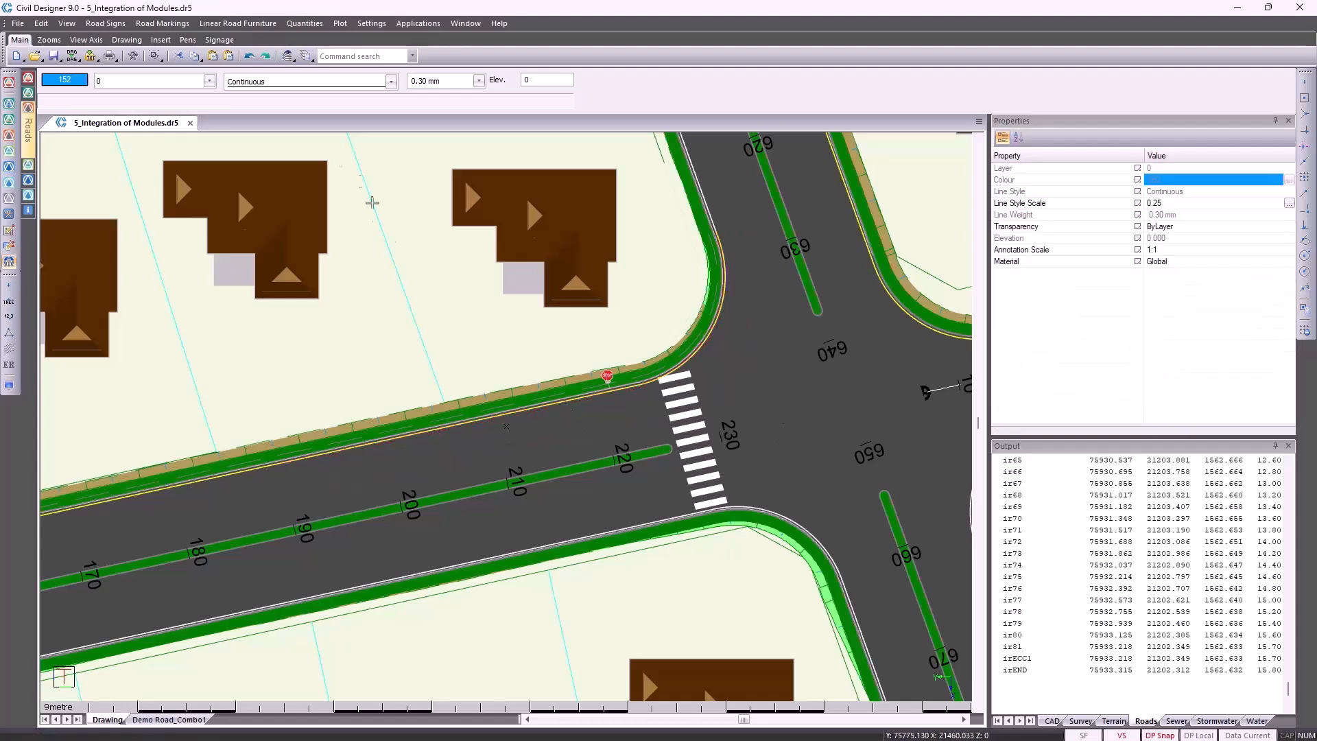
Step: Review the Armco Crach Barrier definition and place the barrier with 1.600 m post distance along the verge beside the stop sign
{"action": "left_click", "coordinate": [261, 24]}
{"action": "left_click", "coordinate": [264, 40]}
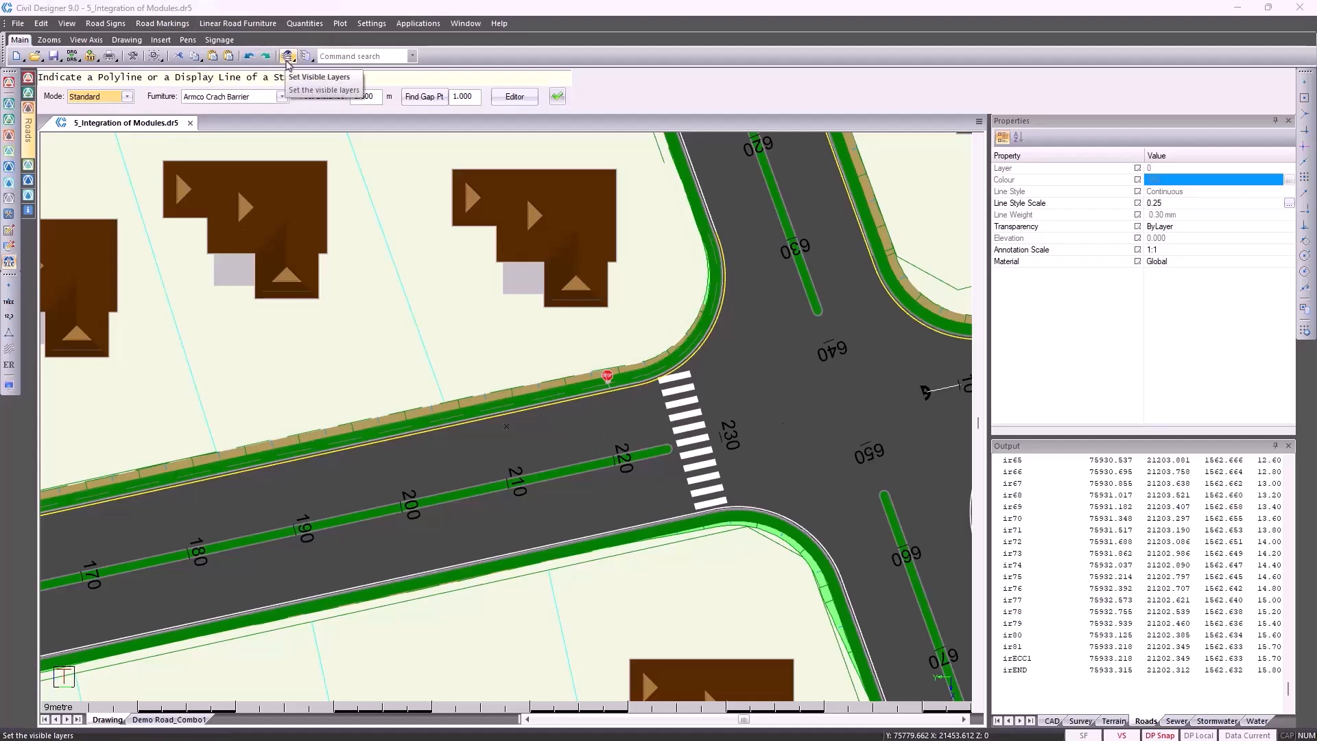
{"action": "left_click", "coordinate": [510, 98]}
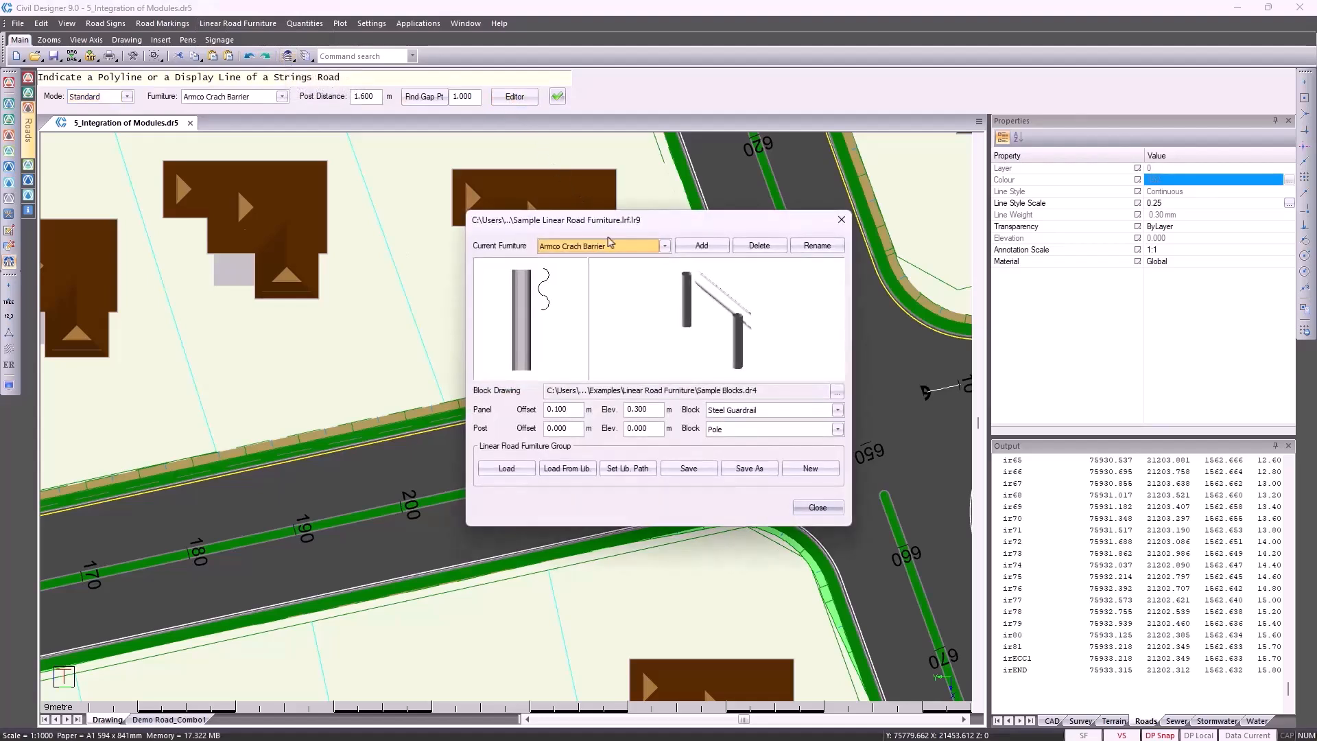
{"action": "left_click", "coordinate": [817, 507]}
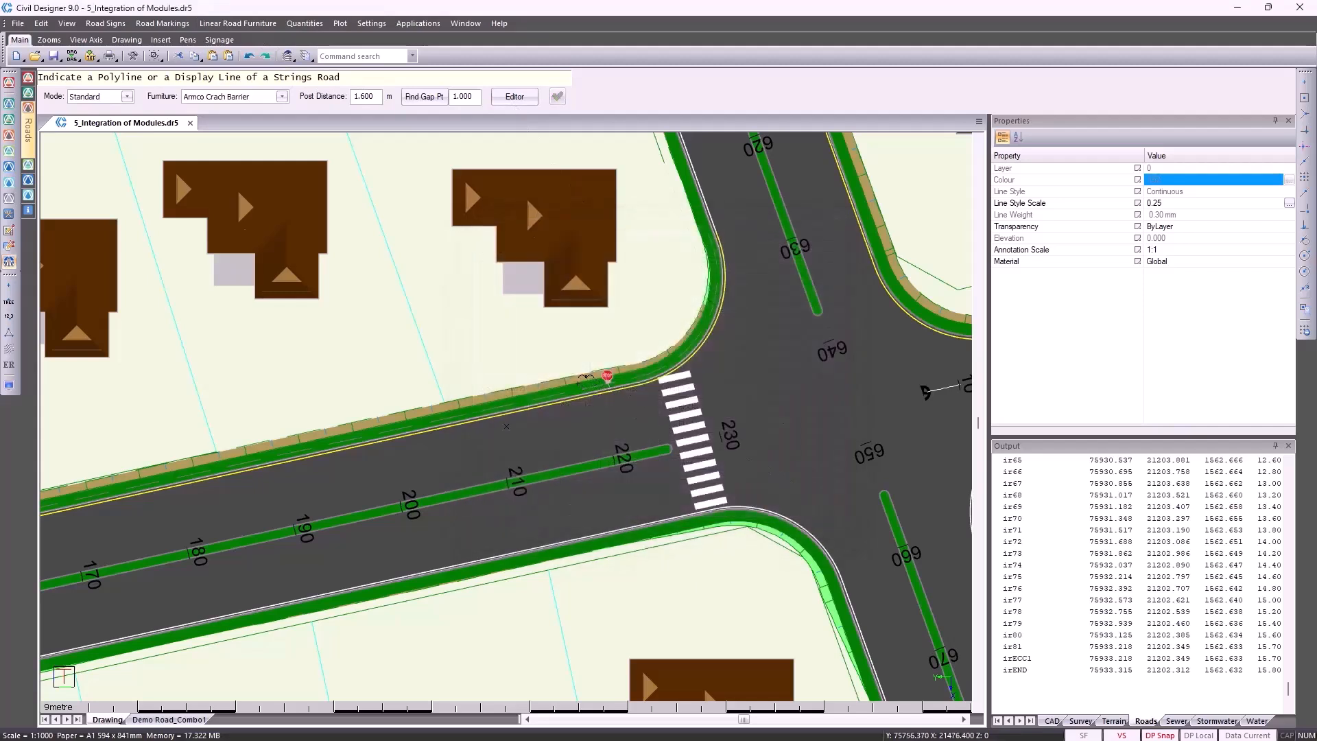
{"action": "right_click", "coordinate": [587, 379]}
{"action": "left_click", "coordinate": [596, 391]}
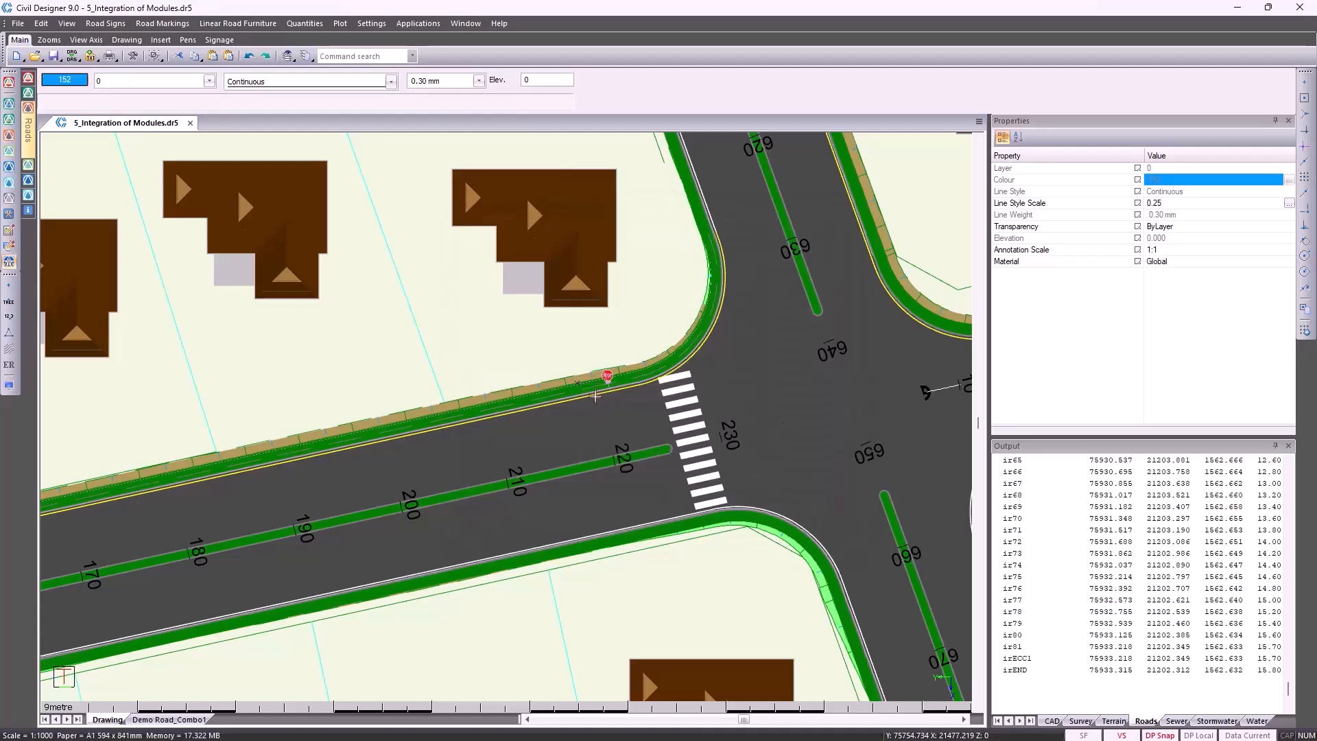
Step: Inspect the stop sign, barrier, edge line and pedestrian crossing in a rendered 3D view, and return to the plan
{"action": "right_click", "coordinate": [496, 456]}
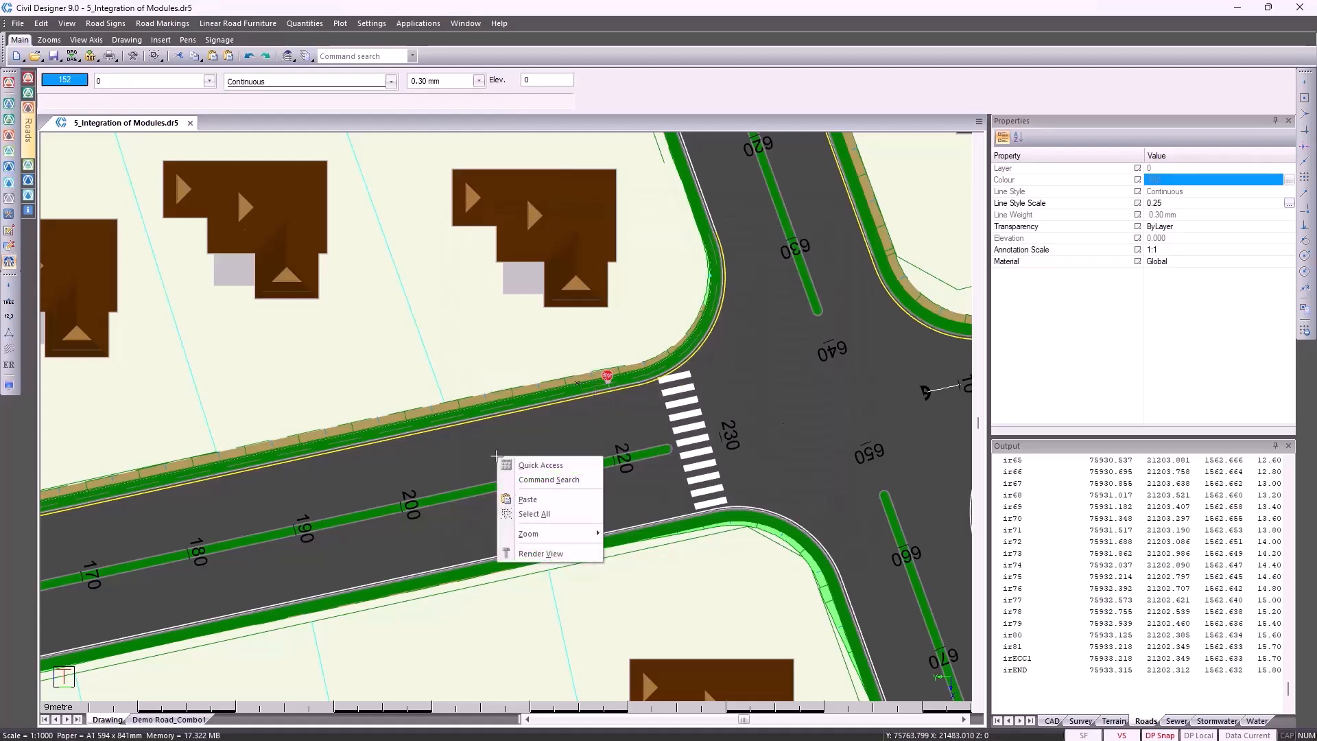
{"action": "left_click", "coordinate": [539, 554]}
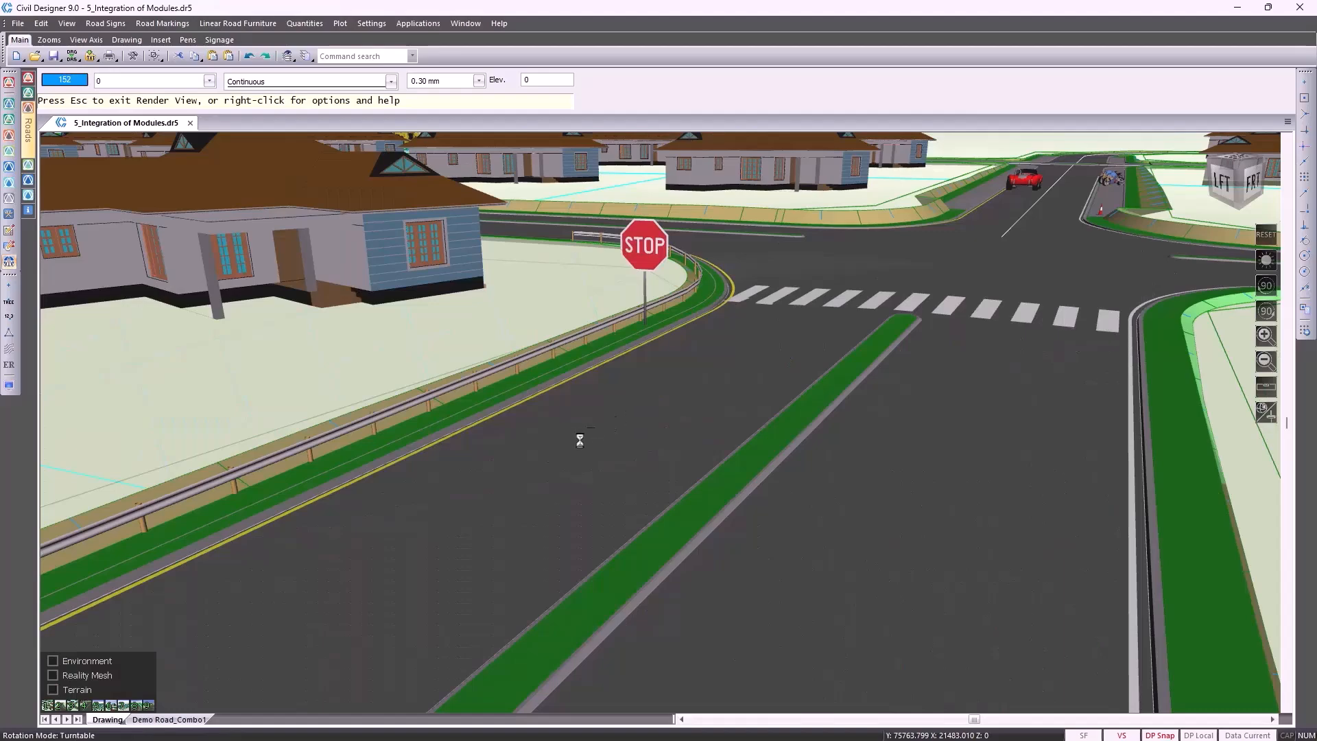
{"action": "left_click_drag", "start_coordinate": [518, 474], "coordinate": [950, 423]}
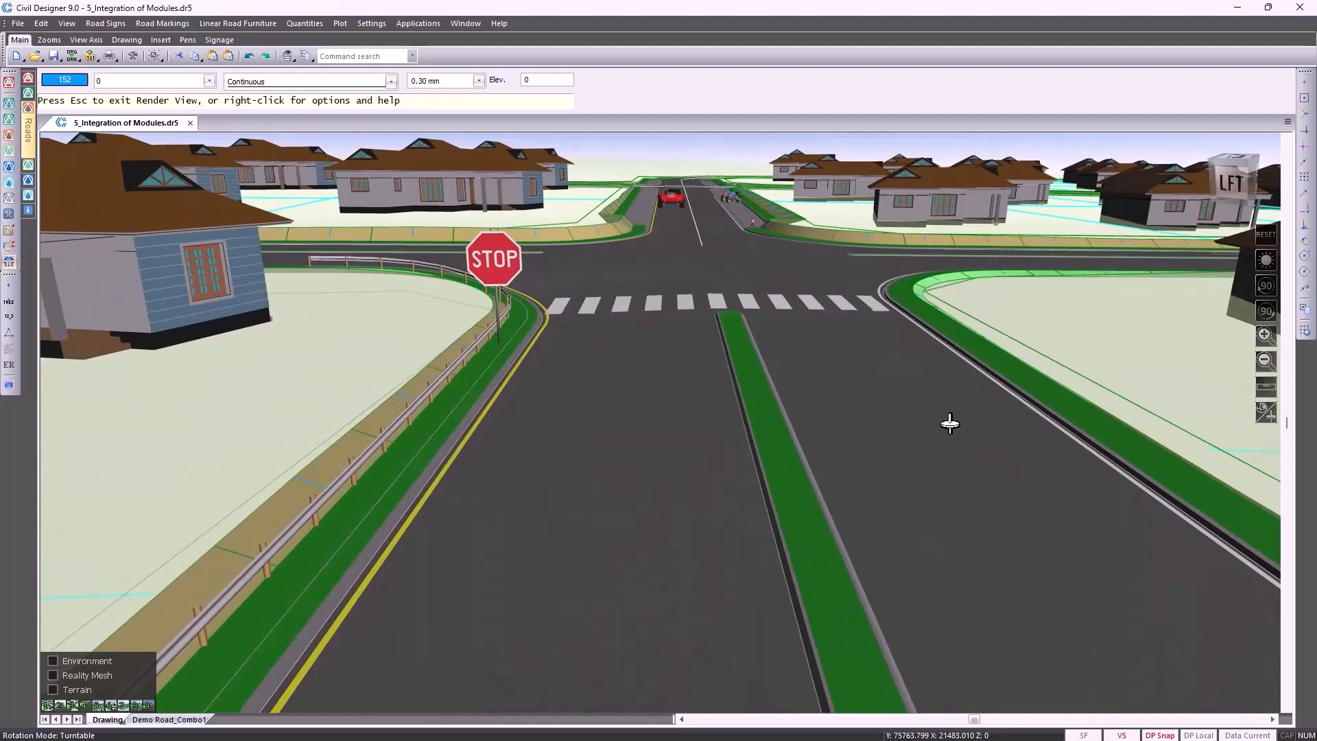
{"action": "key", "text": "Escape"}
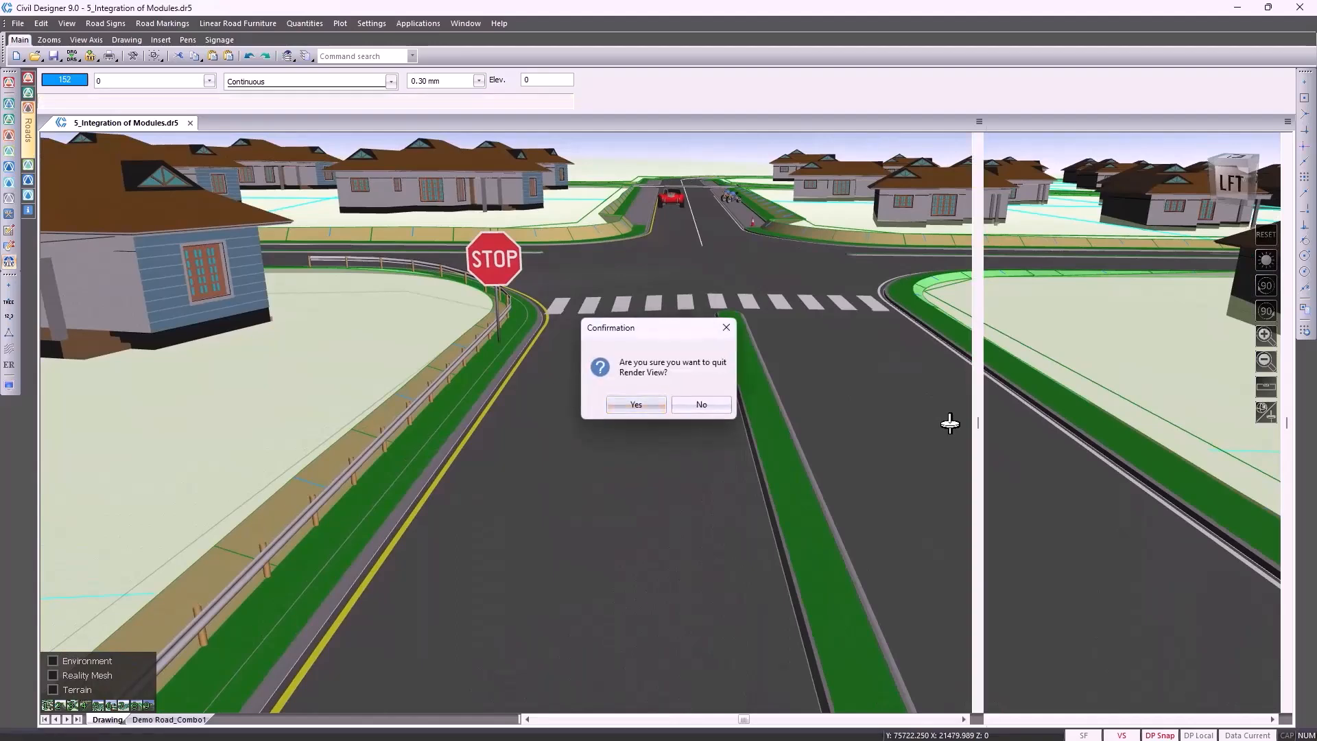
{"action": "key", "text": "Return"}
{"action": "left_click_drag", "start_coordinate": [990, 411], "coordinate": [1211, 409]}
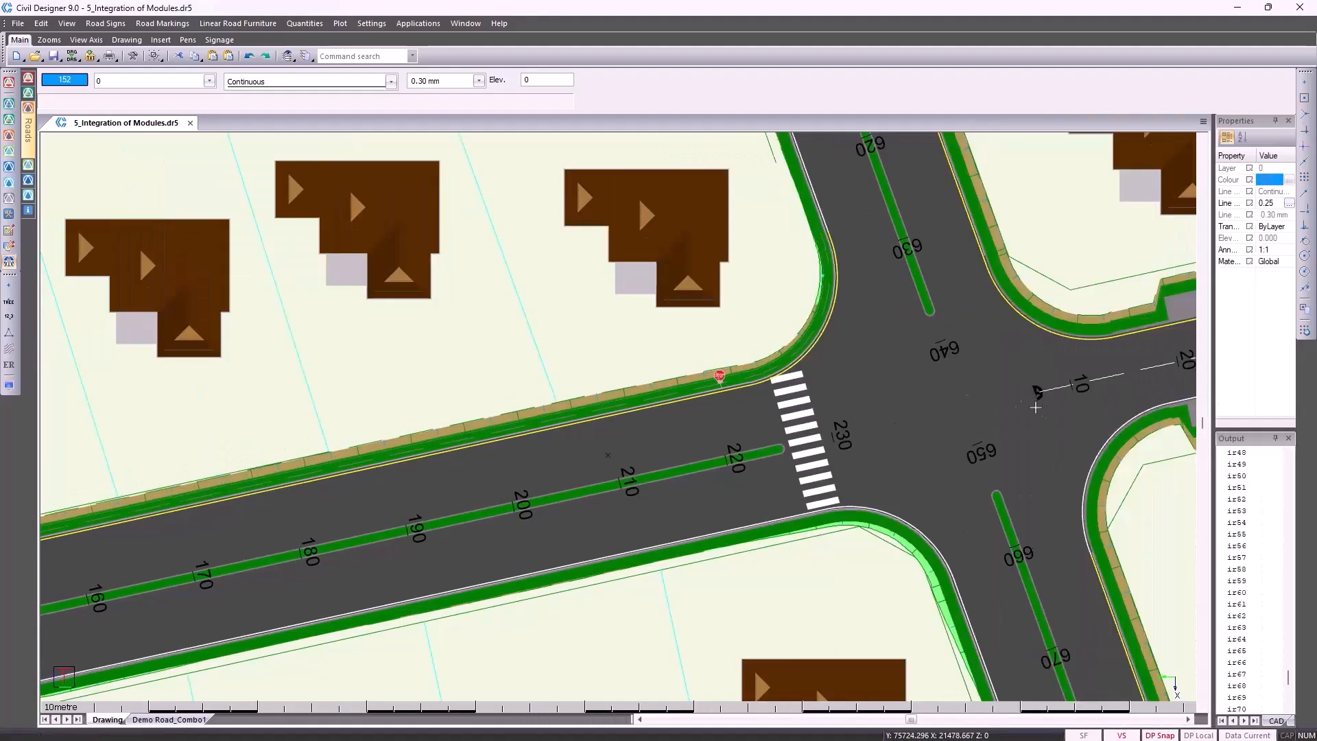
Step: Switch to Roads mode, open the quantities report and show the area quantities of Victoria Road
{"action": "left_click", "coordinate": [11, 139]}
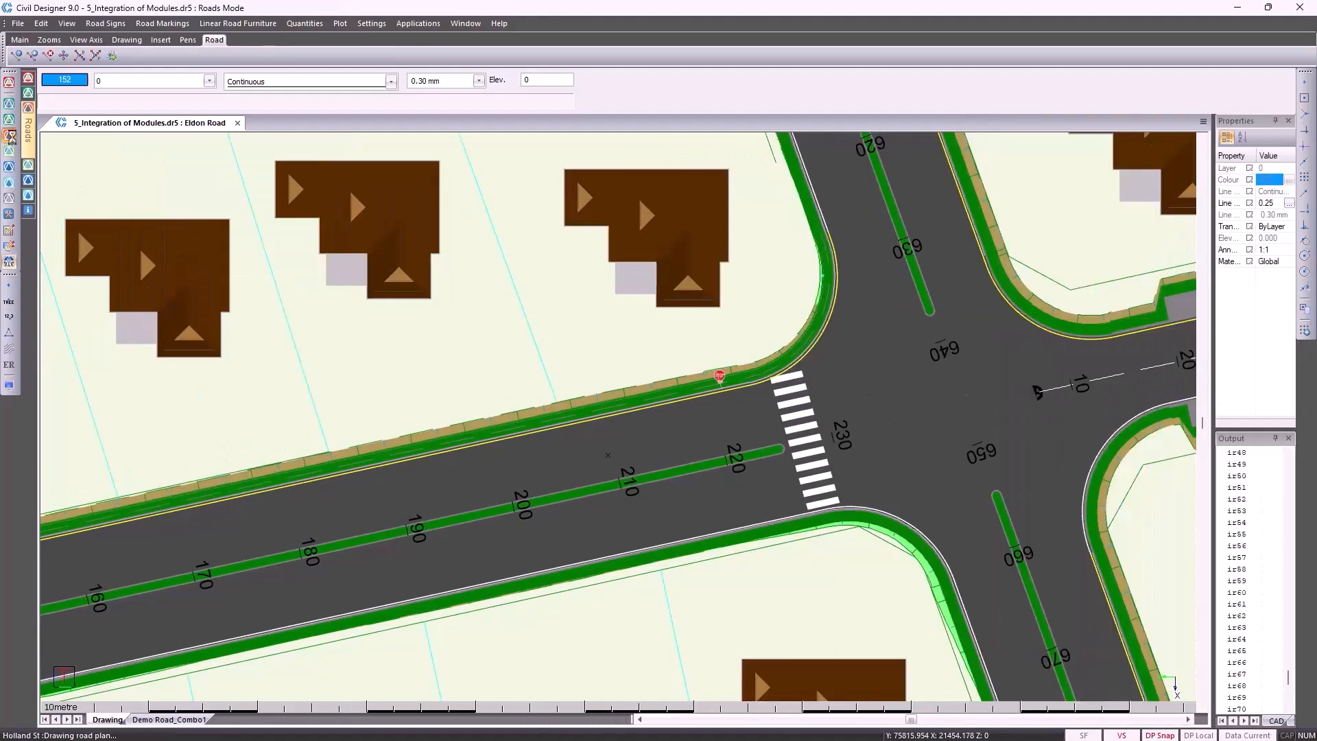
{"action": "left_click", "coordinate": [190, 25]}
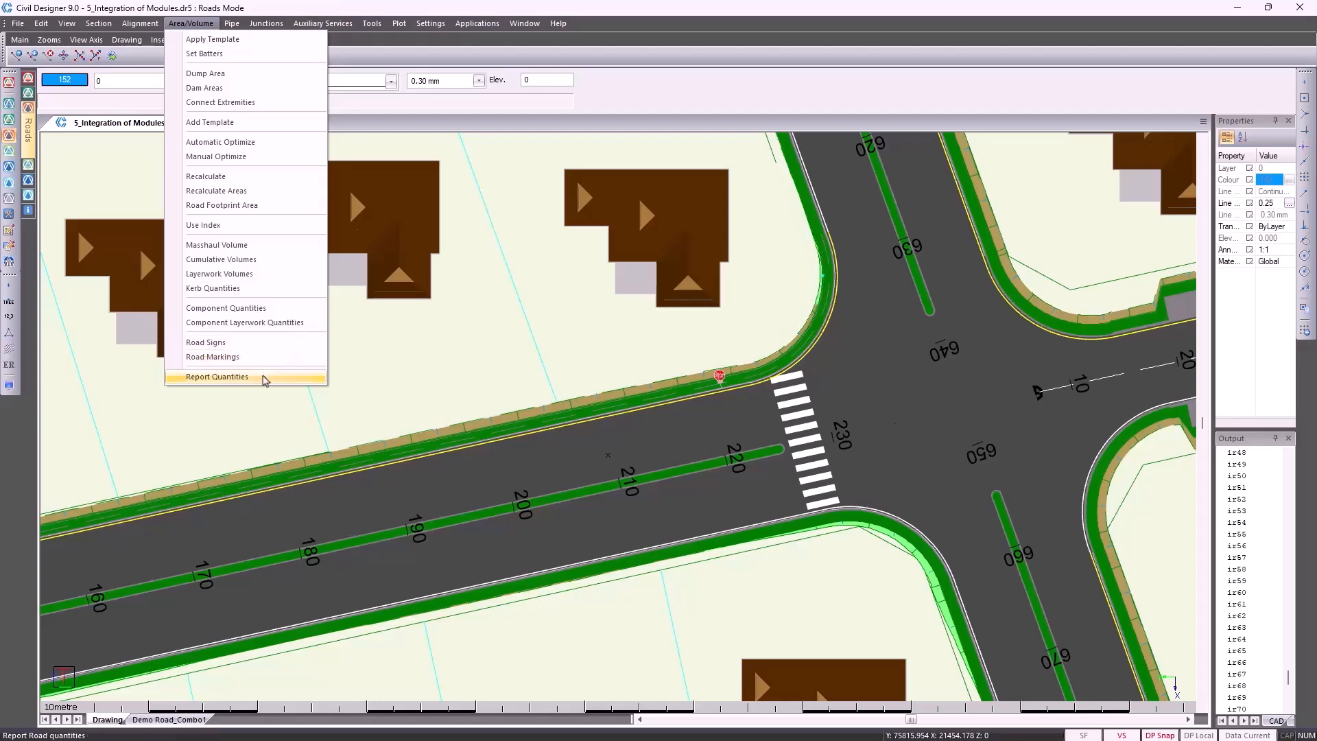
{"action": "left_click", "coordinate": [265, 378]}
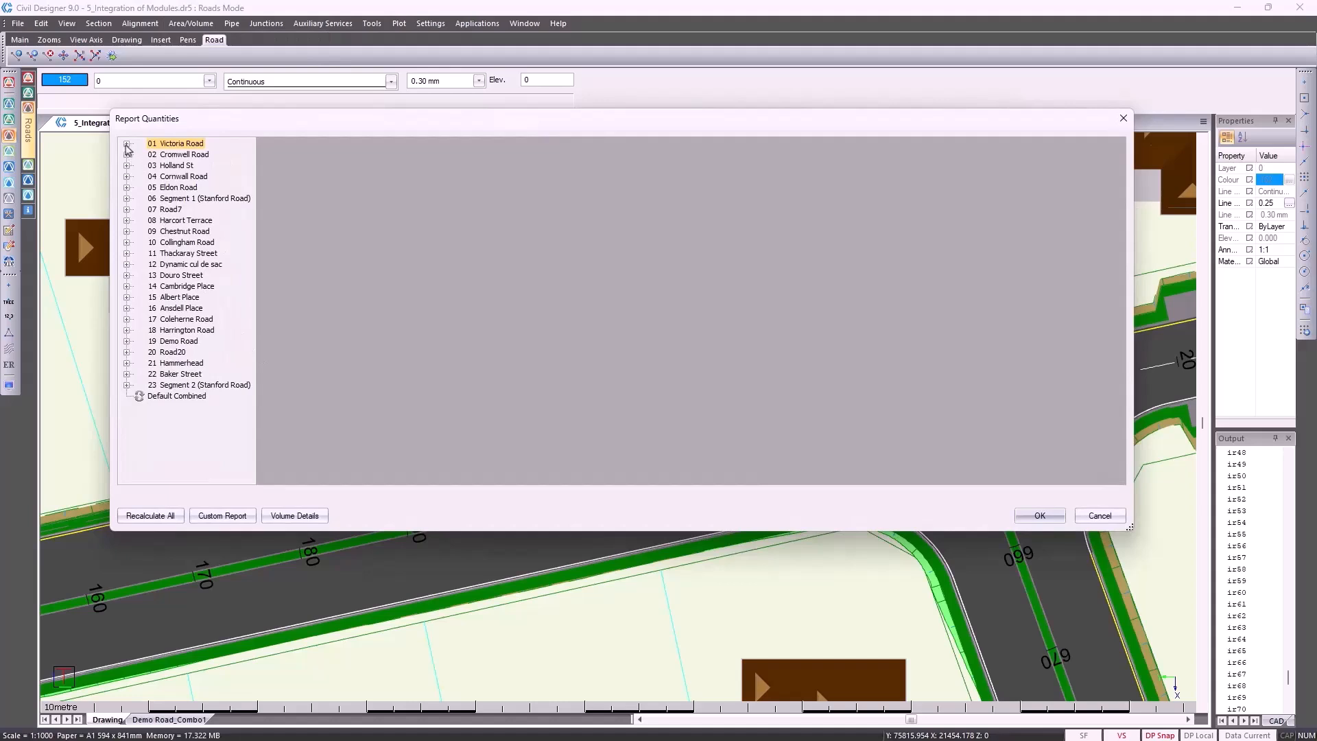
{"action": "left_click", "coordinate": [126, 145]}
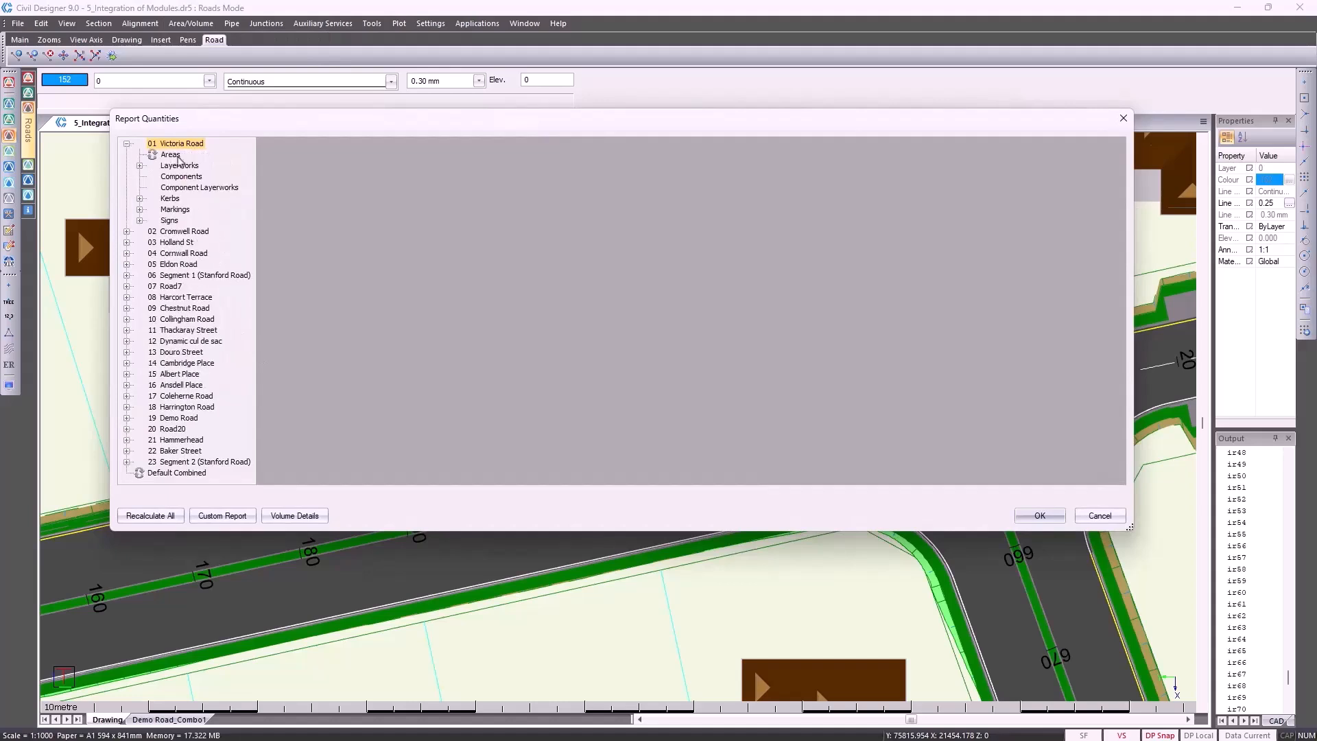
{"action": "left_click", "coordinate": [177, 156]}
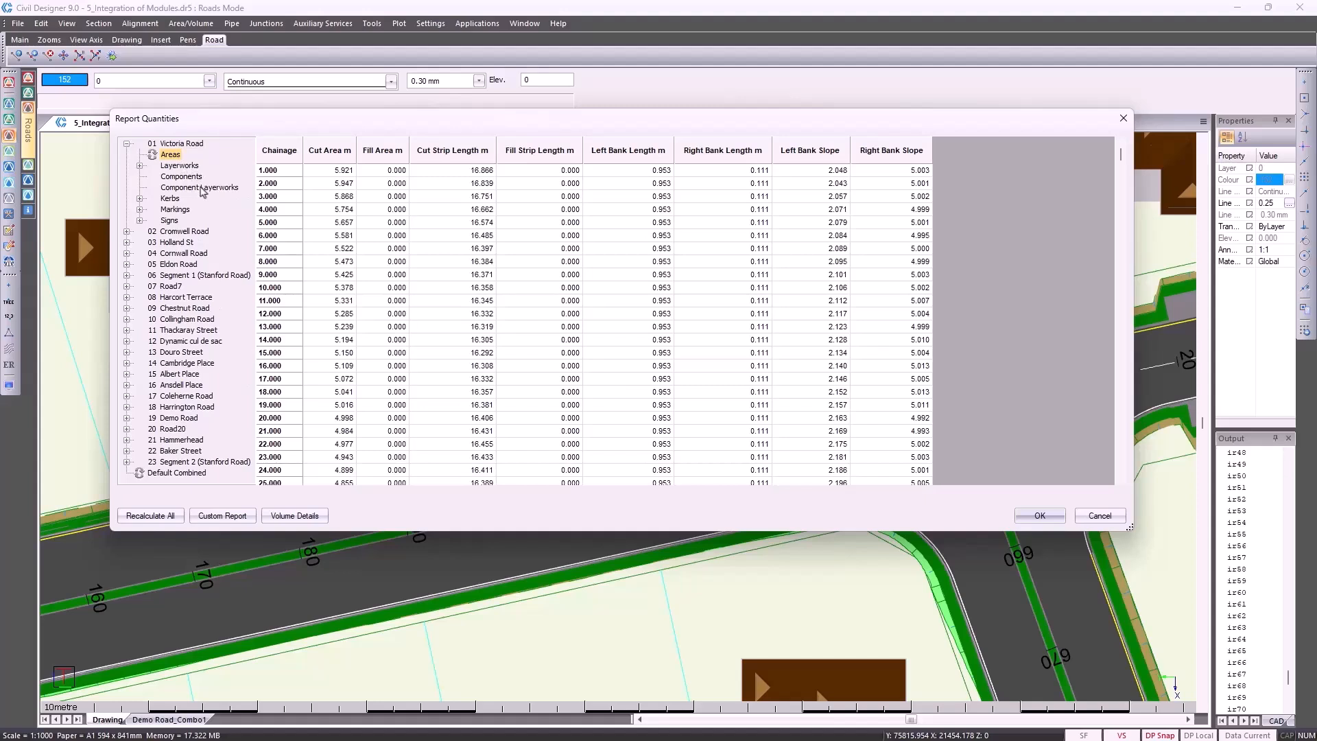
Step: Review the CSV and XLS file output options for the quantities and close them without writing a file
{"action": "right_click", "coordinate": [525, 271]}
{"action": "left_click", "coordinate": [542, 291]}
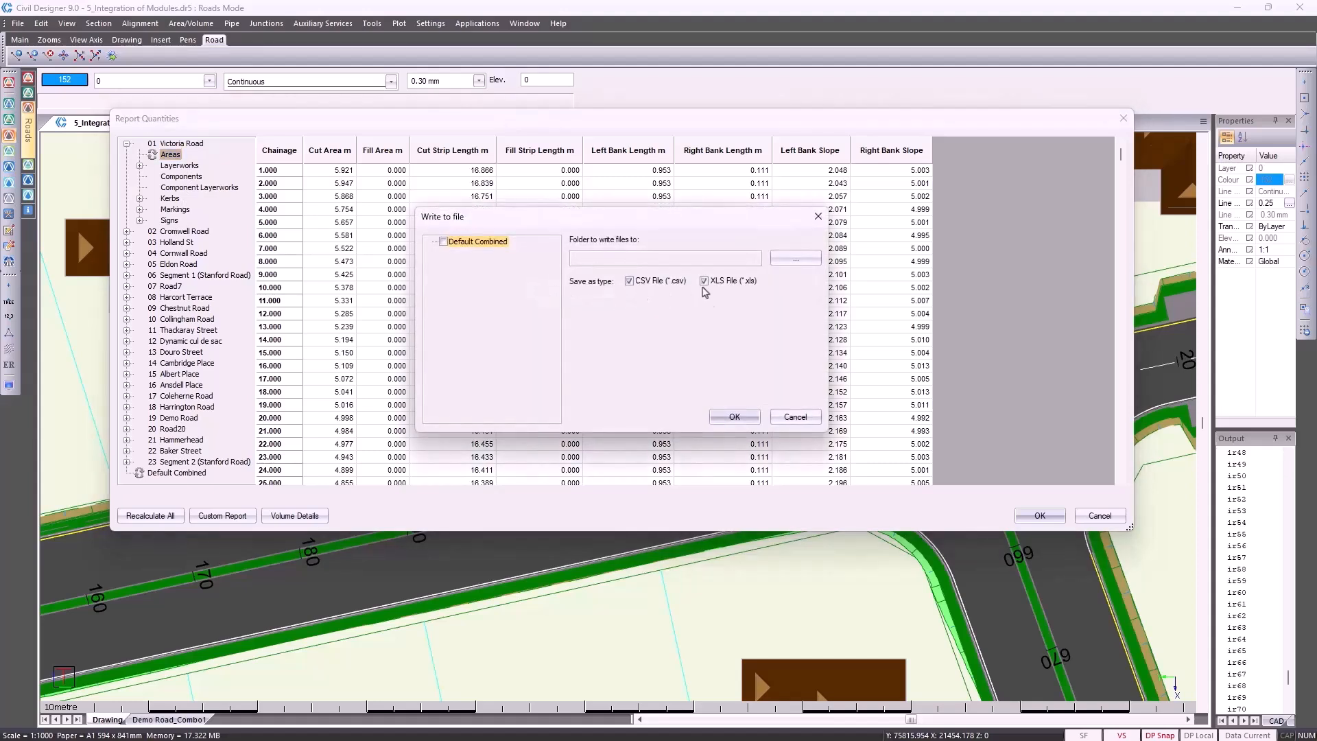
{"action": "left_click", "coordinate": [796, 416]}
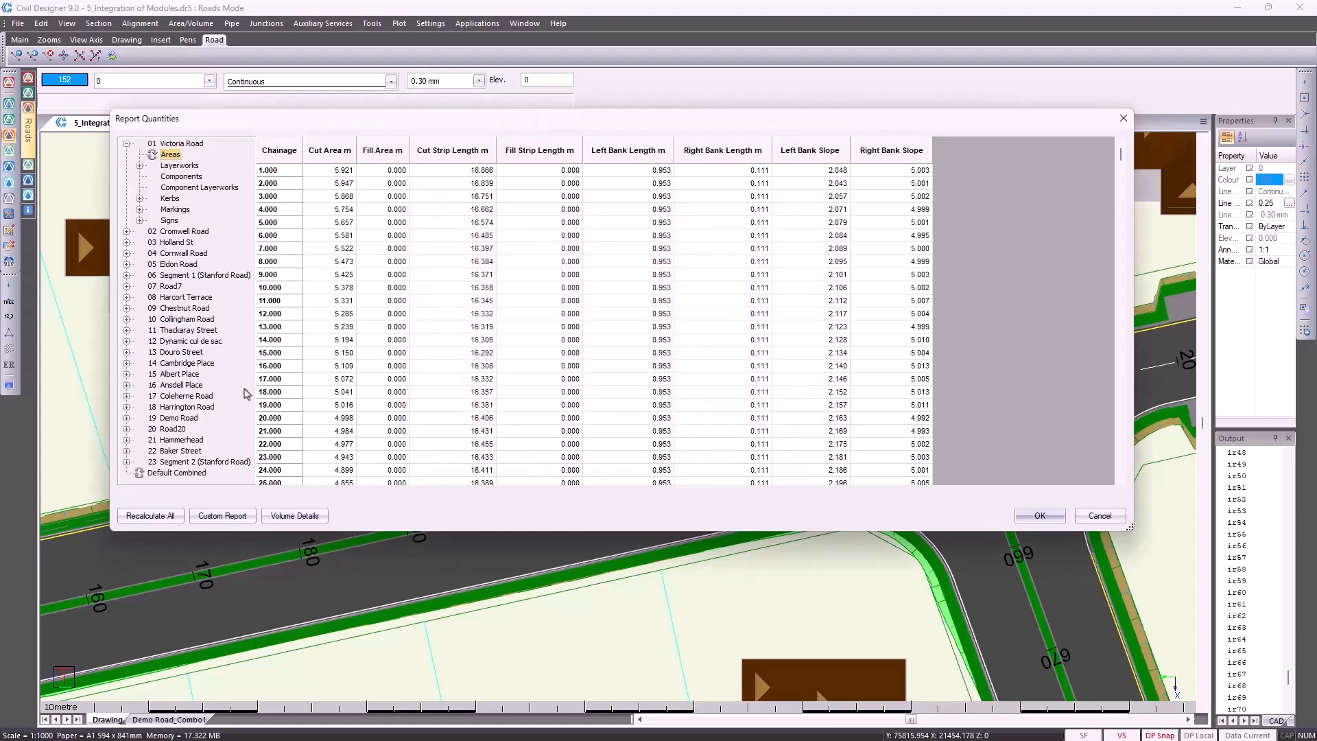
Step: Examine the Default Combined report of cut, fill and topsoil volumes down its list of roads and junctions
{"action": "left_click", "coordinate": [177, 473]}
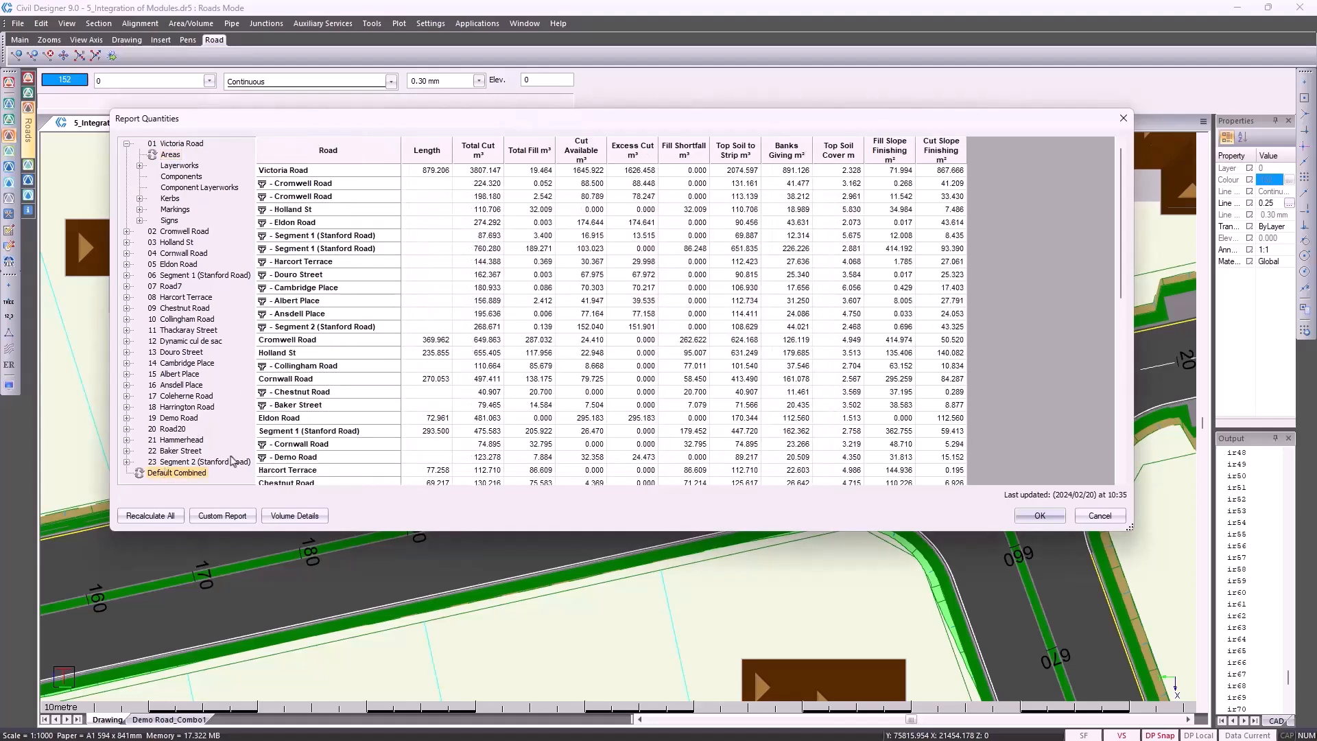
{"action": "scroll", "coordinate": [516, 372], "scroll_direction": "down", "scroll_amount": 1}
{"action": "scroll", "coordinate": [517, 372], "scroll_direction": "down", "scroll_amount": 4}
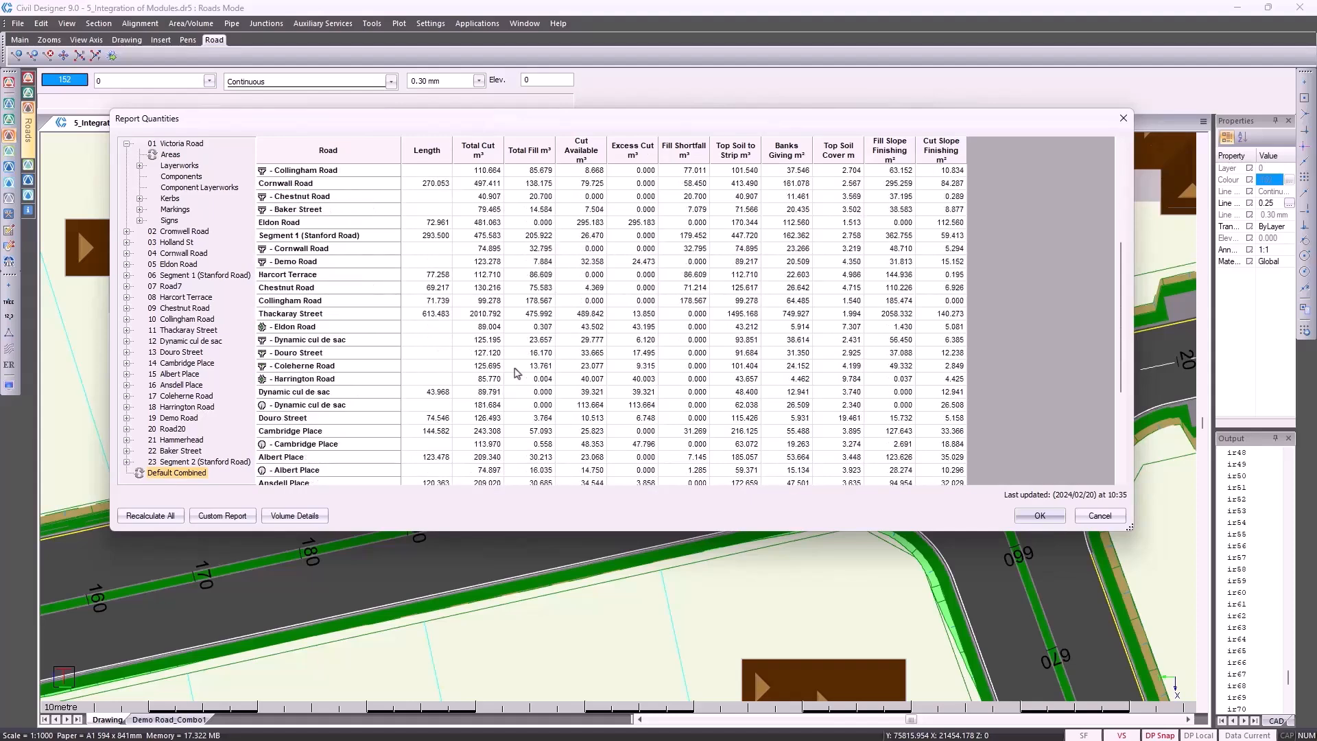
Step: Start a custom quantities report named Demo with the report type Combined Volumes
{"action": "left_click", "coordinate": [225, 516]}
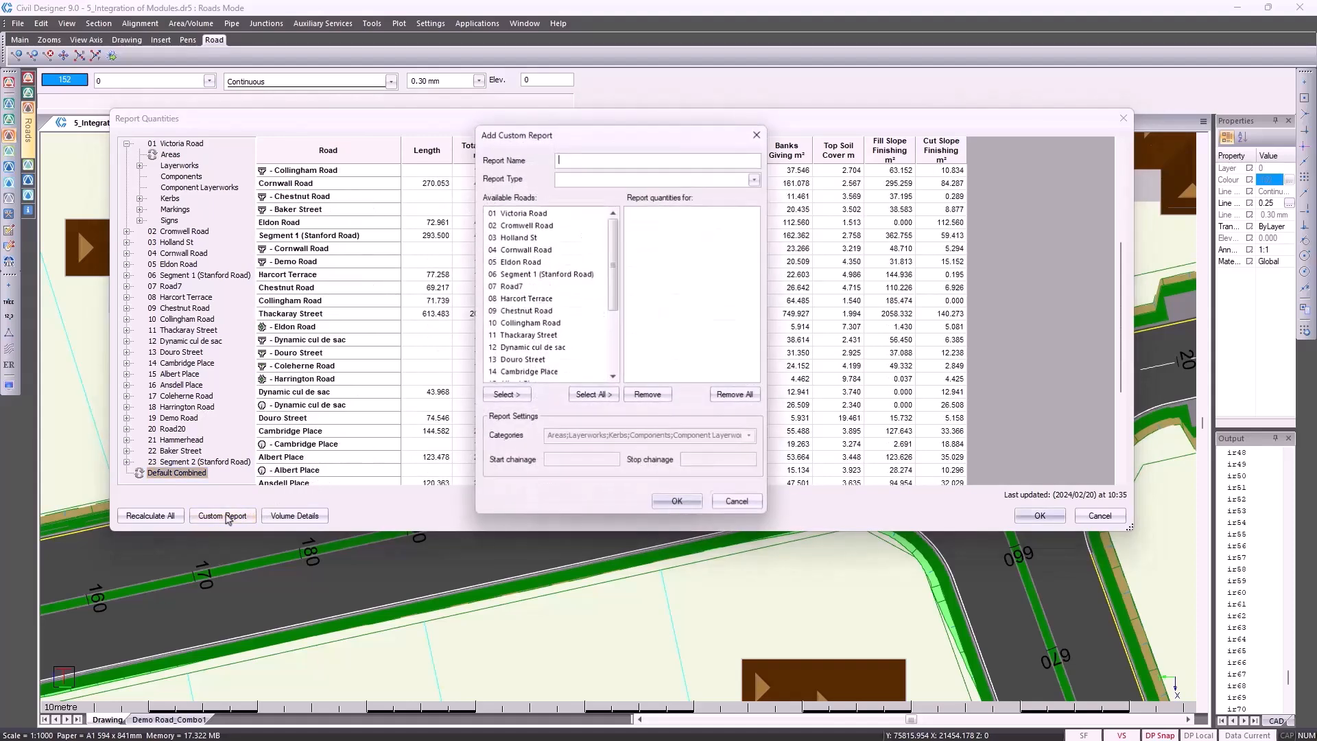
{"action": "left_click", "coordinate": [587, 161]}
{"action": "type", "text": "Demo"}
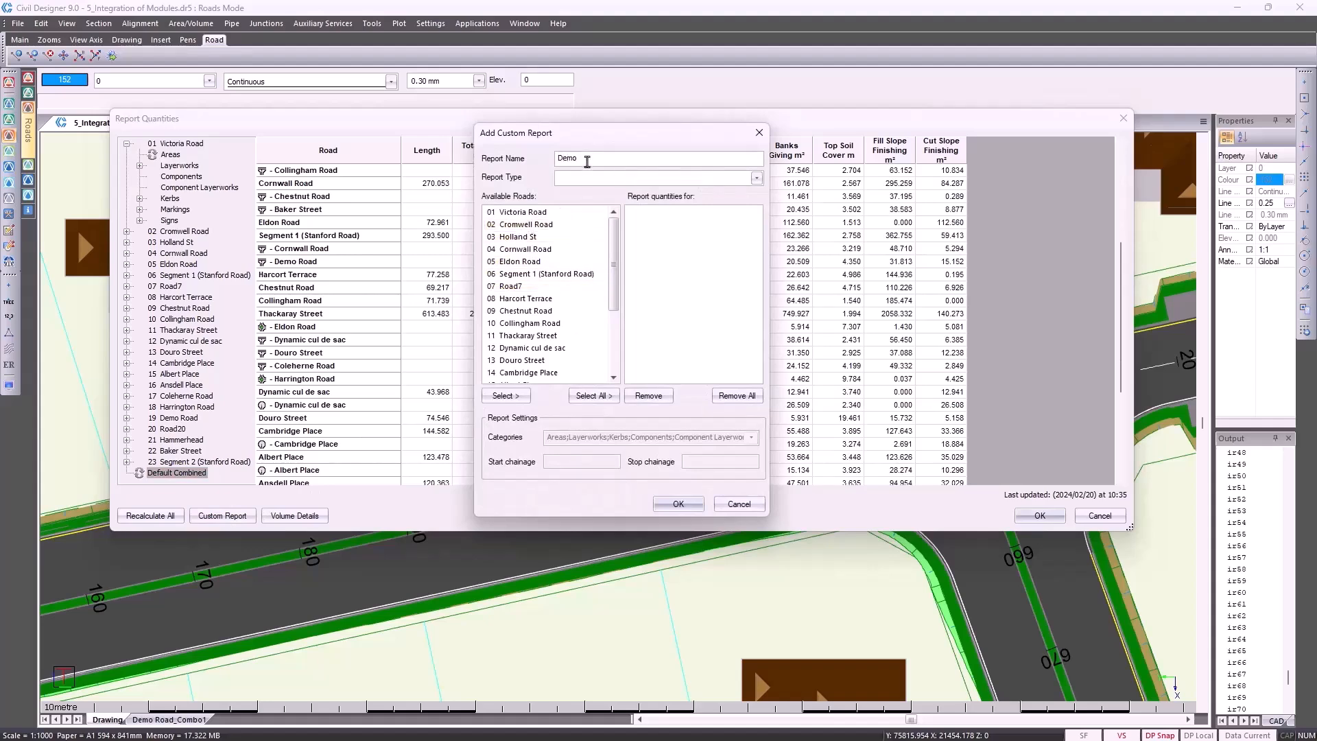
{"action": "left_click", "coordinate": [756, 179]}
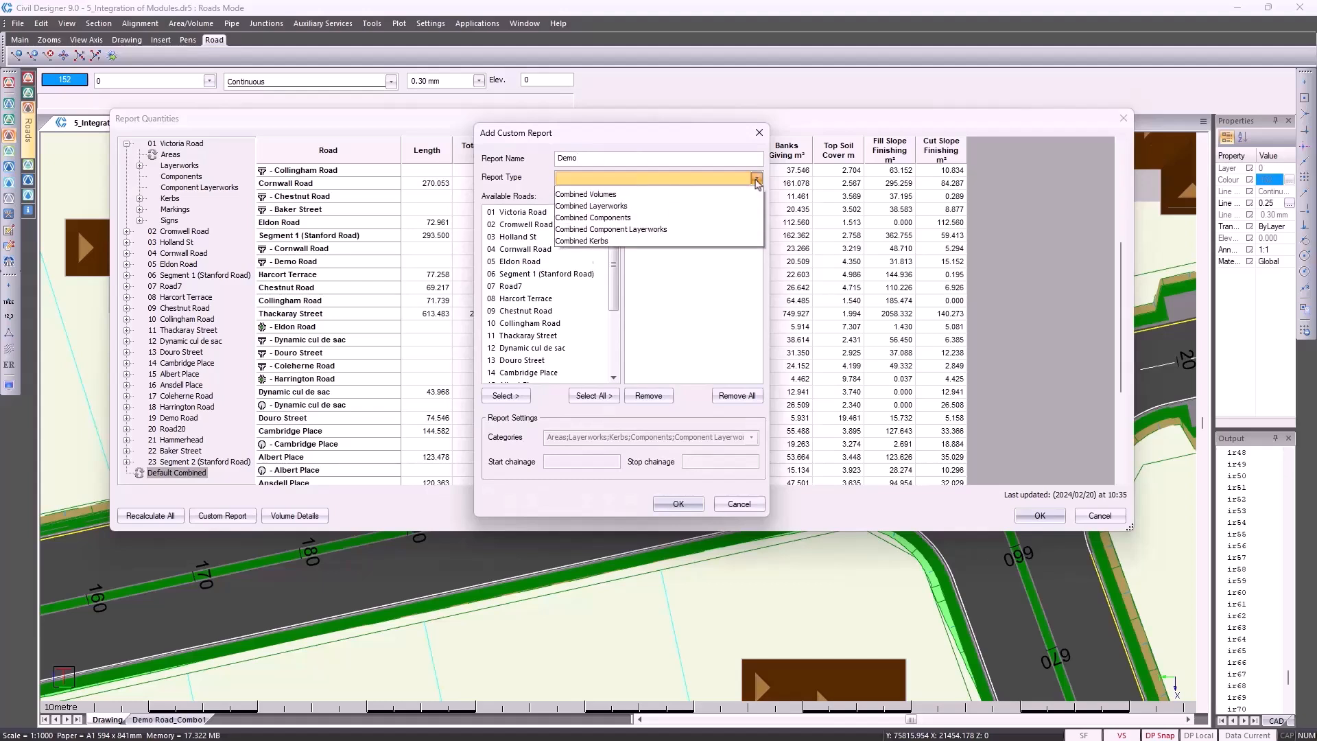
{"action": "left_click", "coordinate": [718, 203]}
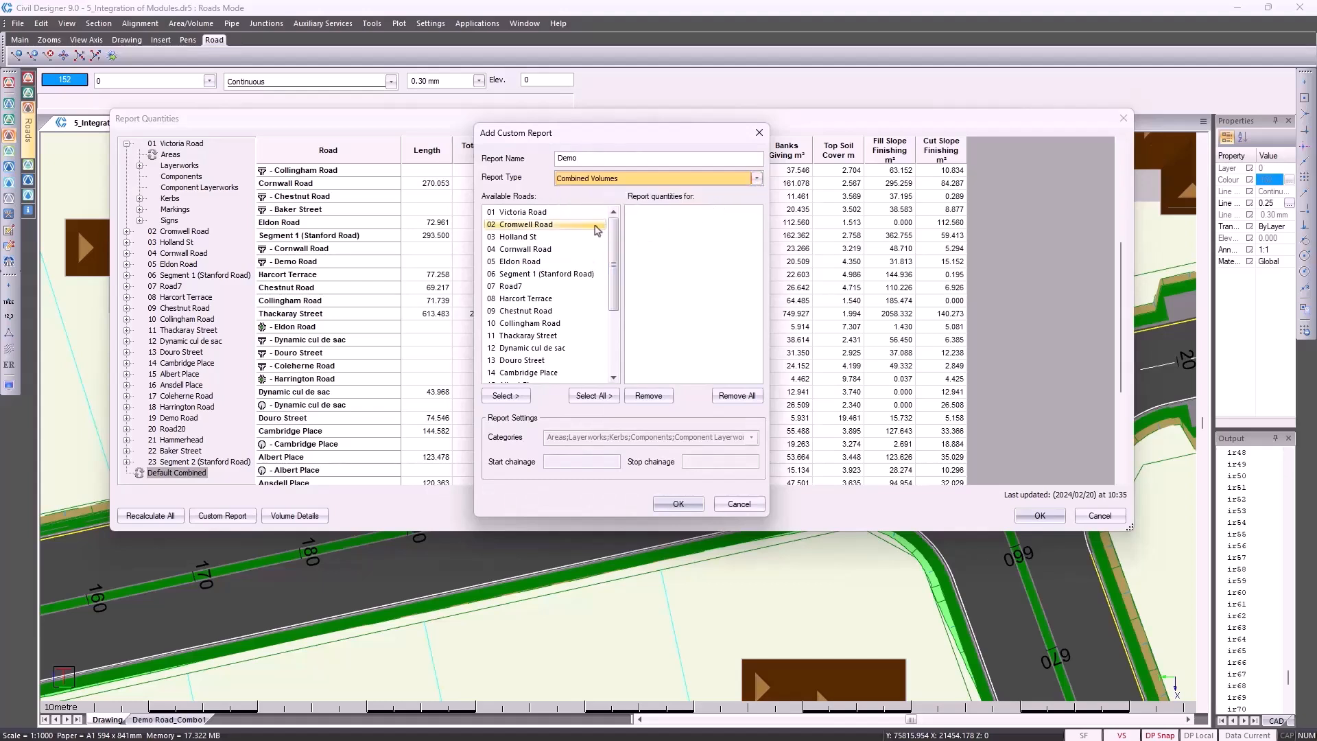
Step: Add Victoria Road, Cromwell Road, Holland St, Cornwall Road and Harcort Terrace to the Demo report, create it and show its quantities
{"action": "left_click", "coordinate": [558, 214]}
{"action": "left_click_drag", "start_coordinate": [558, 218], "coordinate": [552, 251]}
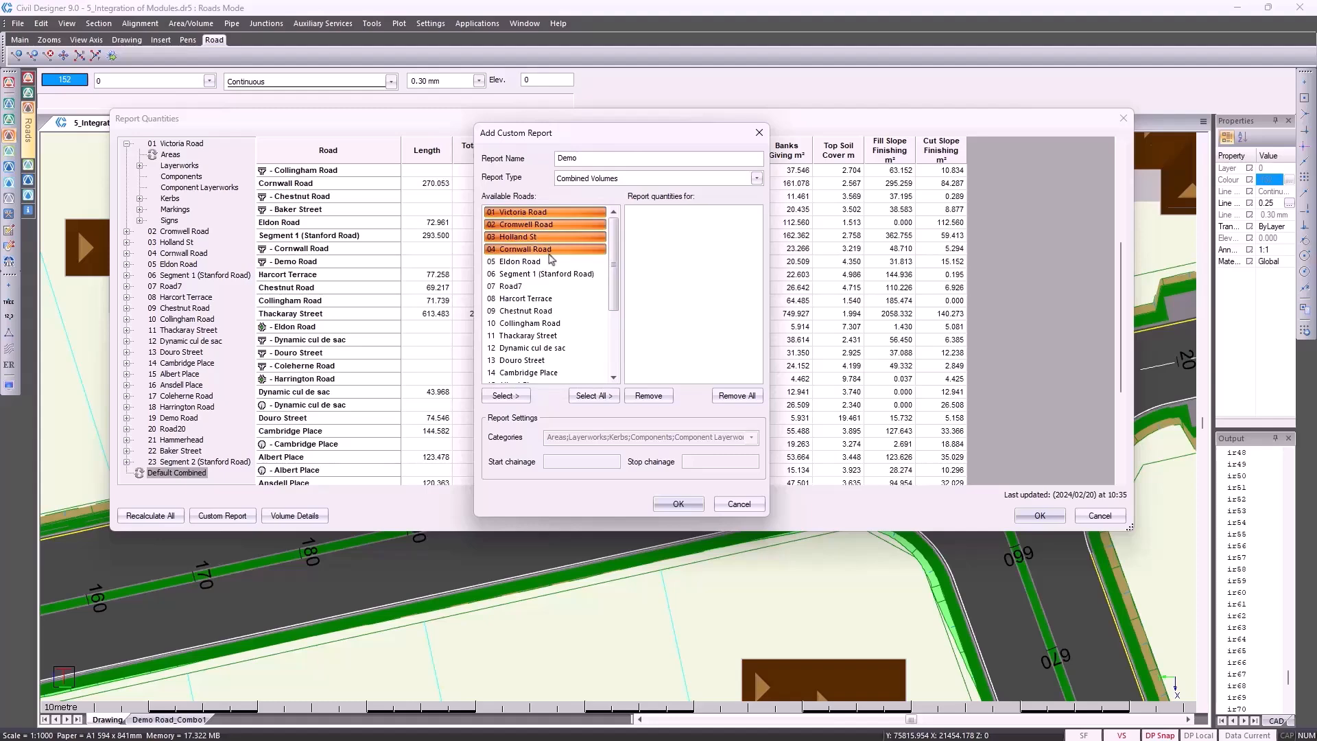
{"action": "left_click", "coordinate": [546, 299], "text": "ctrl"}
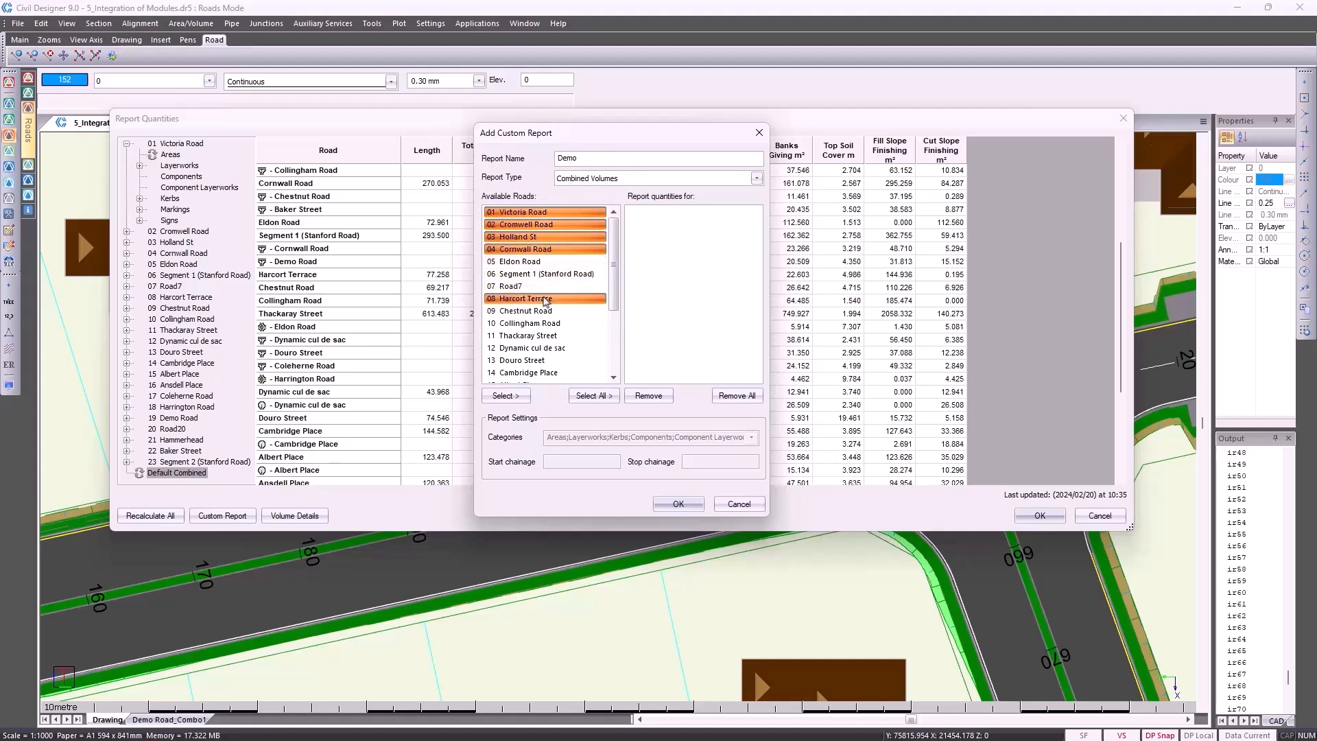
{"action": "left_click", "coordinate": [508, 395]}
{"action": "left_click", "coordinate": [677, 503]}
{"action": "scroll", "coordinate": [167, 467], "scroll_direction": "down", "scroll_amount": 1}
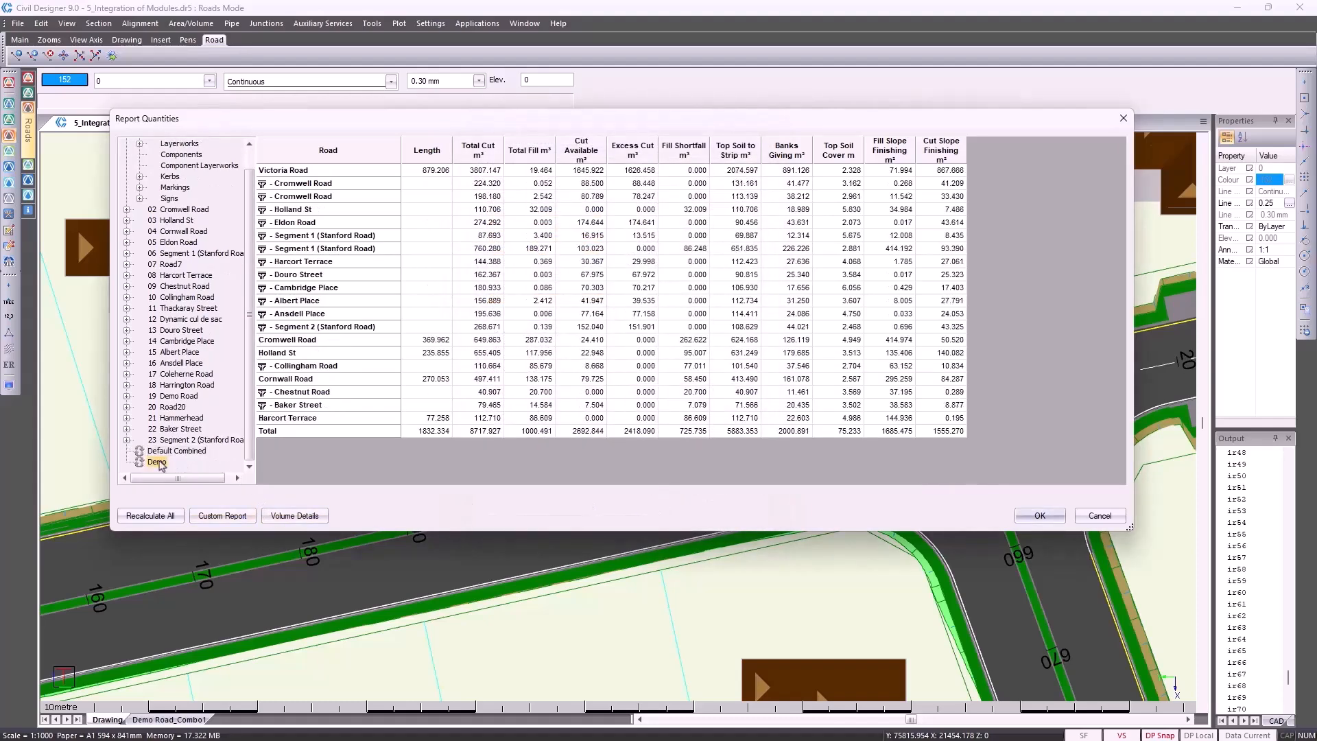
Step: Change the Demo report's type to Combined Layerworks, close the quantities report and show the whole township plan
{"action": "right_click", "coordinate": [157, 462]}
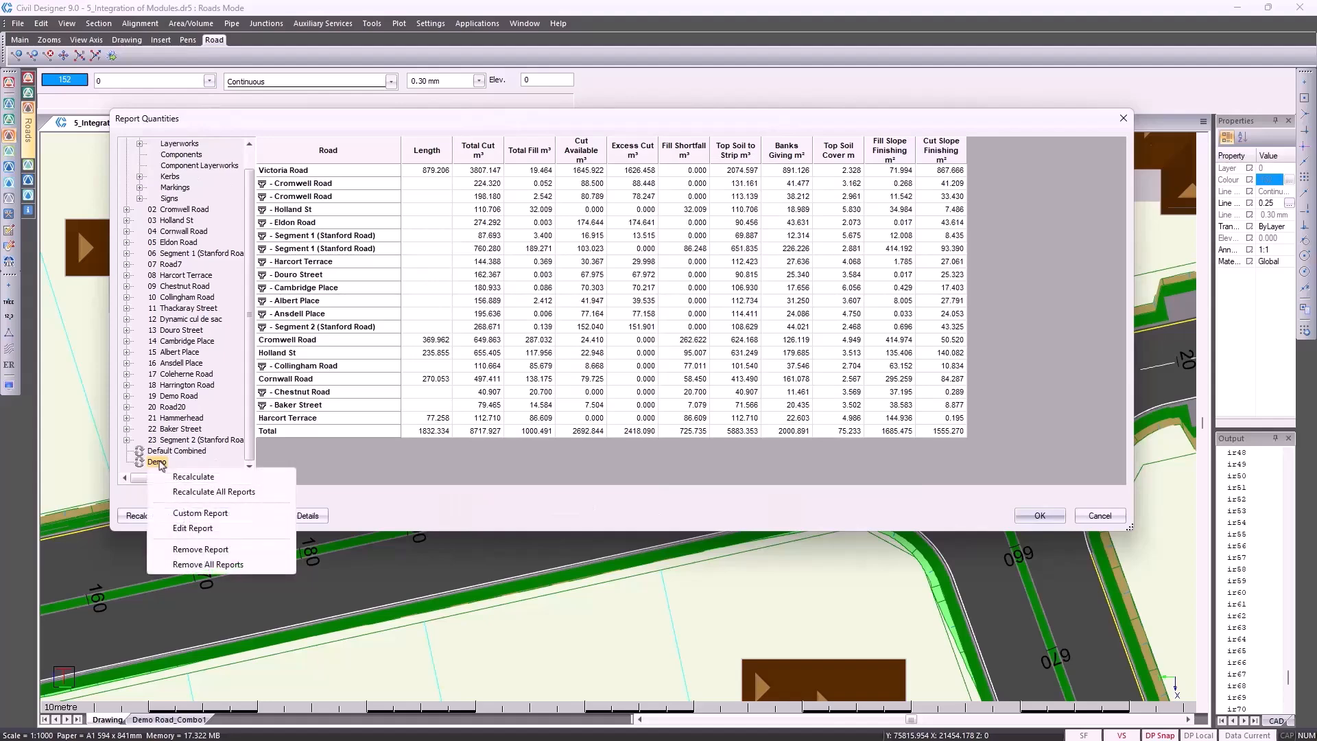
{"action": "left_click", "coordinate": [193, 528]}
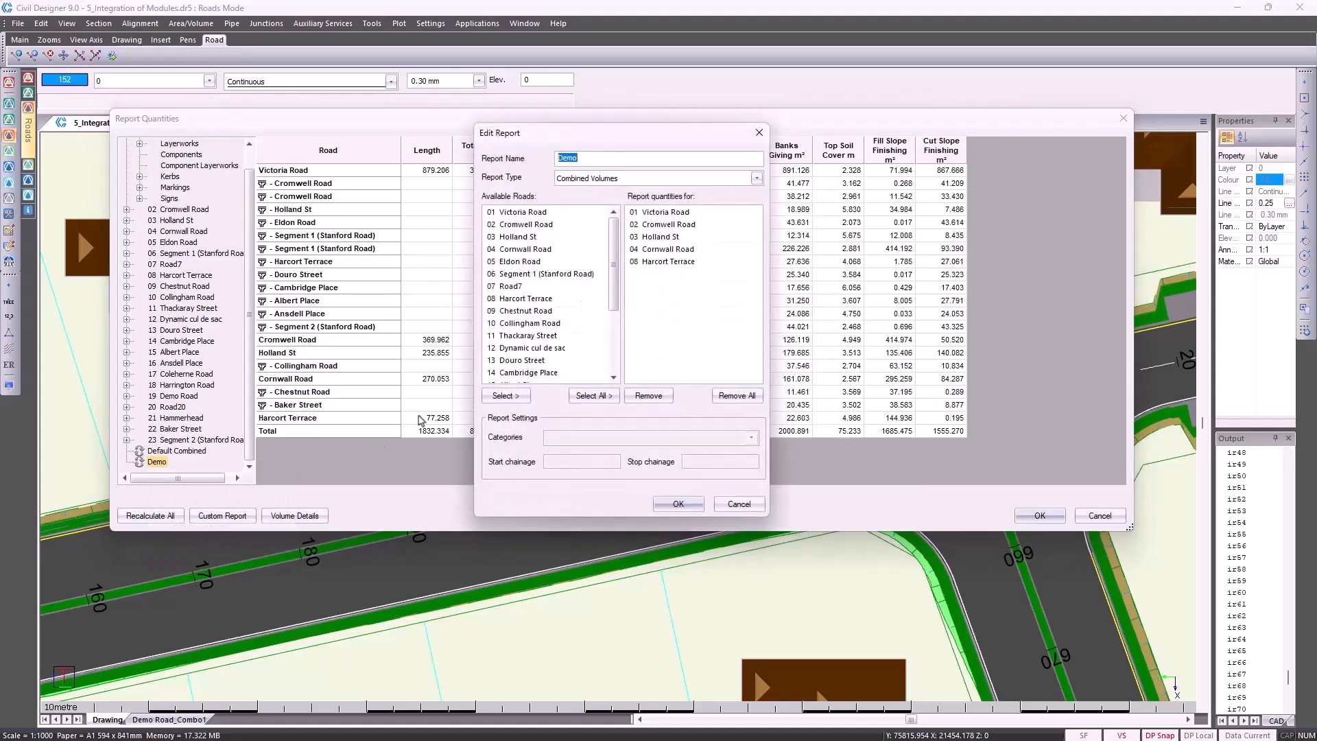
{"action": "left_click", "coordinate": [638, 177]}
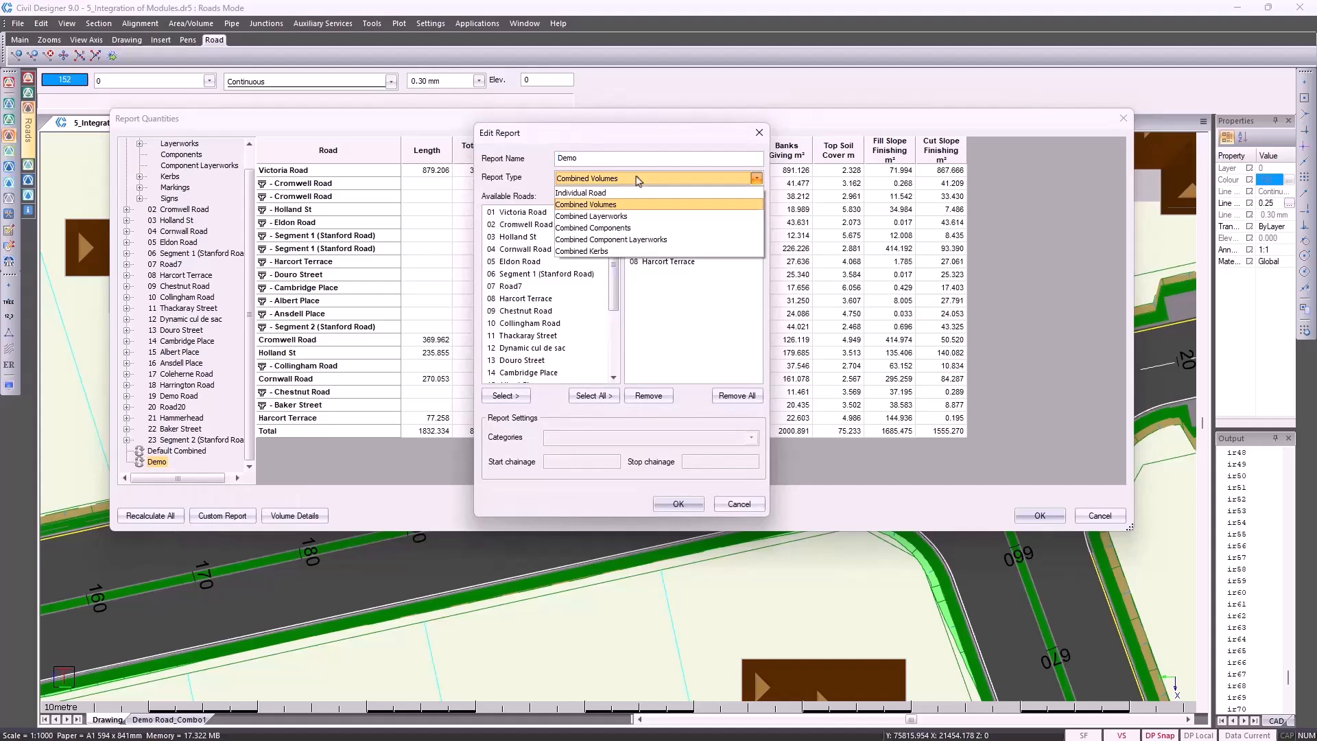
{"action": "left_click", "coordinate": [631, 217]}
{"action": "left_click", "coordinate": [678, 505]}
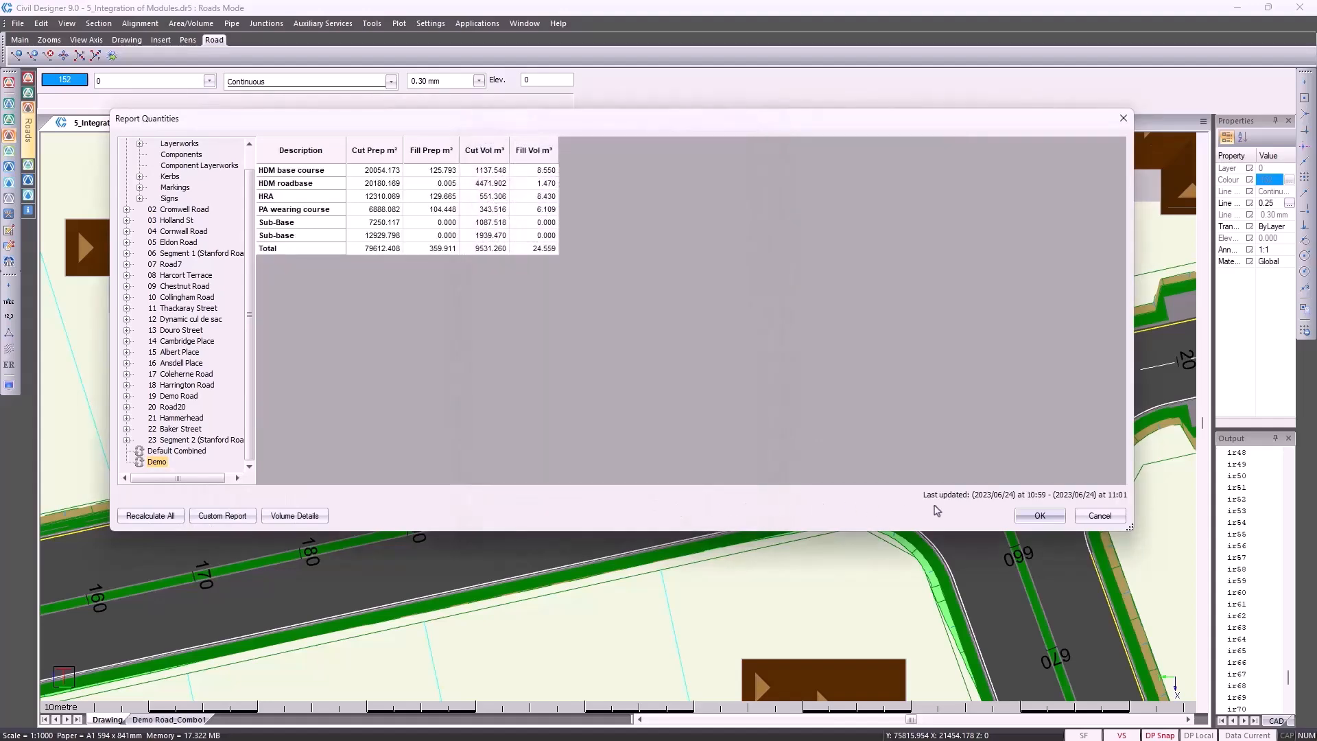
{"action": "left_click", "coordinate": [1098, 516]}
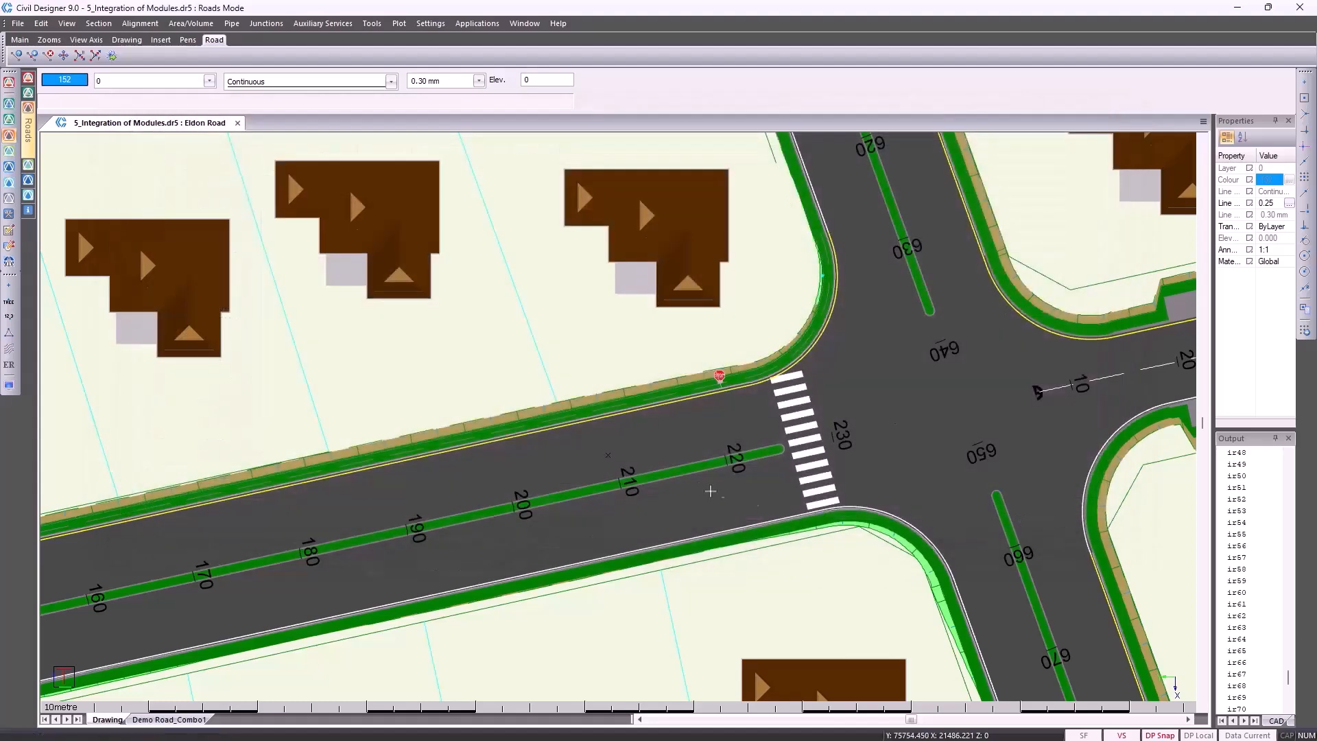
{"action": "scroll", "coordinate": [691, 454], "scroll_direction": "down", "scroll_amount": 10}
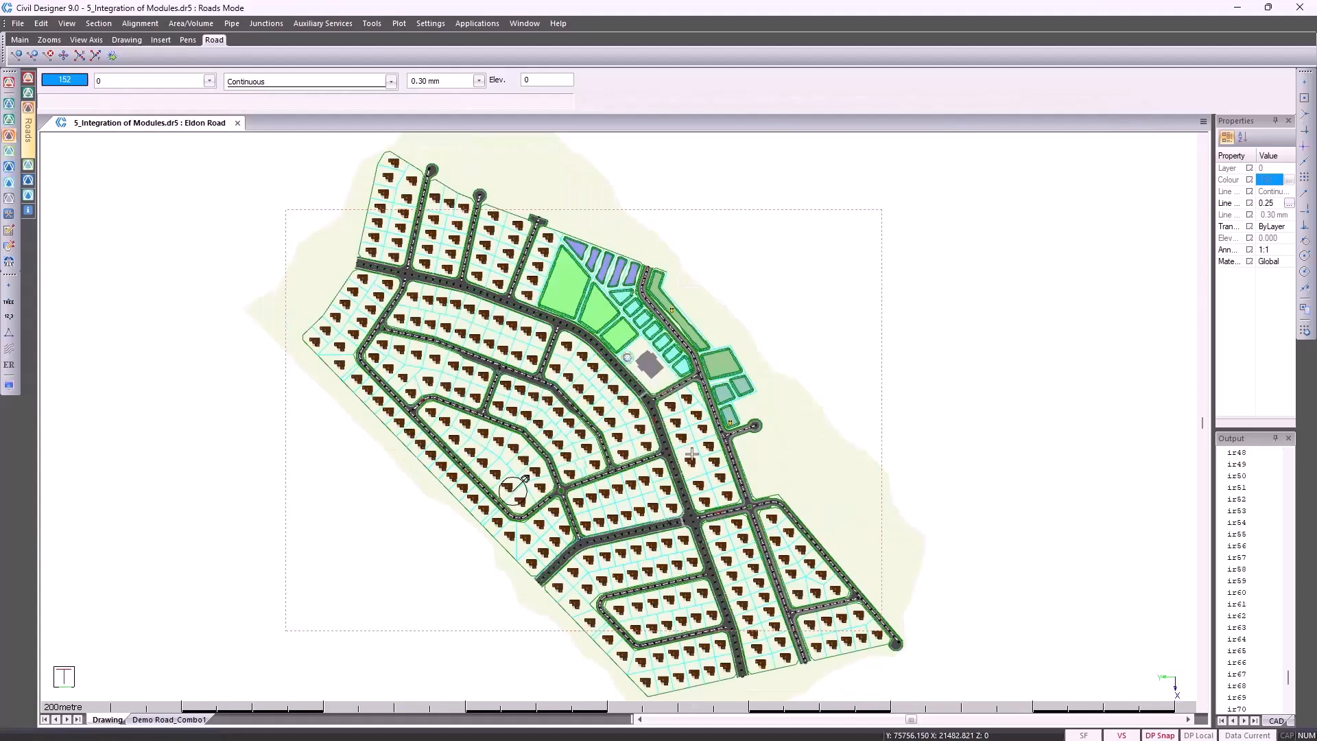